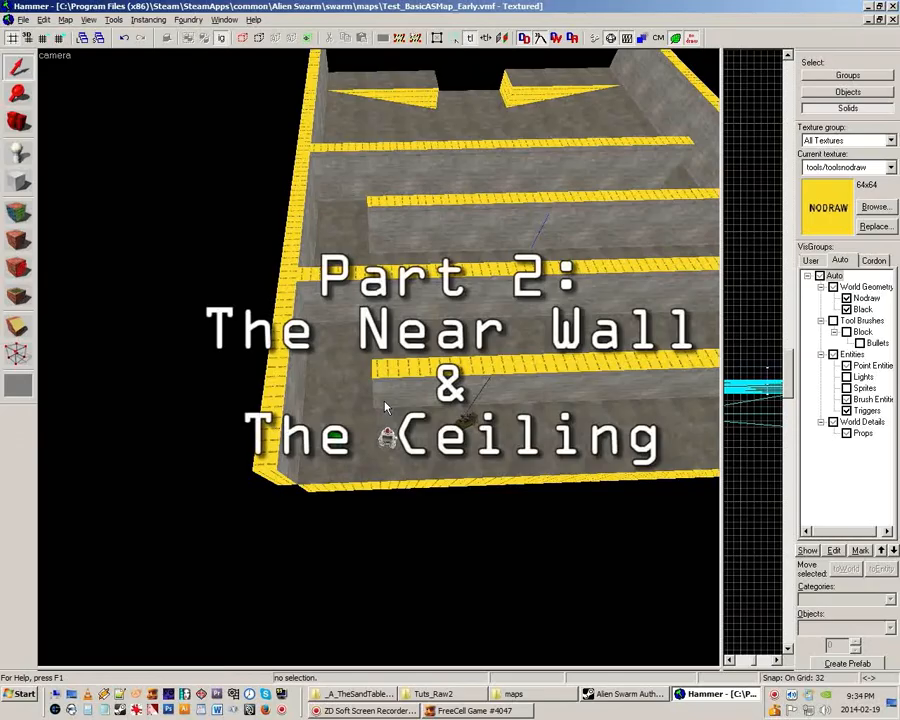
Examine the map's walls, corridors and the area around the player start from several overhead camera angles
key(z)
key(w)
key(s)
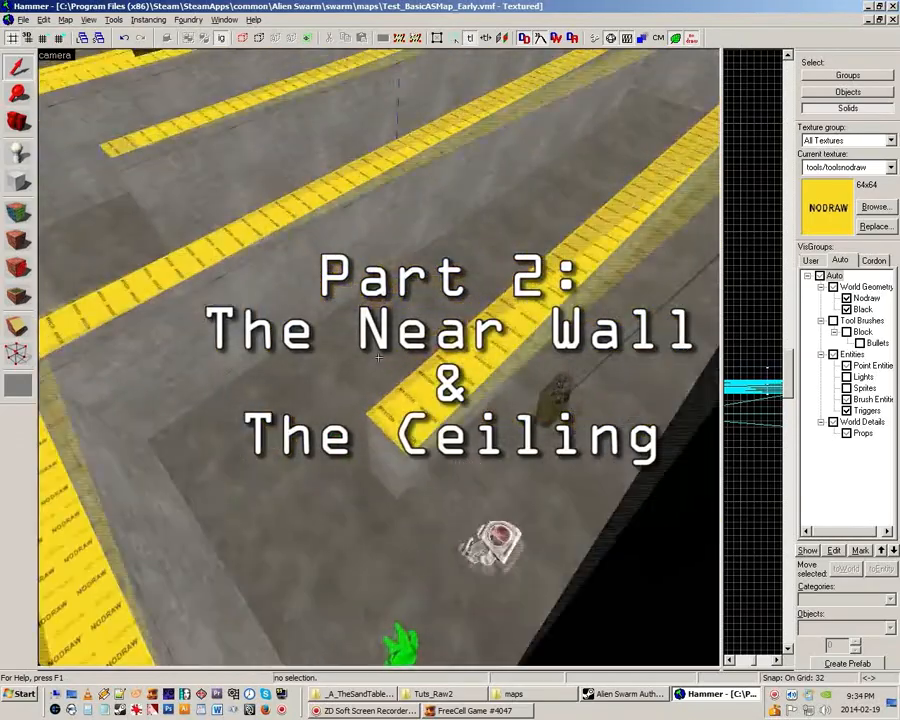
key(z)
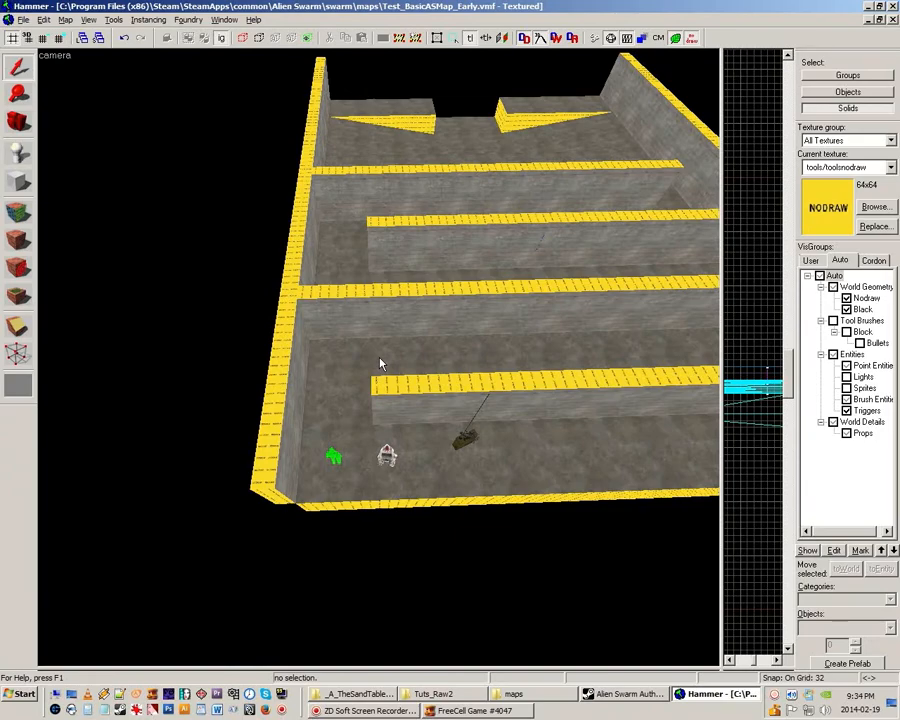
scroll(378, 362, up, 5)
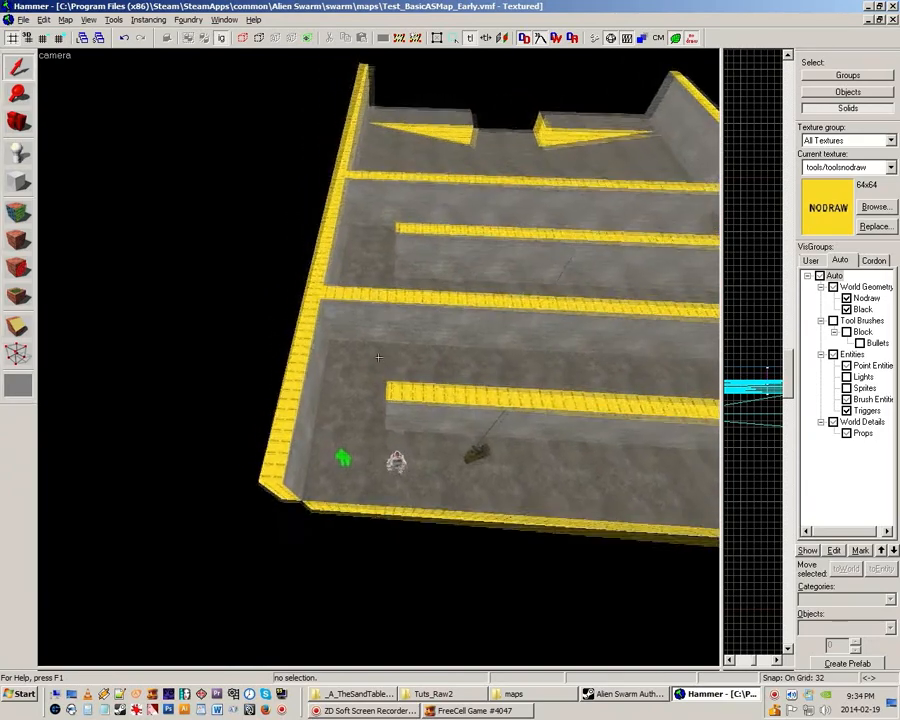
scroll(378, 357, down, 5)
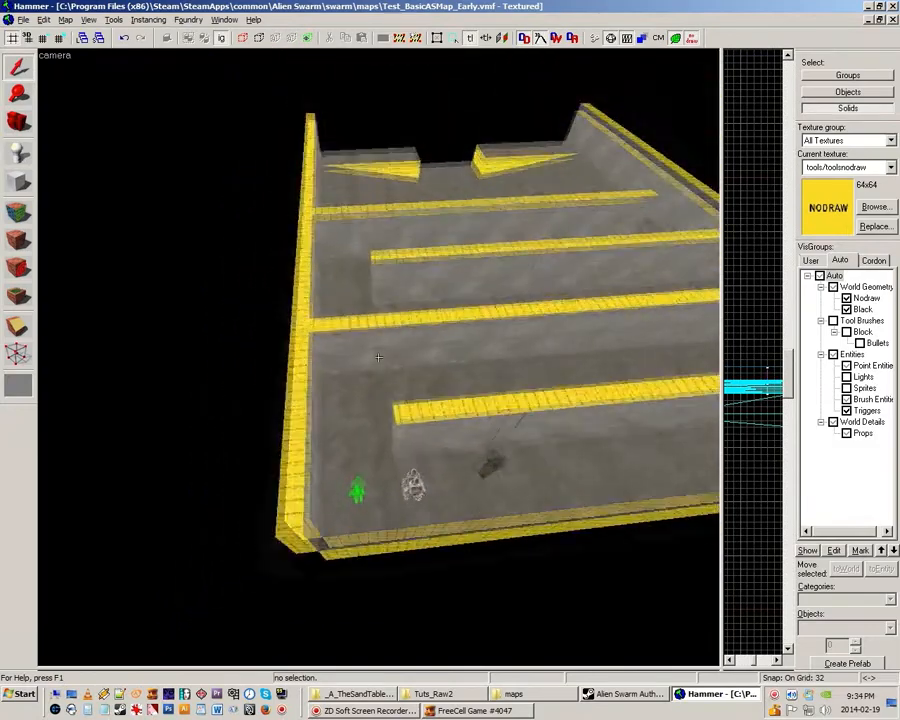
scroll(380, 363, down, 3)
scroll(380, 363, up, 4)
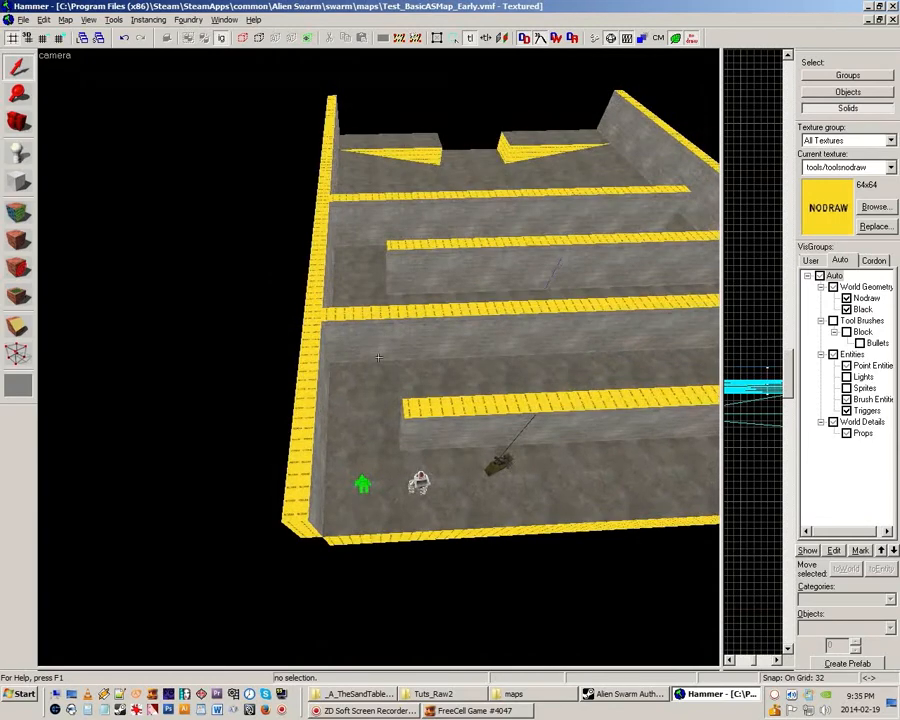
key(w)
key(z)
key(z)
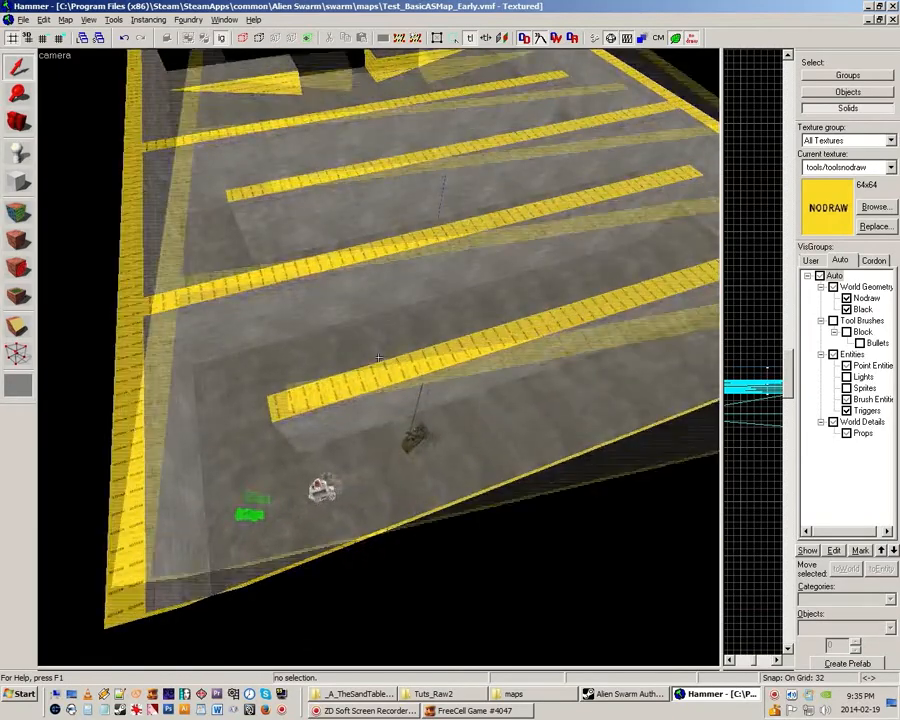
key(s)
key(a)
key(w)
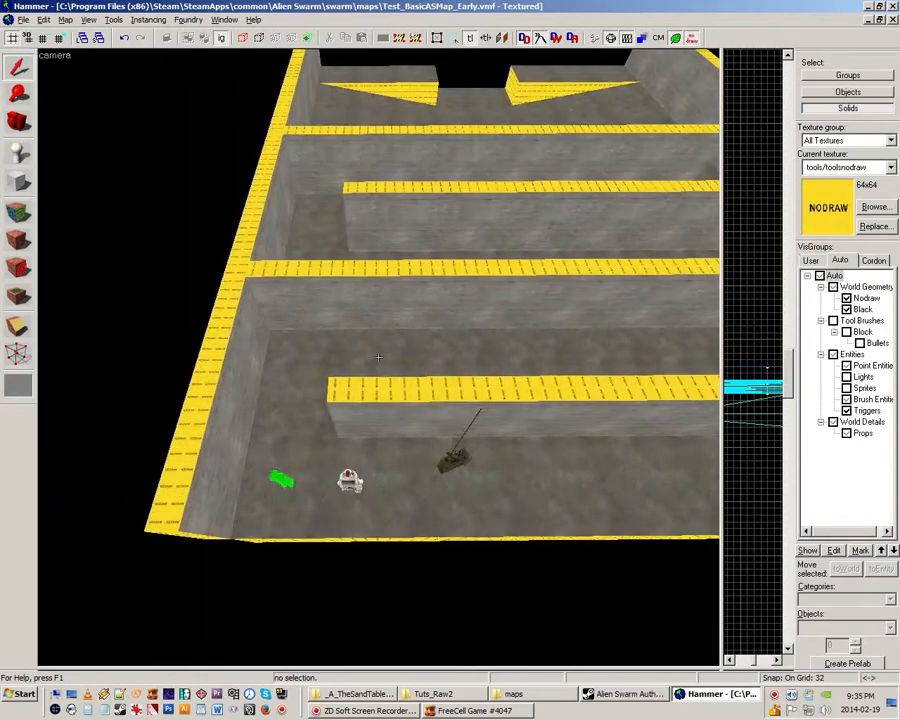
key(z)
key(w)
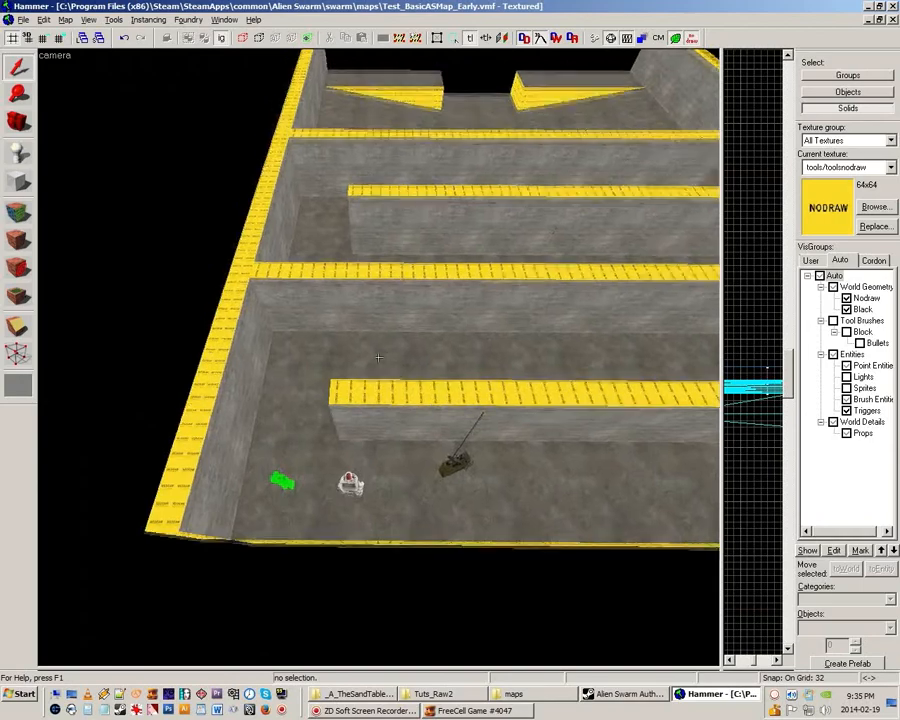
key(z)
key(z)
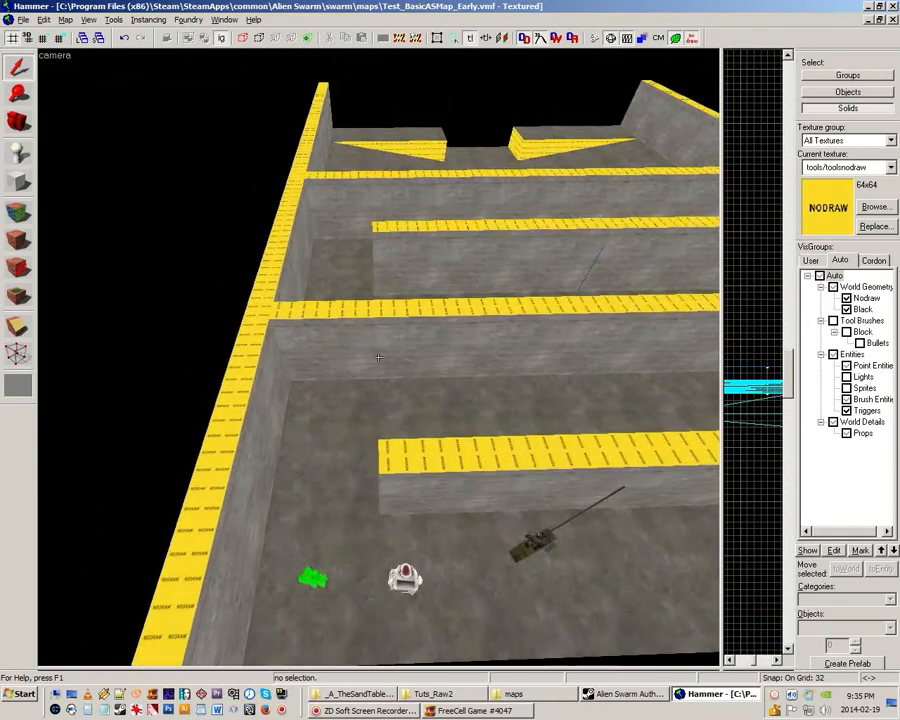
key(z)
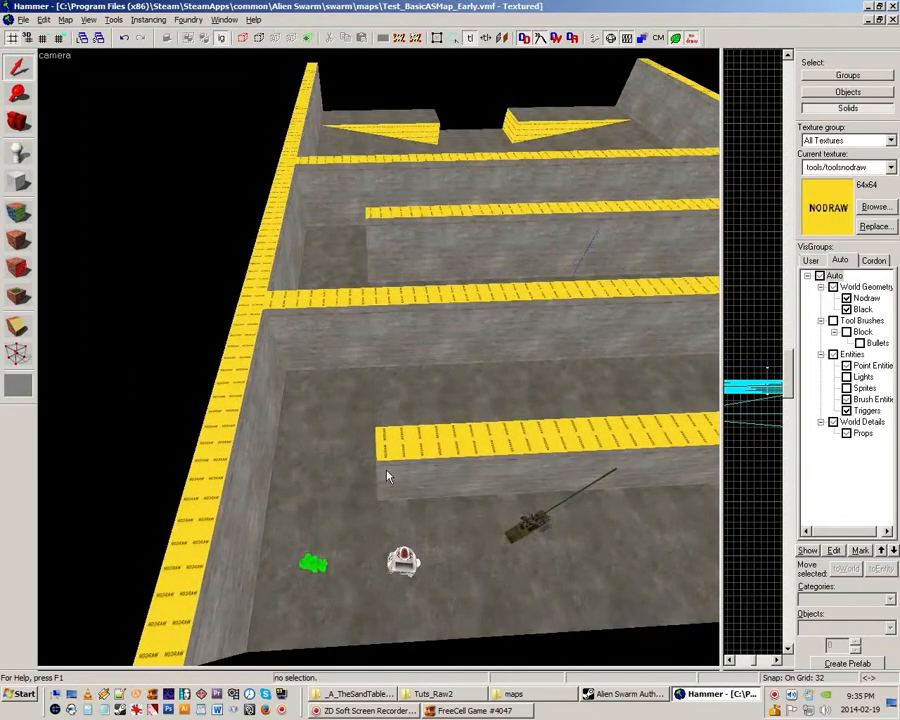
key(z)
key(z)
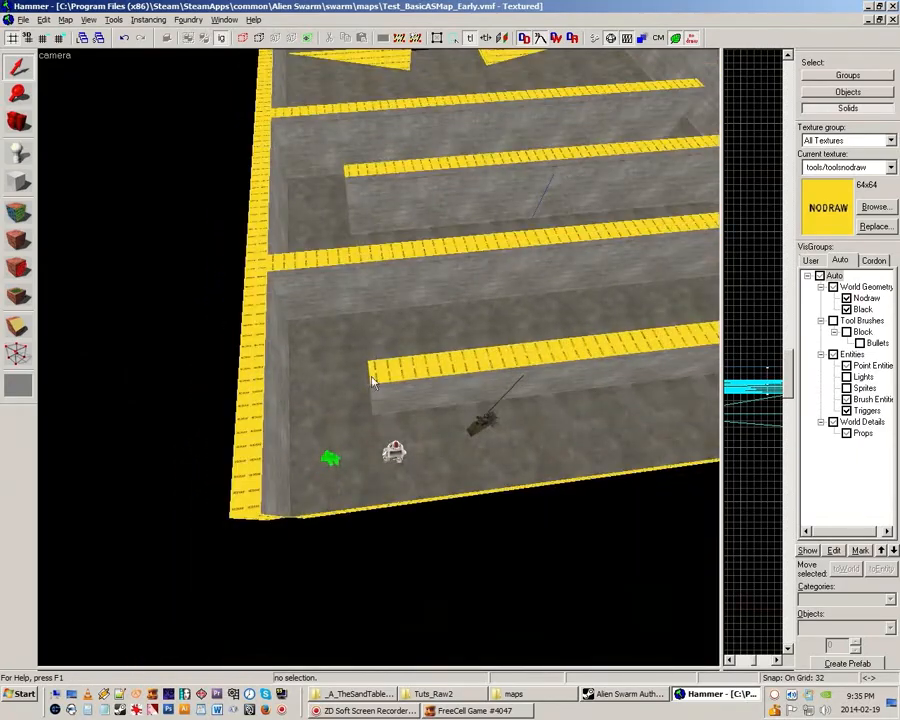
key(z)
key(z)
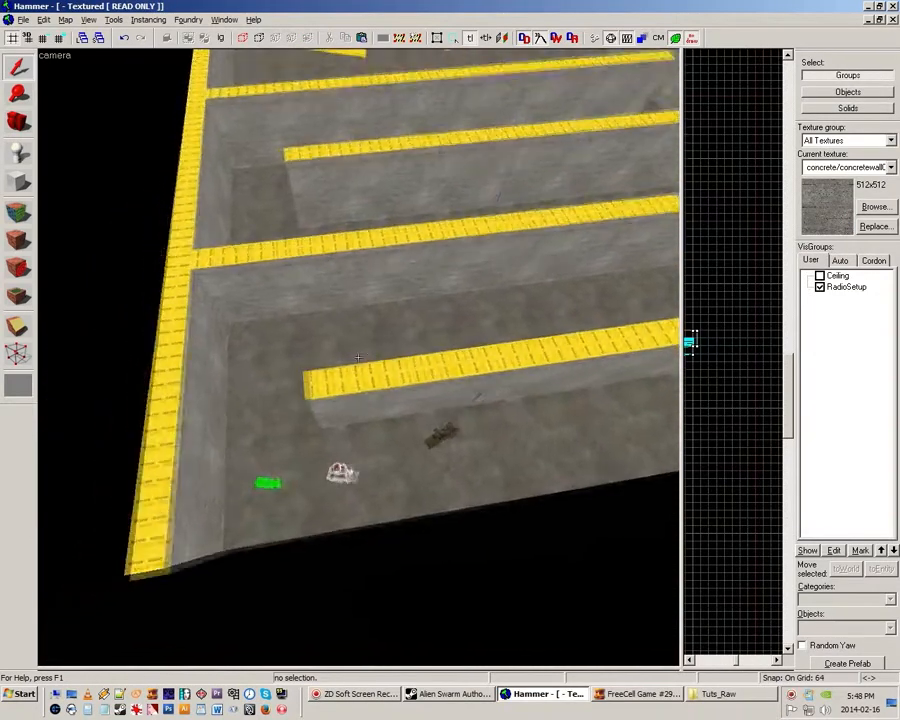
Position the character prop close behind the front inner wall in the top view and reduce the grid snap to 16
key(z)
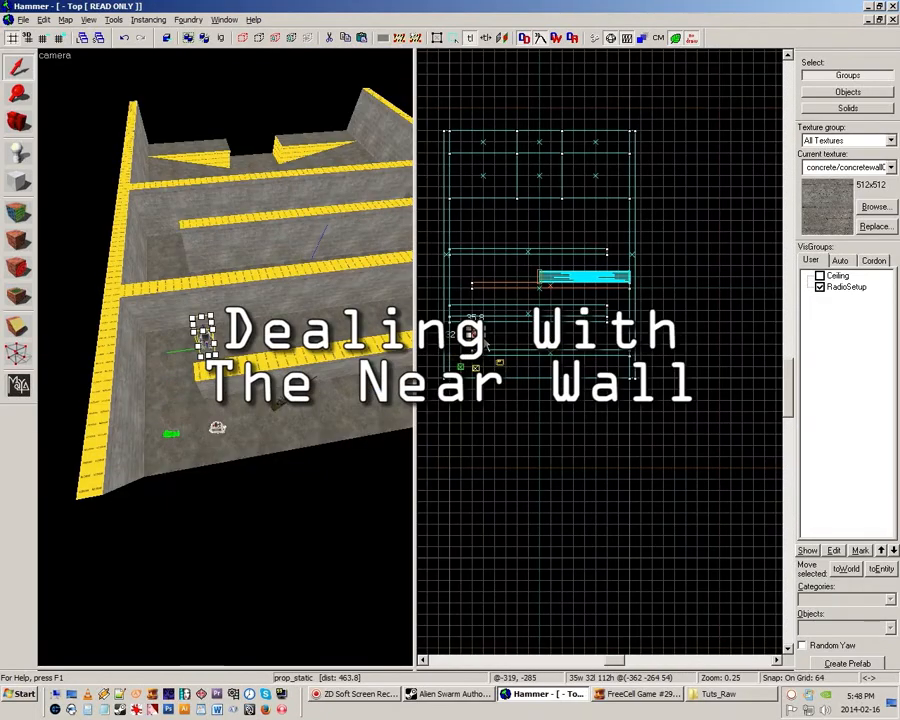
scroll(484, 344, up, 8)
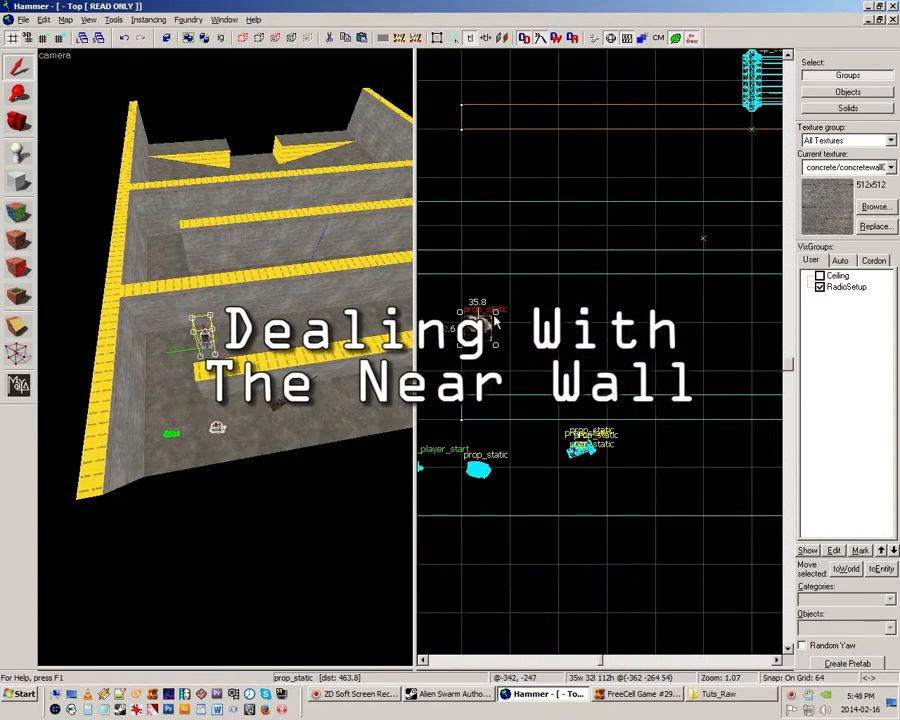
drag(496, 313, 487, 370)
key([)
key([)
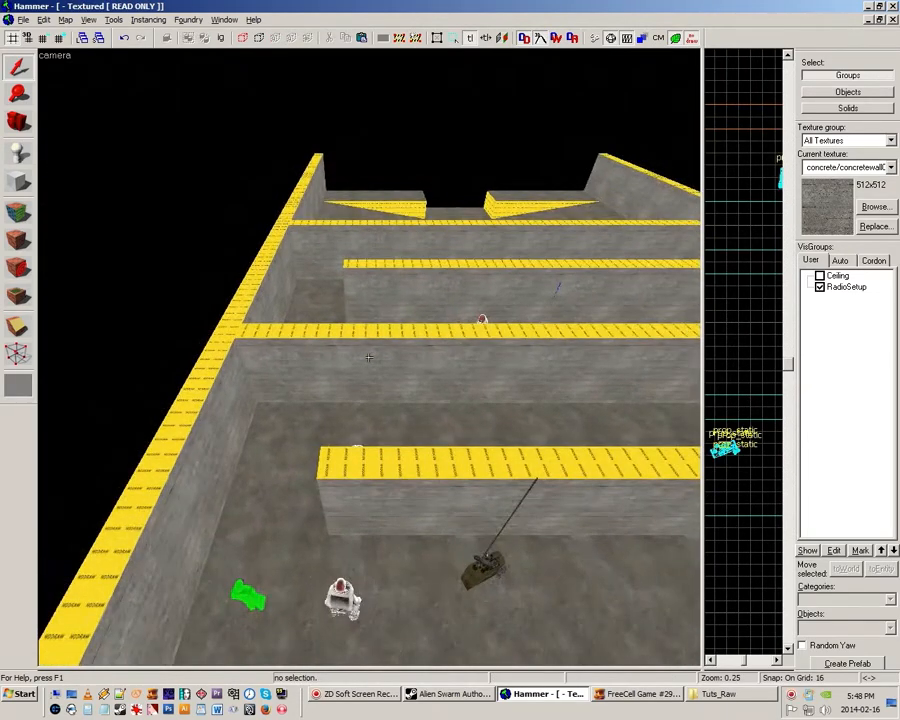
Compare the overhead view with the ground-level corridor view to check how the front inner wall hides the character behind it
scroll(368, 357, up, 3)
scroll(368, 357, down, 3)
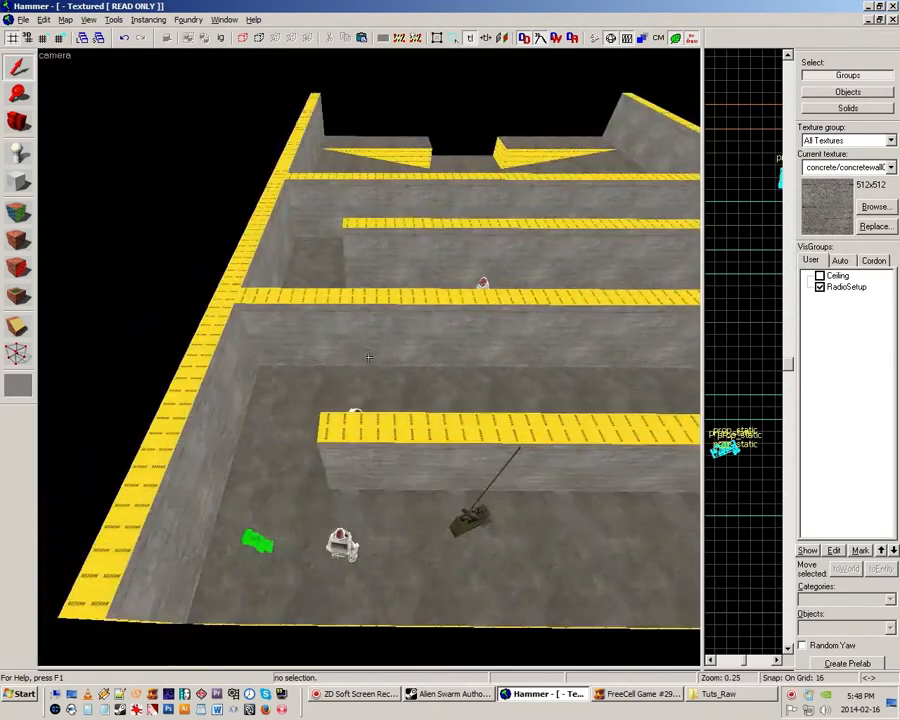
key(z)
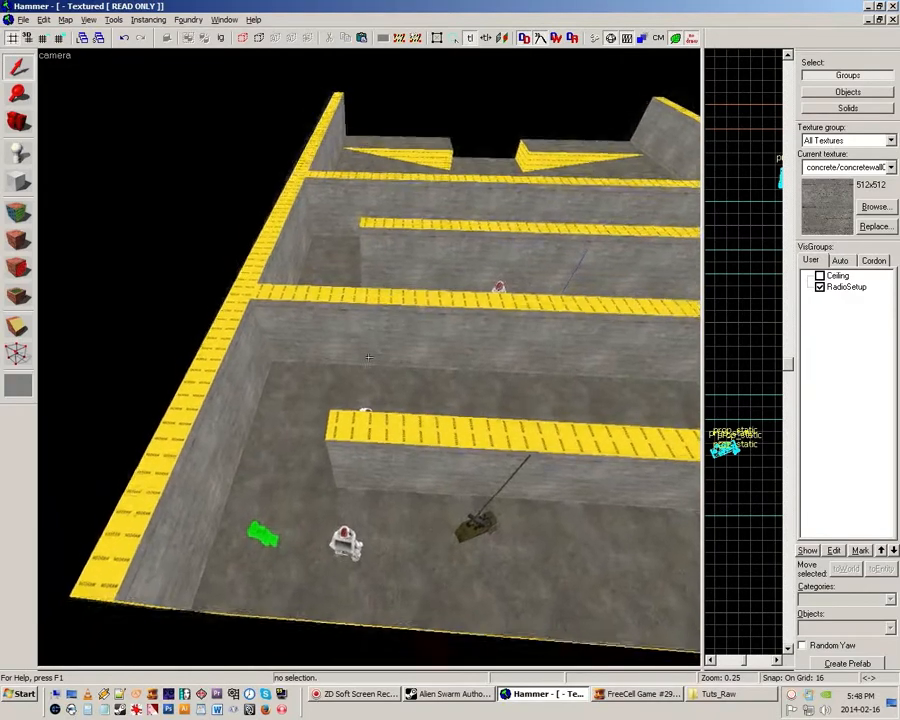
key(w)
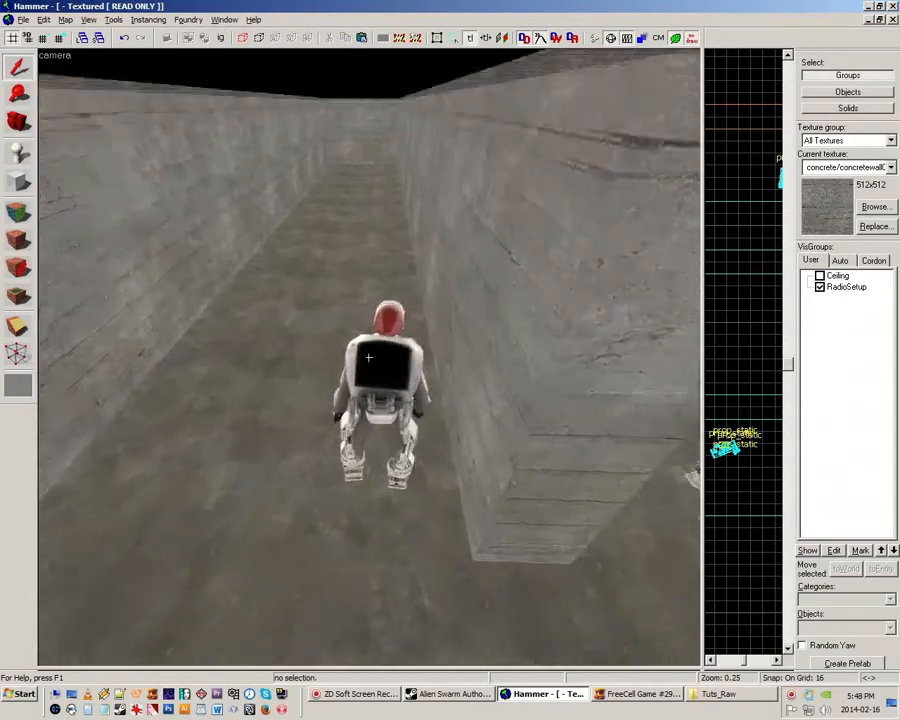
key(s)
key(s)
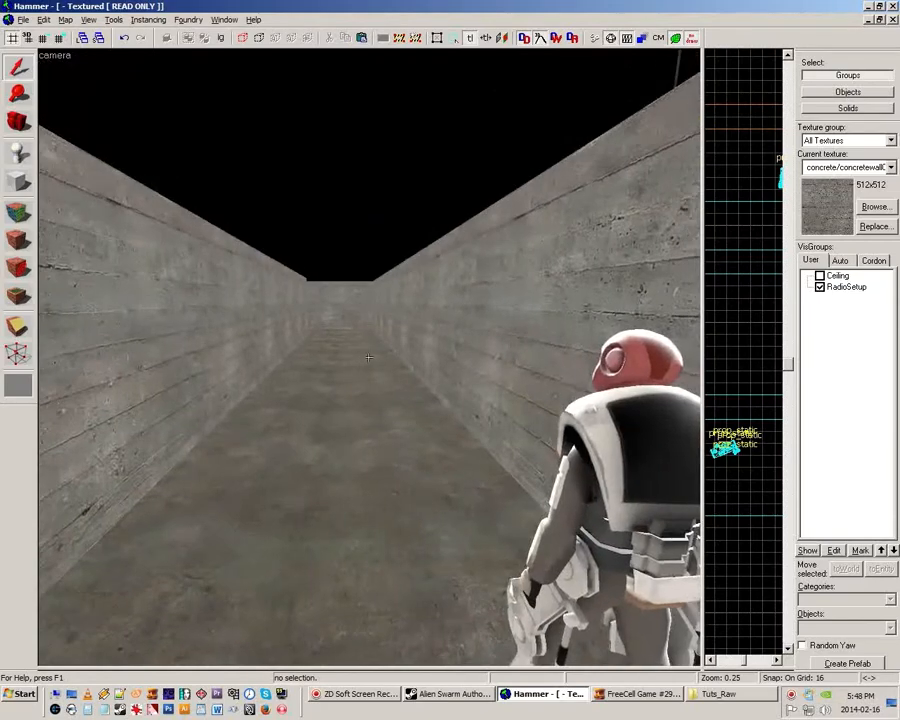
key(w)
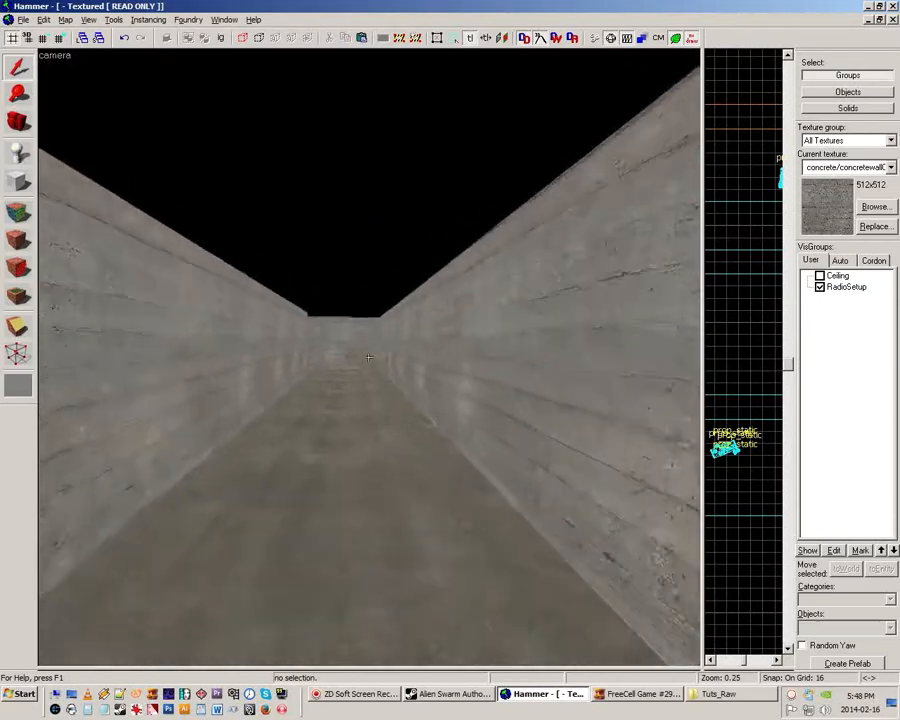
key(s)
key(d)
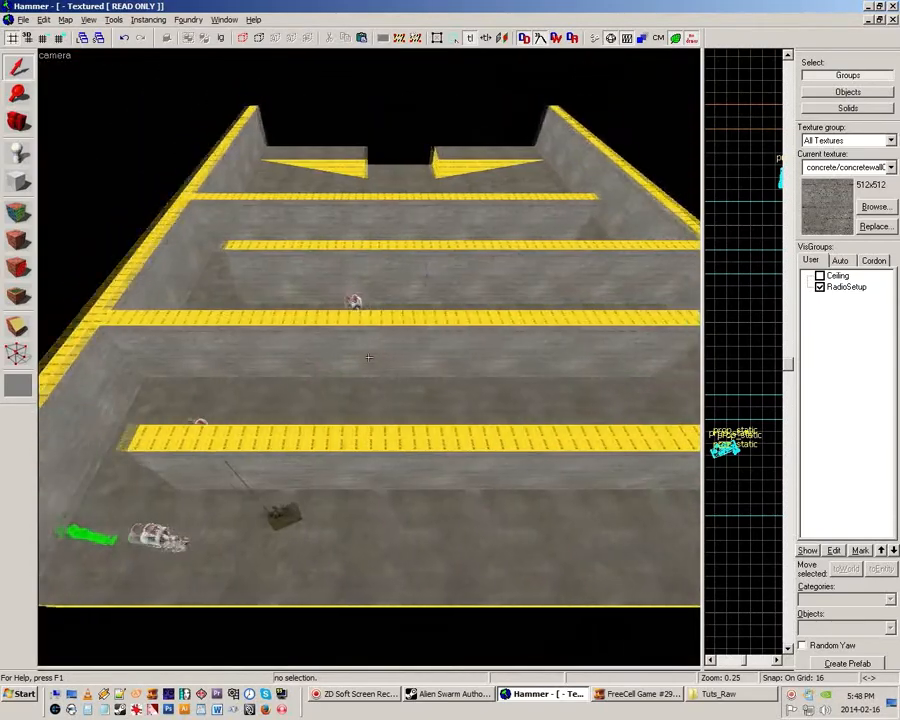
Inspect the second corridor from above and at ground level, including the character's position and the end of its near wall
key(a)
key(z)
key(z)
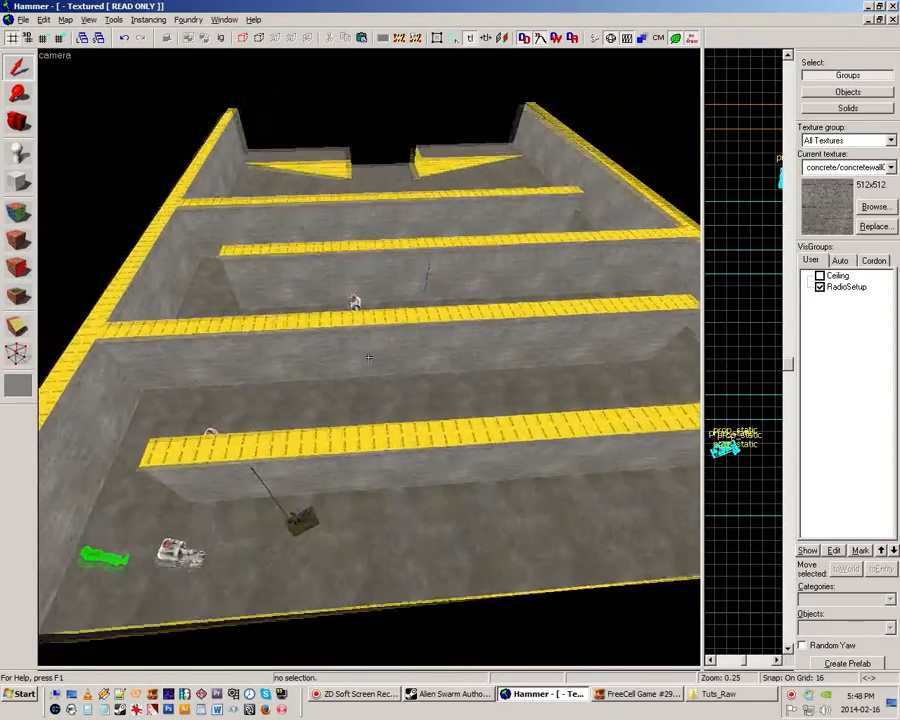
key(z)
key(z)
key(w)
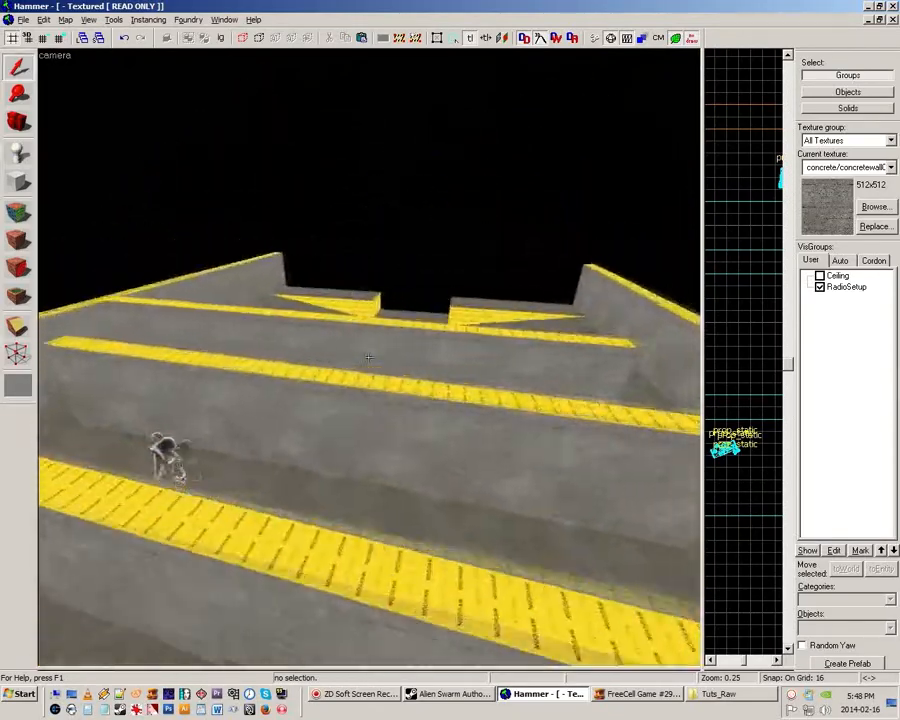
key(w)
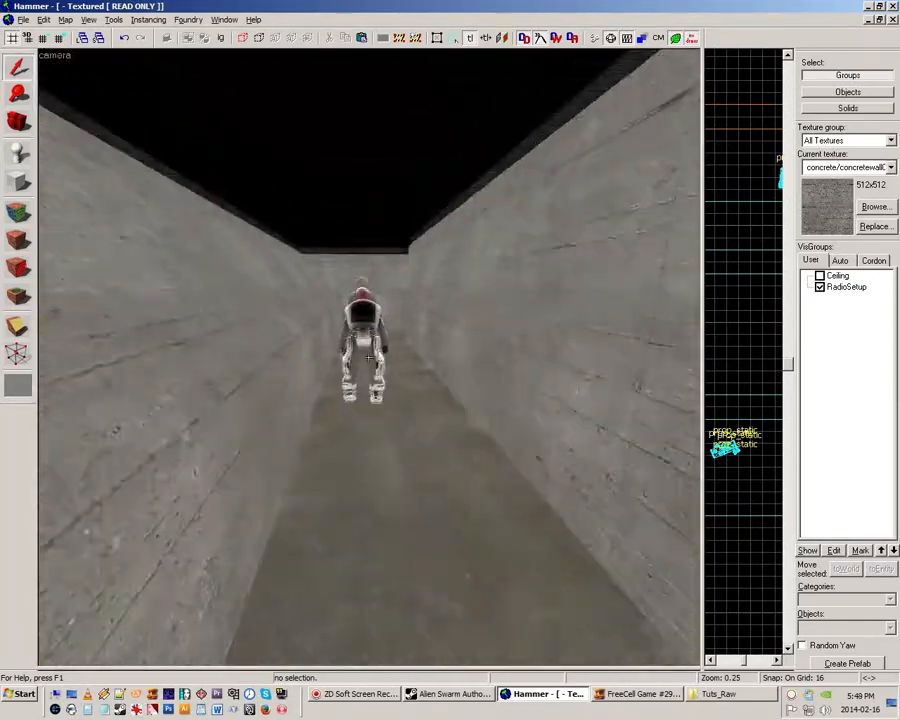
key(s)
key(w)
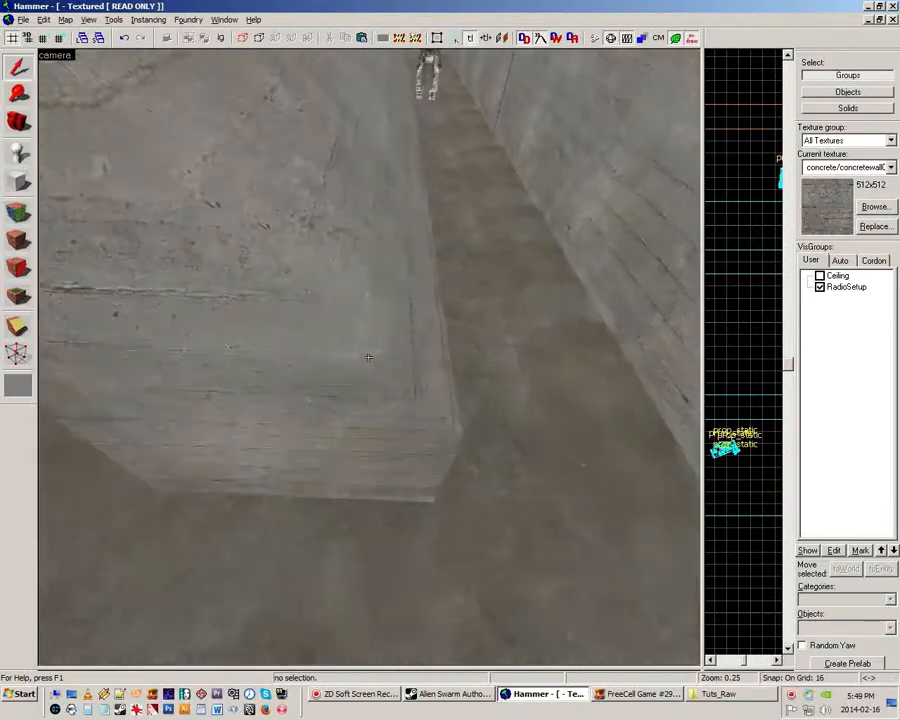
key(z)
key(a)
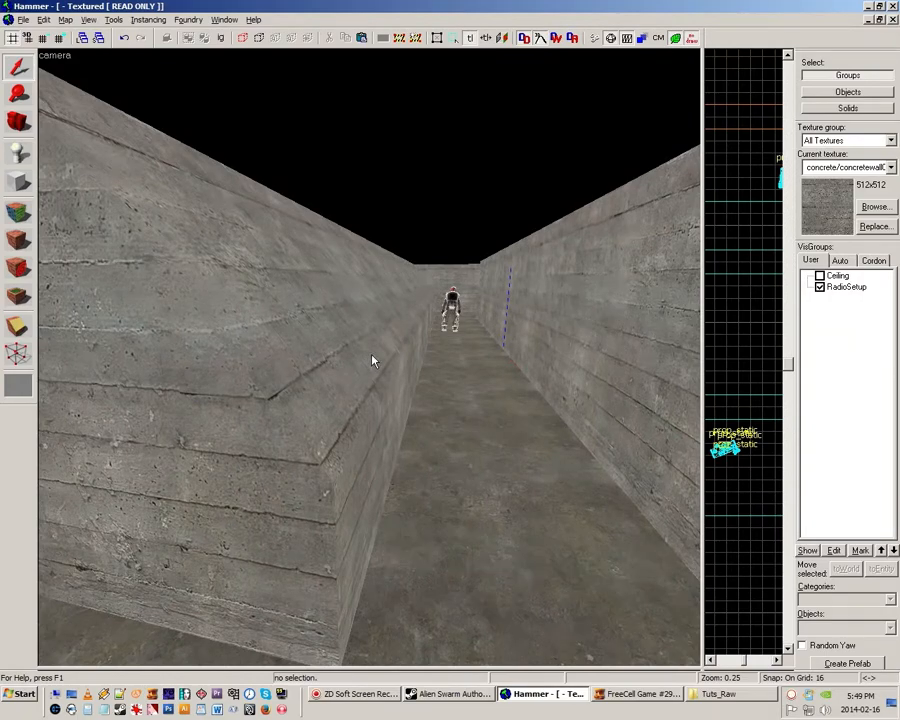
Check from the corridor floor and from the overhead game angle how visible the character is beyond the second corridor's near wall
key(z)
key(s)
key(w)
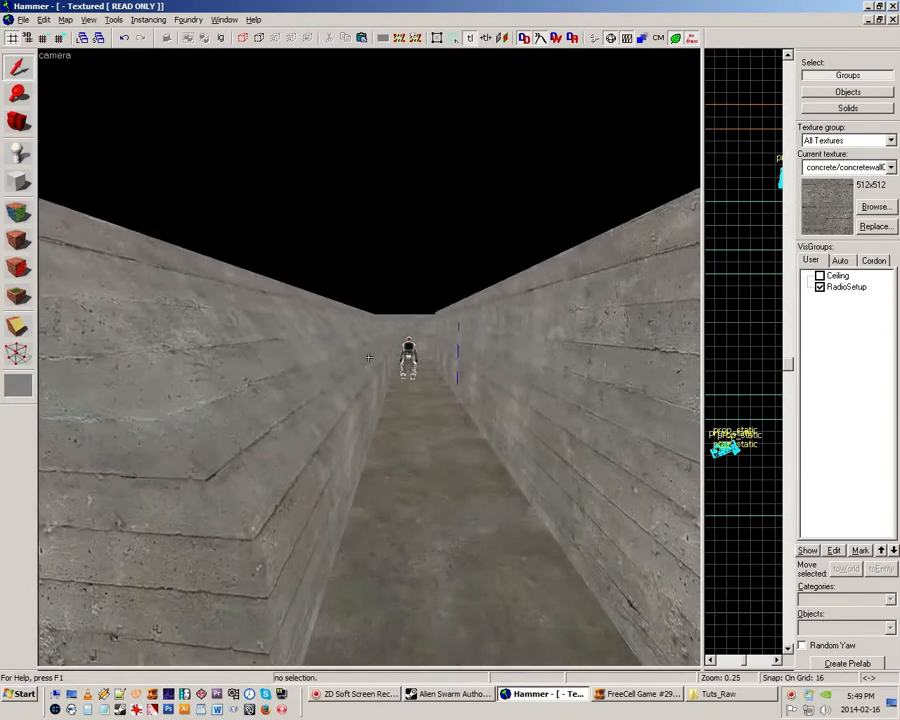
key(w)
key(s)
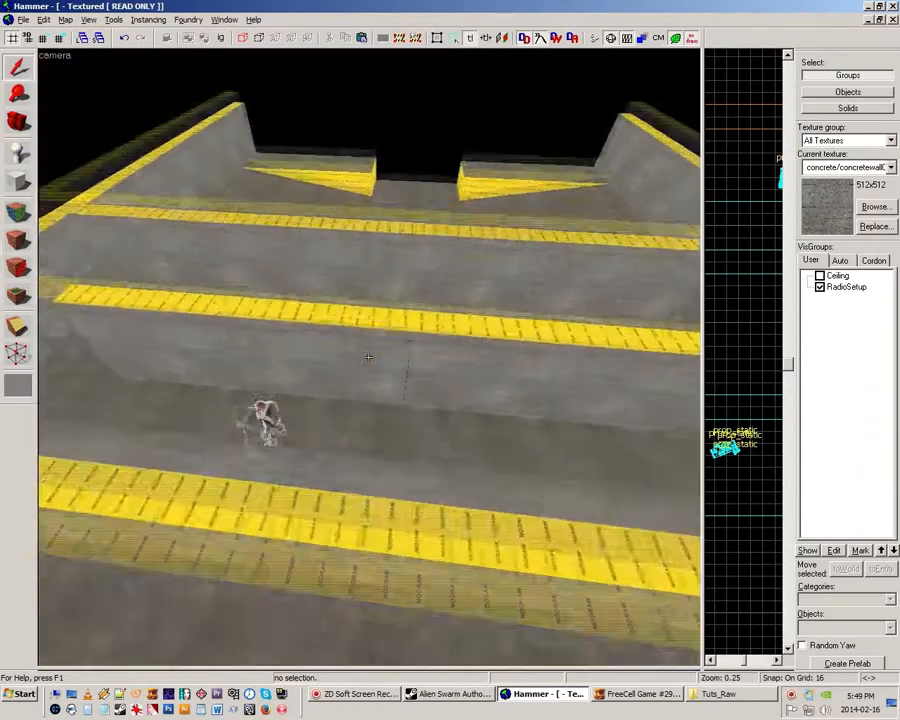
key(a)
key(w)
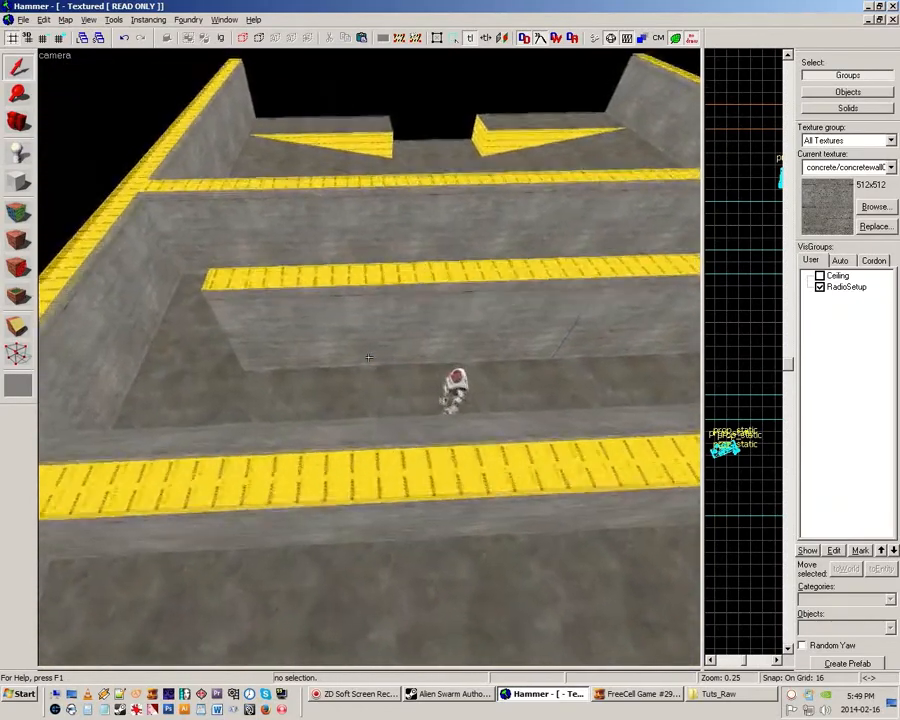
key(a)
key(z)
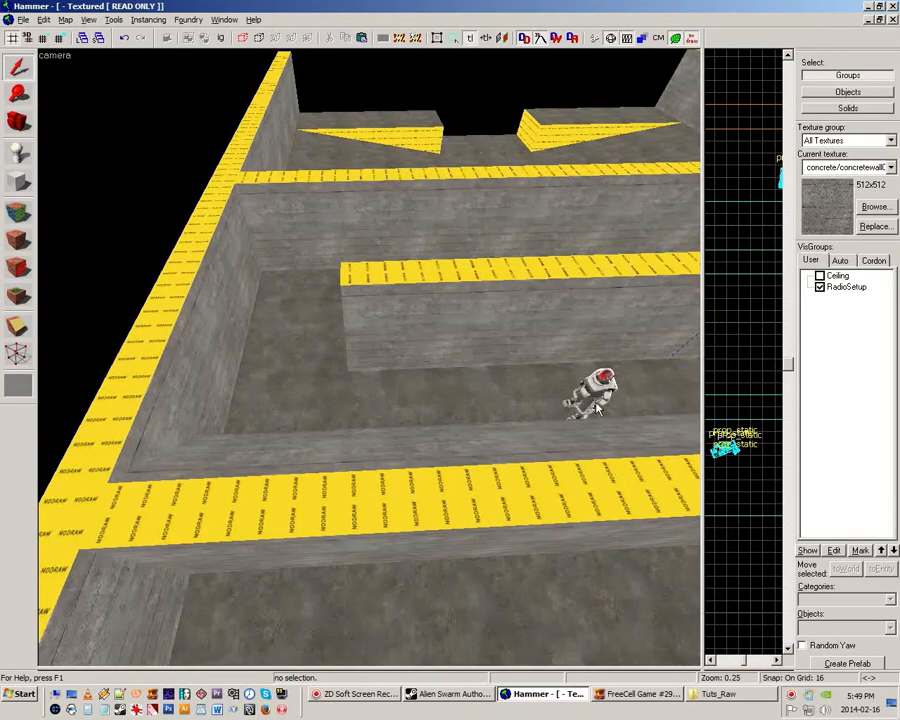
key(z)
key(d)
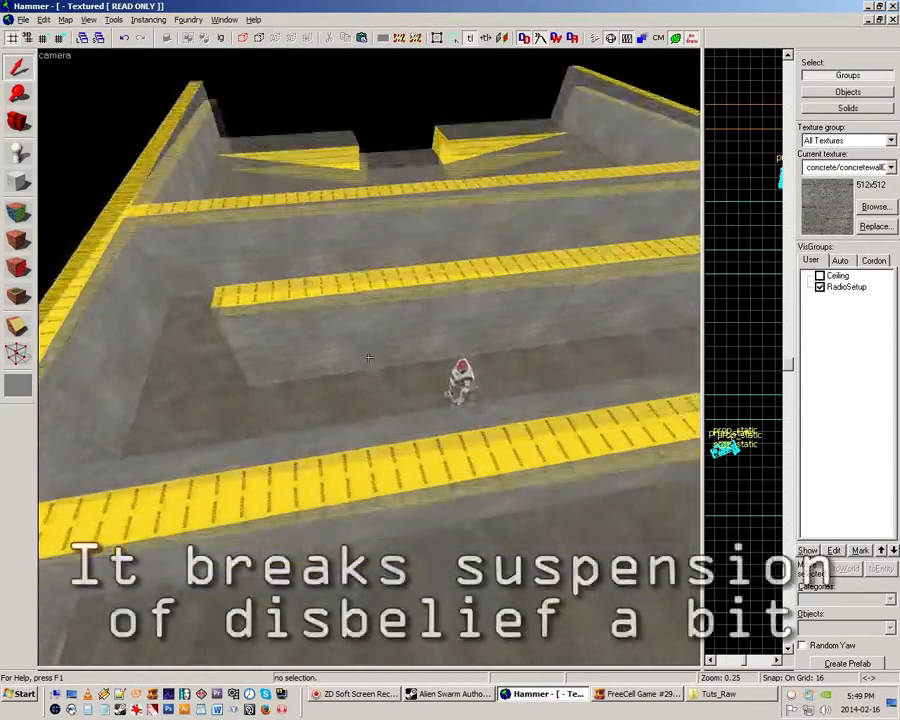
key(z)
key(z)
key(d)
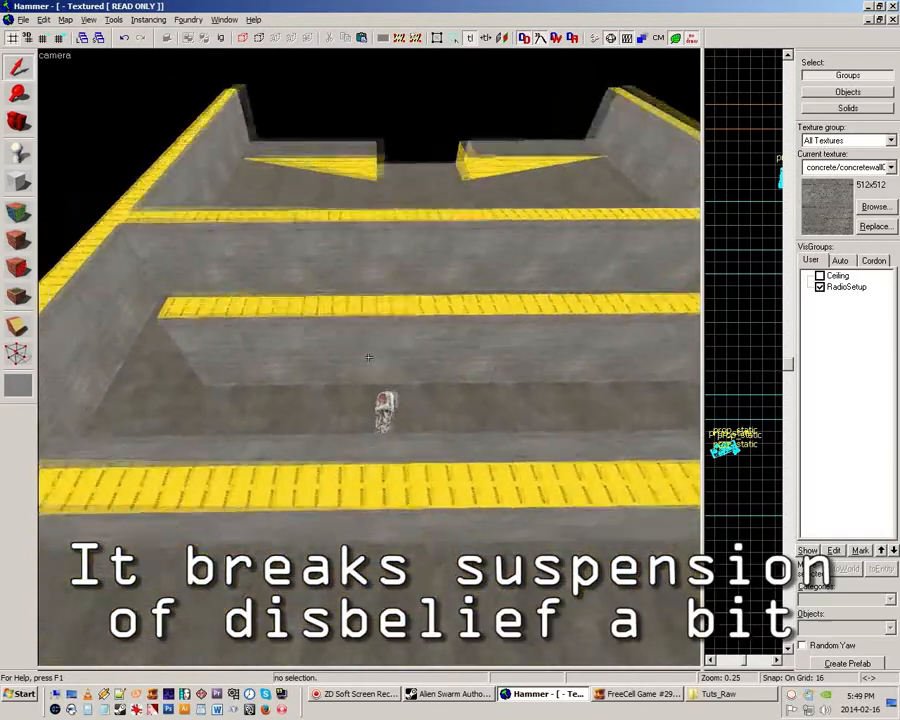
key(a)
key(z)
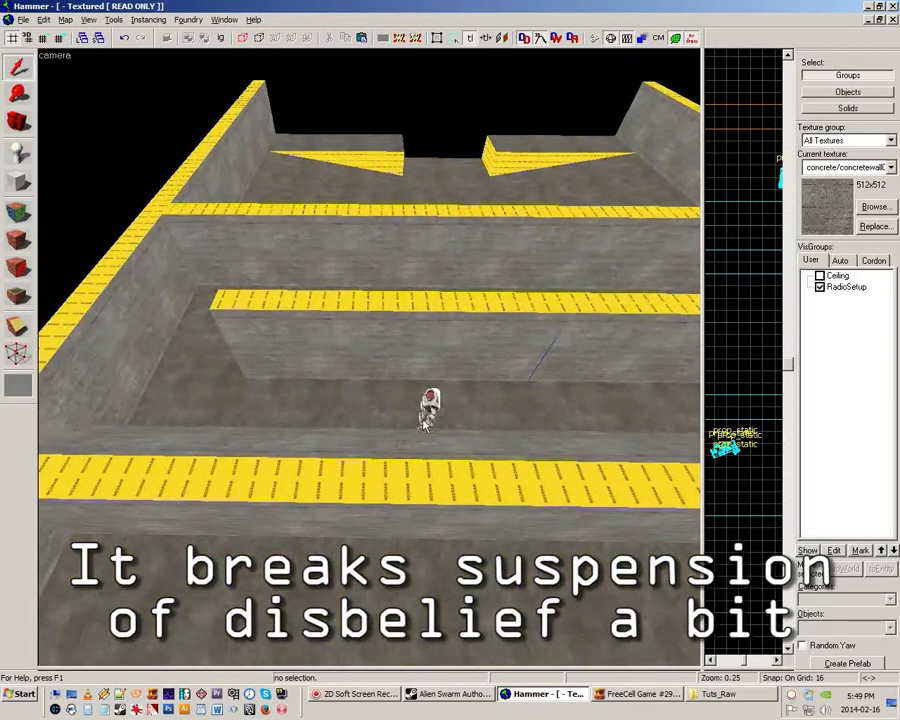
Select the second corridor's near wall brush and inspect its slanted faces from inside the corridor
key(z)
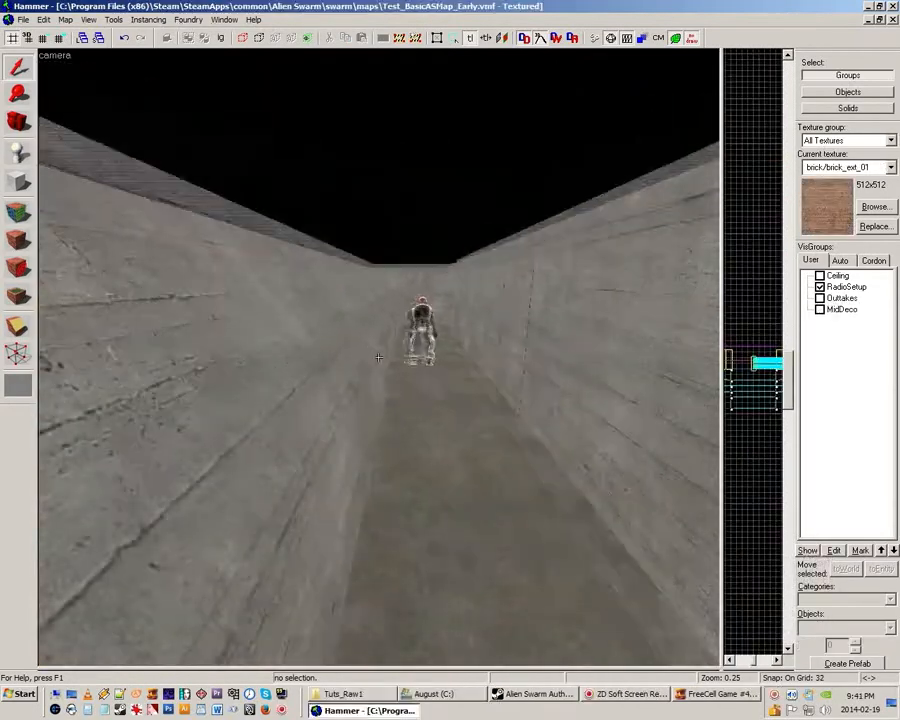
key(s)
key(z)
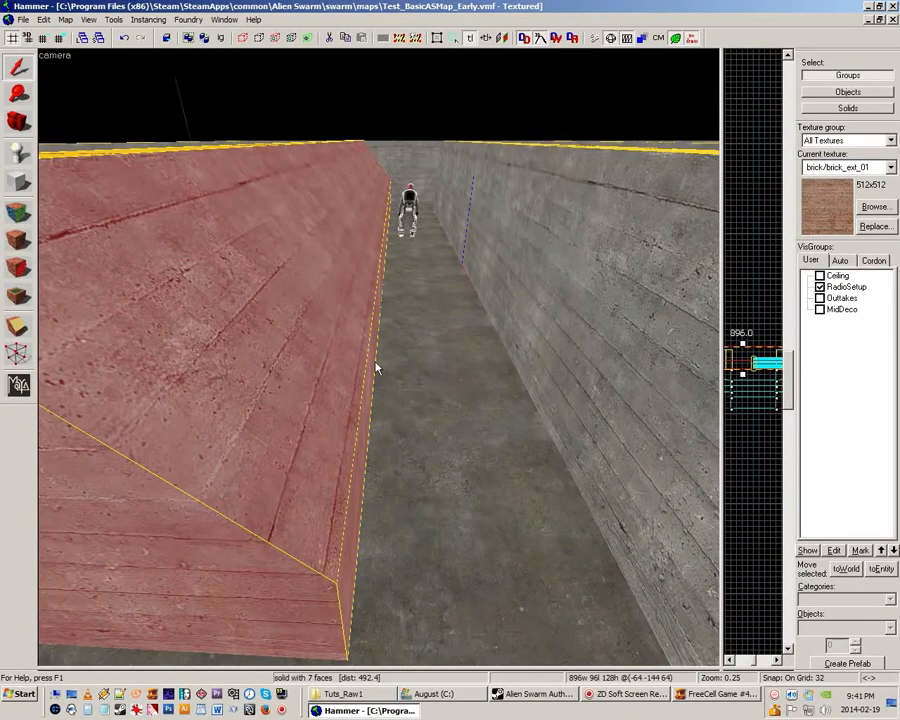
Place a copy of the second corridor's slanted wall brush over the front inner wall, with its end flush against the side wall
key(s)
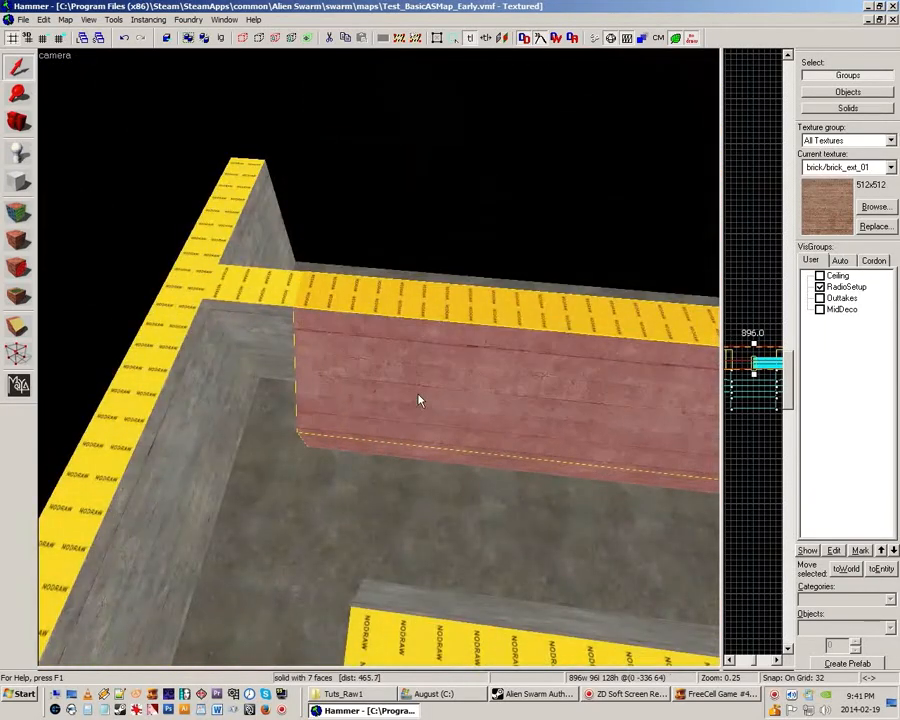
key(Left)
key(Left)
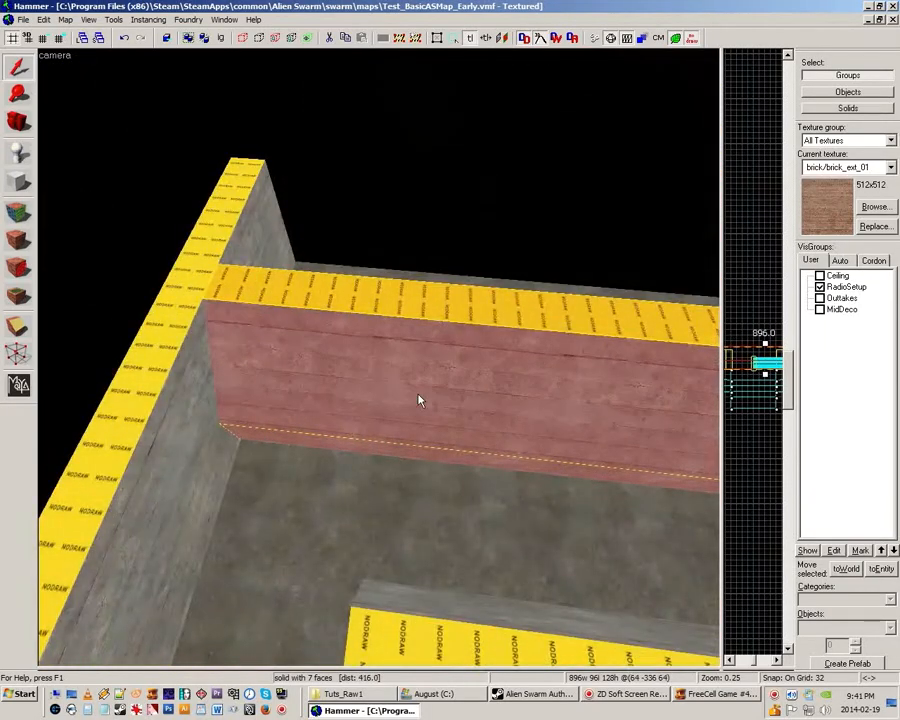
Filter the materials by "clip" and apply tools/toolsplayerclip to all faces of the copied slanted brush
click(17, 213)
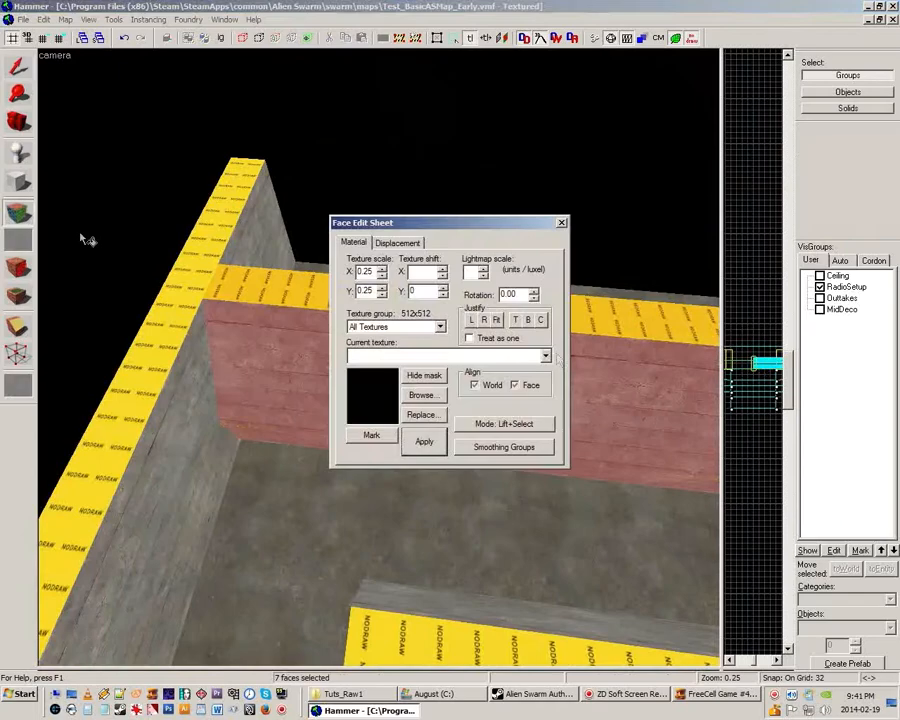
click(418, 391)
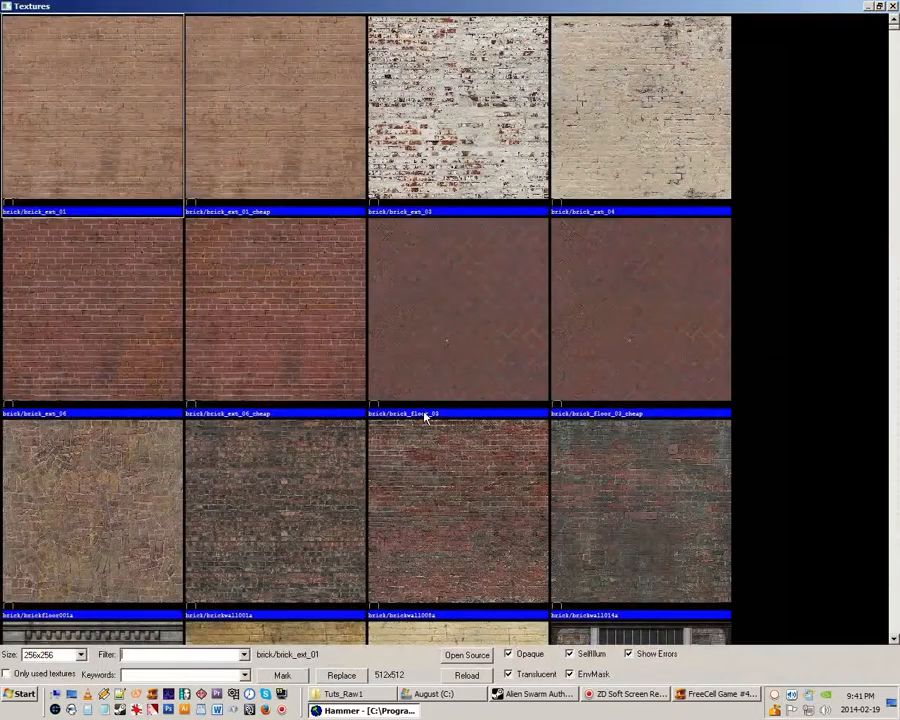
text(clip)
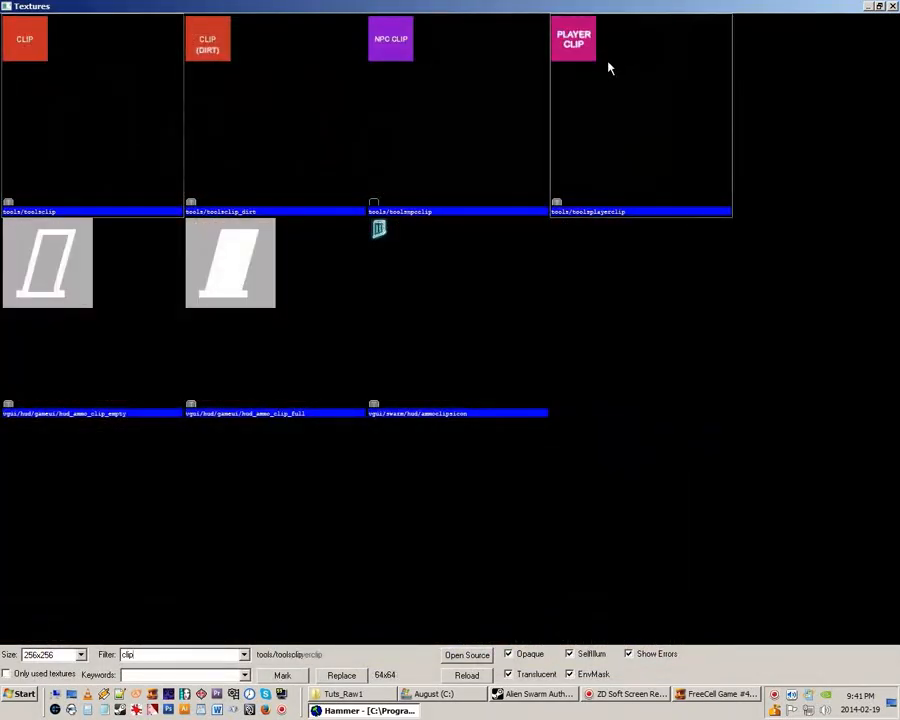
double_click(608, 68)
click(423, 443)
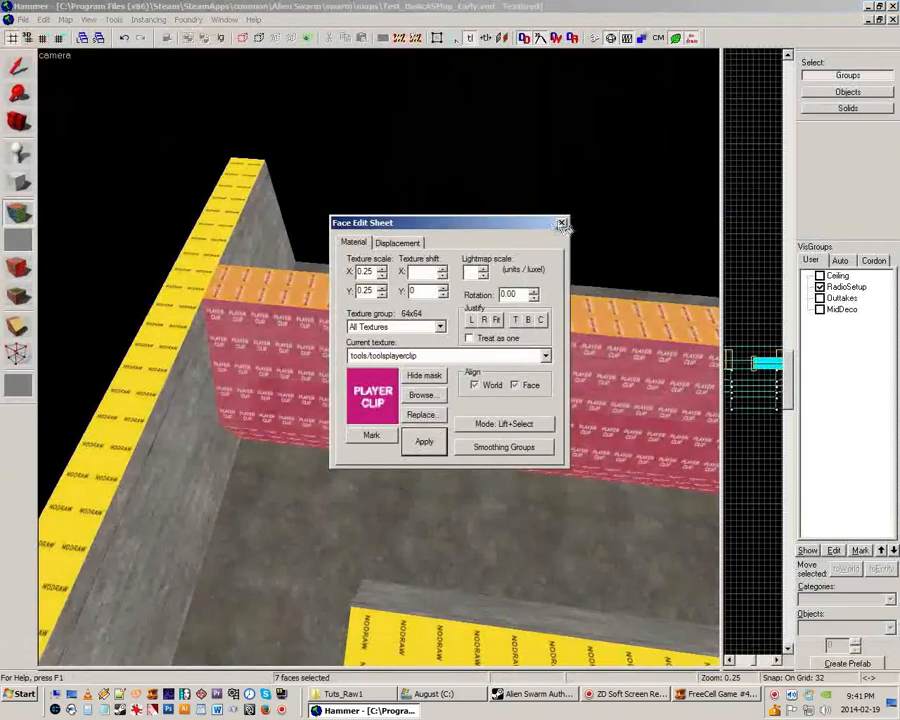
click(562, 224)
Move the character prop behind the front inner wall out of the player clip brush and into the open corridor
key(z)
key(w)
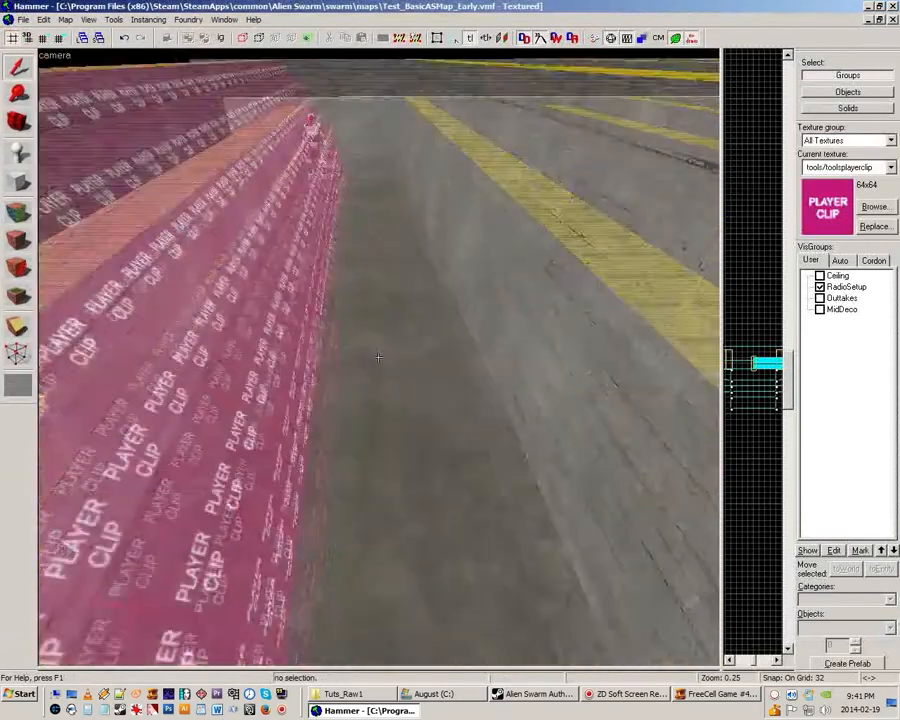
key(w)
key(z)
click(380, 364)
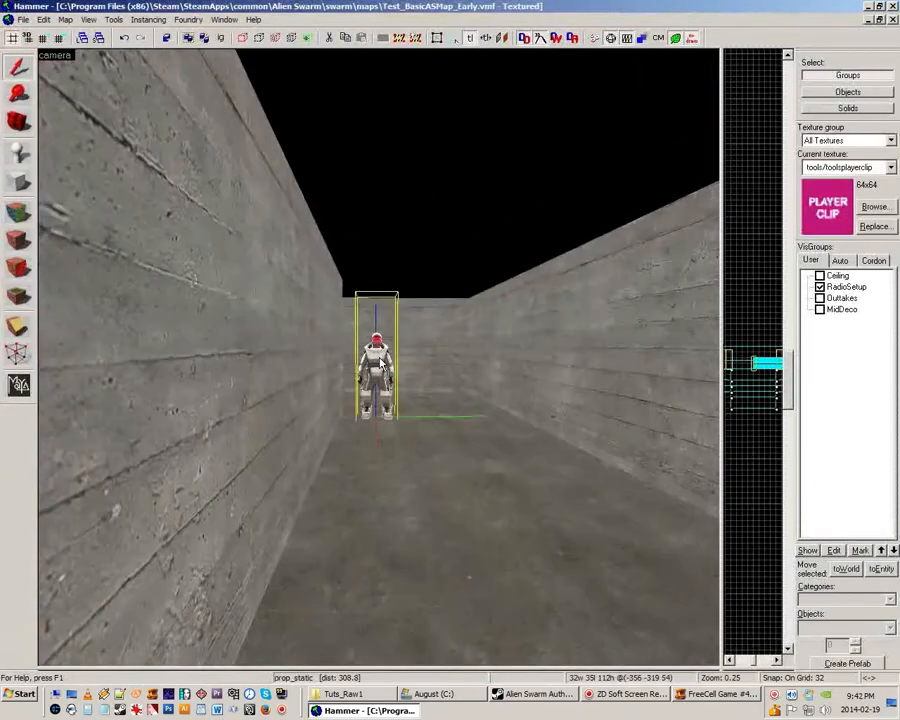
key(z)
key(s)
key(d)
key(z)
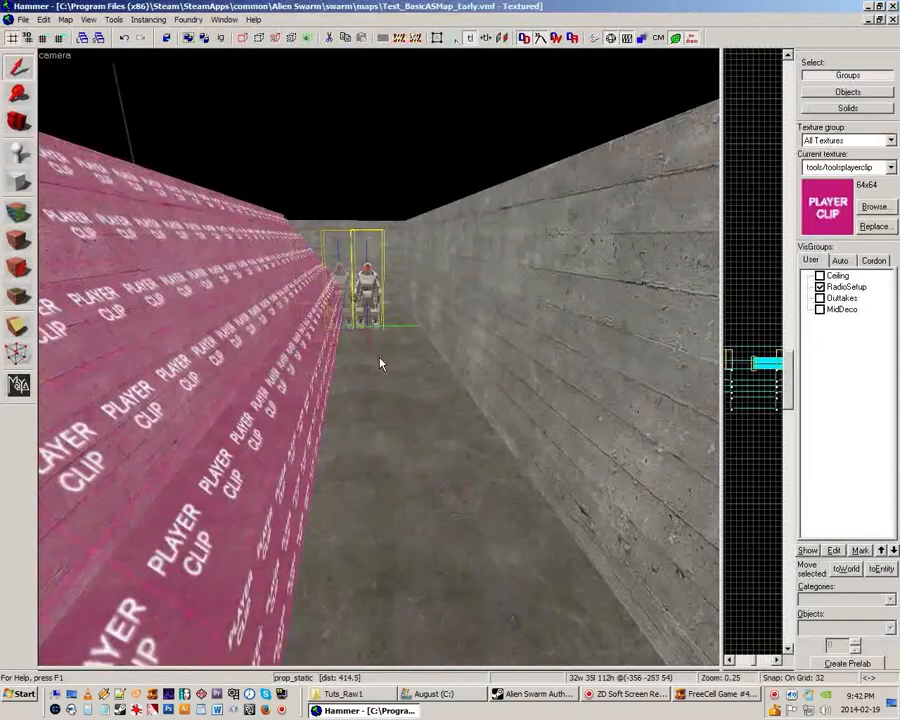
Check from the overhead game angle how visible the character is beside the player clip wall, compared with the neighbouring corridors
key(z)
key(s)
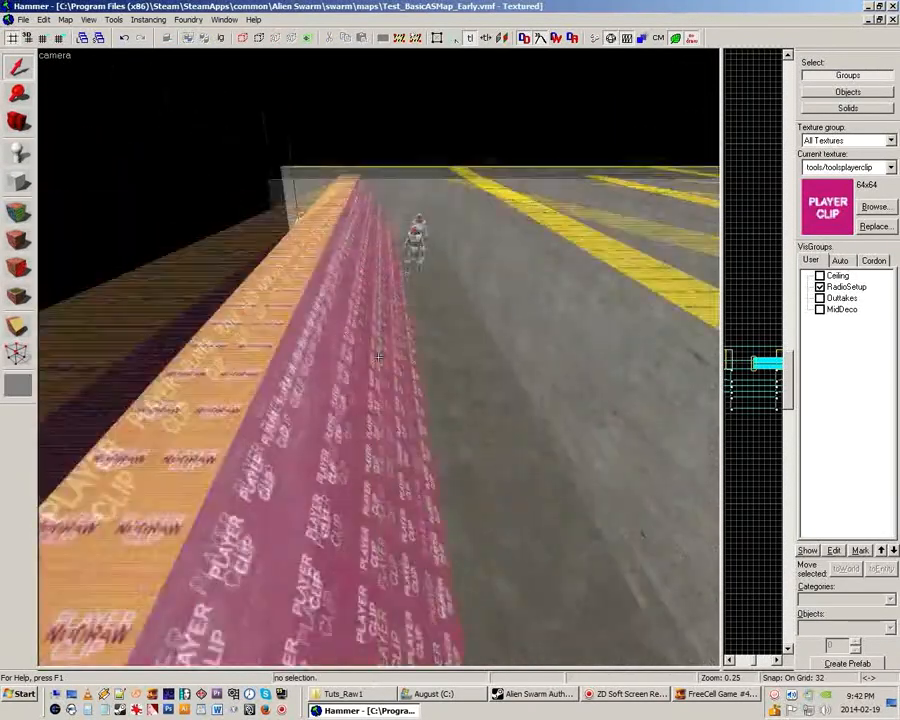
key(d)
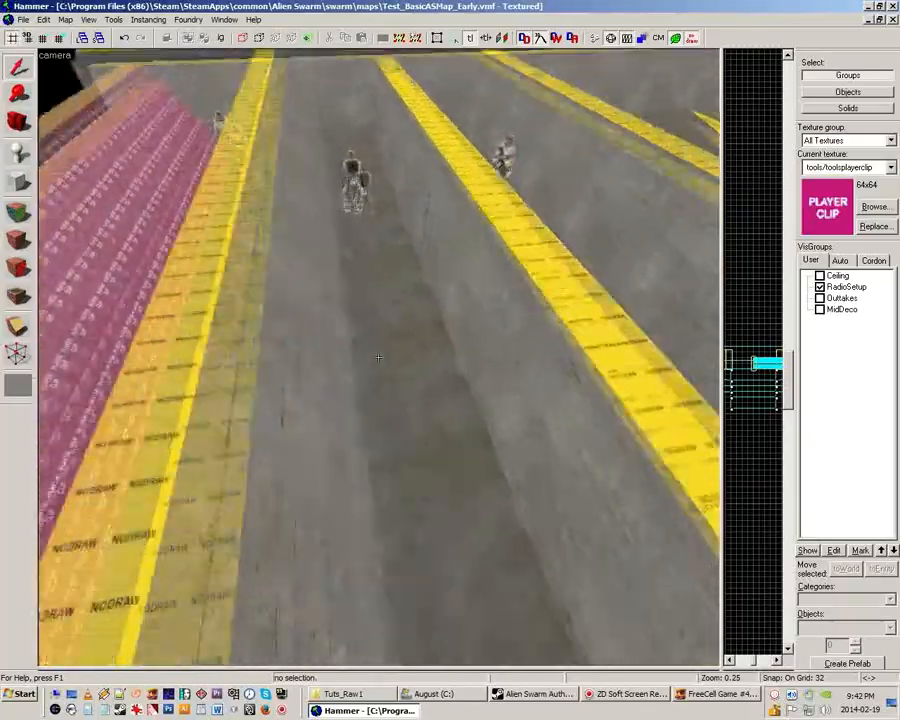
key(a)
key(w)
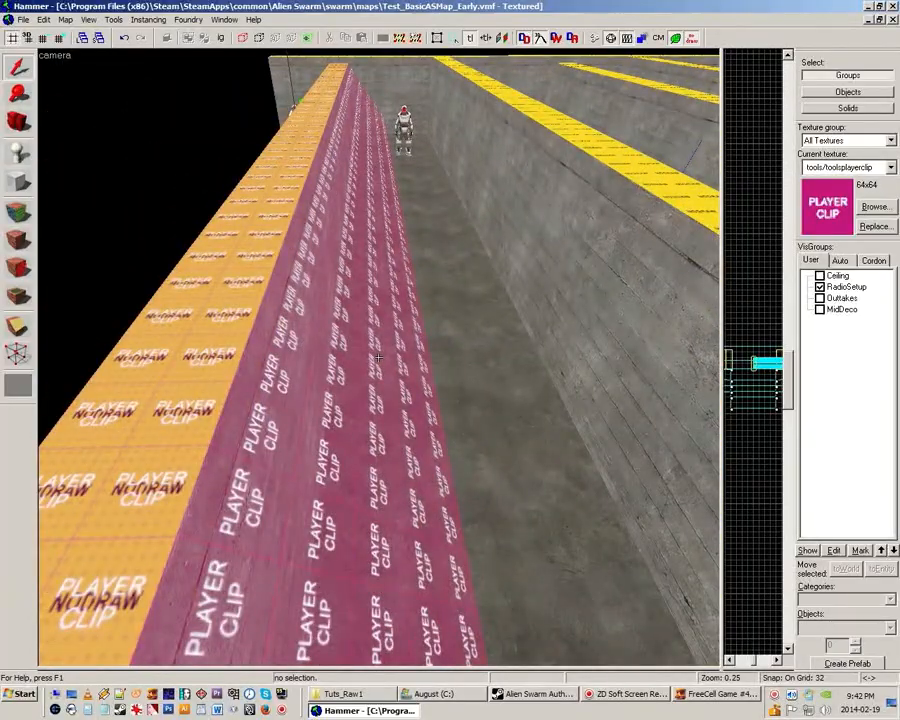
key(s)
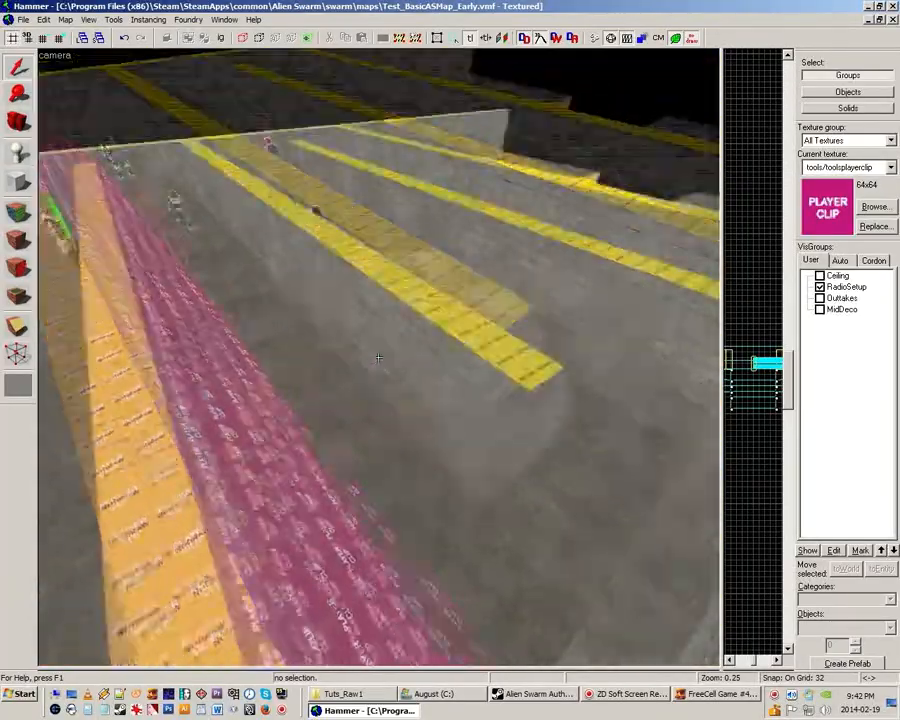
key(w)
key(s)
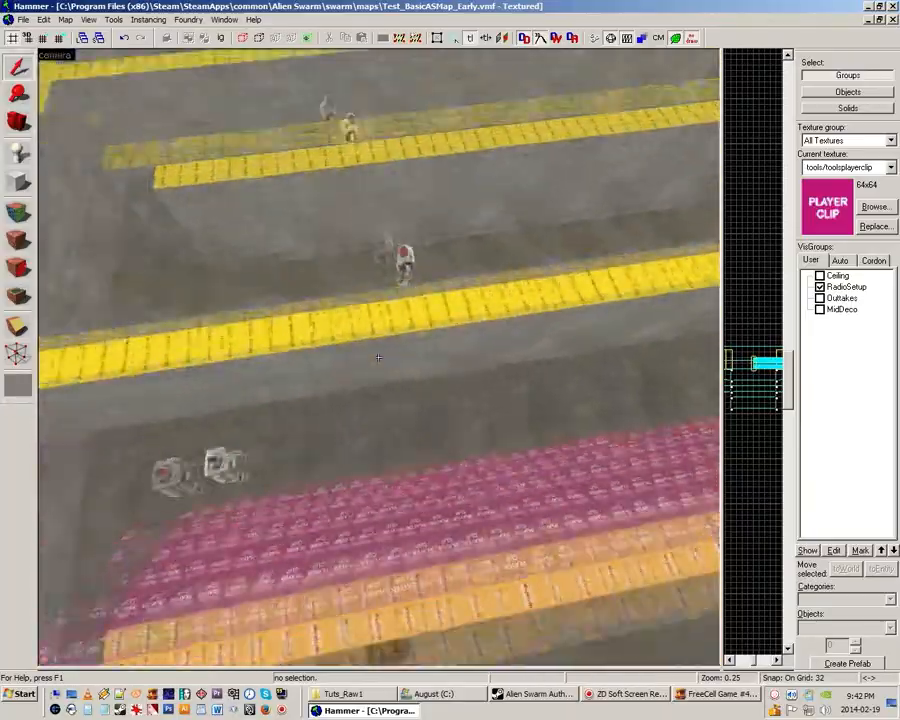
Compare the second corridor's slanted wall brush with the player clip wall from several overhead angles
key(z)
click(446, 394)
key(z)
key(w)
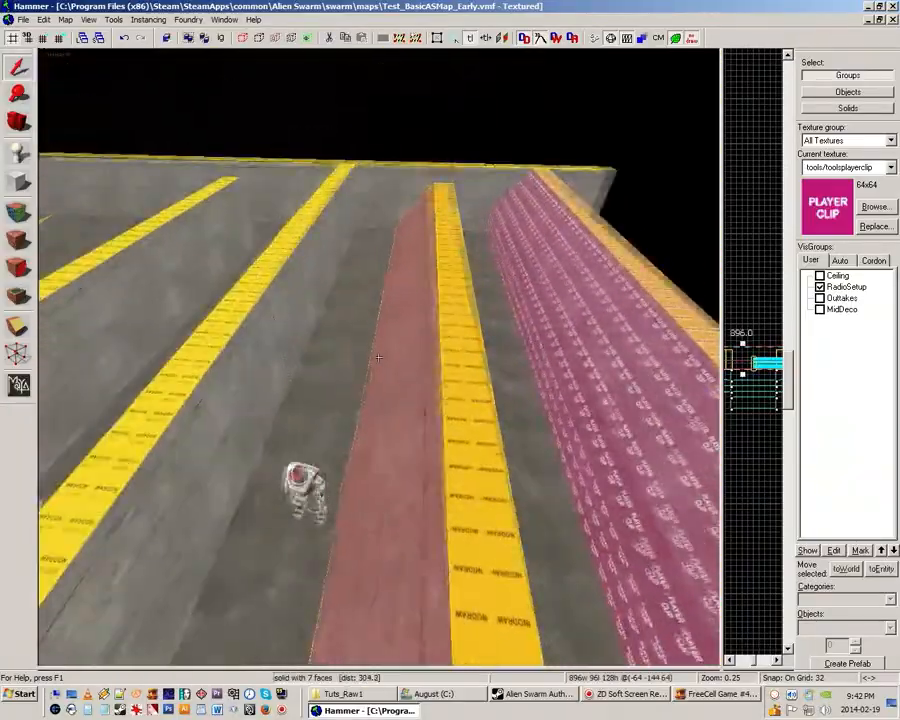
key(Escape)
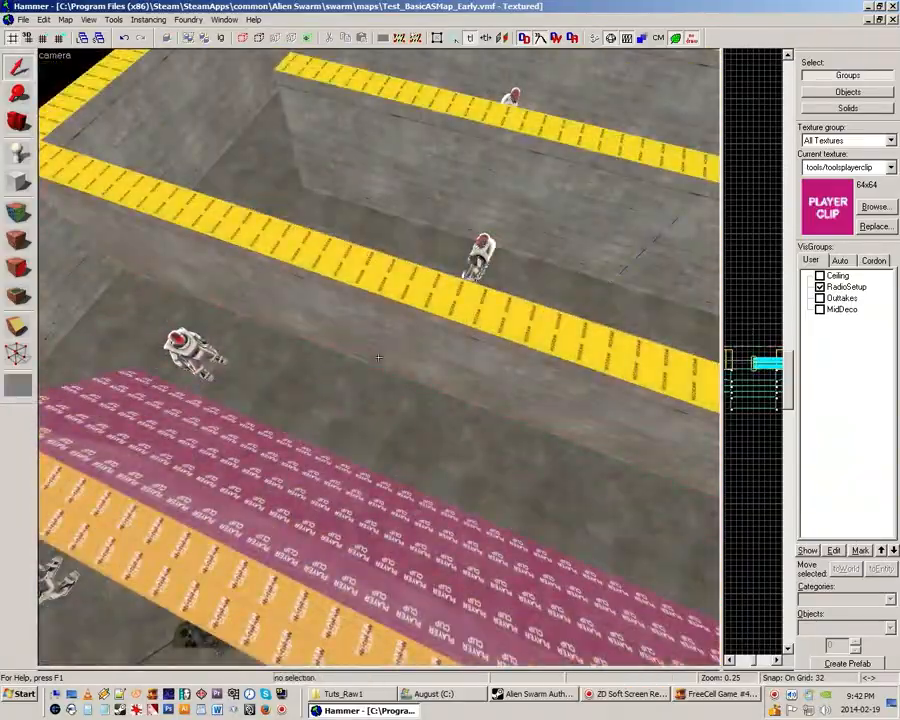
key(s)
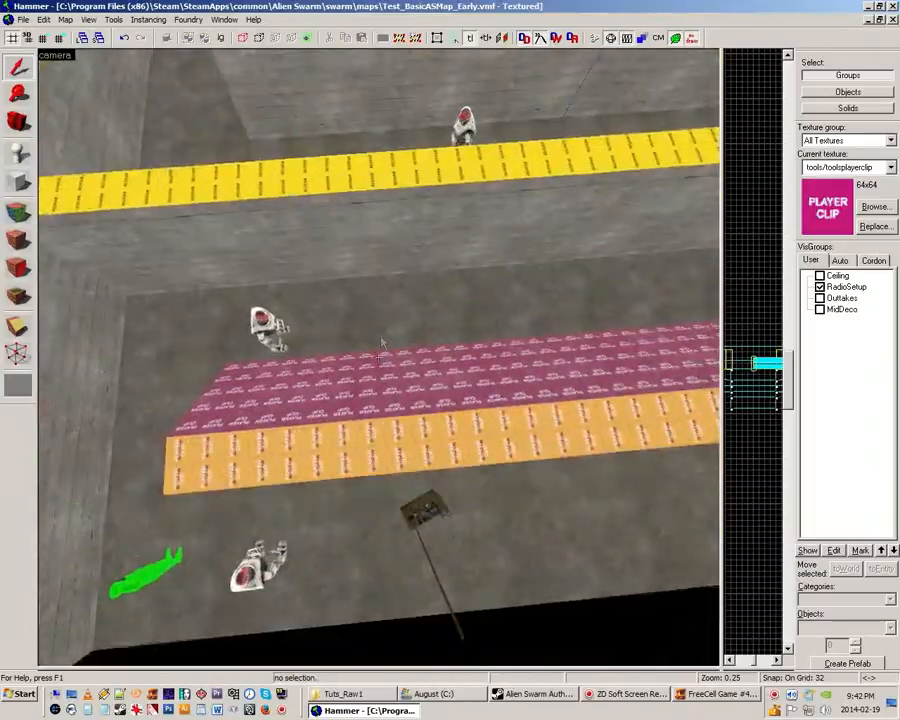
key(w)
key(s)
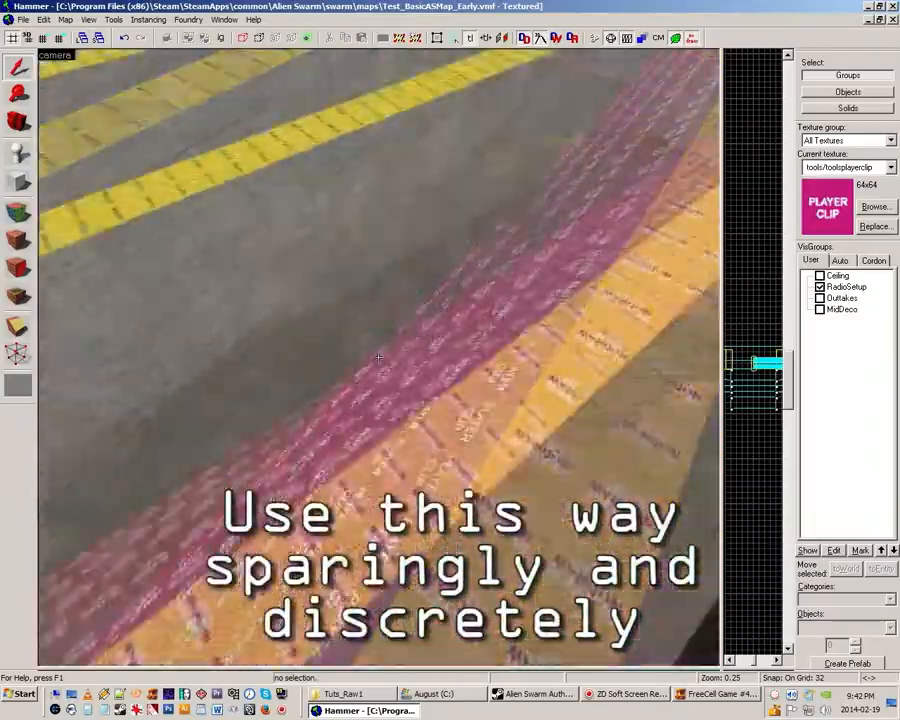
key(s)
key(z)
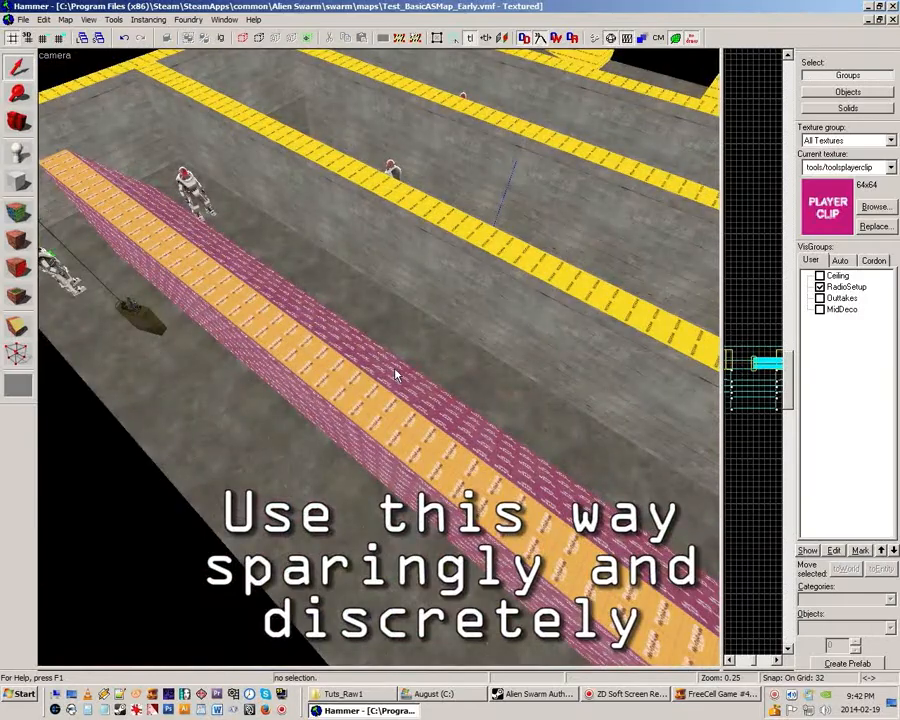
Inspect the open front corridor and the vertical side of the player clip wall at ground level, near the radio
key(z)
key(w)
key(z)
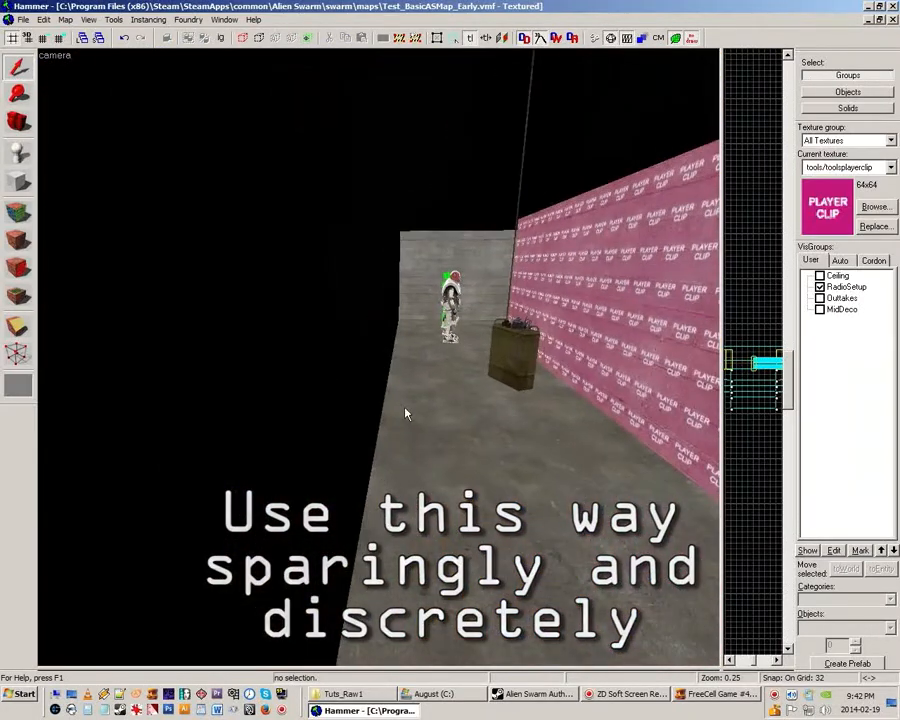
key(z)
key(s)
key(z)
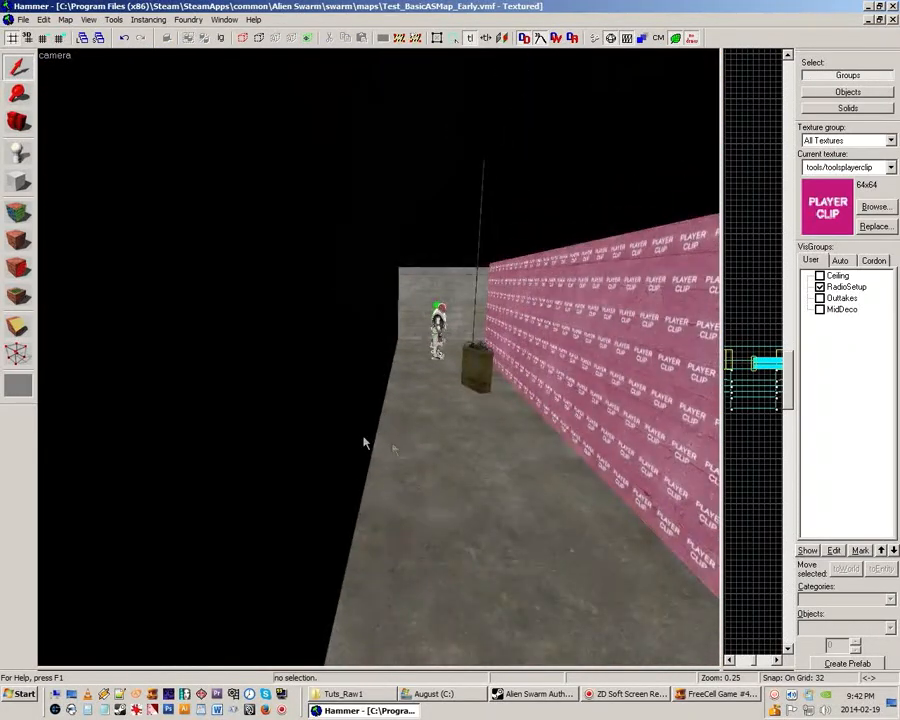
key(z)
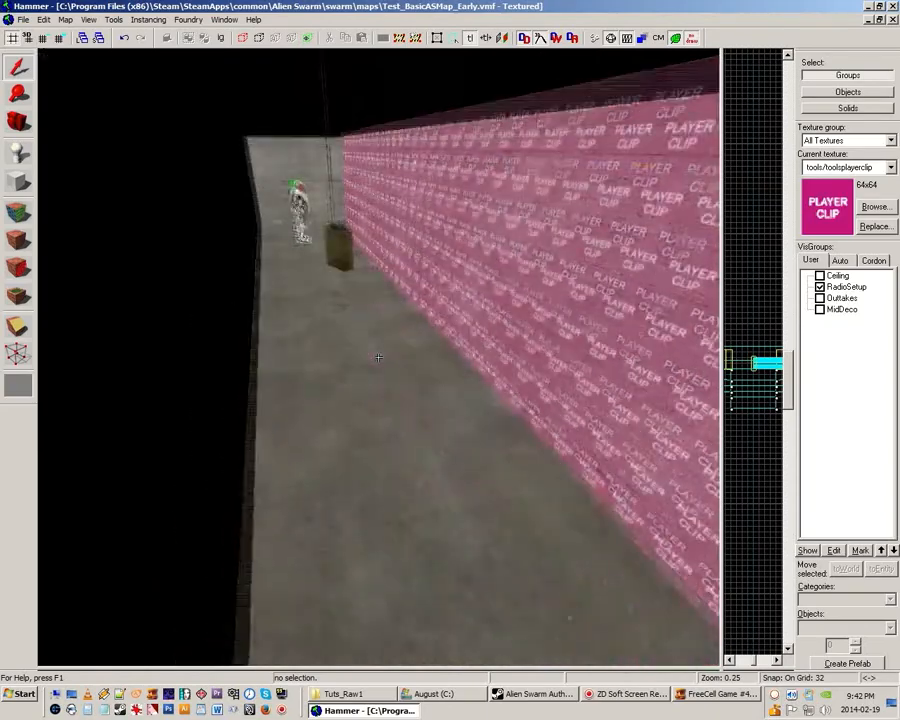
Copy a straight 32-unit-thick inner wall brush and shift the copy out past the open front edge of the map
key(s)
key(d)
click(567, 299)
key(z)
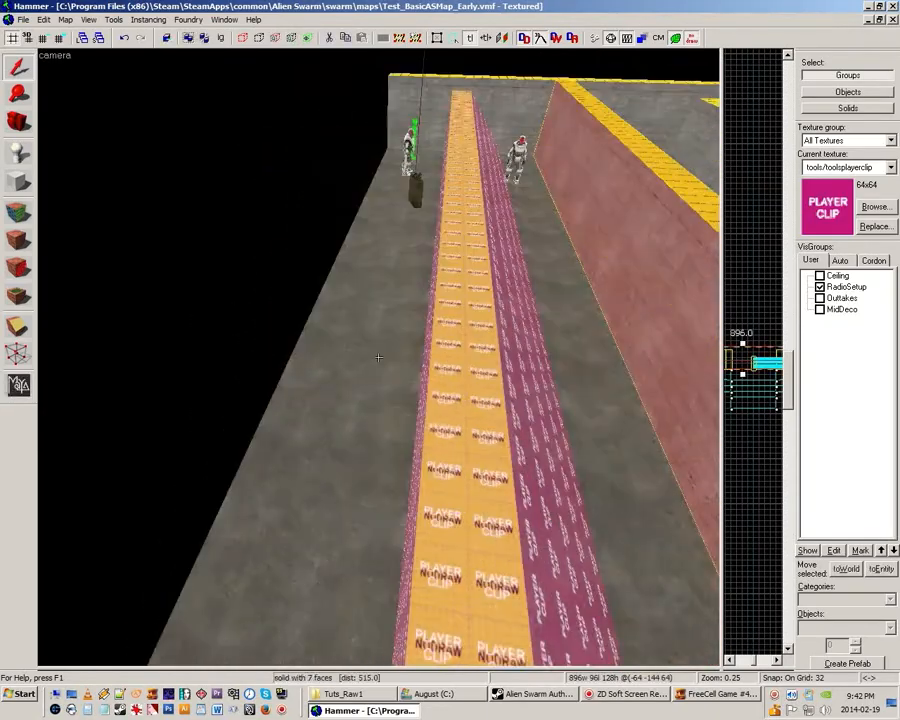
key(a)
key(z)
key(bracketright)
key(bracketright)
key(shift+Right)
key(Left)
key(Left)
key(Left)
key(Left)
key(Left)
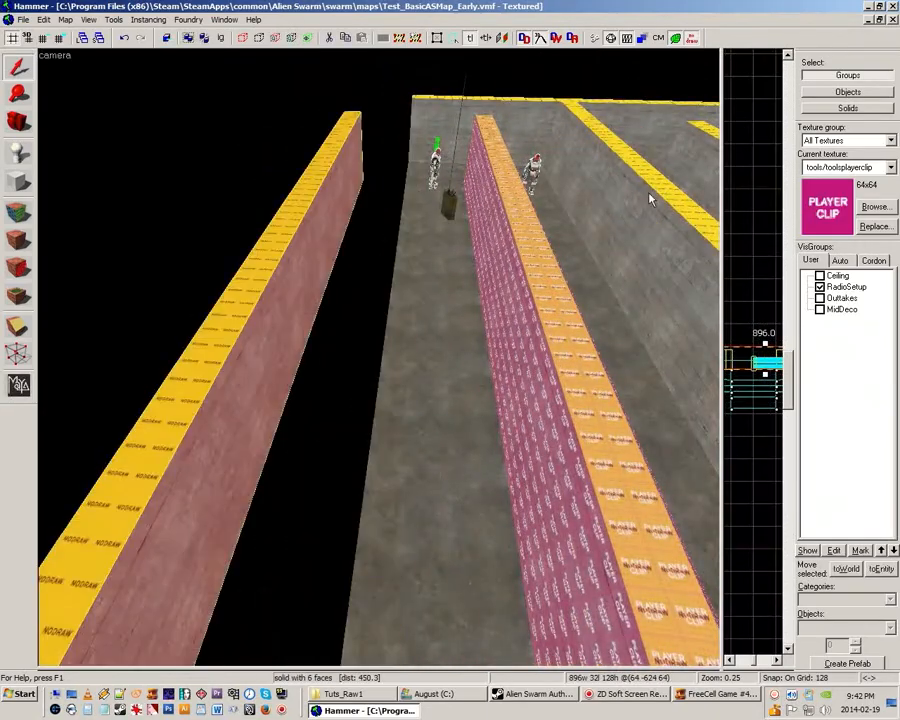
Reduce the snap grid to 32 and nudge the wall copy back against the front corridor's open edge
key(bracketleft)
key(bracketleft)
key(Right)
key(Right)
key(Right)
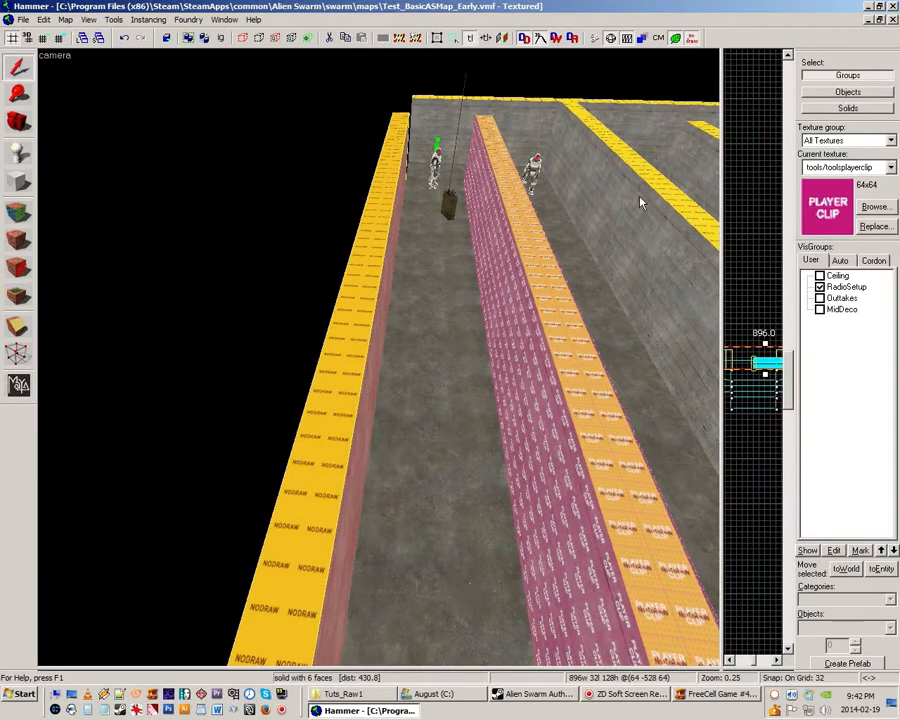
Tie the new front wall to a func_brush entity and set its Render Mode to Texture with an FX Amount of 75
key(ctrl+t)
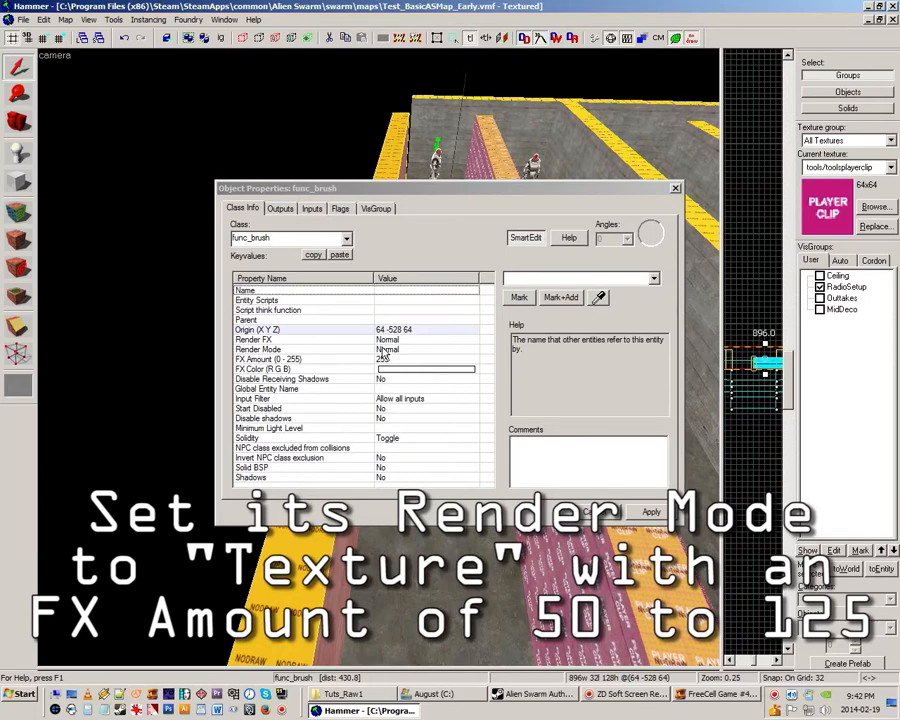
click(382, 350)
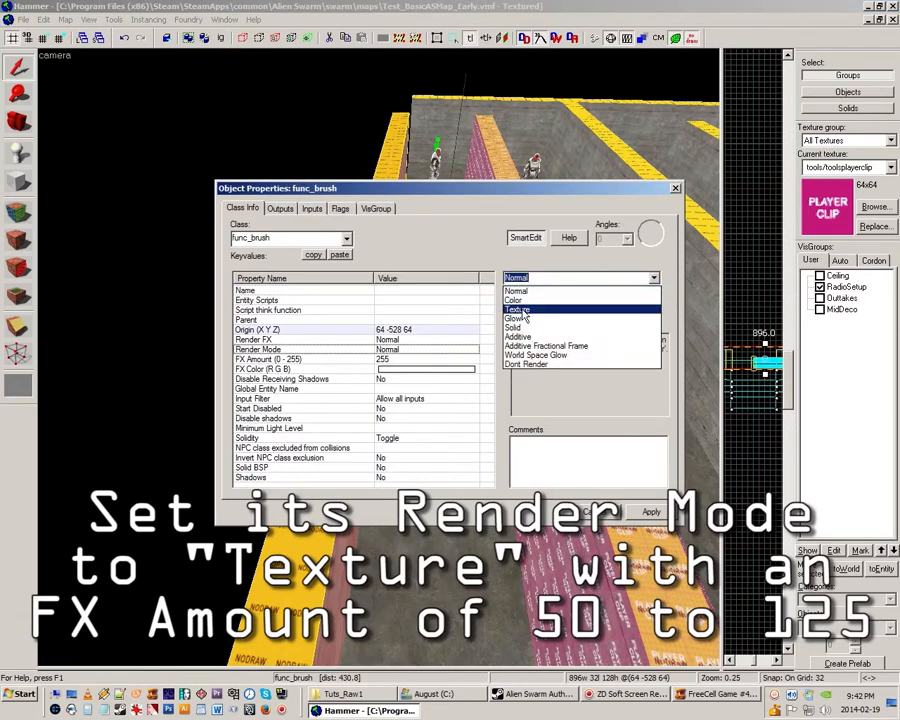
click(520, 311)
click(452, 358)
drag(531, 279, 484, 286)
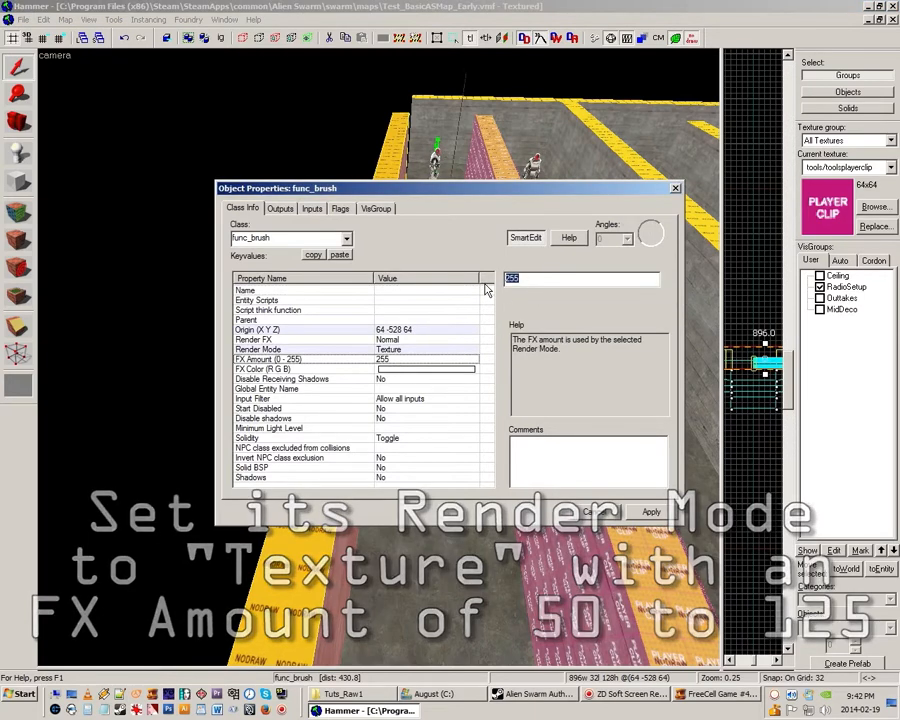
text(1)
click(658, 511)
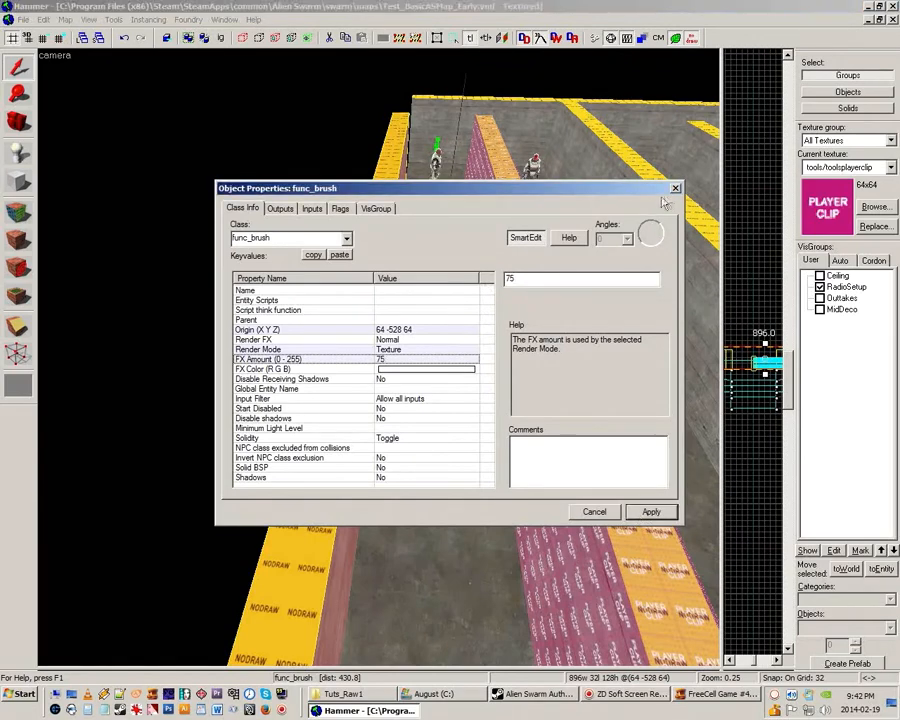
click(675, 190)
key(Escape)
Close the gap between the front func_brush wall and the side wall so they meet at the outer corner
key(z)
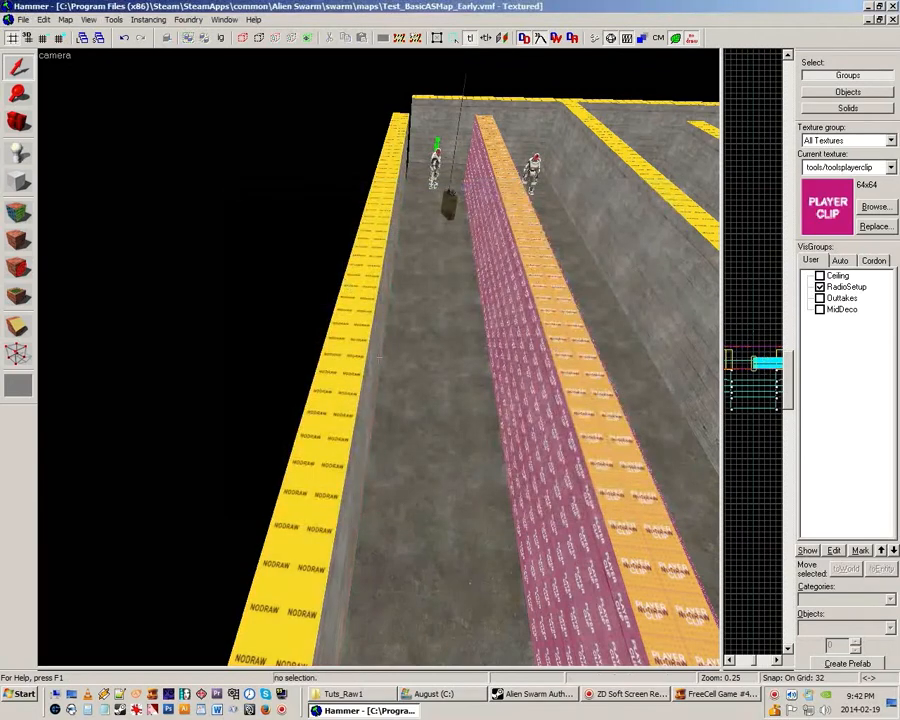
key(w)
key(a)
key(z)
click(379, 361)
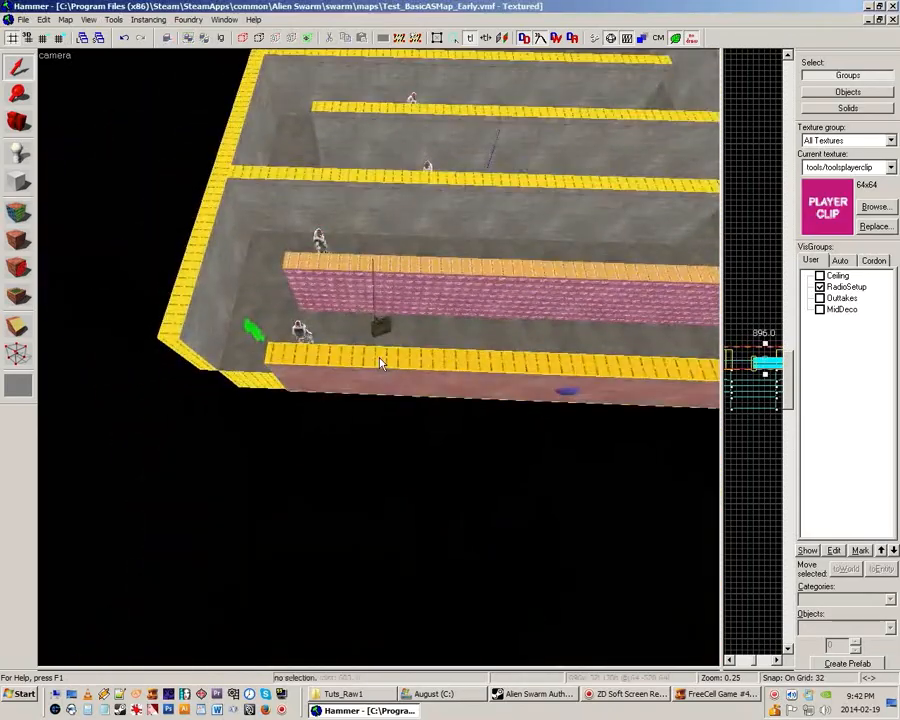
key(Escape)
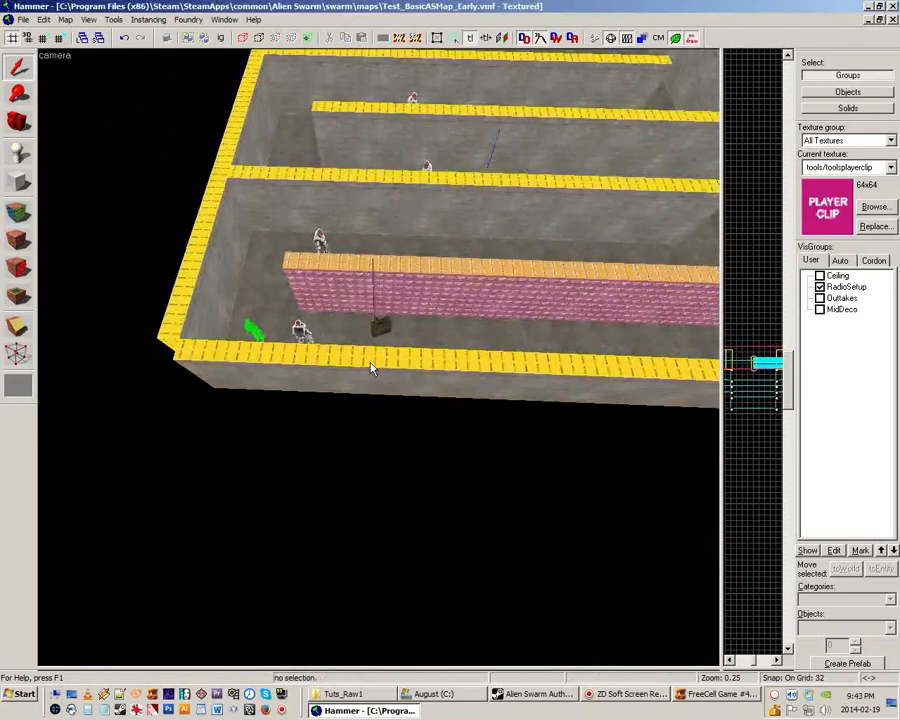
Extend the front corridor's floor brush outward, well past the new front wall
key(z)
key(w)
key(d)
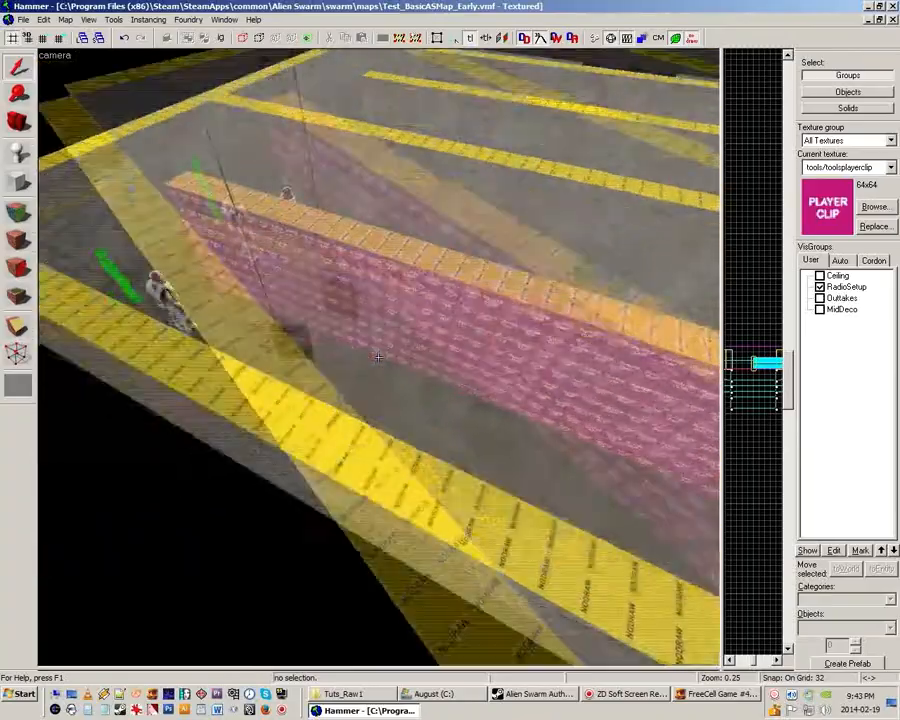
key(w)
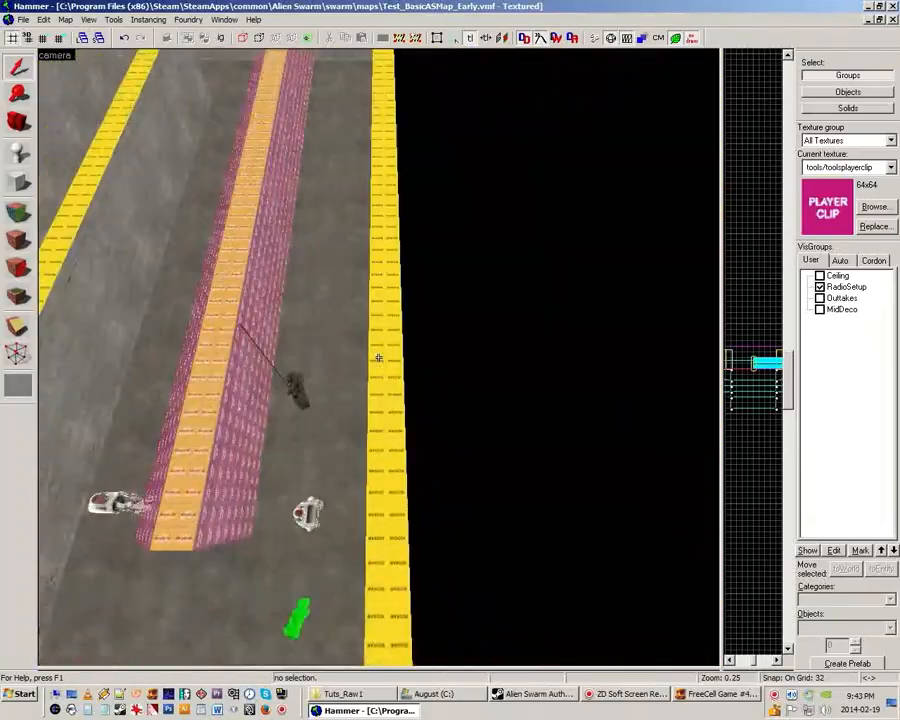
key(z)
click(350, 352)
click(744, 57)
click(744, 70)
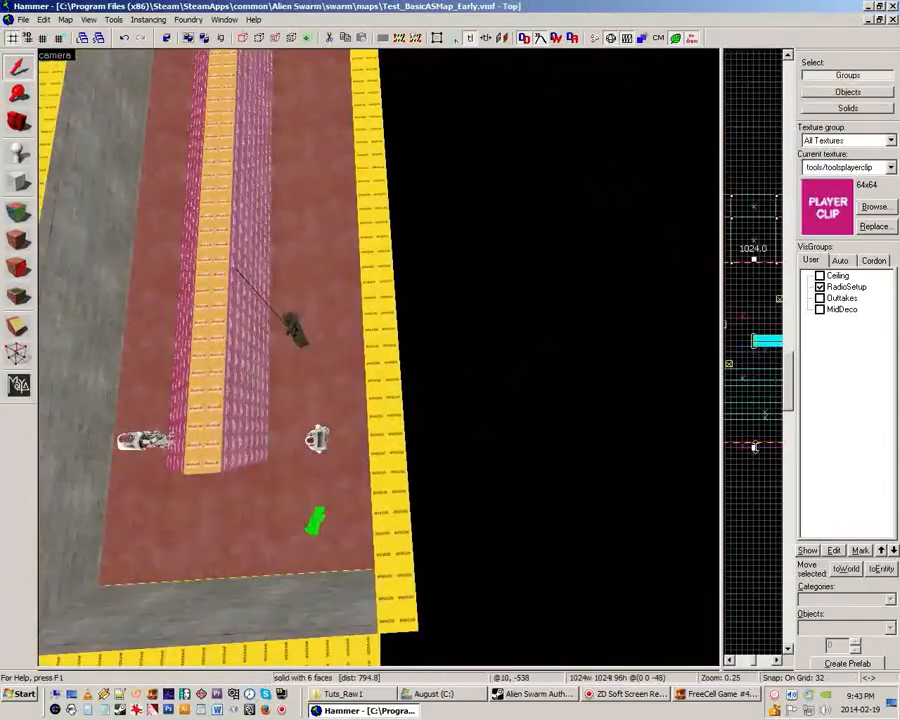
drag(754, 447, 754, 515)
Move the marine prop beside the player clip 128 units outward, past the front wall and onto the extended floor
click(317, 438)
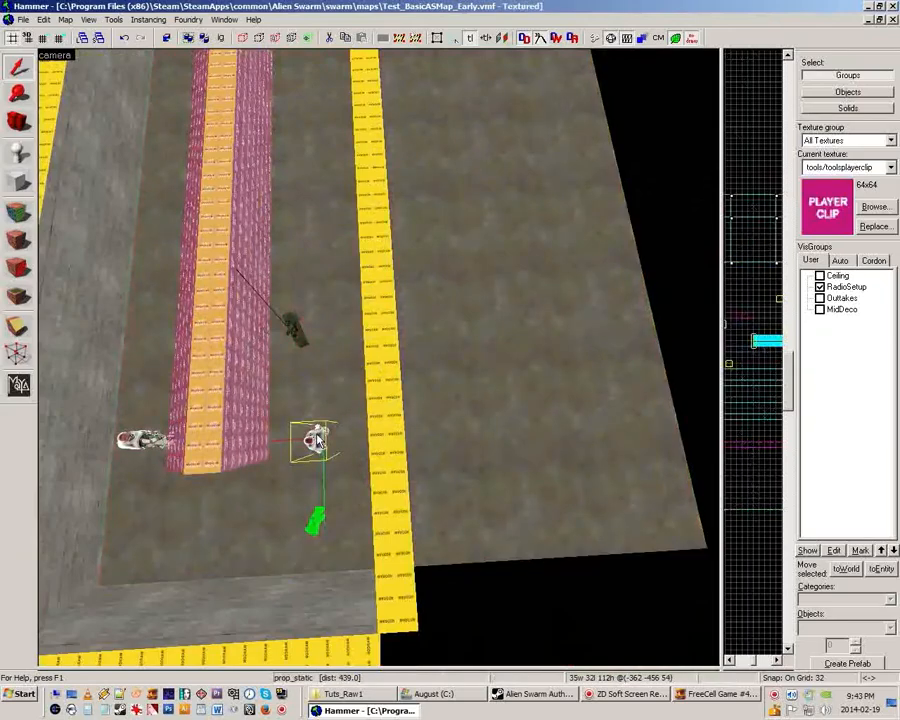
key(Right)
key(Right)
key(Right)
key(Right)
key(Up)
key(z)
key(w)
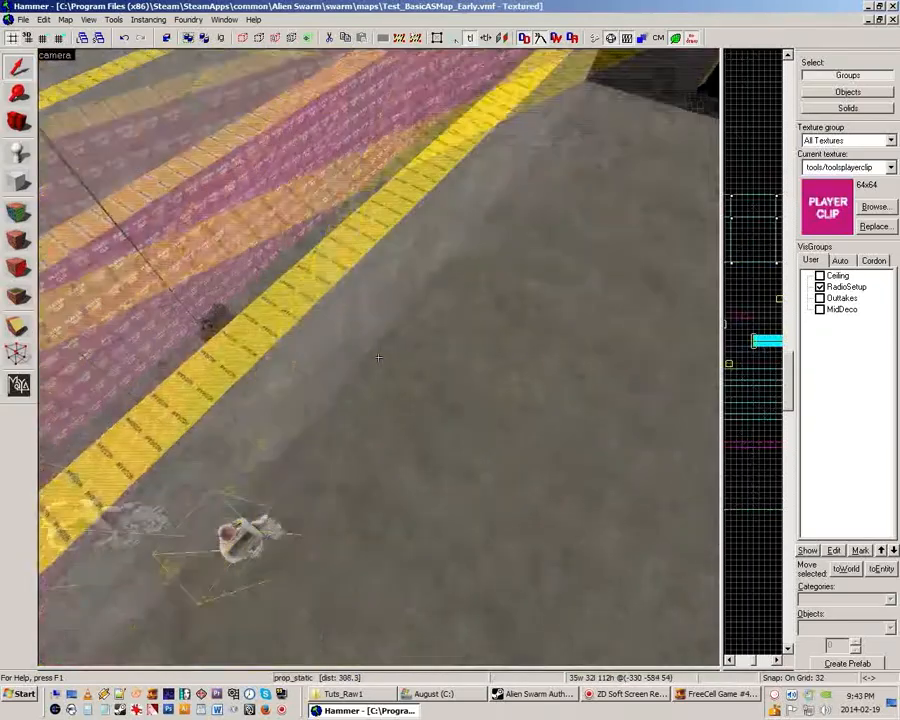
key(z)
key(z)
key(s)
key(z)
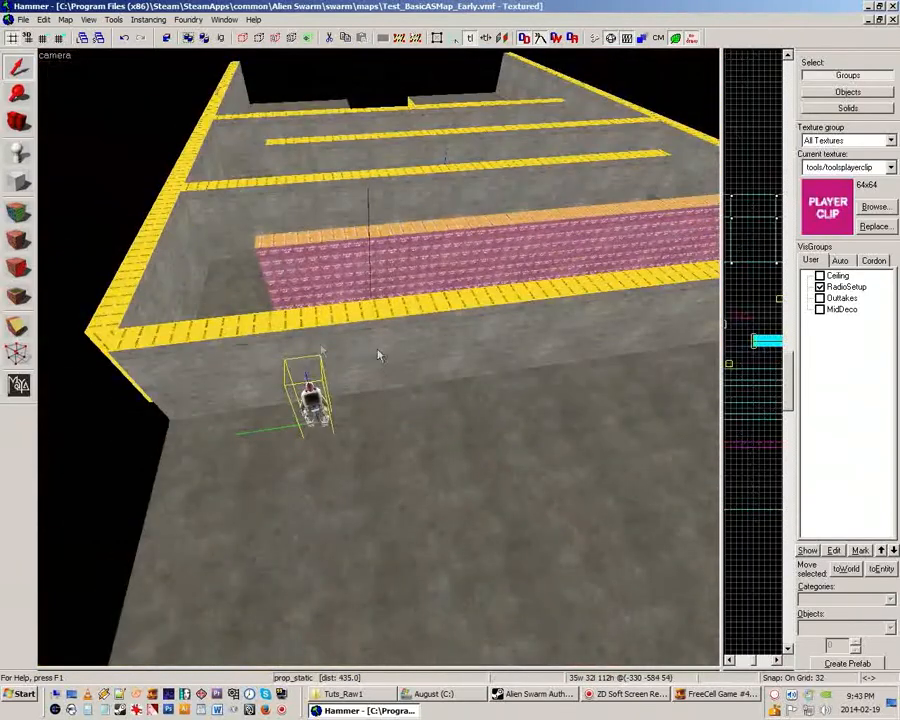
key(z)
key(a)
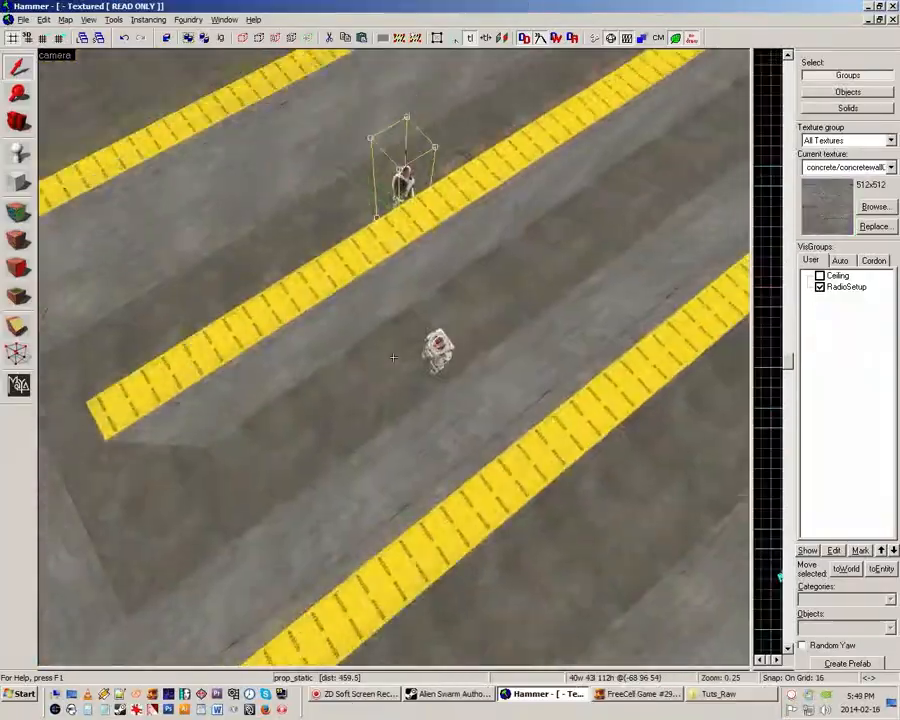
In the read-only map, move the marine prop away from the near wall to the far side of the pipe
key(w)
key(w)
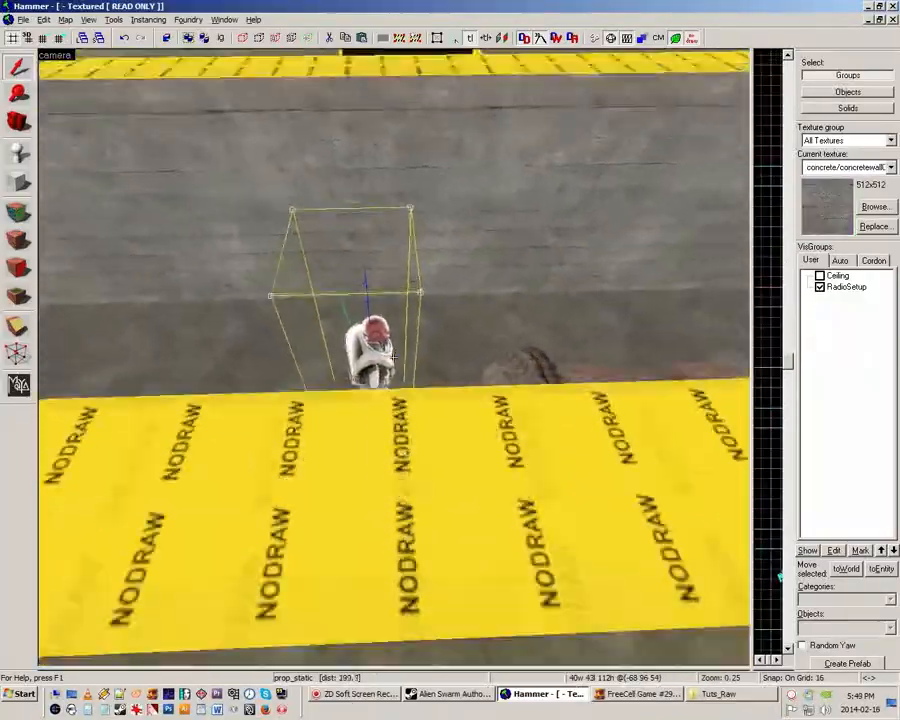
key(s)
key(w)
key(s)
key(z)
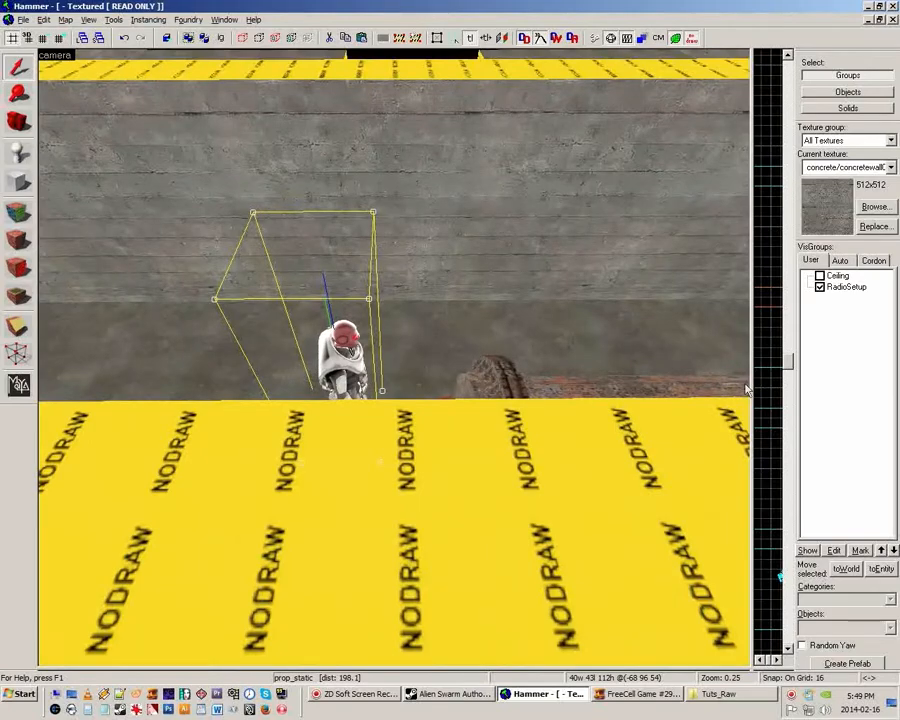
drag(413, 390, 389, 389)
scroll(534, 343, down, 4)
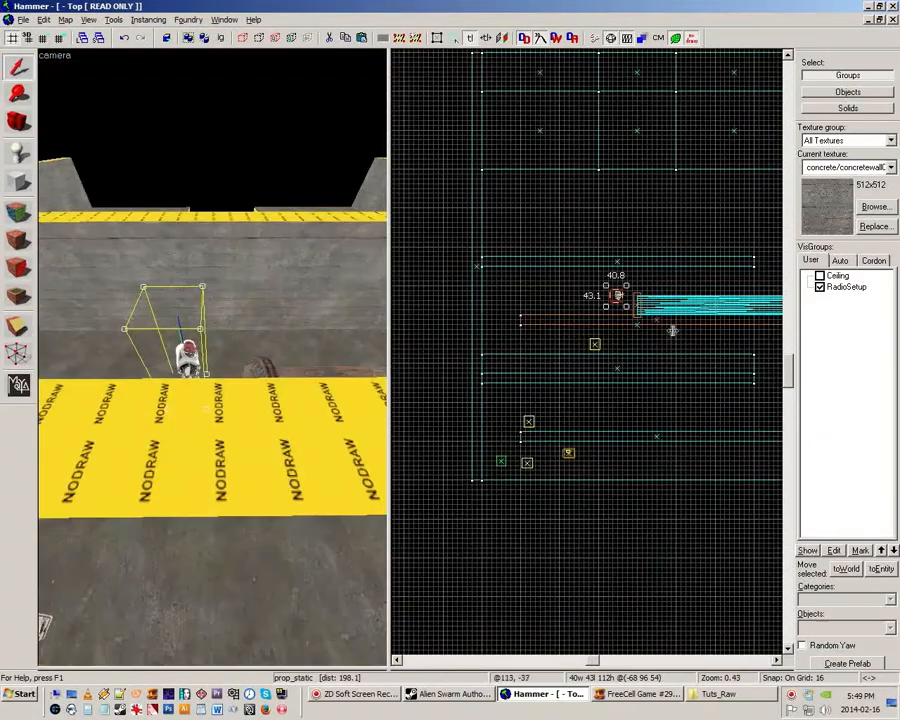
scroll(672, 308, up, 3)
drag(596, 270, 653, 256)
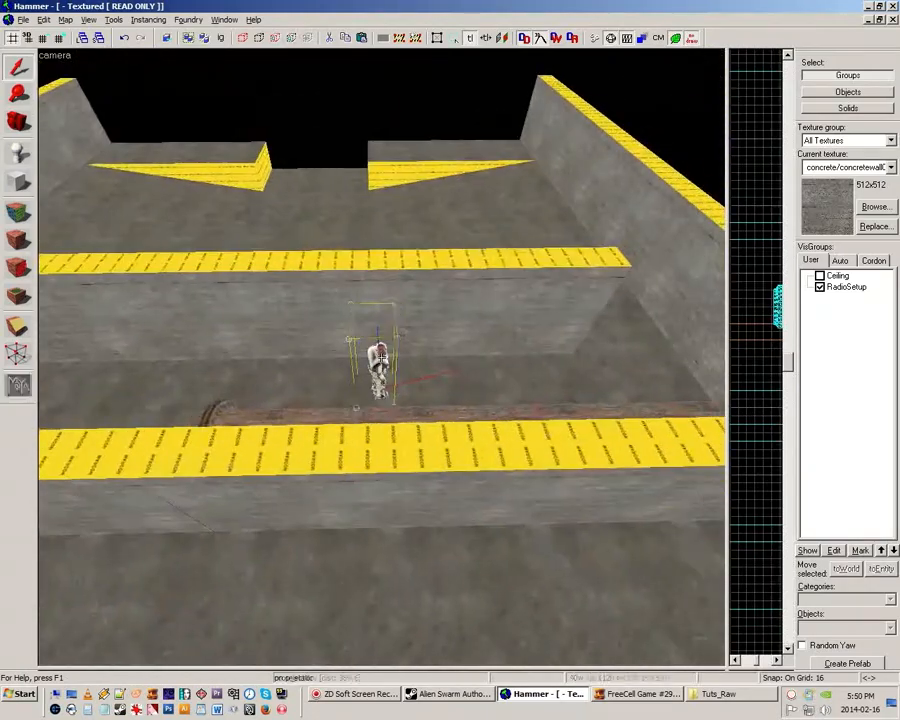
Examine the marine and the pipe along the near wall from overhead and from inside the corridors
scroll(381, 356, up, 2)
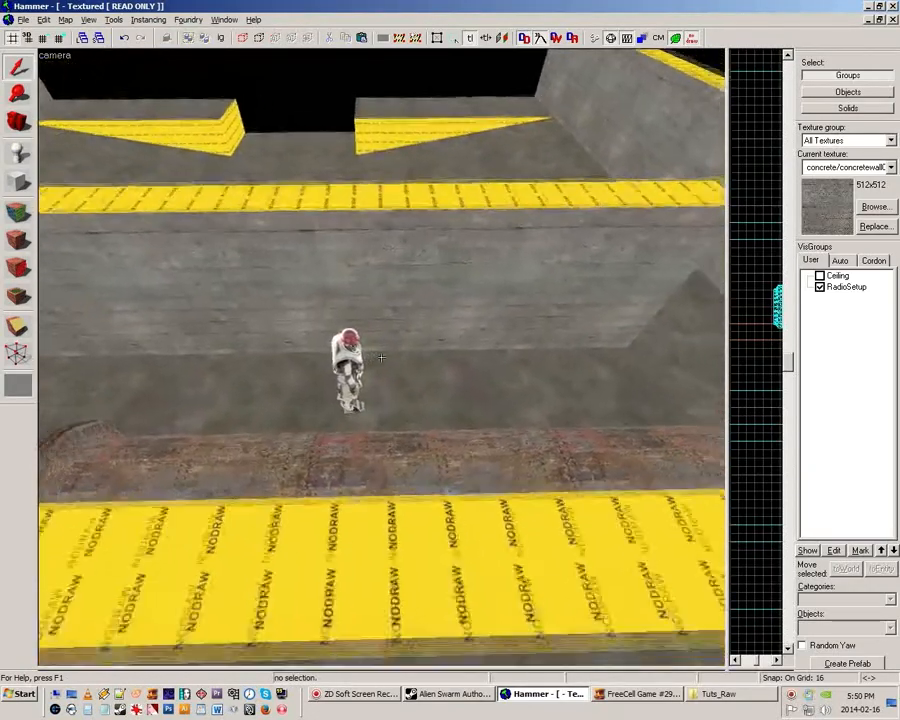
key(s)
key(a)
key(a)
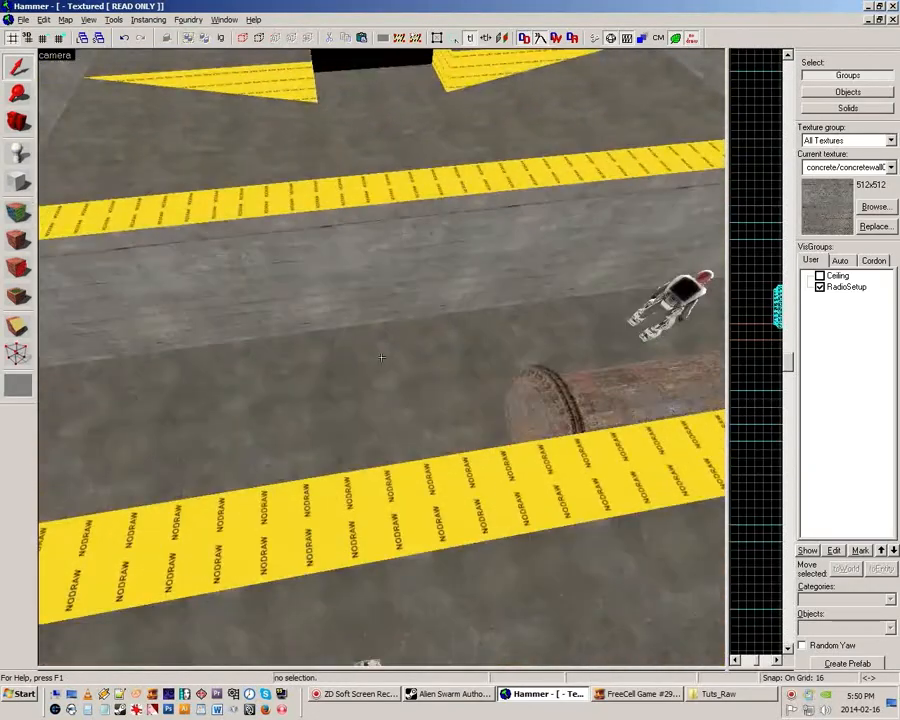
key(s)
key(d)
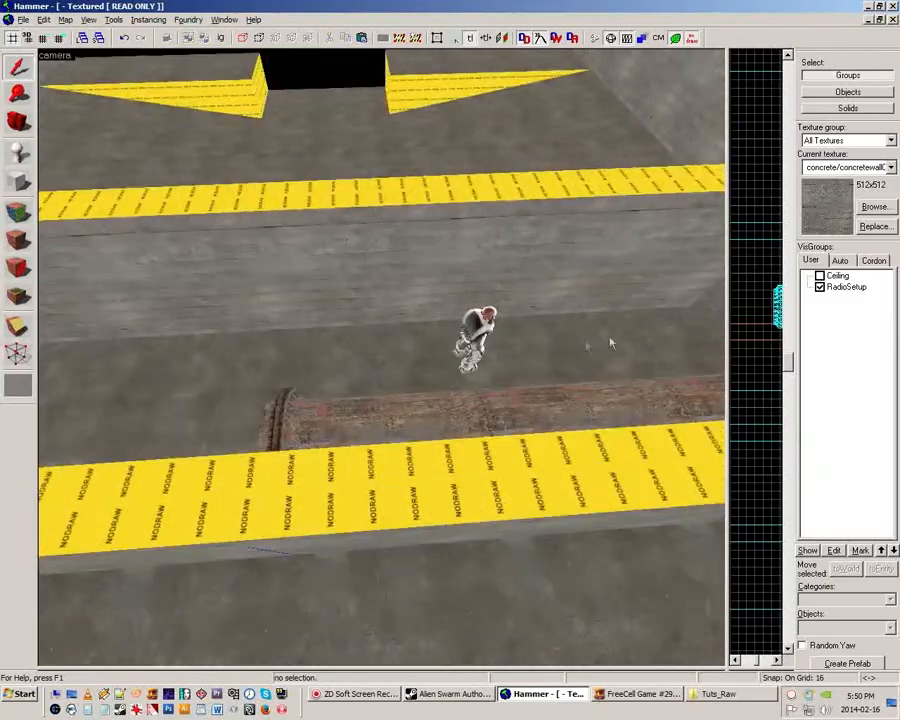
key(z)
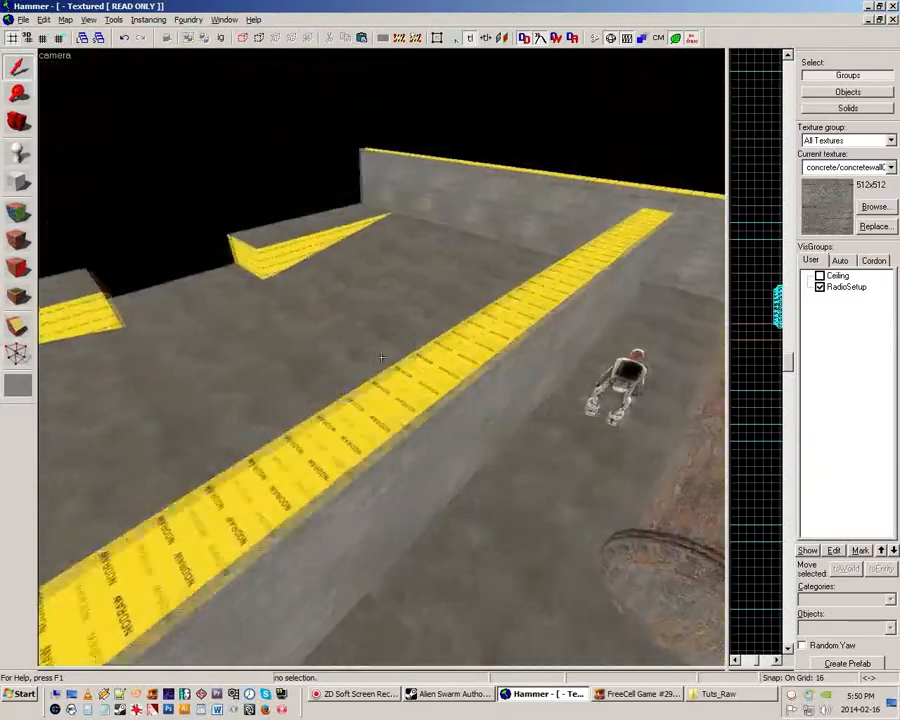
key(w)
key(w)
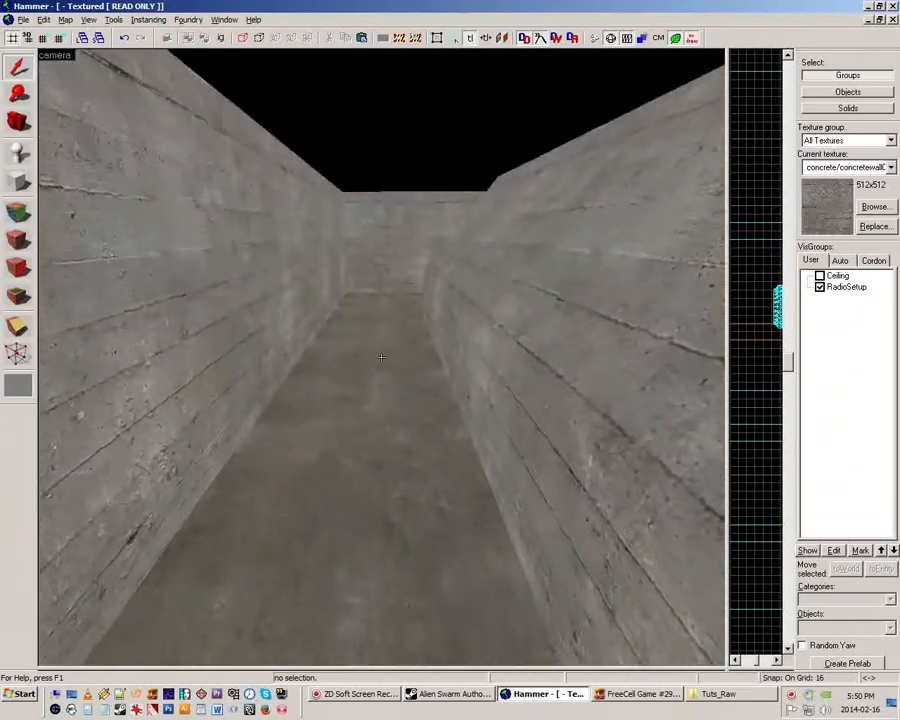
key(s)
key(s)
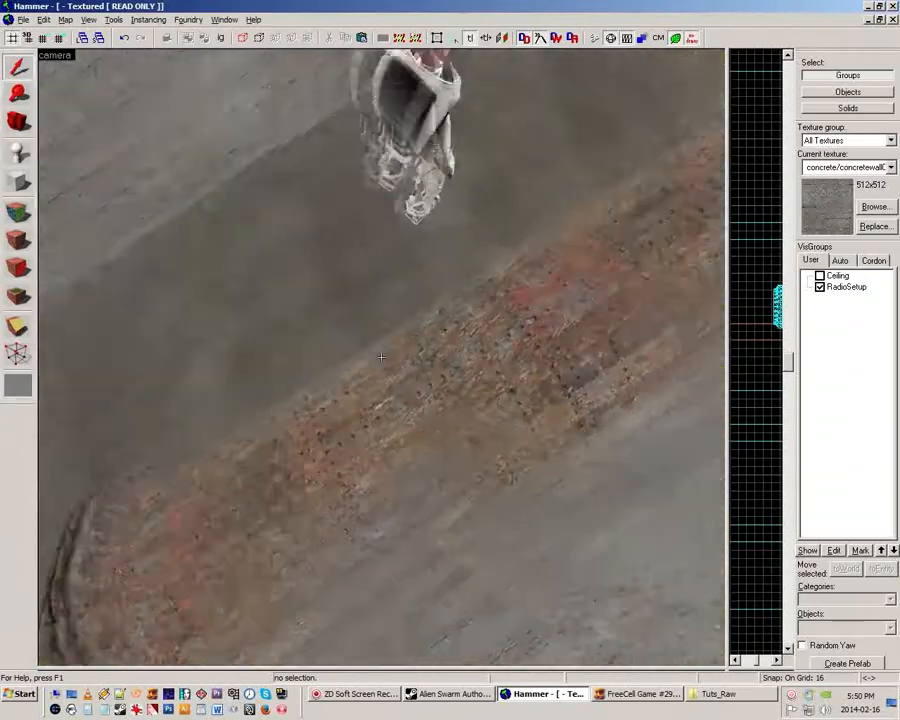
key(z)
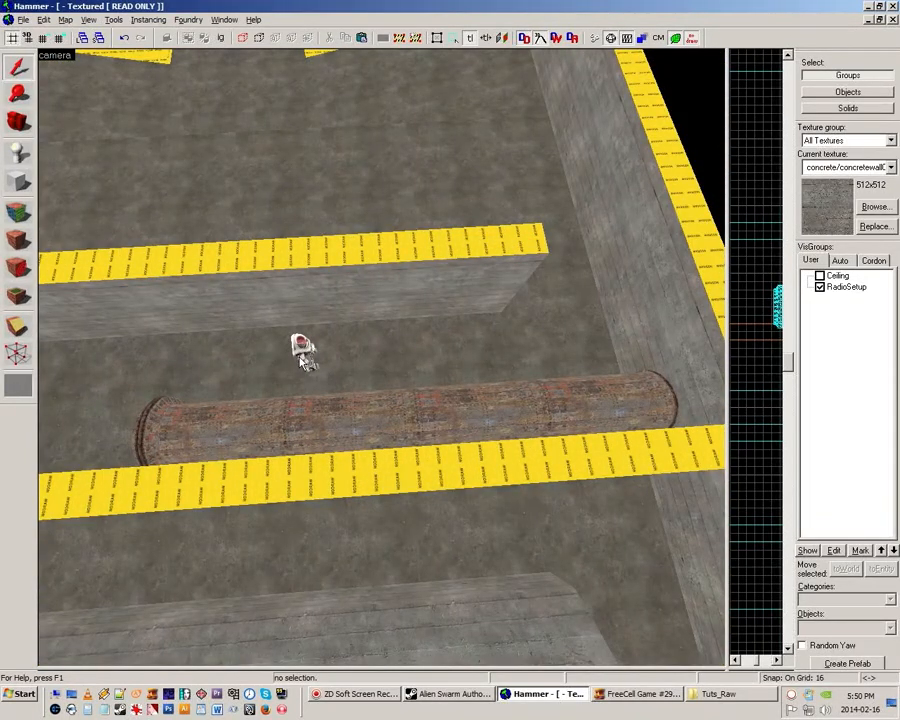
key(z)
key(w)
key(z)
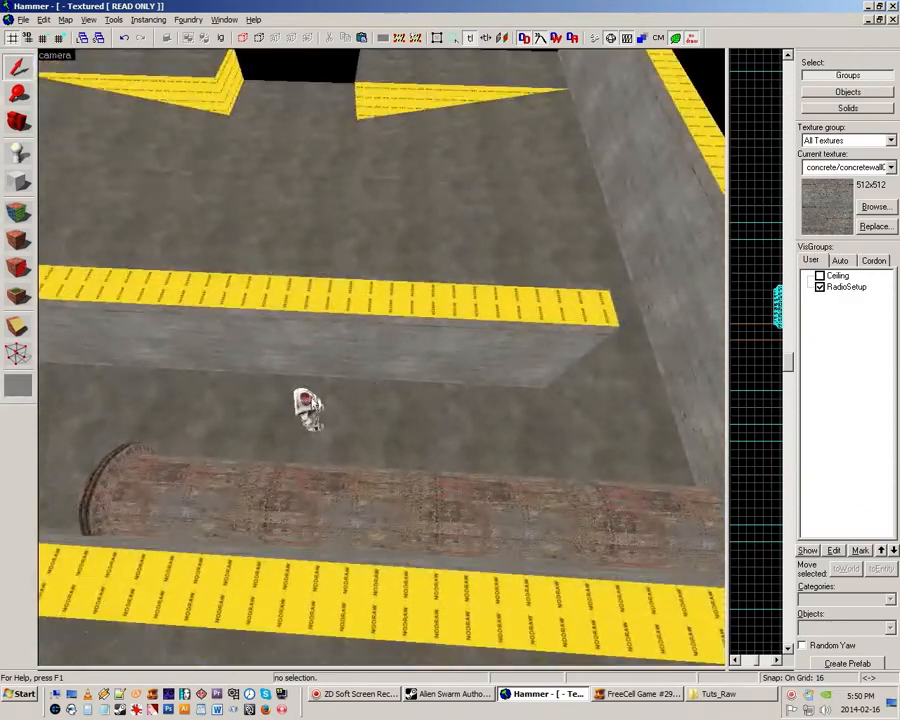
Duplicate the 32-unit-thick inner wall behind the marine and stretch the copy backward to a depth of 176 units
click(307, 405)
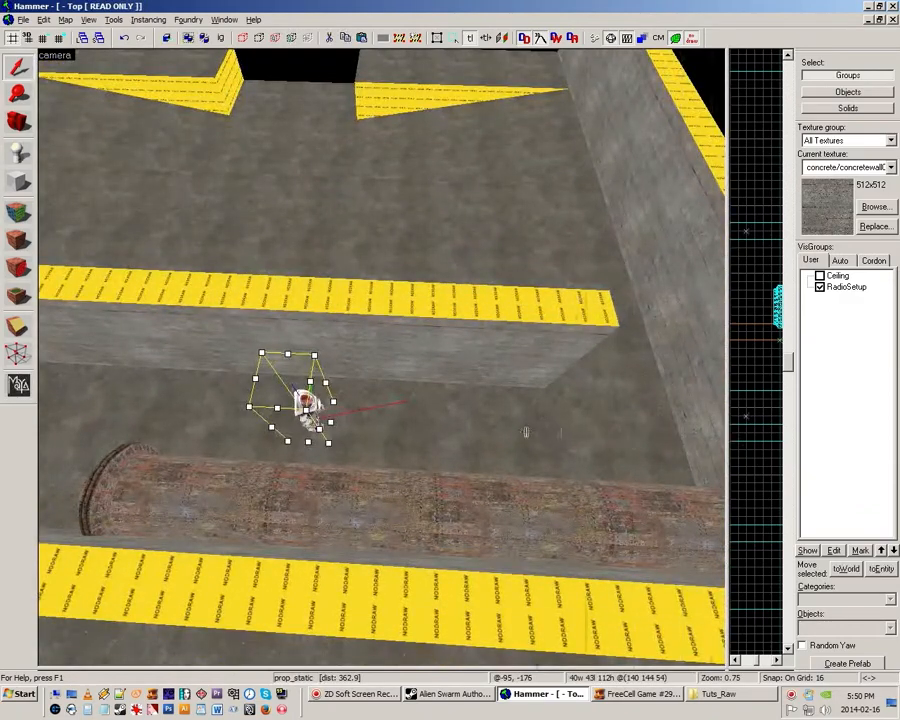
mouse_move(727, 430)
mouse_down()
mouse_move(456, 318)
mouse_move(468, 270)
mouse_up()
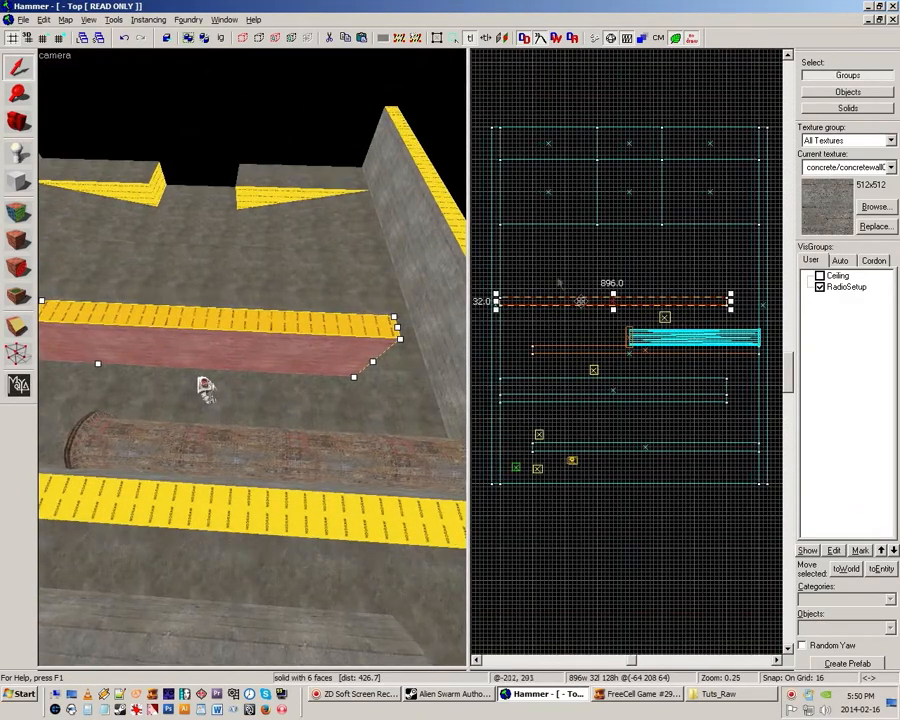
drag(613, 297, 613, 258)
Apply the tools/toolstrigger texture to all faces of the stretched wall copy
key(shift+a)
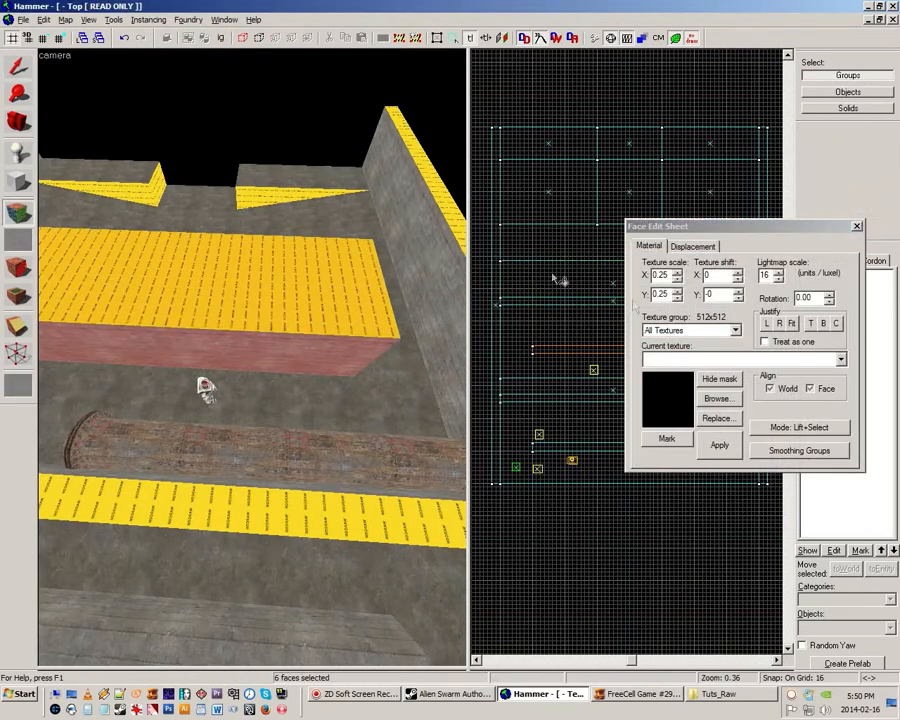
click(719, 399)
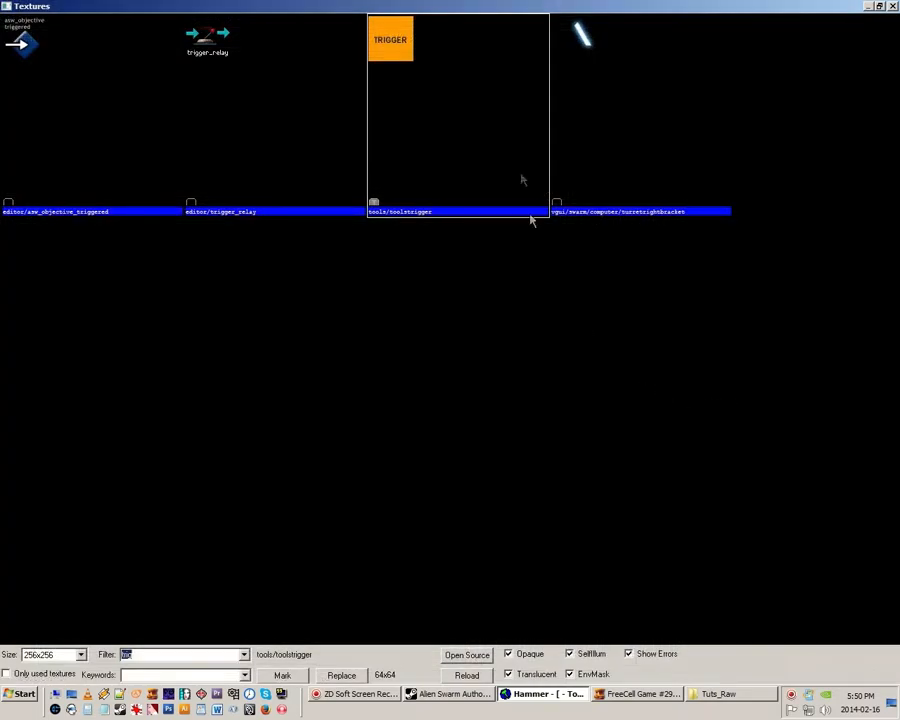
double_click(490, 157)
click(719, 446)
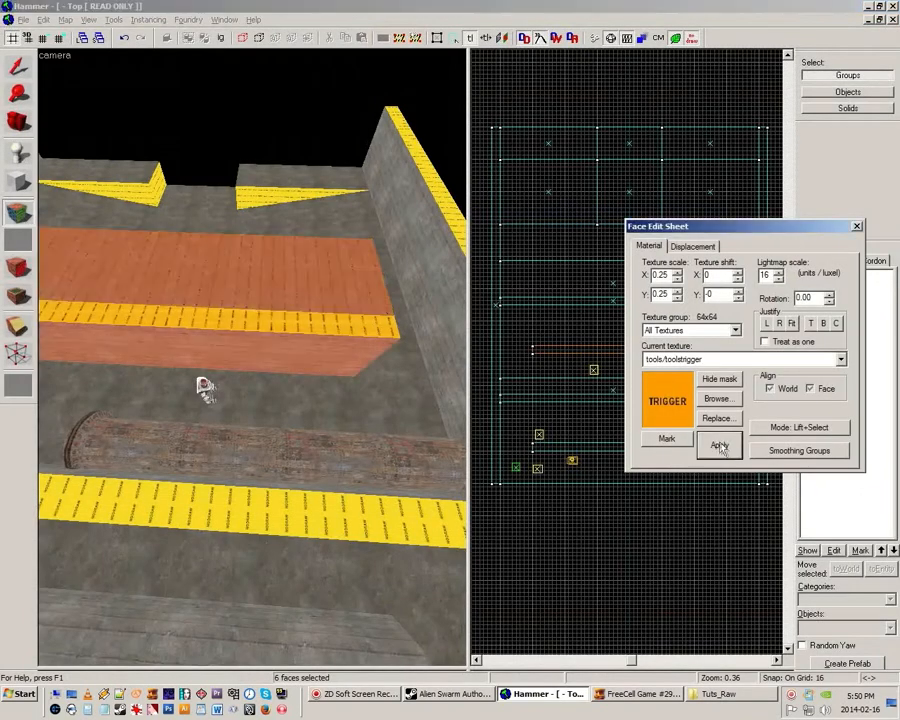
click(857, 226)
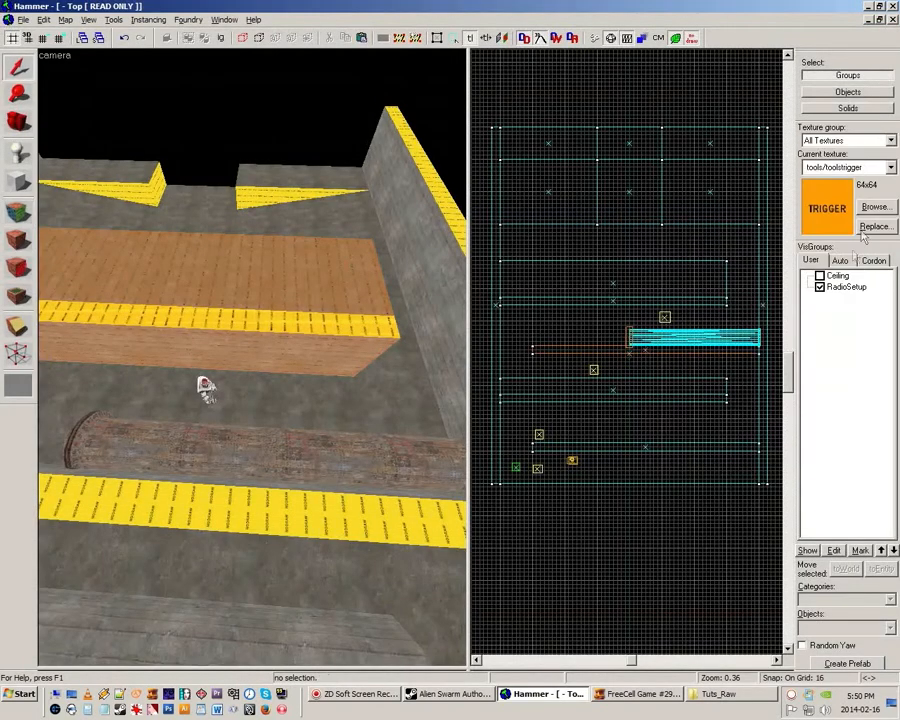
Tie the trigger-textured brush to an entity and set its class to trigger_multiple
click(307, 255)
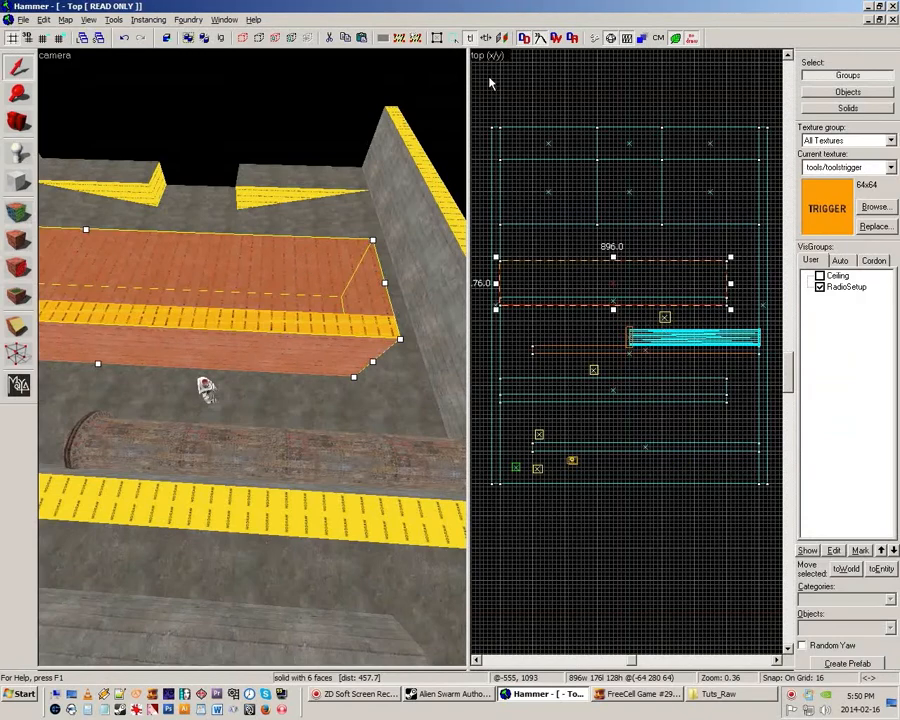
key(ctrl+t)
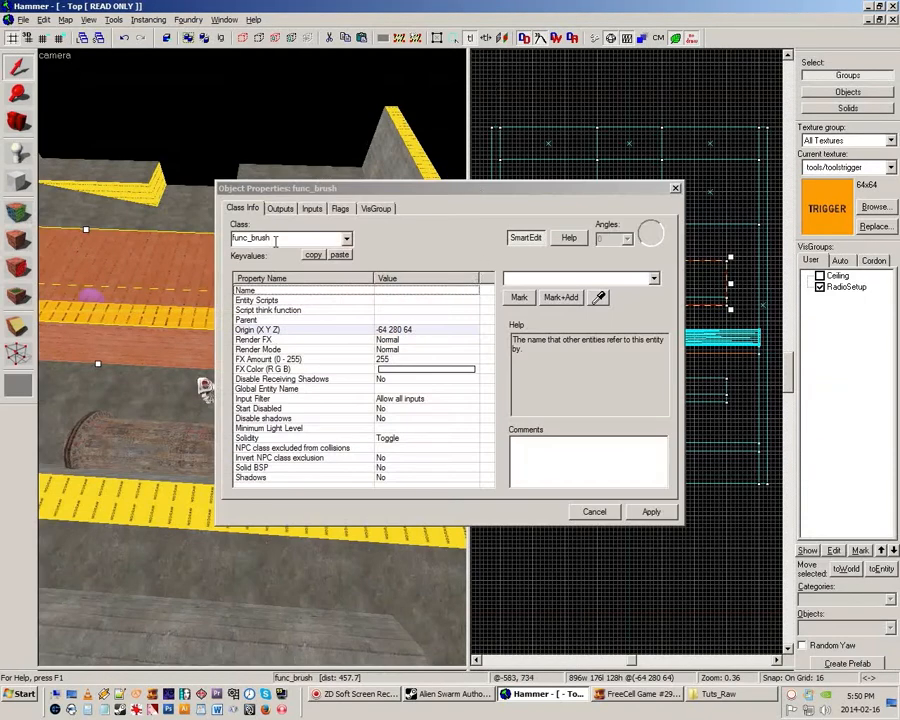
click(346, 238)
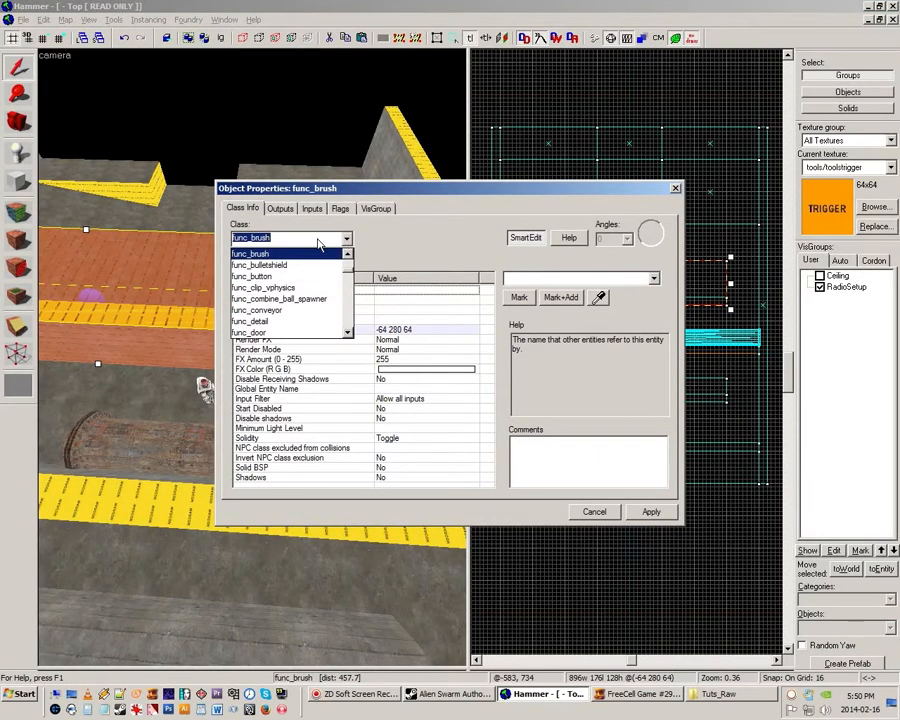
text(trigger_)
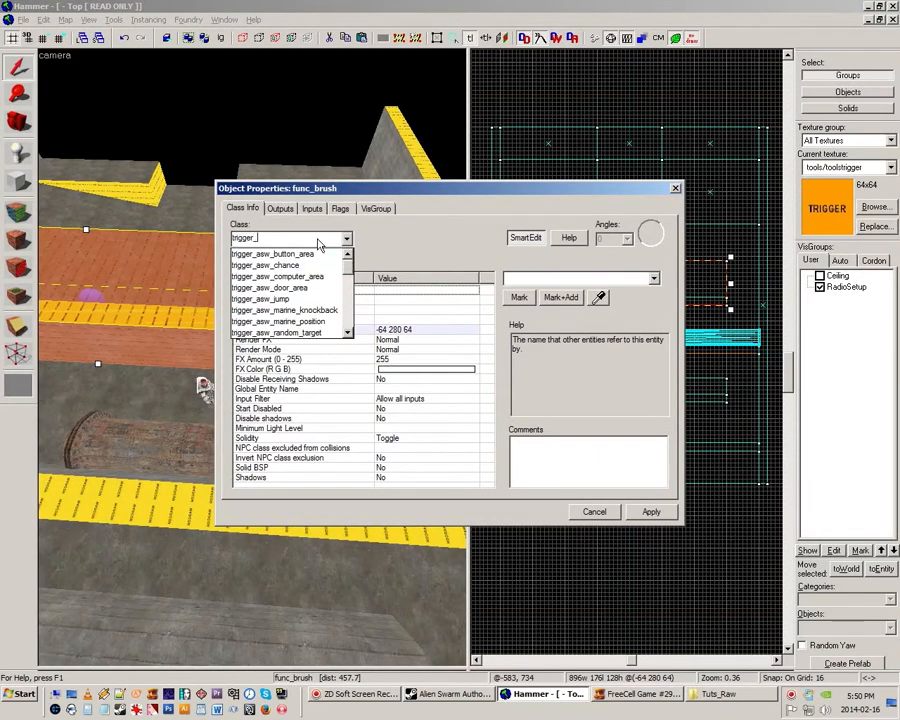
text(muy)
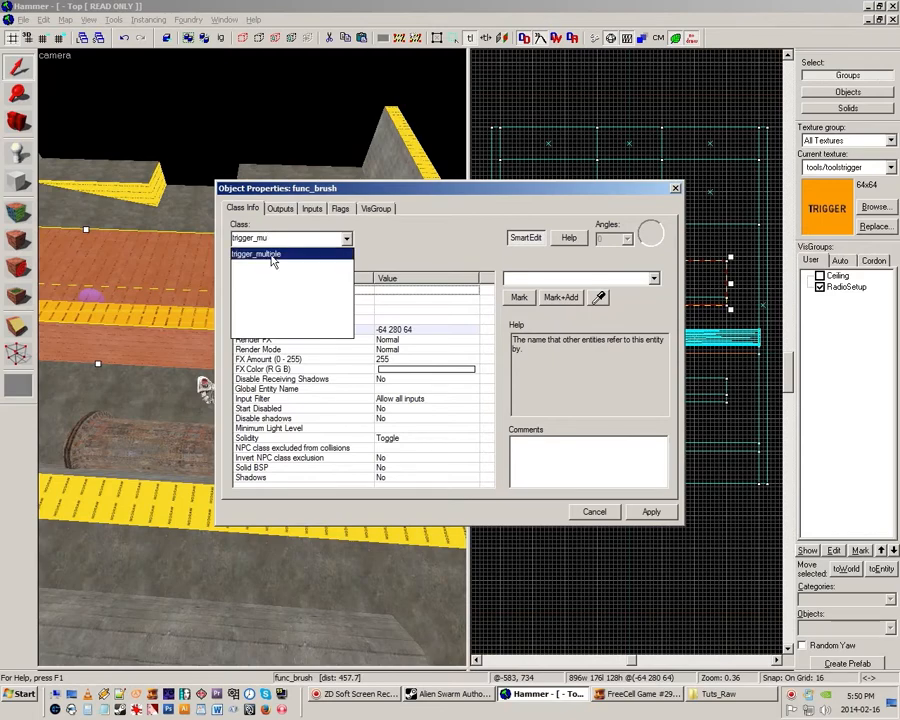
click(290, 253)
click(650, 512)
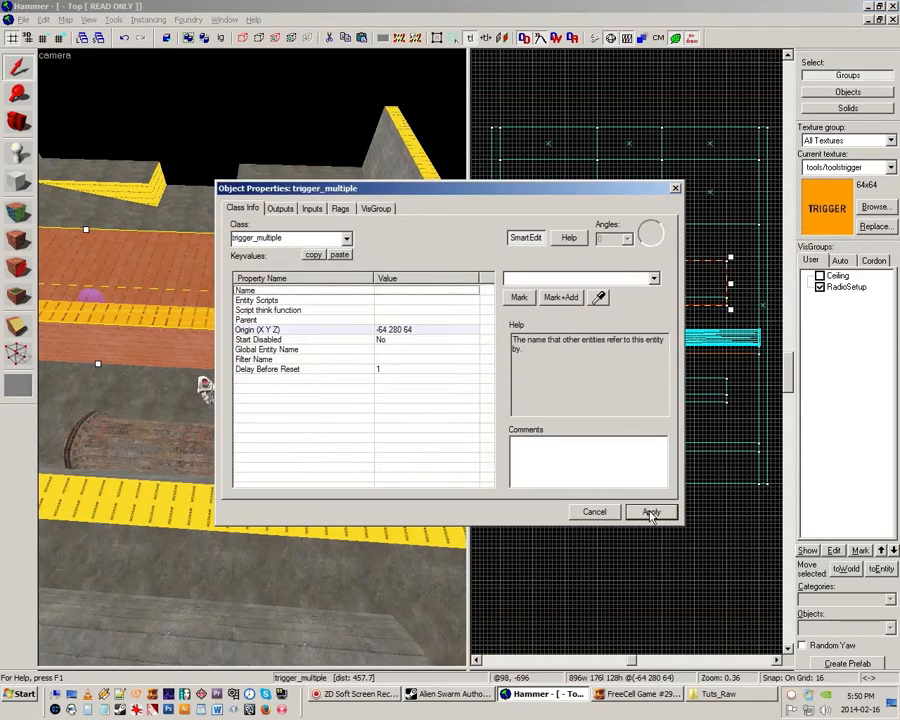
click(675, 189)
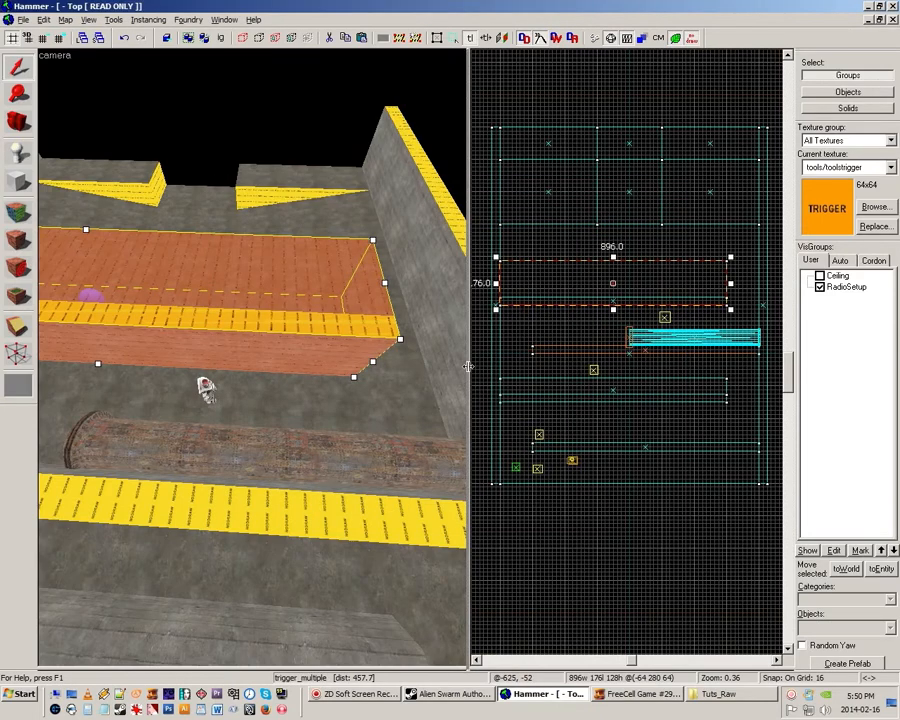
Clip the 32-unit-thick inner wall horizontally 48 units above the floor, keeping both the upper and lower pieces
drag(466, 366, 659, 369)
key(Escape)
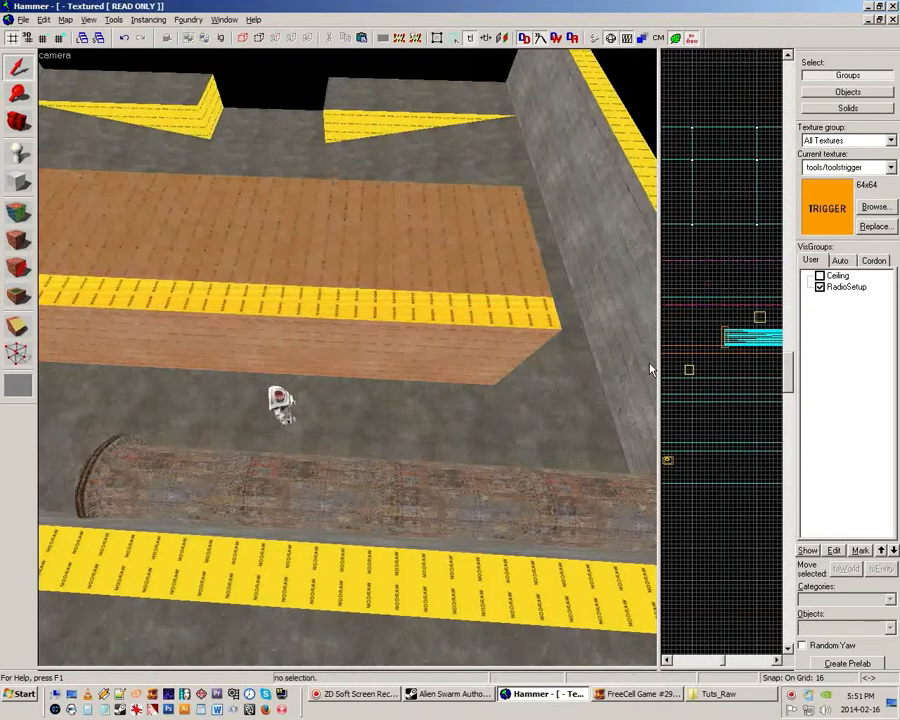
key(z)
key(w)
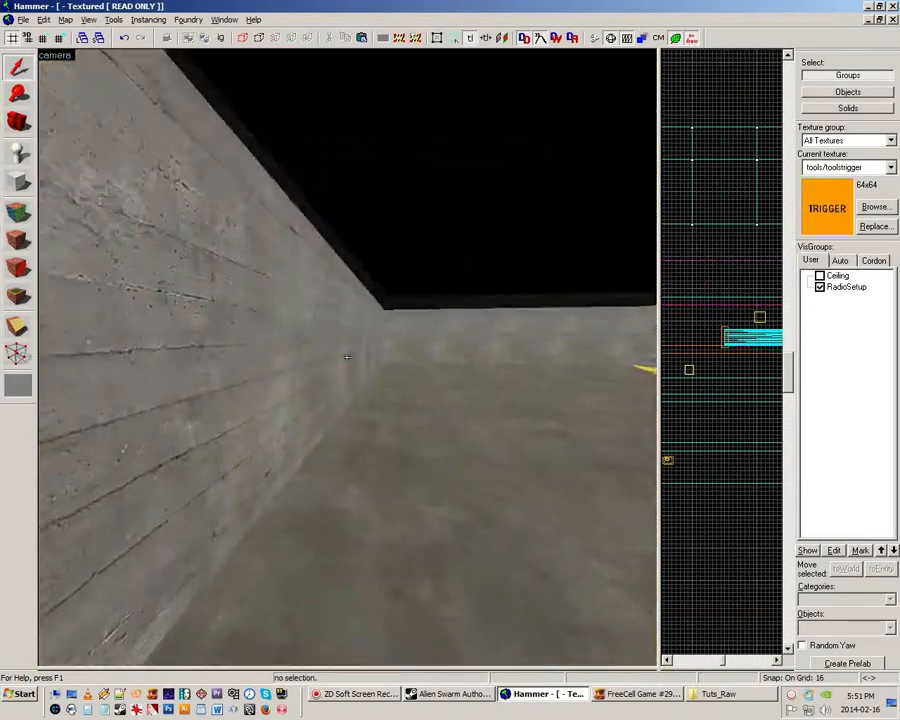
key(z)
click(327, 345)
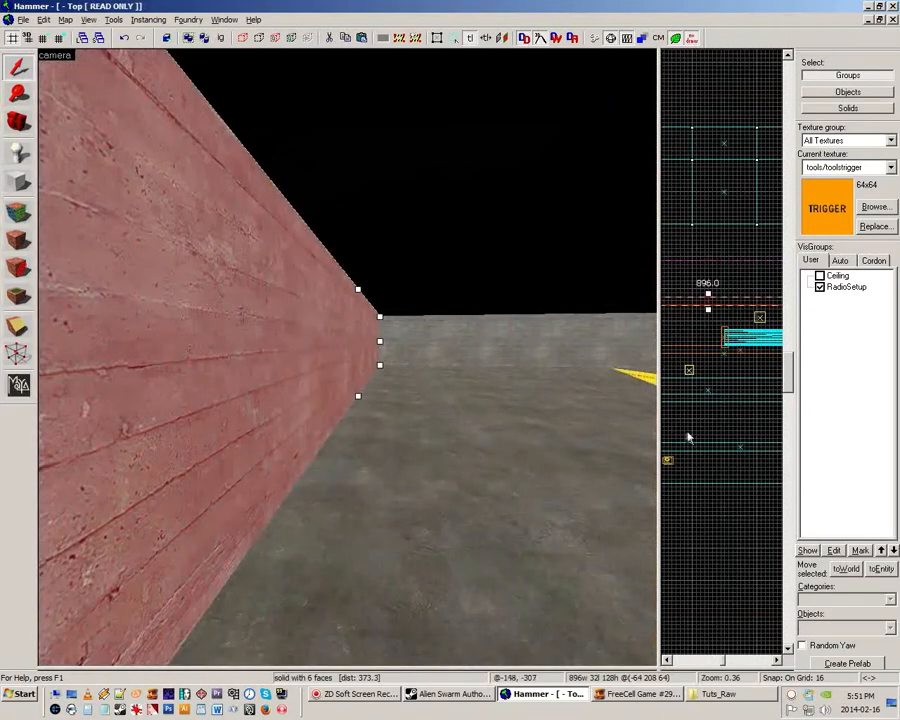
scroll(610, 375, up, 4)
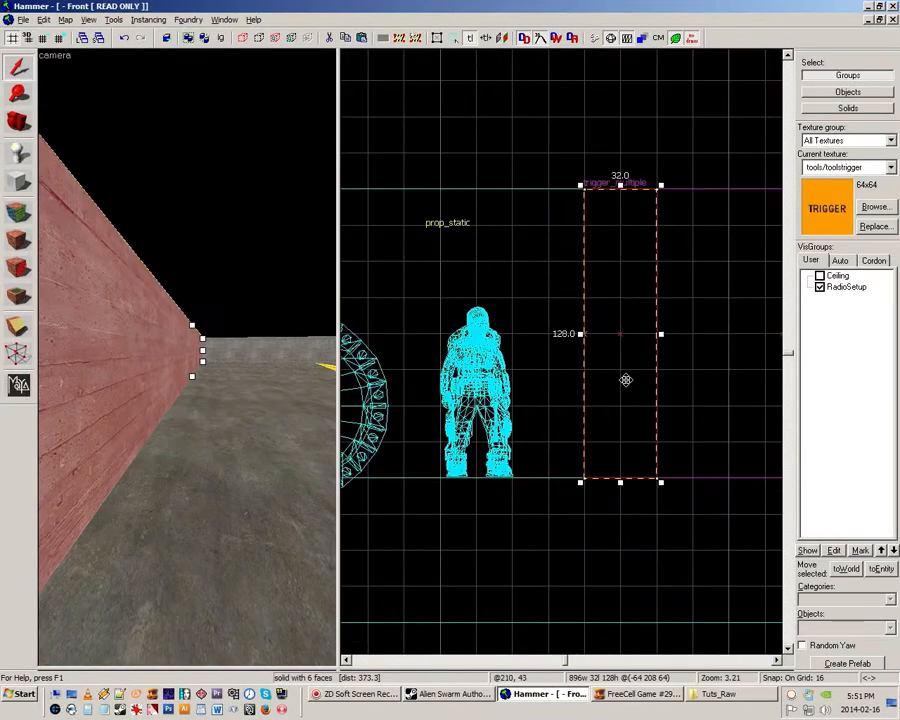
scroll(625, 380, up, 1)
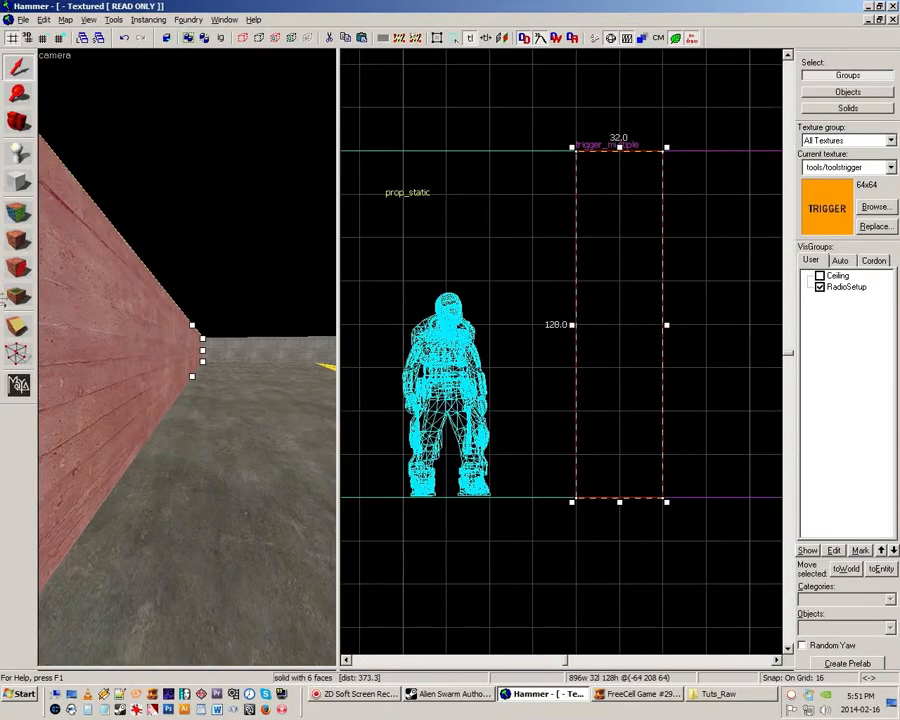
drag(645, 366, 615, 368)
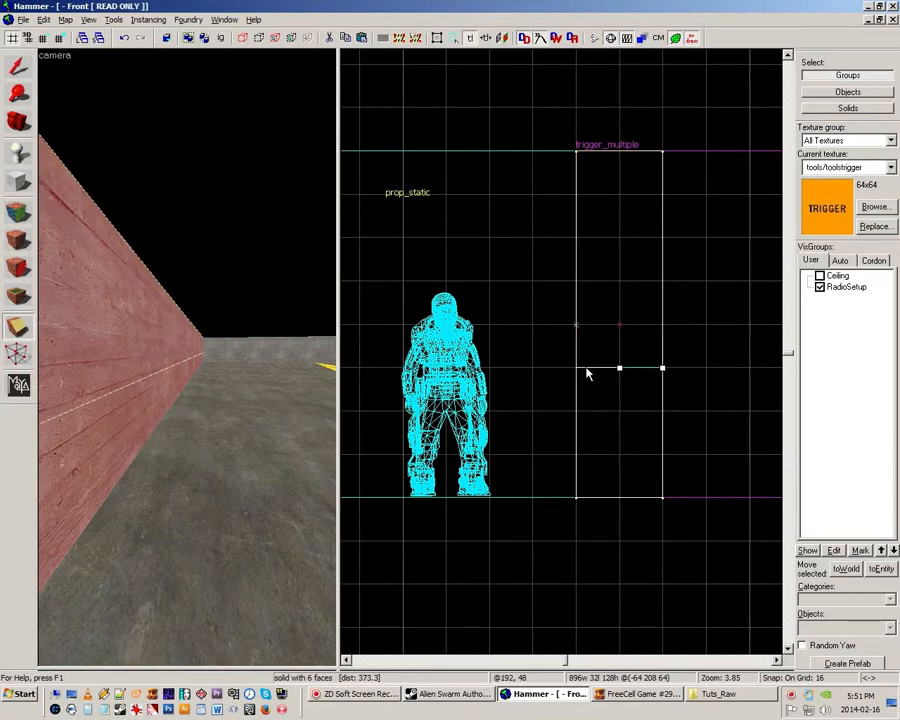
key(Return)
key(Escape)
key(Escape)
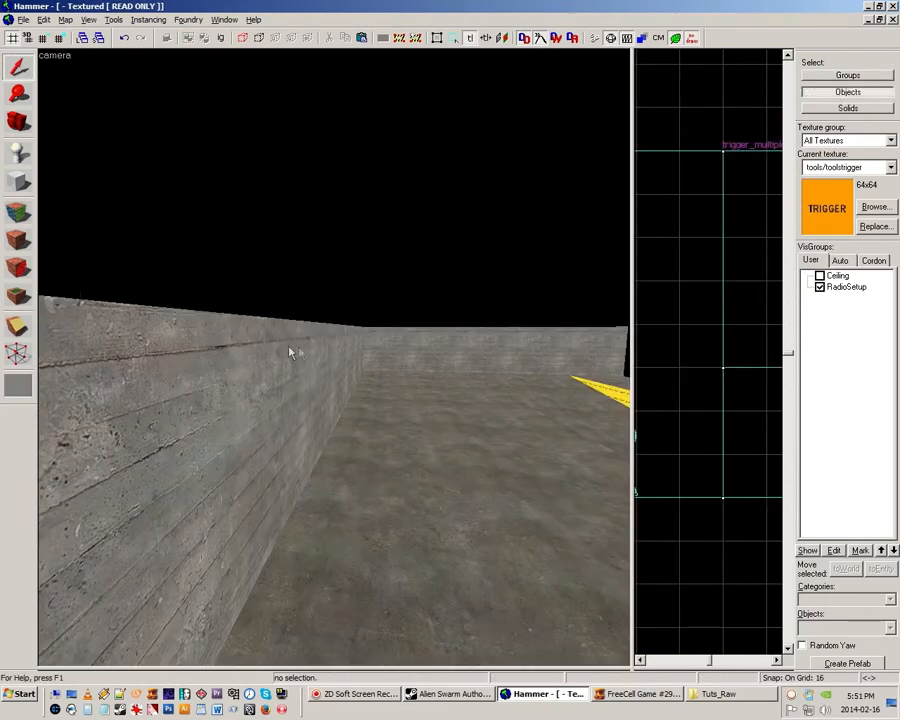
Tie the upper wall piece to a func_brush entity and name it SewerWall_Top
click(305, 420)
key(ctrl+t)
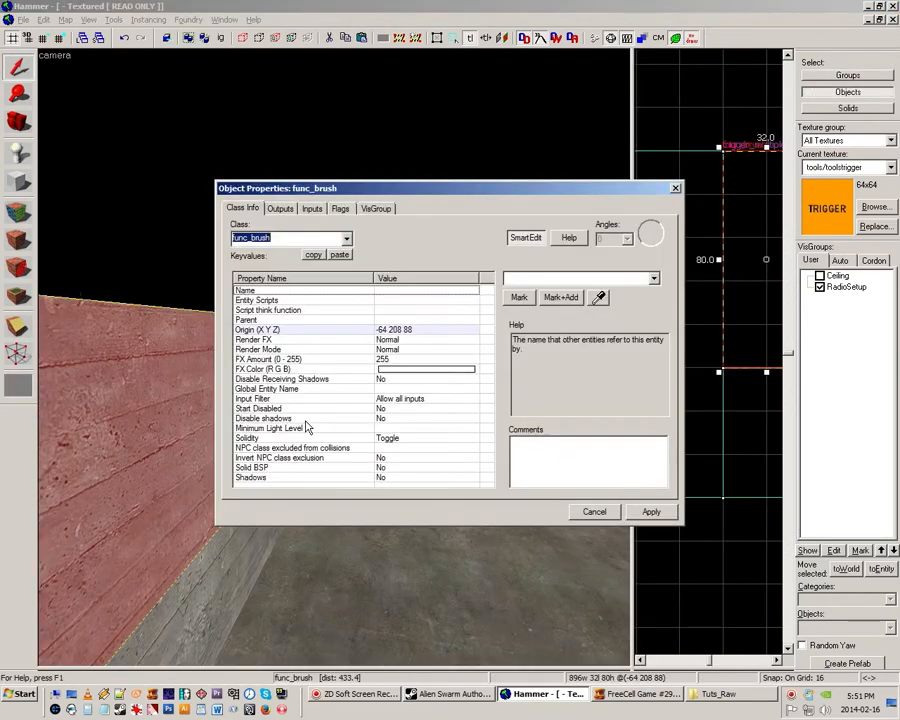
click(531, 281)
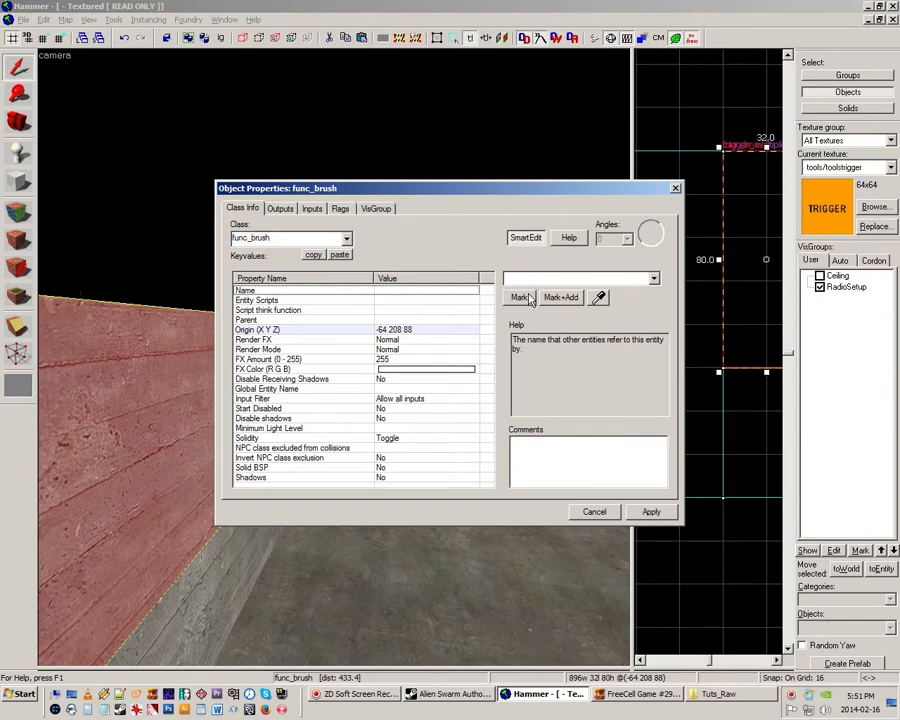
text(SewerWall_)
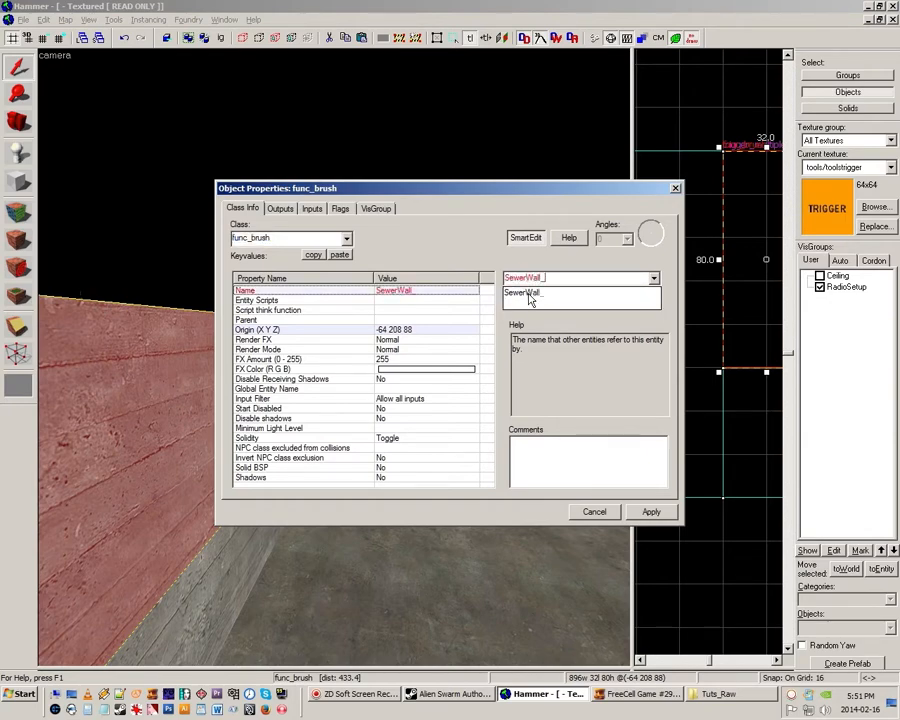
text(Top)
key(Return)
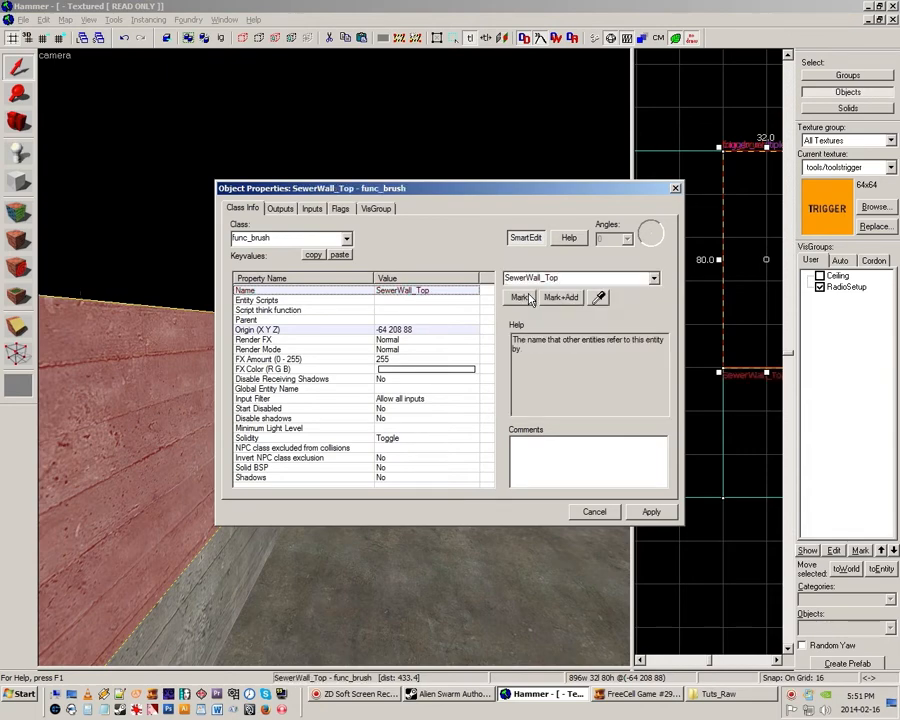
Set the render mode of the SewerWall_Top brush to Texture and check its FX Amount
click(400, 349)
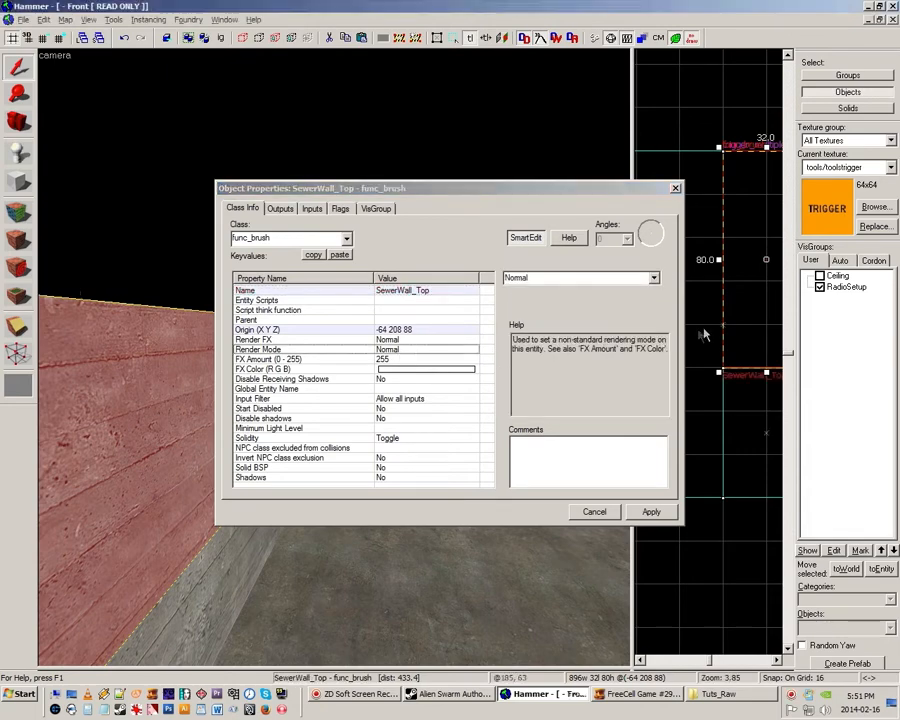
click(654, 278)
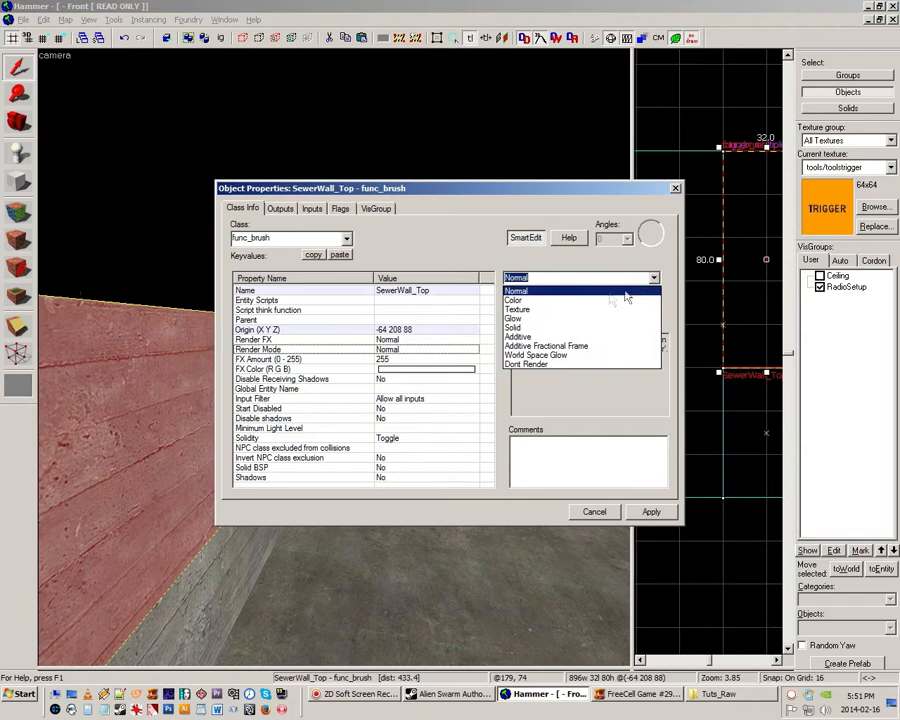
click(545, 311)
click(393, 360)
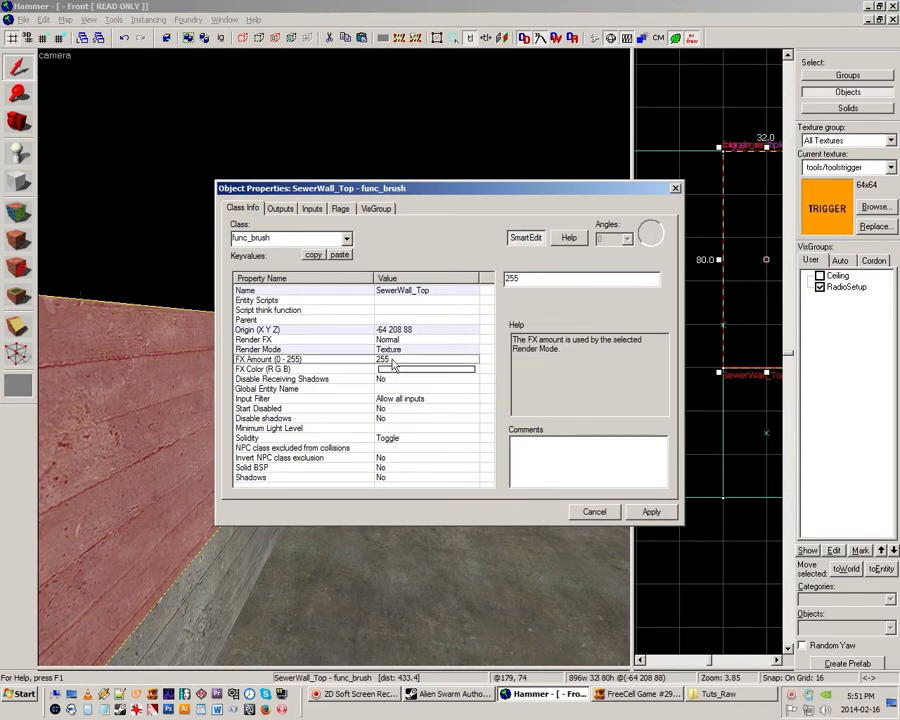
Copy the name SewerWall_Top for reuse, then apply and close the func_brush properties
click(398, 291)
double_click(527, 279)
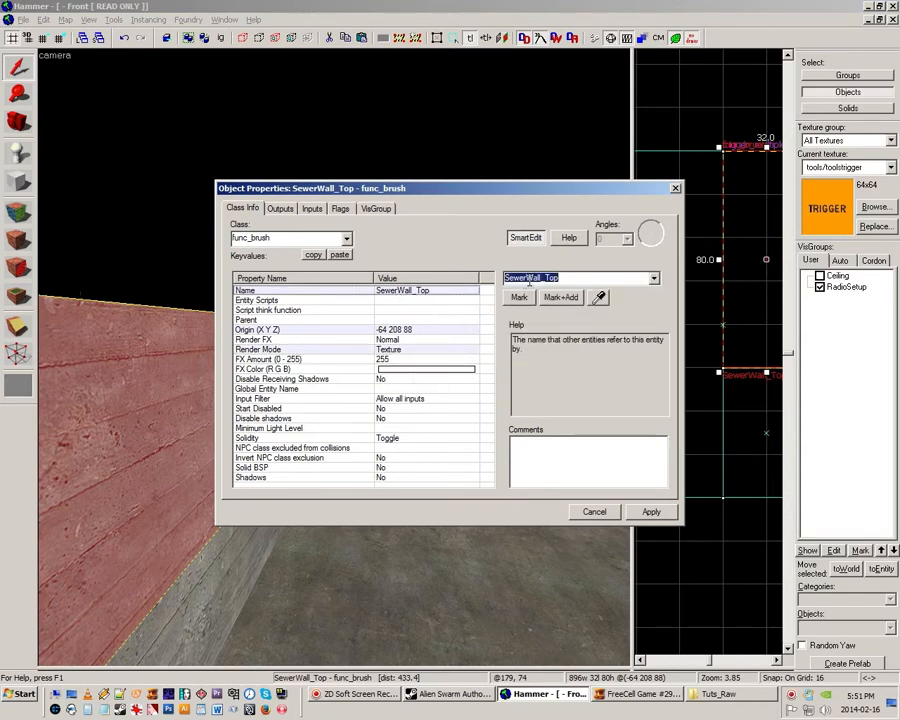
right_click(527, 279)
click(553, 320)
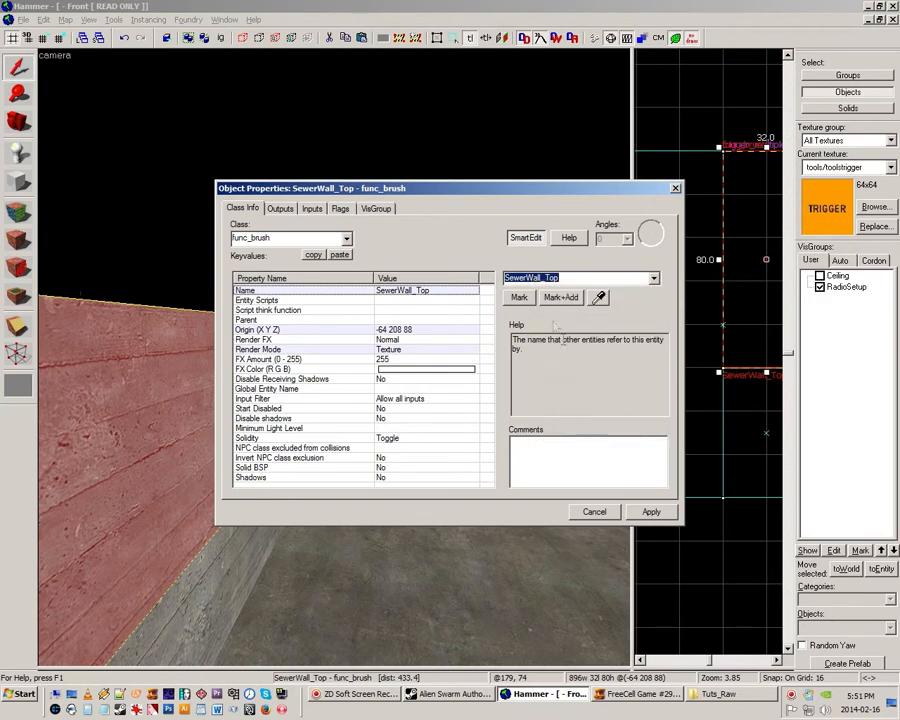
click(643, 516)
click(676, 190)
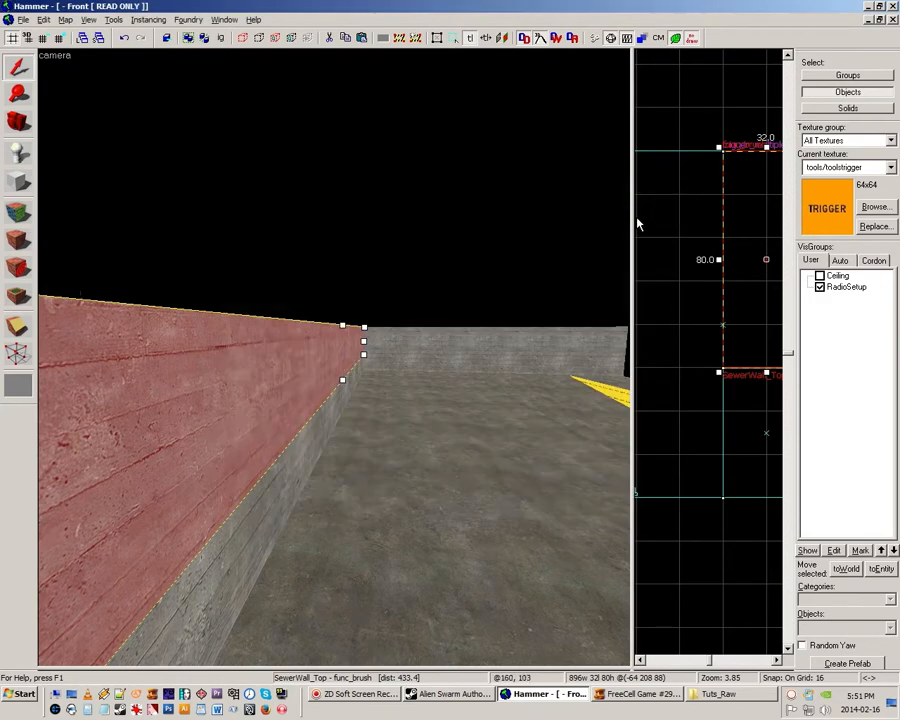
Name the trigger_multiple brush behind the wall SewerWall_Trig and check its Start Disabled and Delay Before Reset settings
key(Escape)
key(z)
key(z)
click(335, 358)
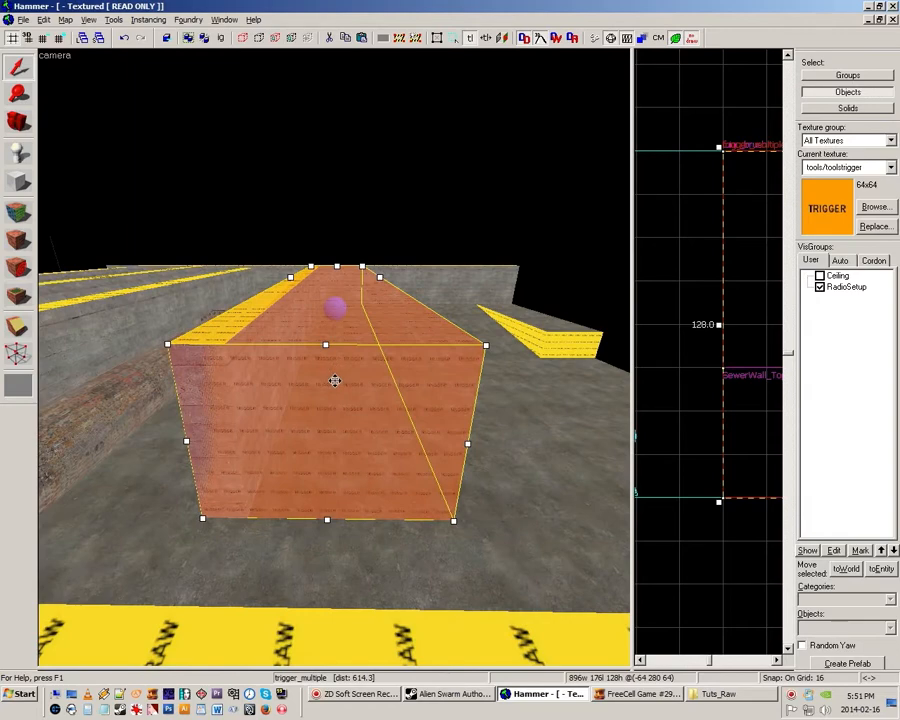
key(alt+Return)
click(518, 276)
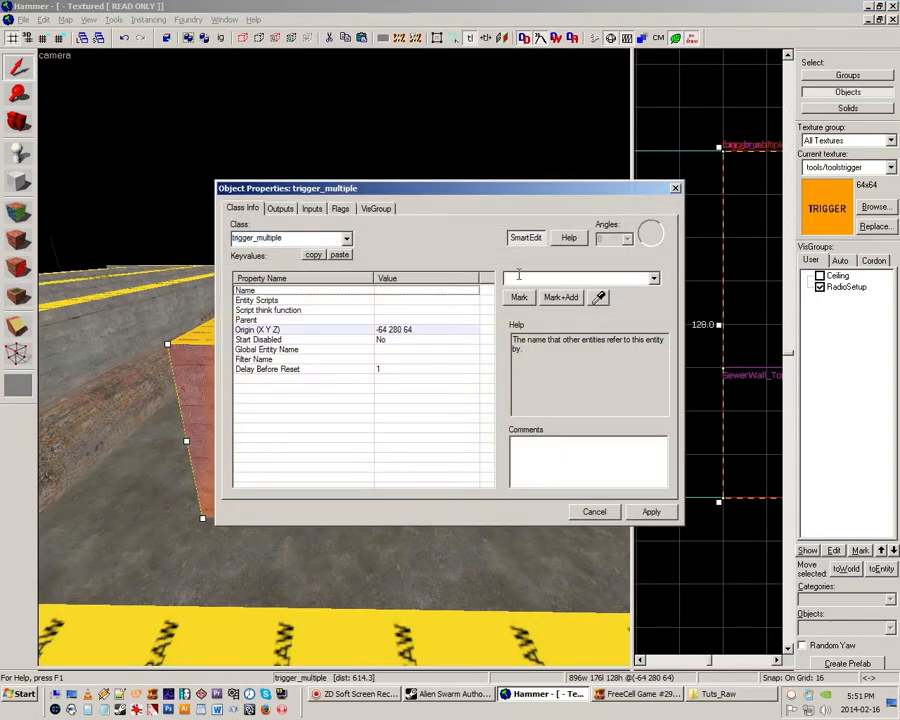
text(Sewer)
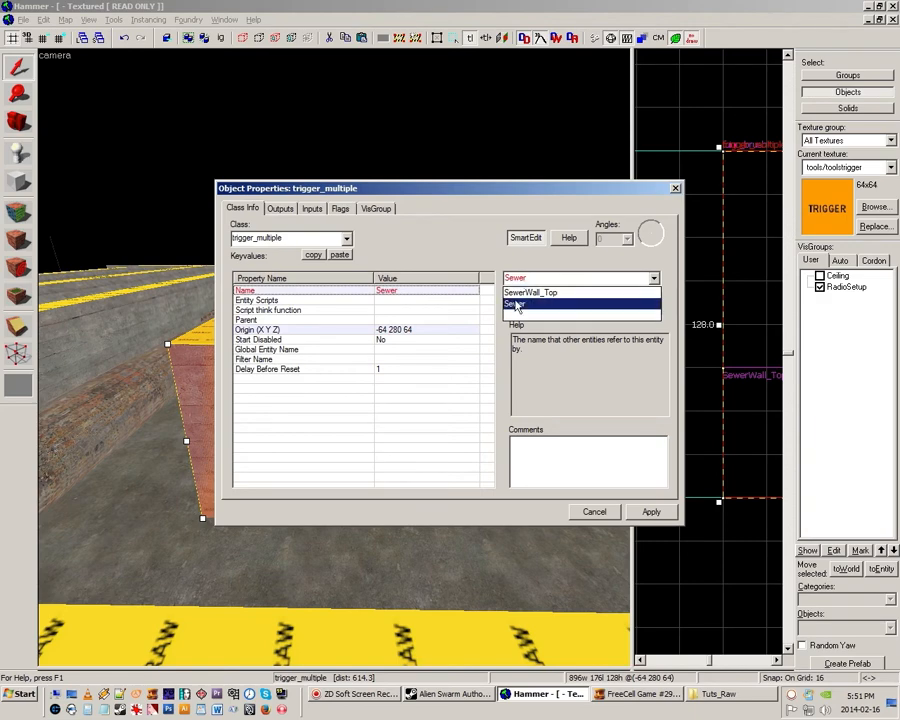
click(530, 292)
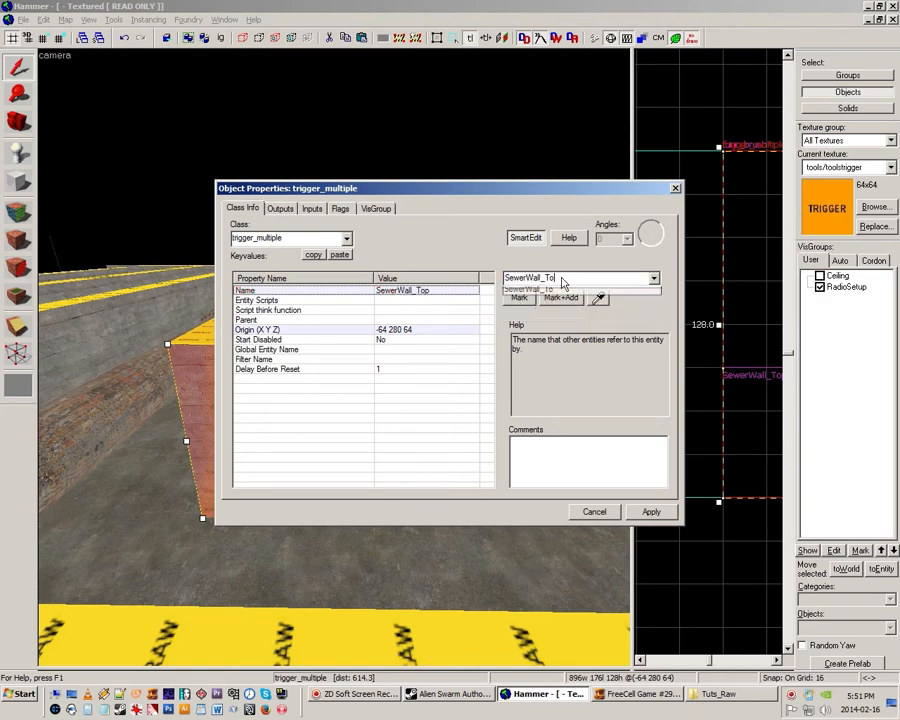
key(BackSpace)
key(BackSpace)
text(rig)
key(Return)
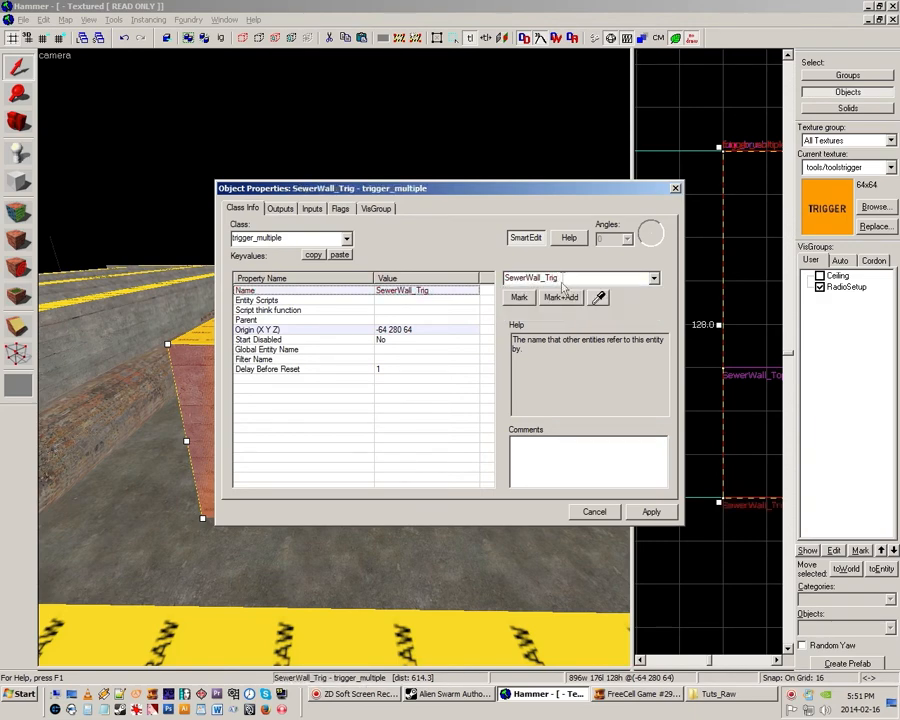
click(379, 341)
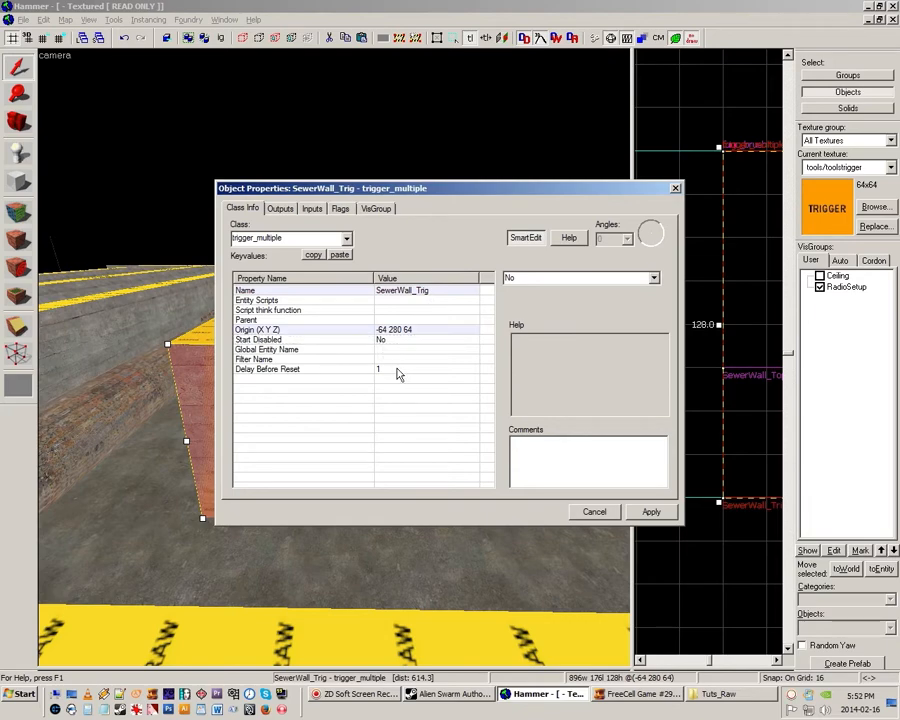
click(397, 370)
Add an OnStartTouch output to SewerWall_Trig that targets SewerWall_Top with the Alpha input and a parameter of 75
click(279, 208)
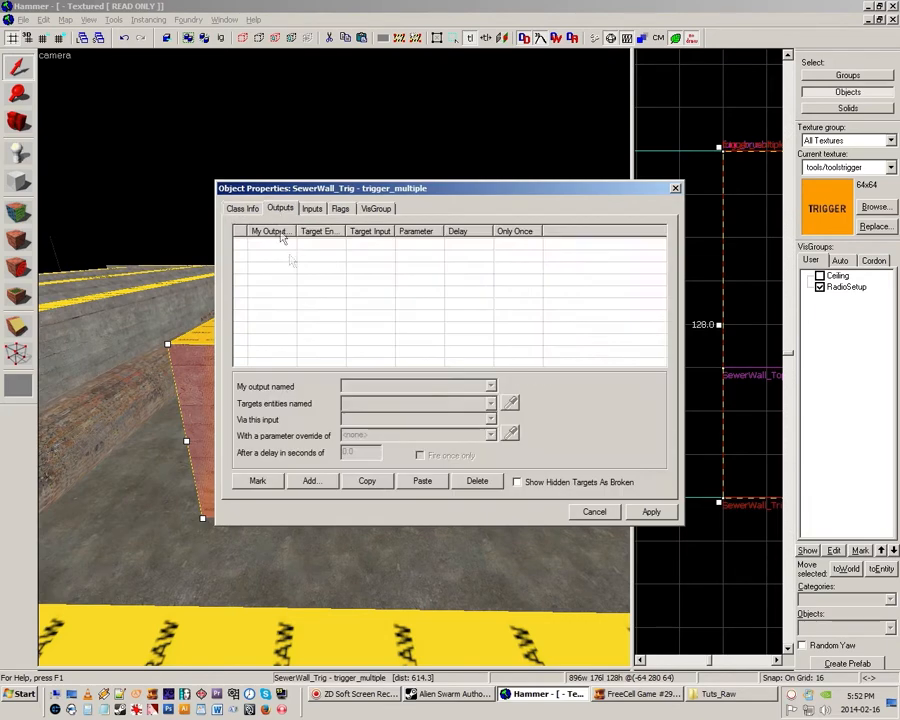
click(310, 481)
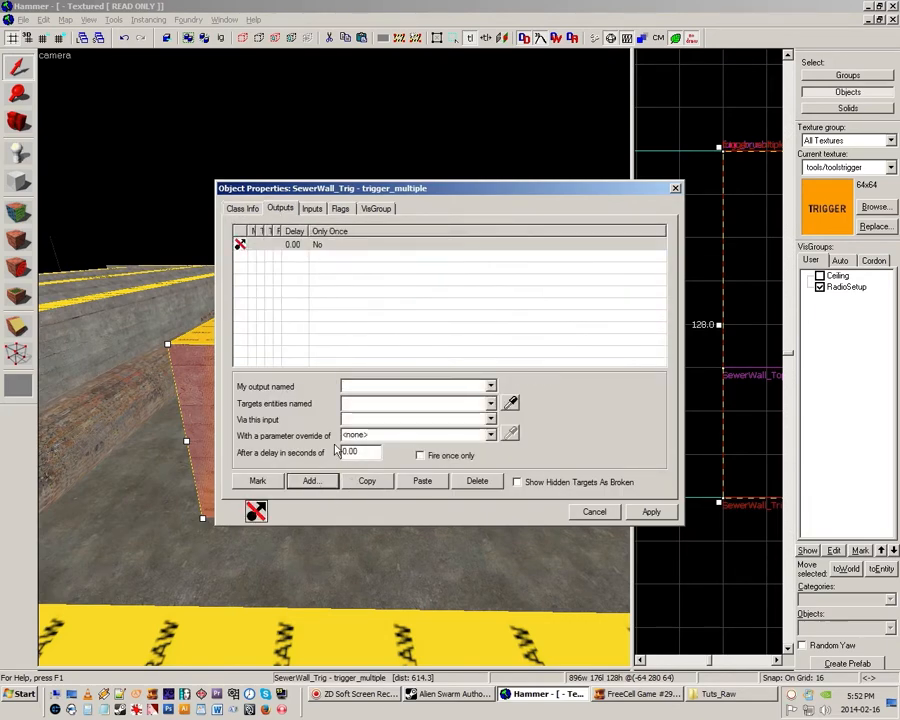
text(OnStartTouch)
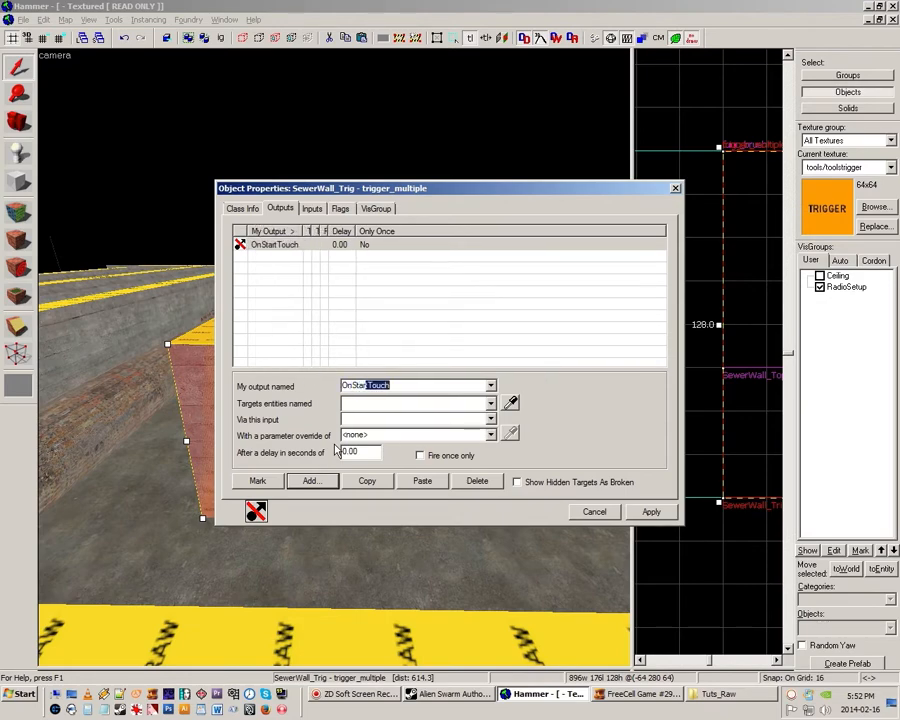
click(365, 405)
key(ctrl+v)
click(563, 426)
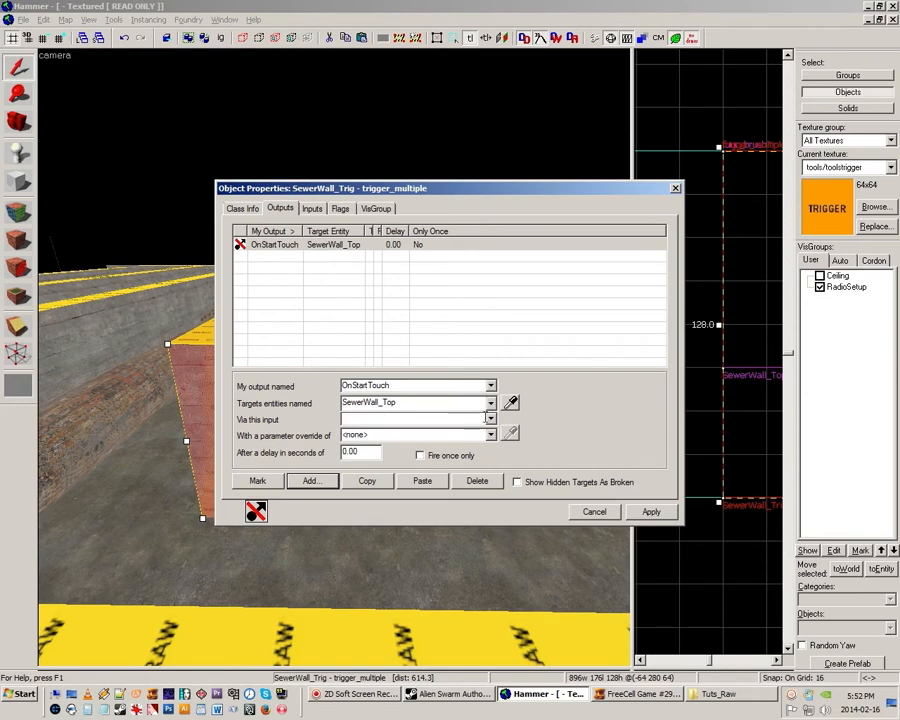
text(Alpha)
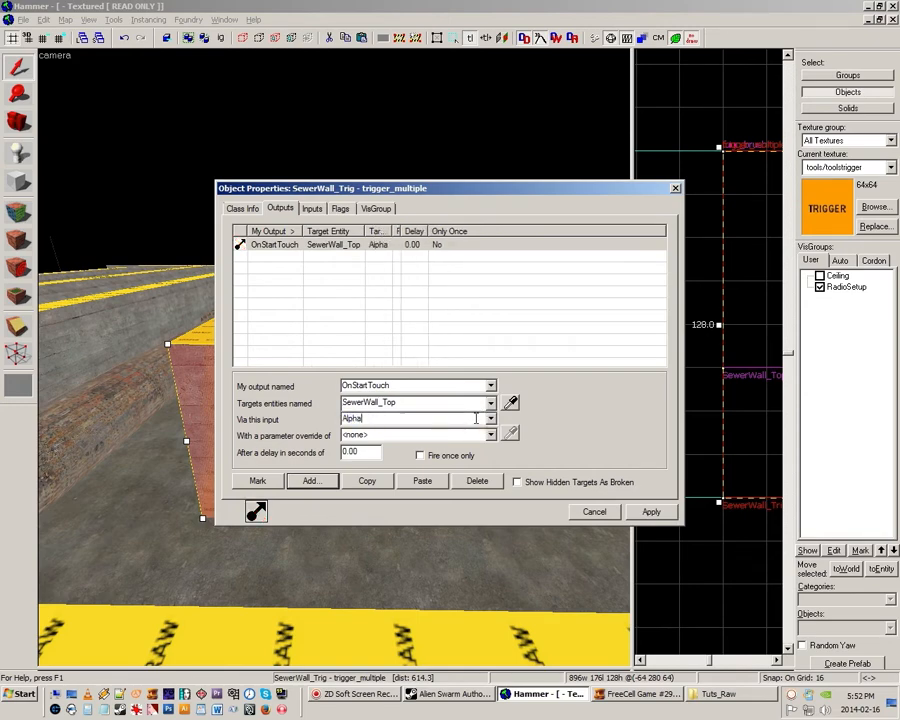
click(386, 432)
text(75)
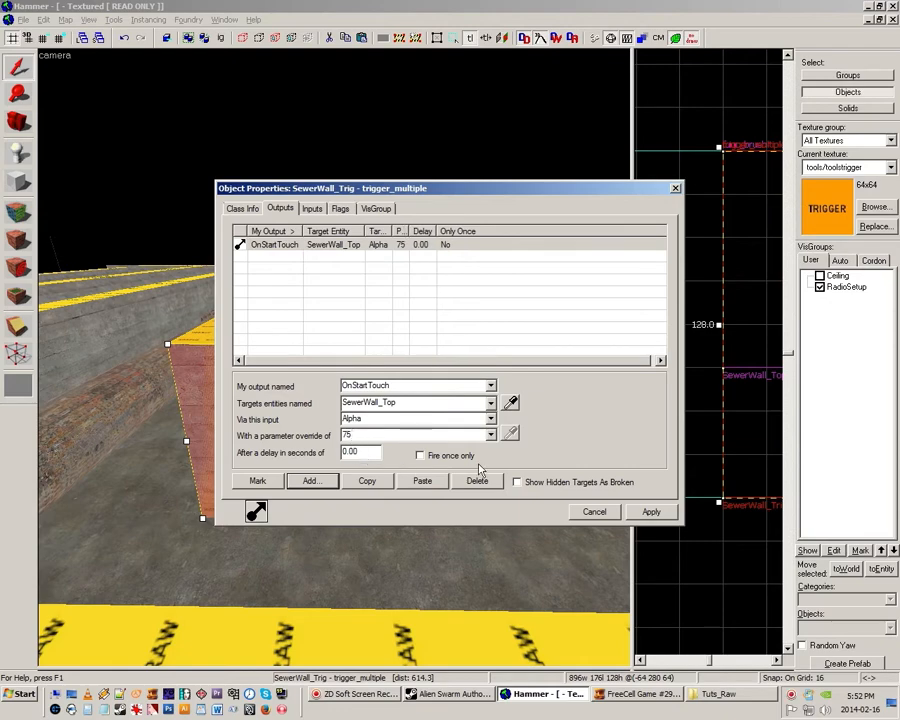
Duplicate the OnStartTouch output as OnEndTouchAll with an Alpha parameter of 255, then apply and close the trigger's properties
click(340, 245)
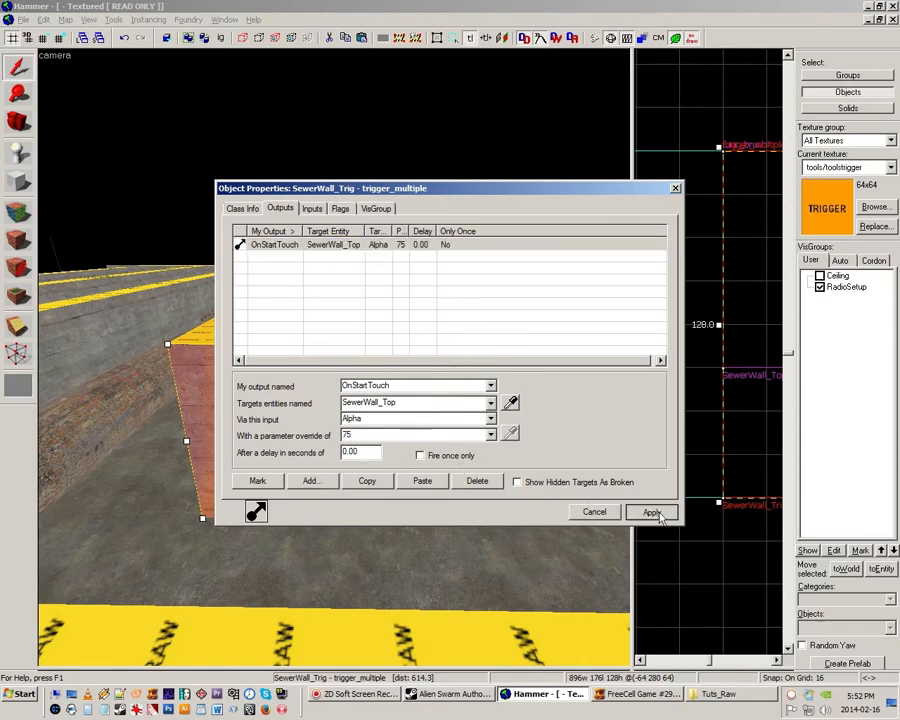
click(367, 481)
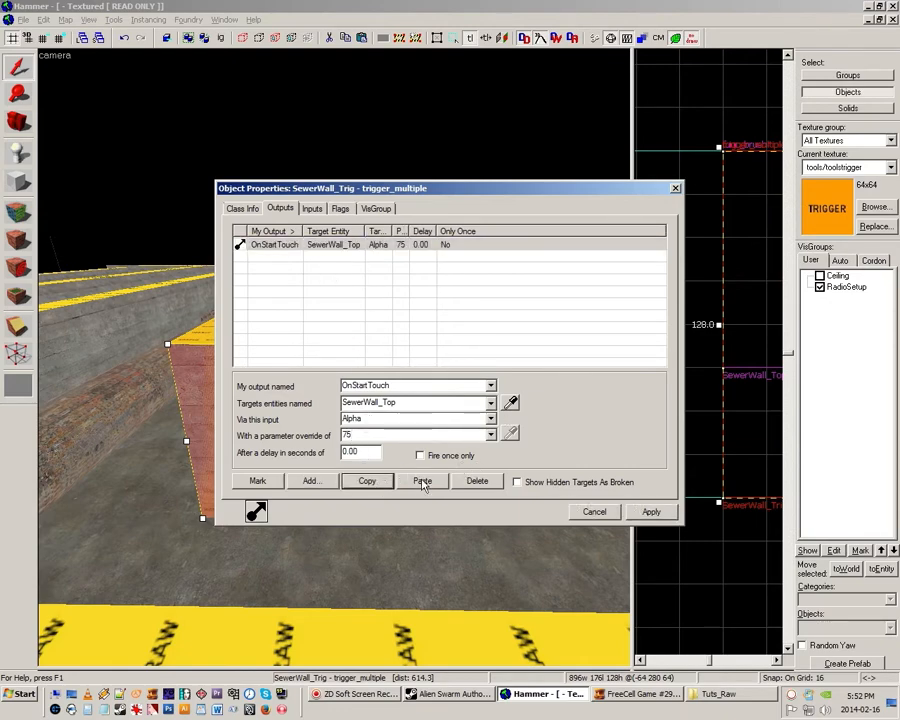
click(422, 481)
text(On)
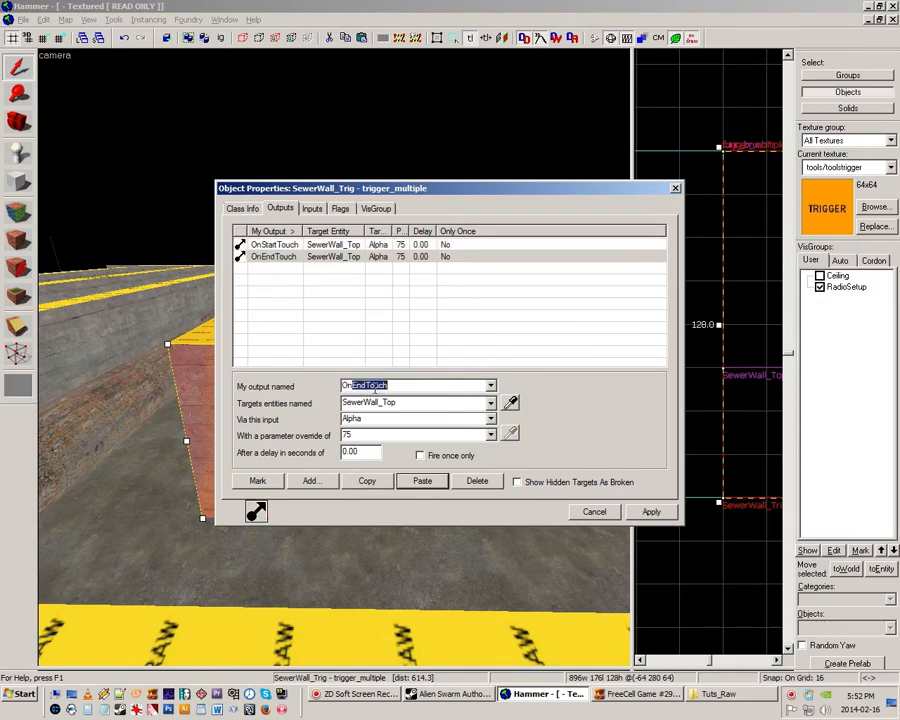
text(All)
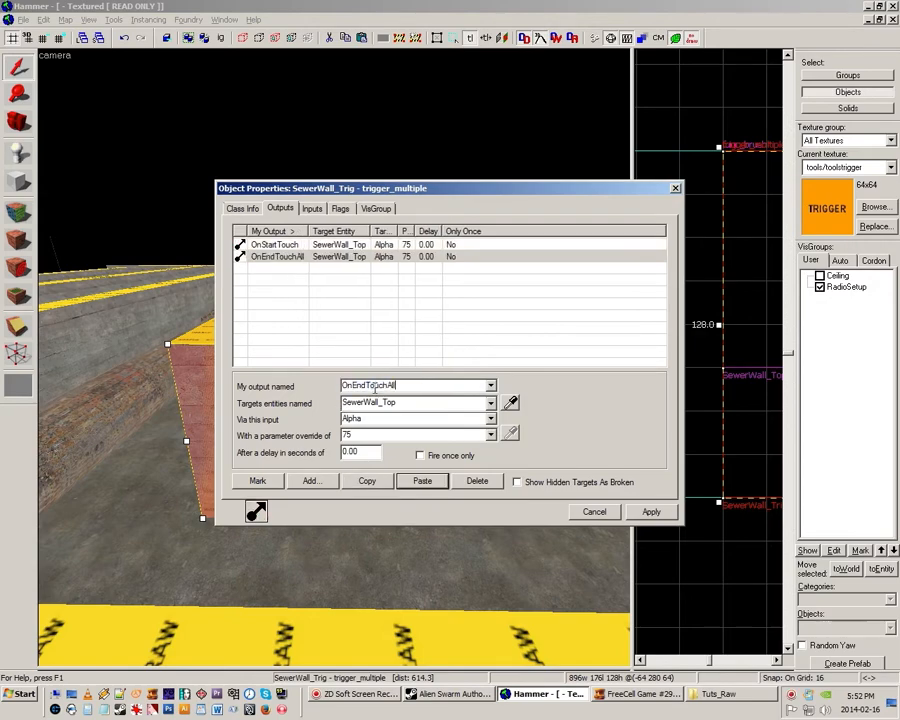
click(363, 434)
text(255)
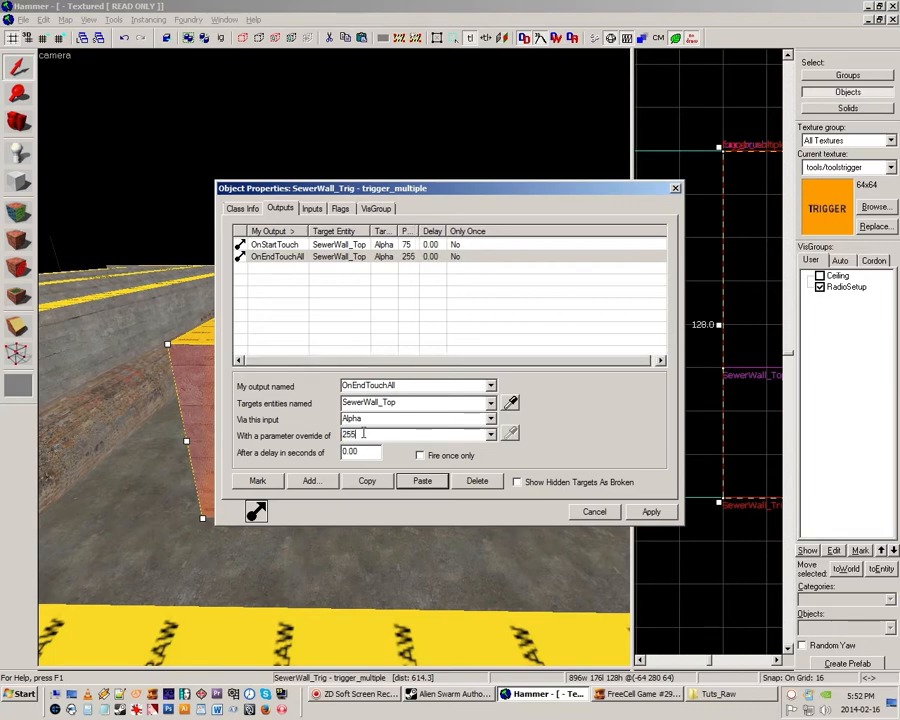
click(649, 512)
click(674, 189)
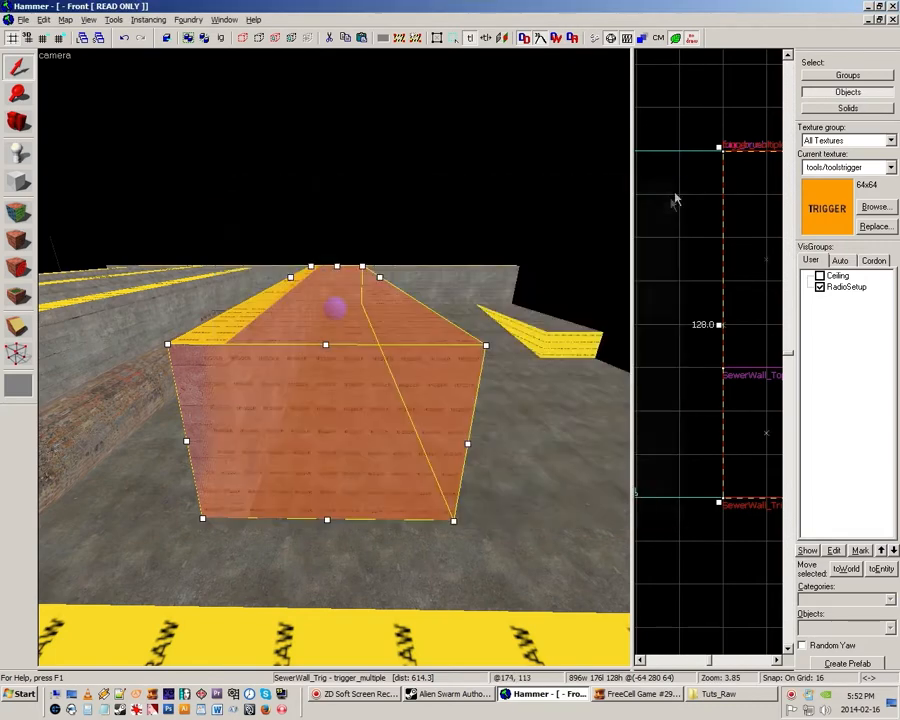
Widen the camera view over the 2D view and clear the current selection
click(621, 227)
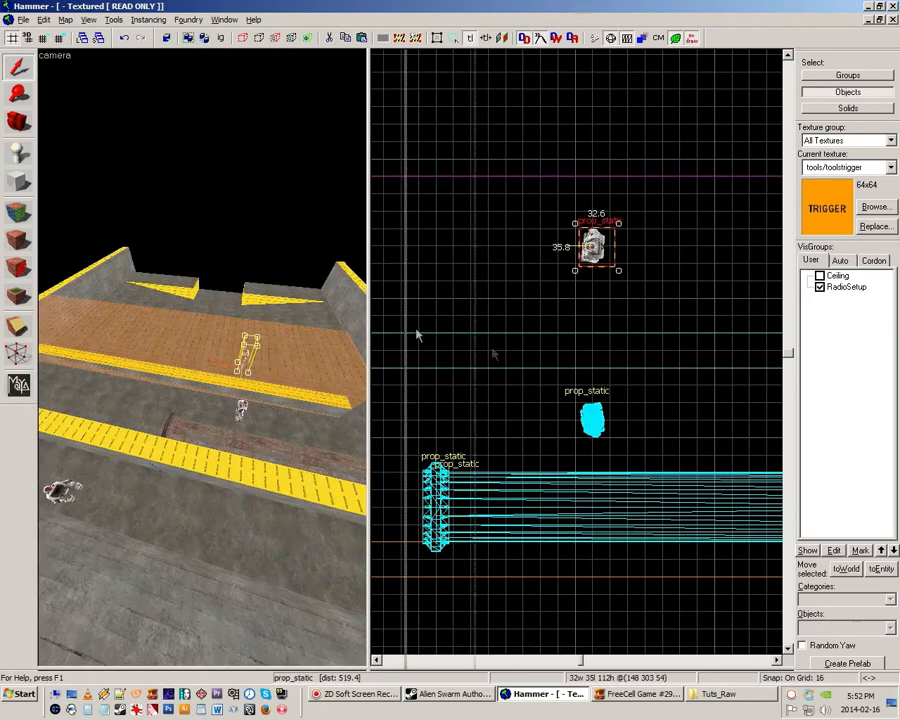
drag(368, 360, 681, 393)
key(Escape)
Examine the trigger-controlled wall and the trigger volume behind it from above, along its length and from the corridors
key(z)
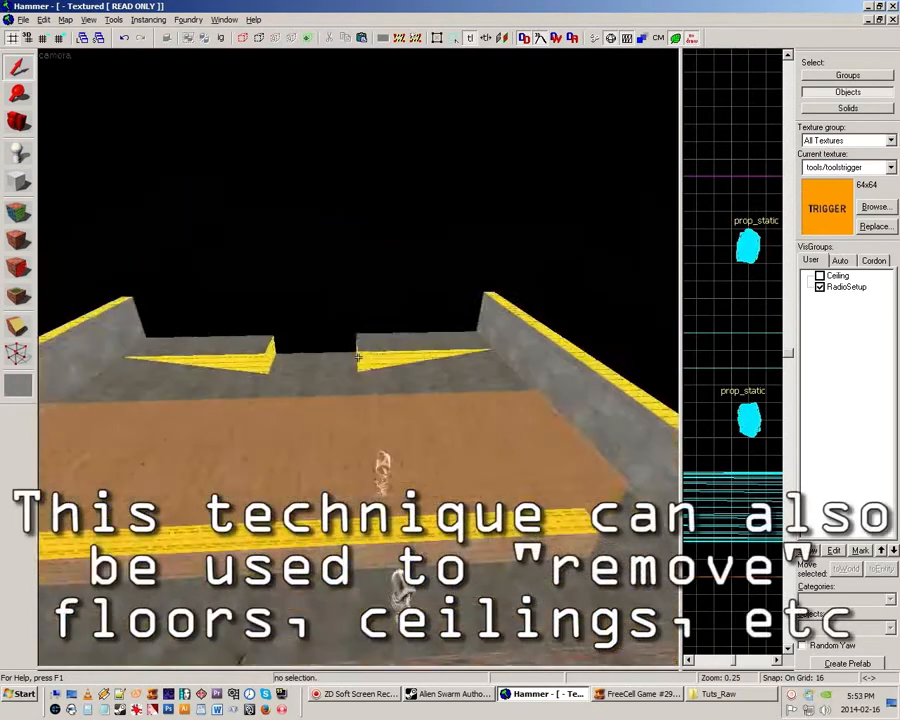
key(z)
key(z)
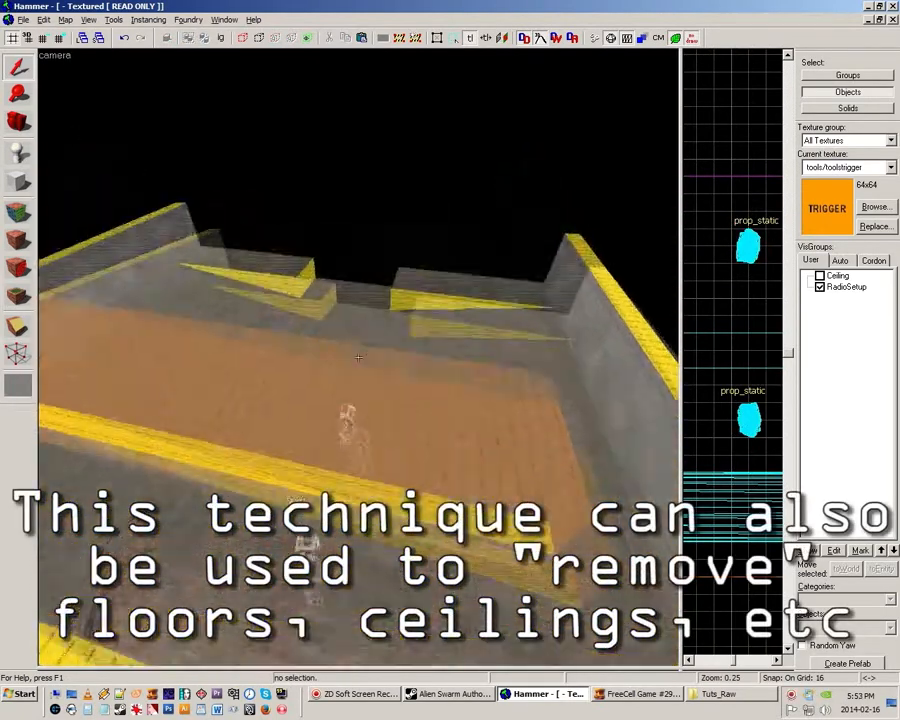
key(a)
key(z)
key(z)
key(w)
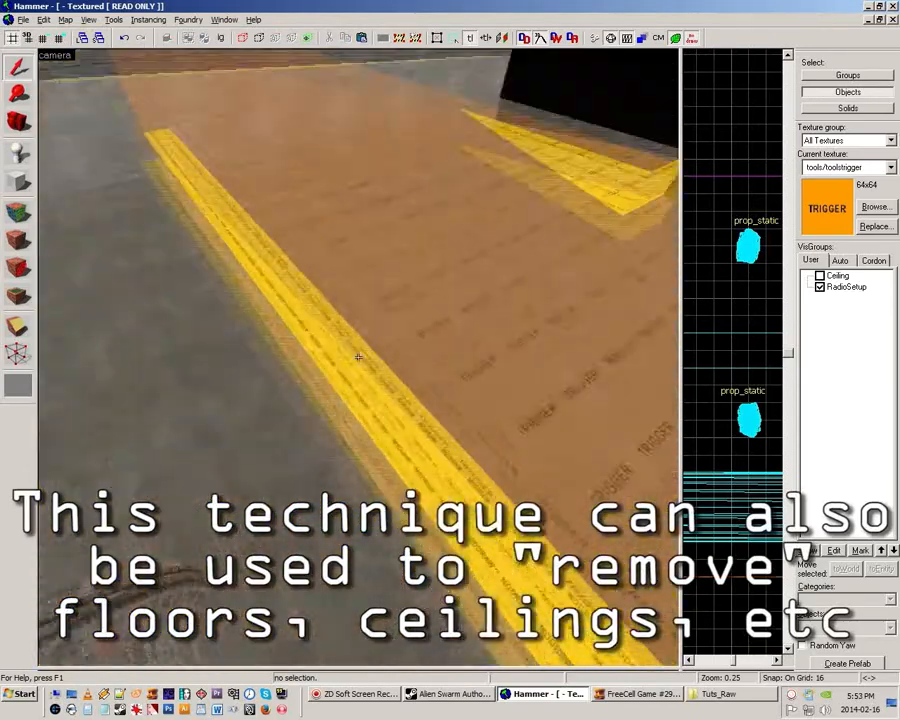
key(z)
key(z)
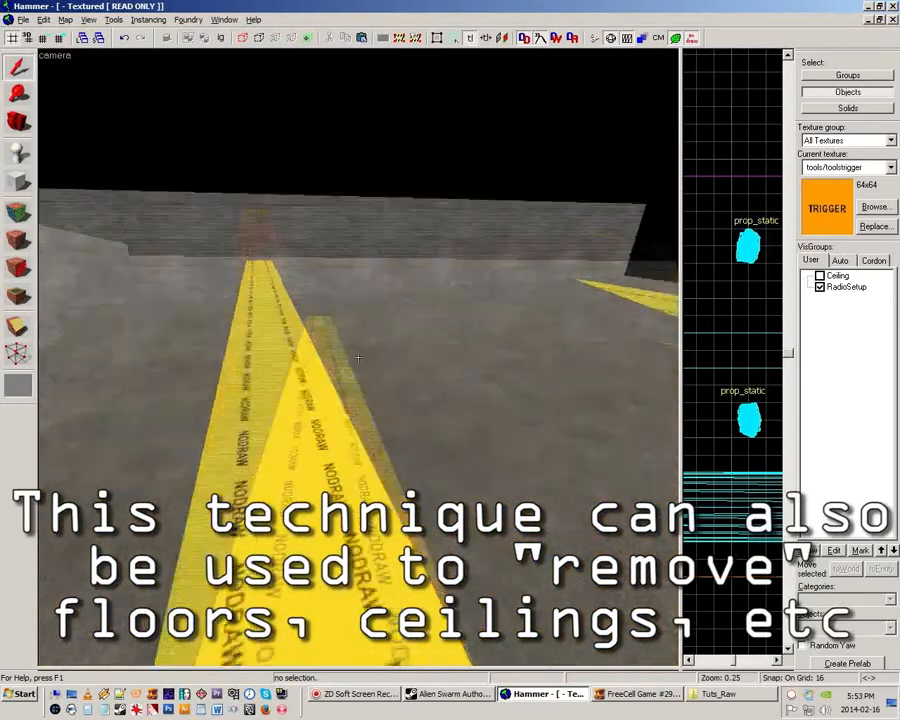
key(z)
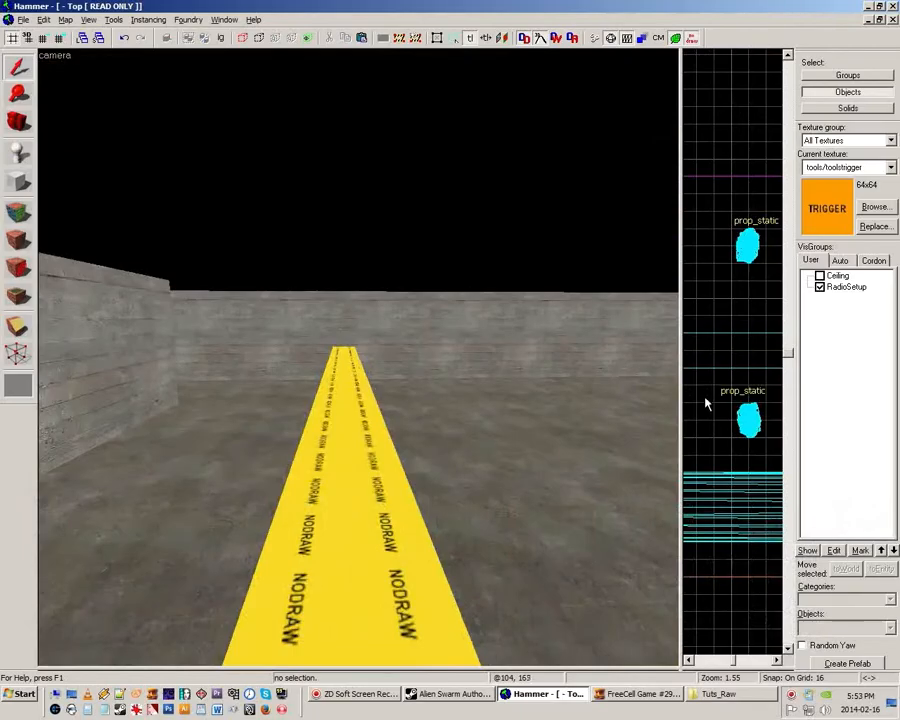
key(z)
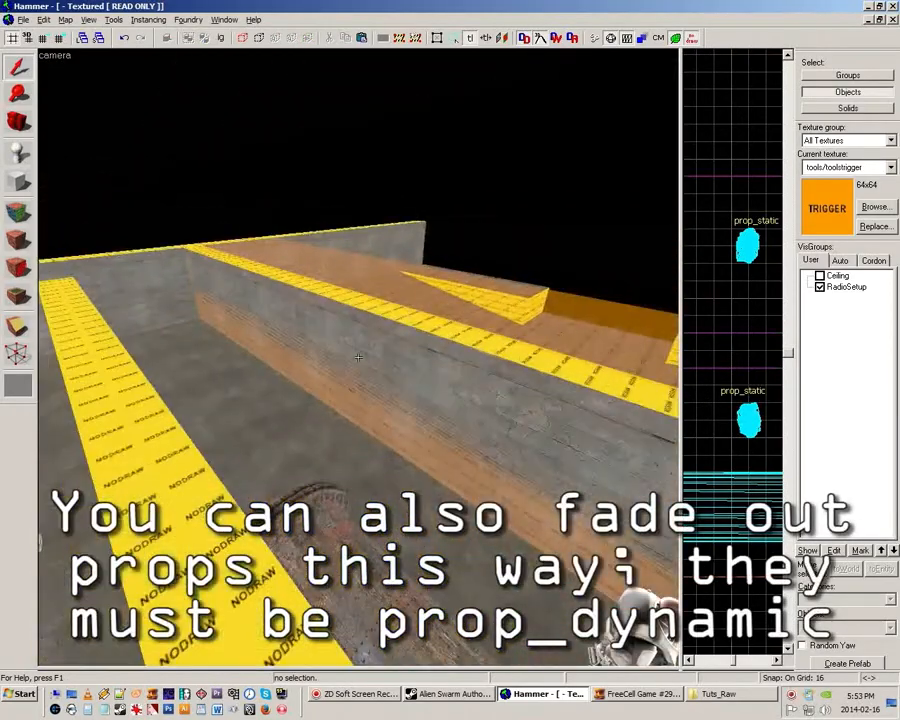
key(w)
key(s)
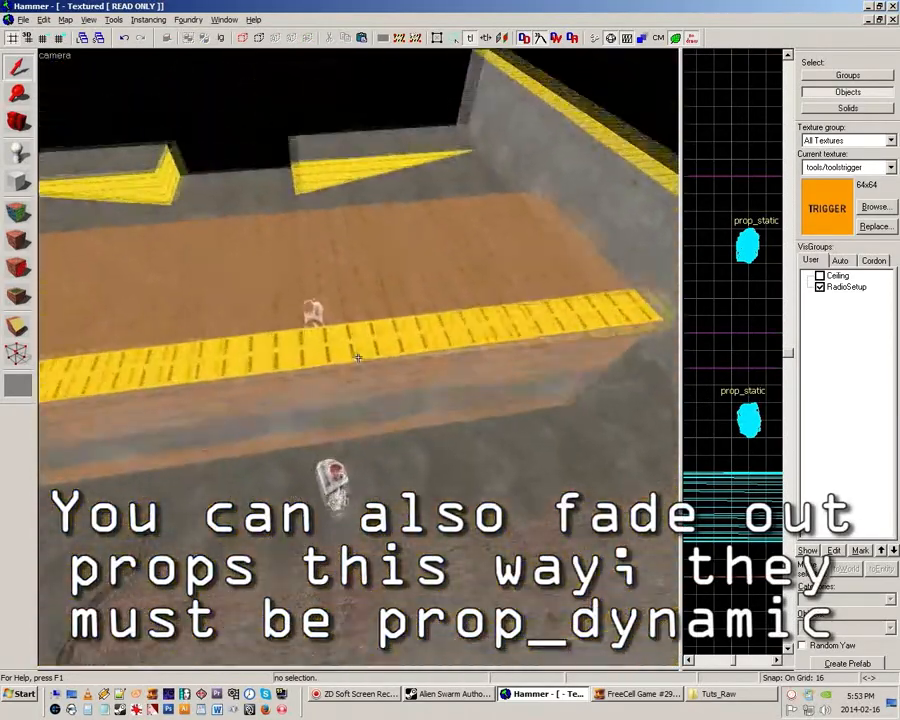
key(w)
key(w)
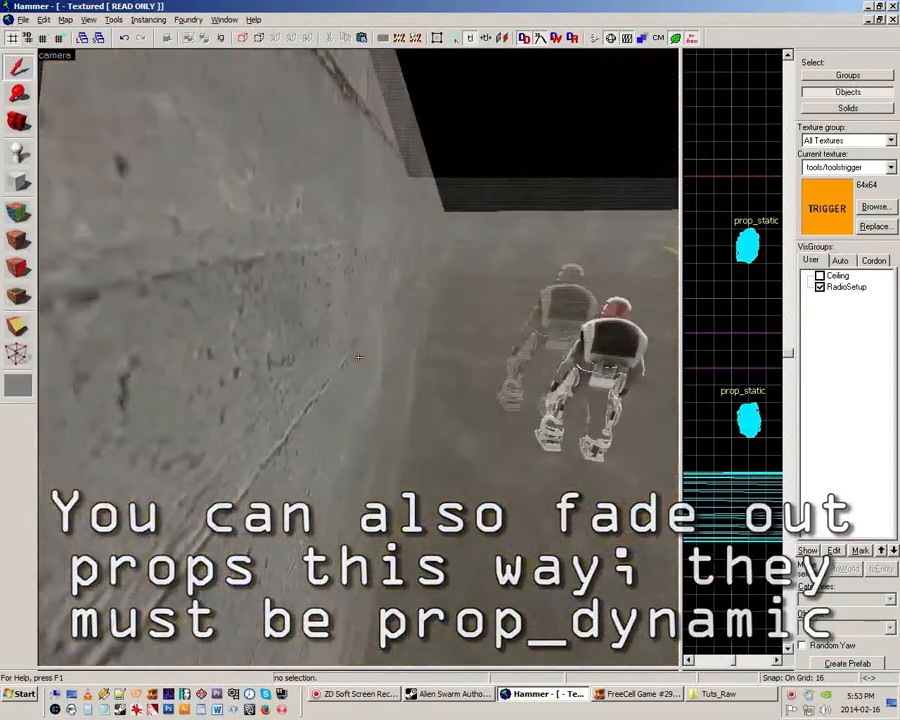
Delete the SewerWall_Top func_brush that forms the upper part of the wall
key(z)
click(355, 321)
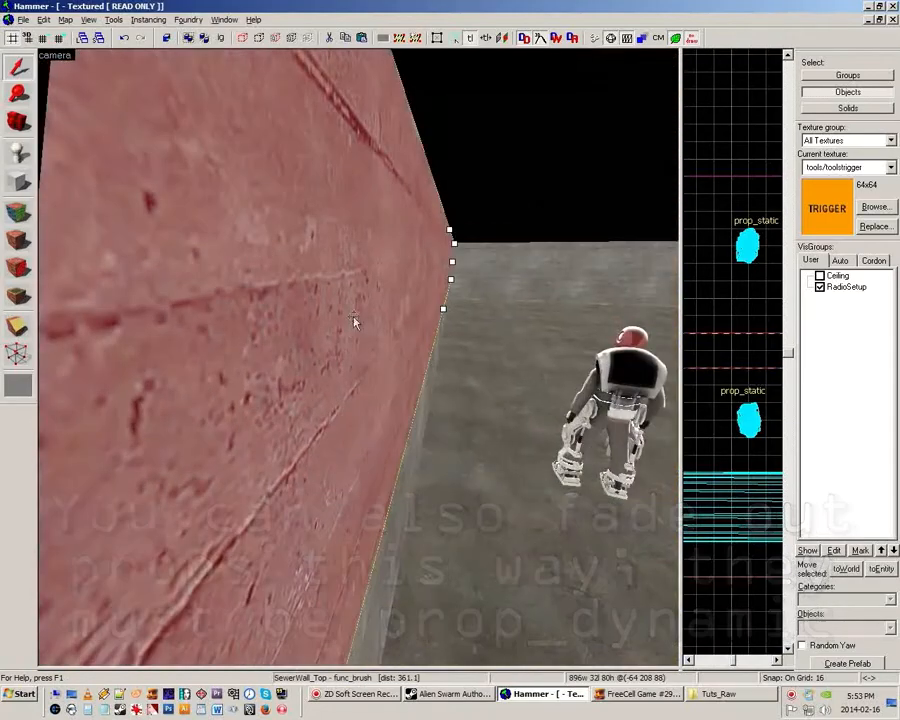
key(Delete)
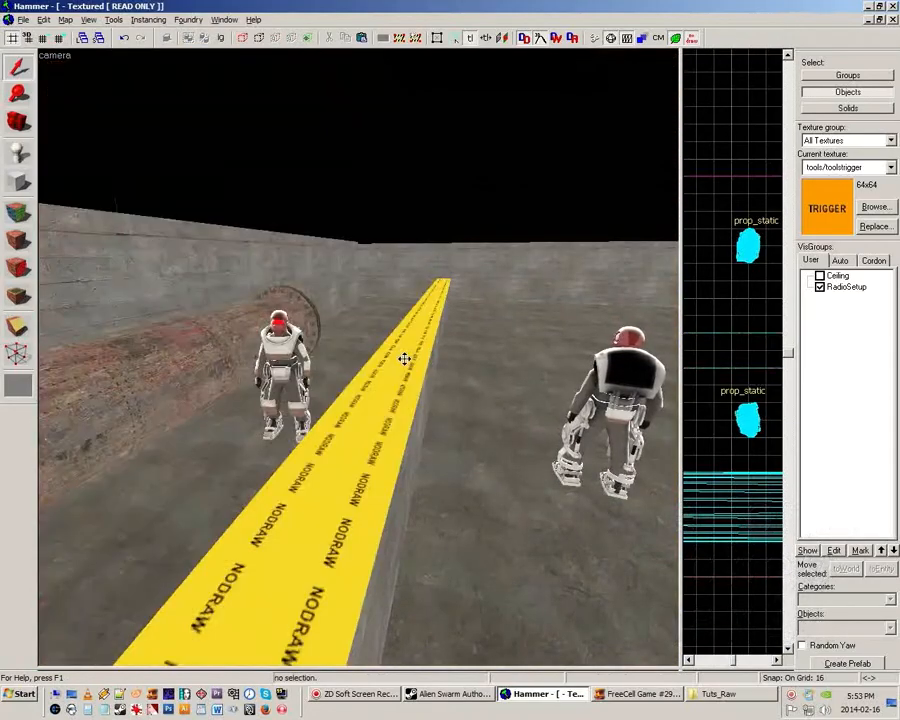
Delete the SewerWall_Trig trigger_multiple brush behind the farthest wall in the Test_BasicASMap_Early map
key(z)
key(s)
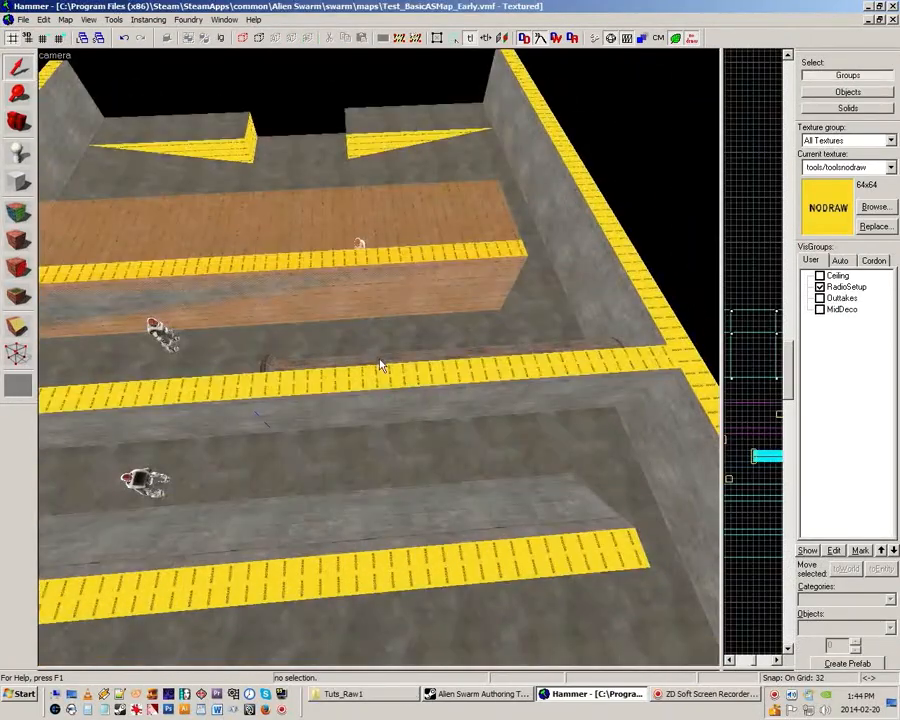
click(281, 288)
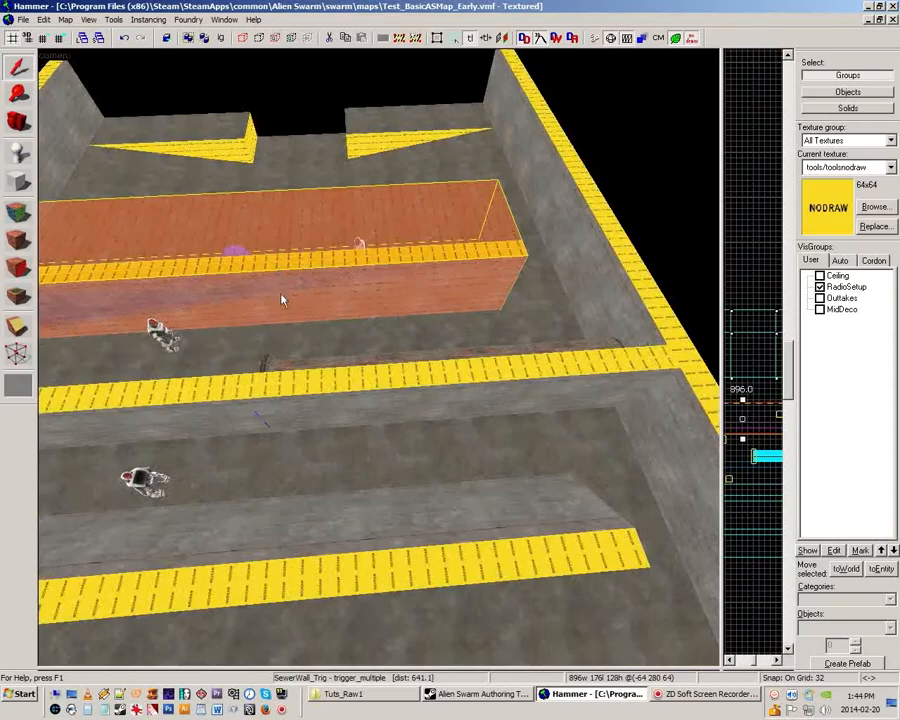
key(Delete)
Examine the walls, corridors and open space above them from high and low angles to judge the ceiling height
key(z)
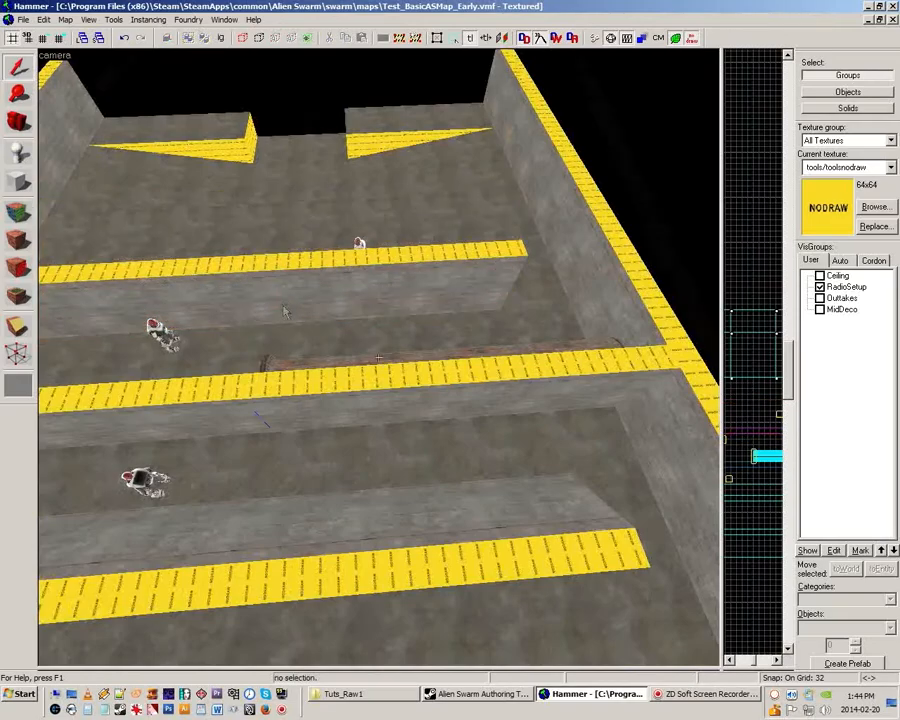
key(s)
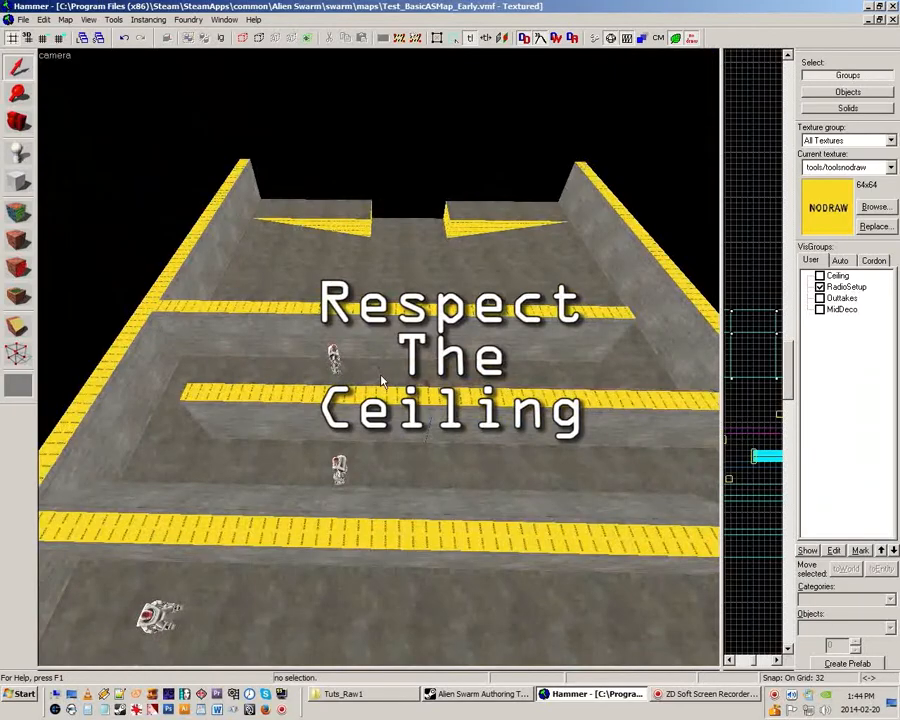
key(z)
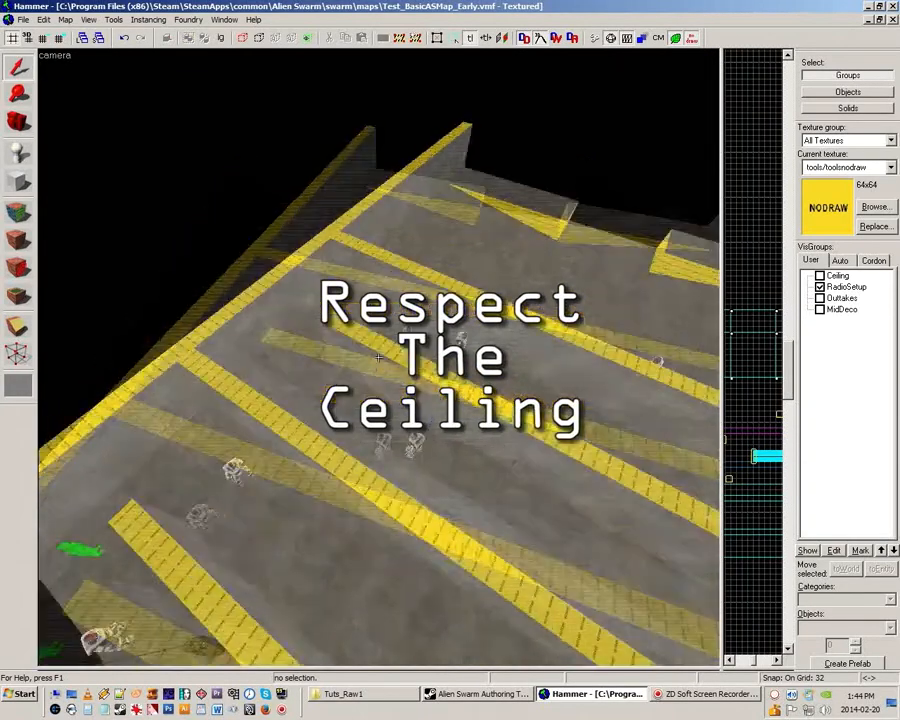
key(w)
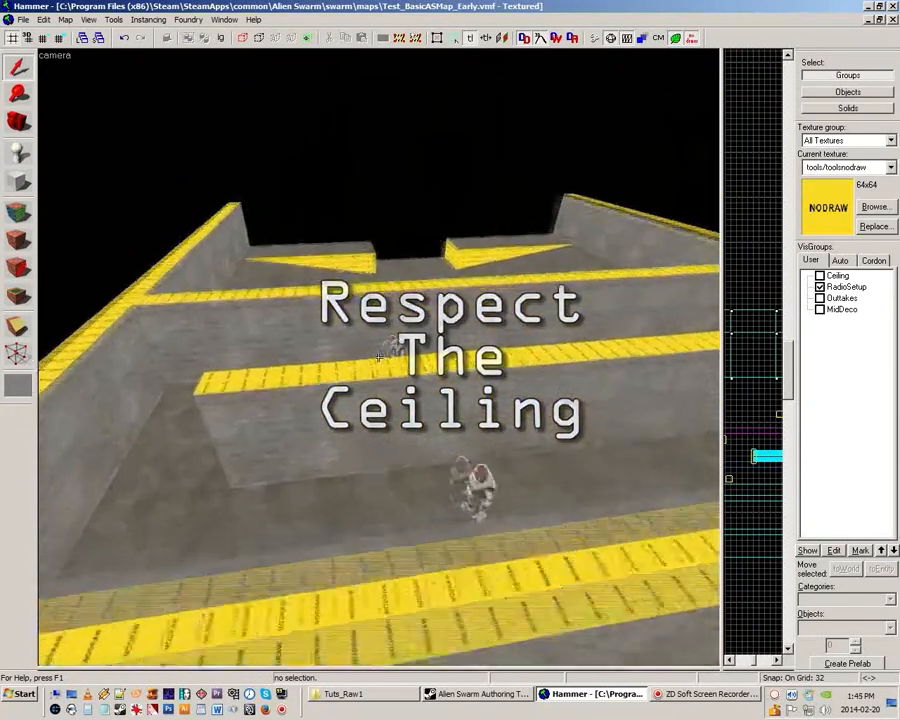
key(w)
key(s)
key(s)
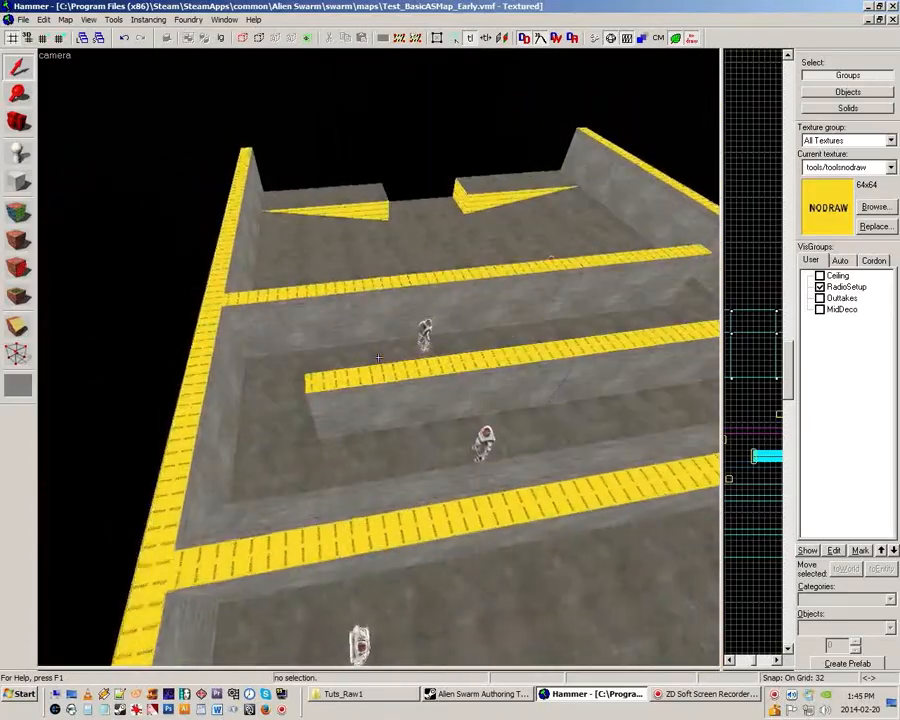
key(z)
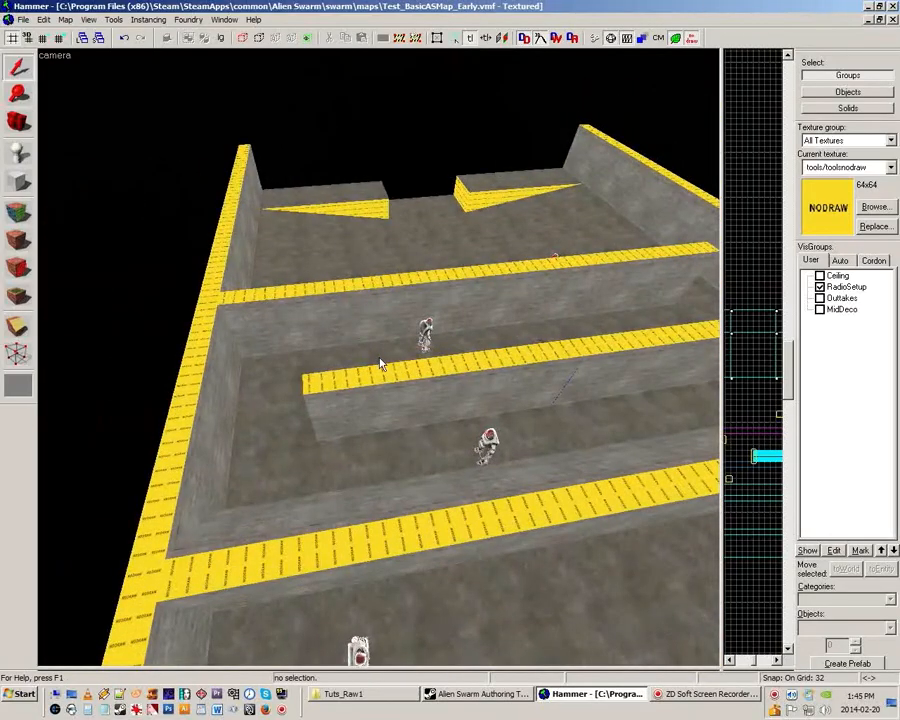
key(z)
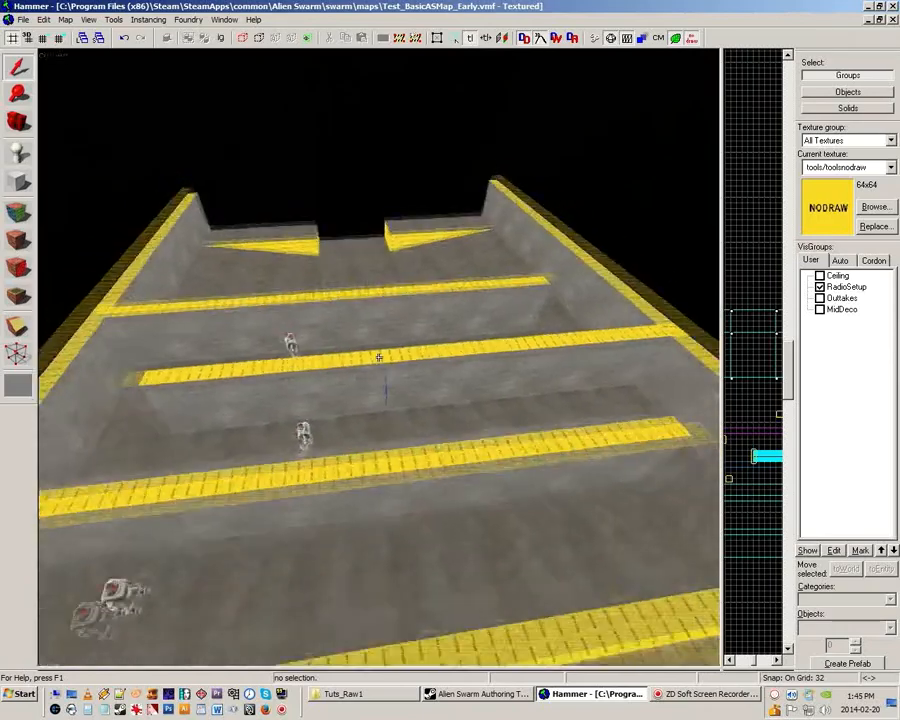
key(z)
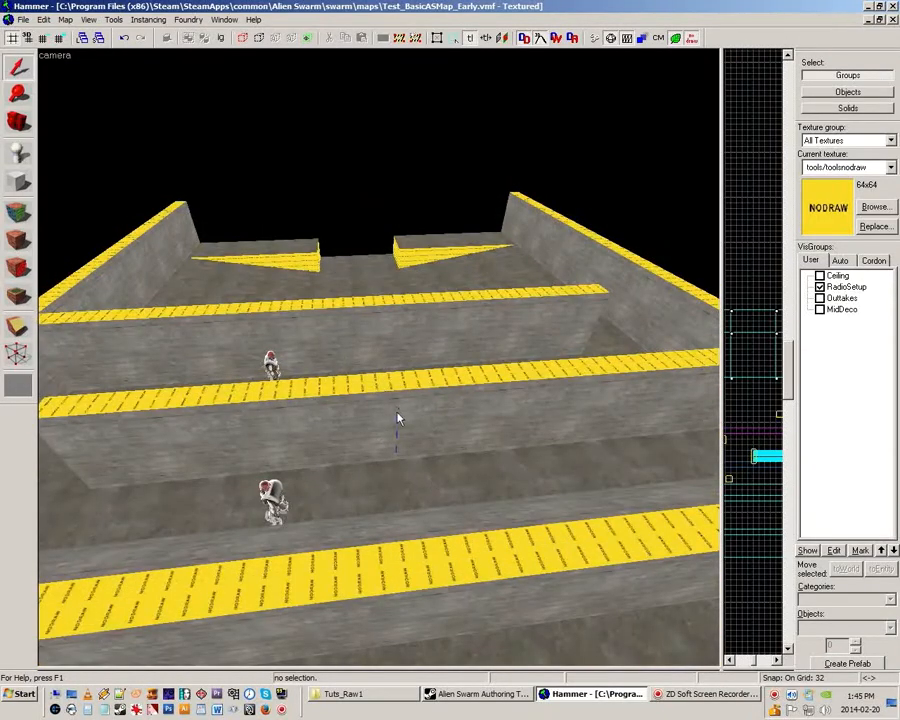
key(z)
key(s)
key(z)
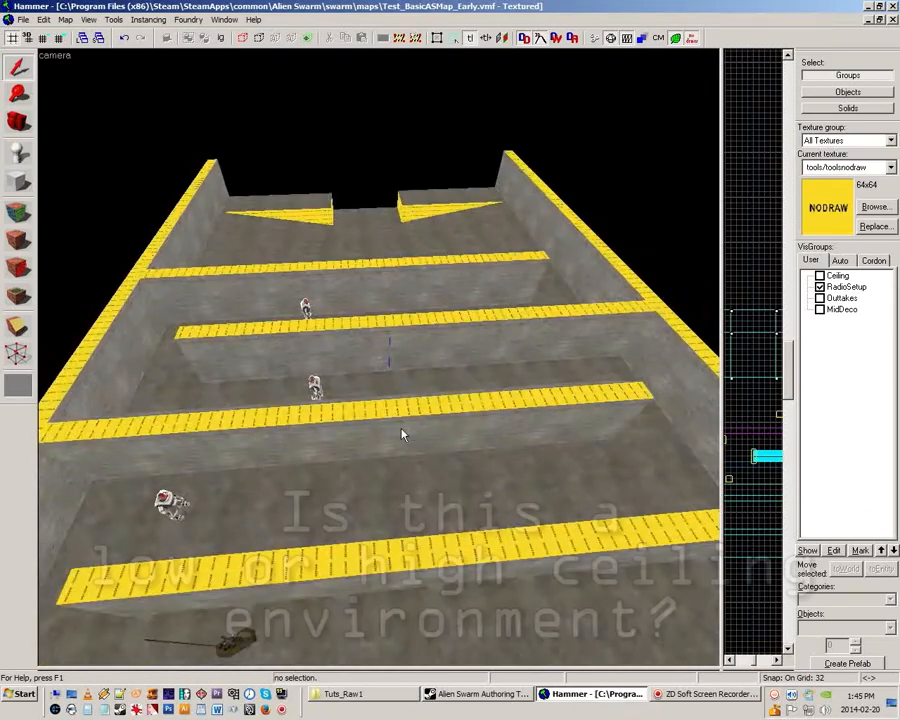
key(z)
key(s)
key(w)
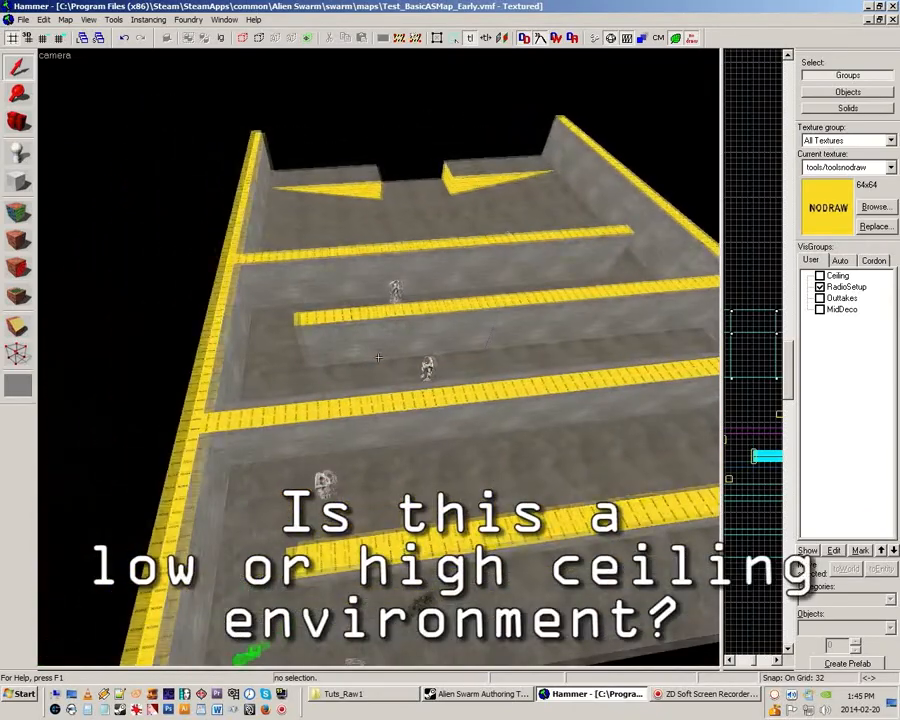
key(z)
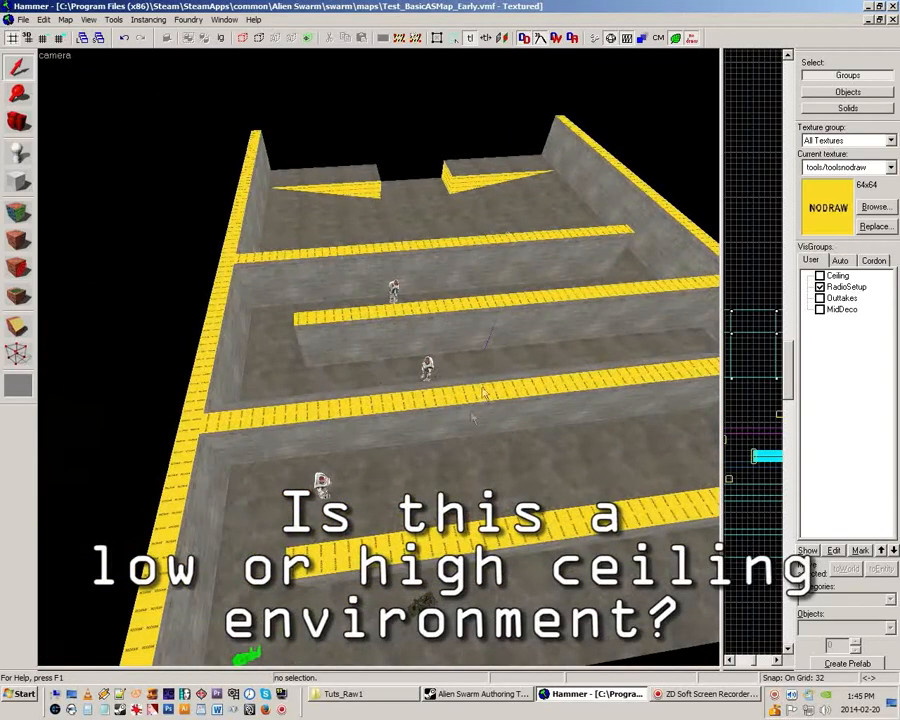
key(z)
key(z)
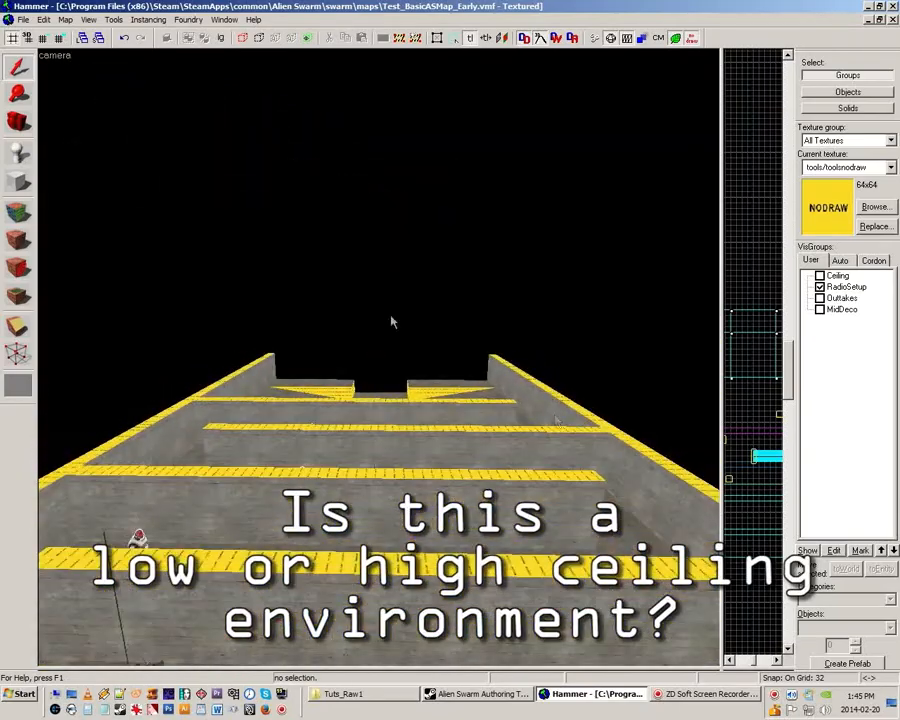
key(z)
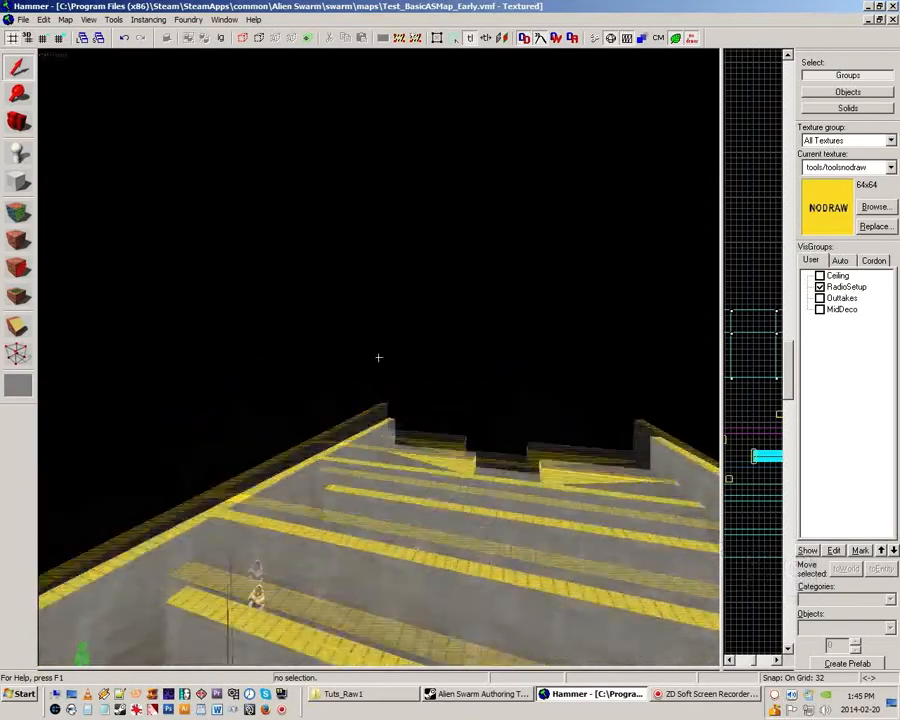
key(w)
key(z)
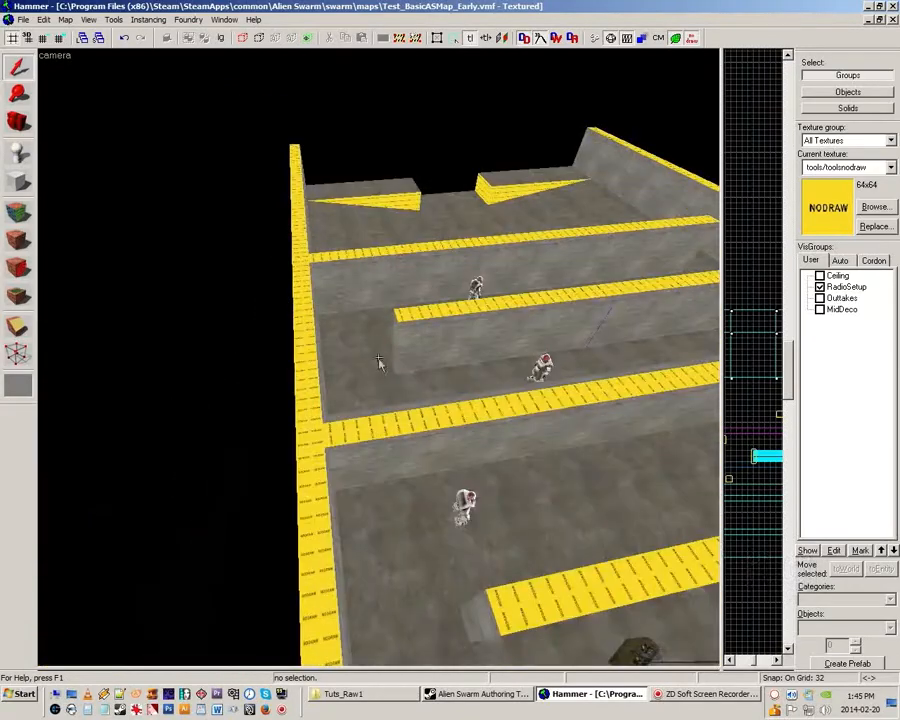
Lift concrete/concretewall002a from the middle wall's face and apply it to the nodraw tops of the walls on either side
click(18, 213)
click(470, 322)
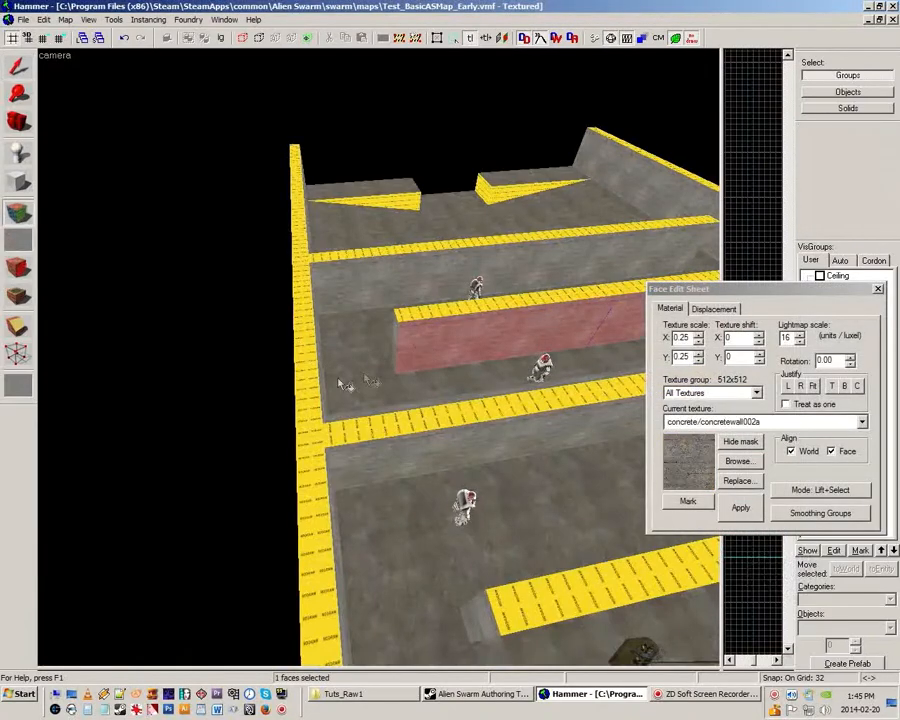
right_click(367, 441)
right_click(327, 257)
key(z)
key(w)
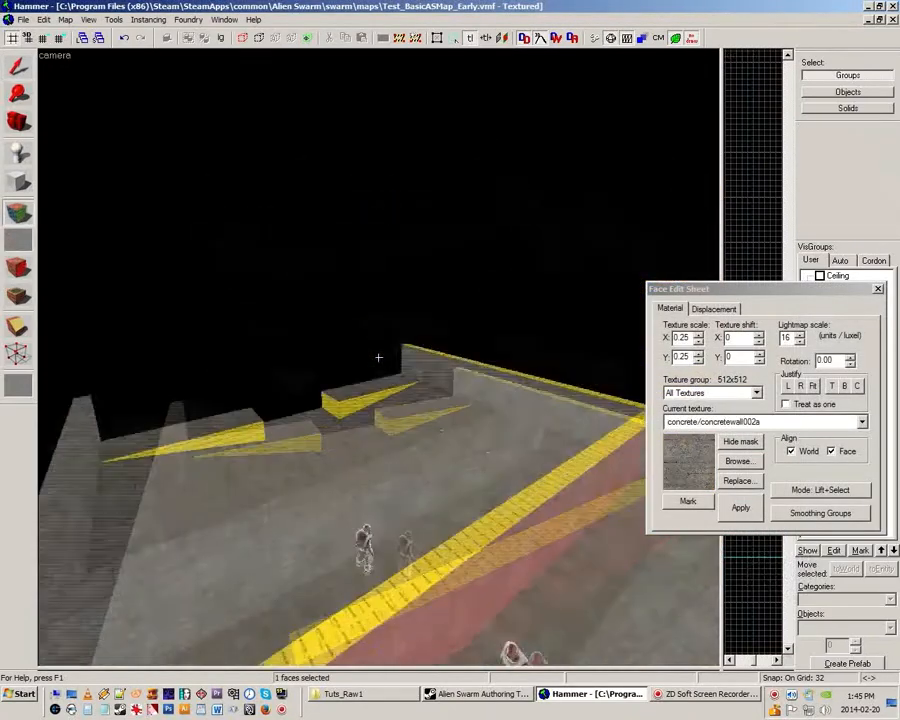
key(z)
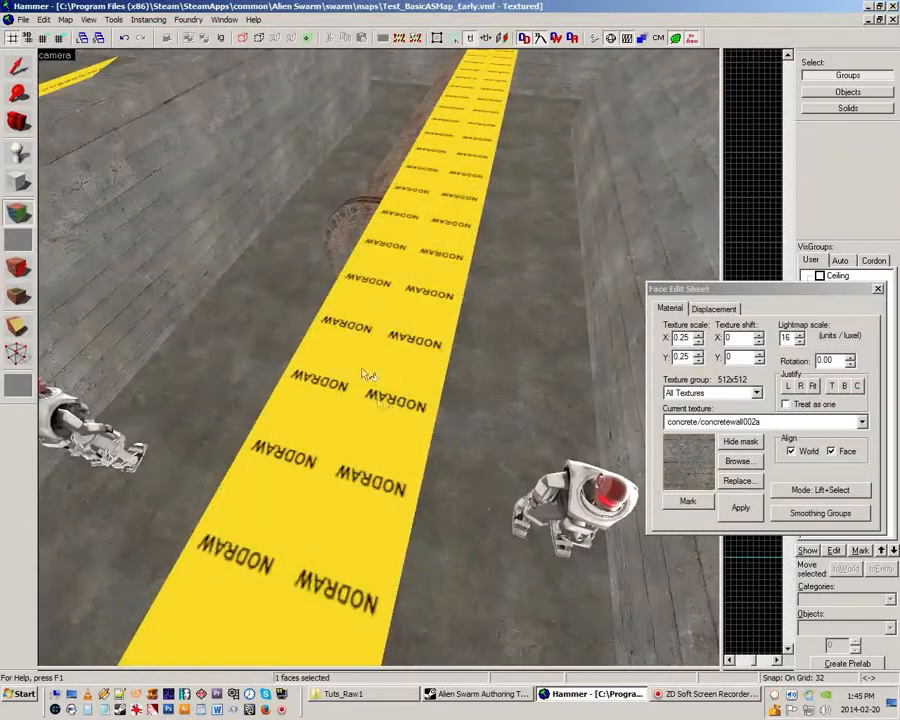
key(z)
key(s)
key(z)
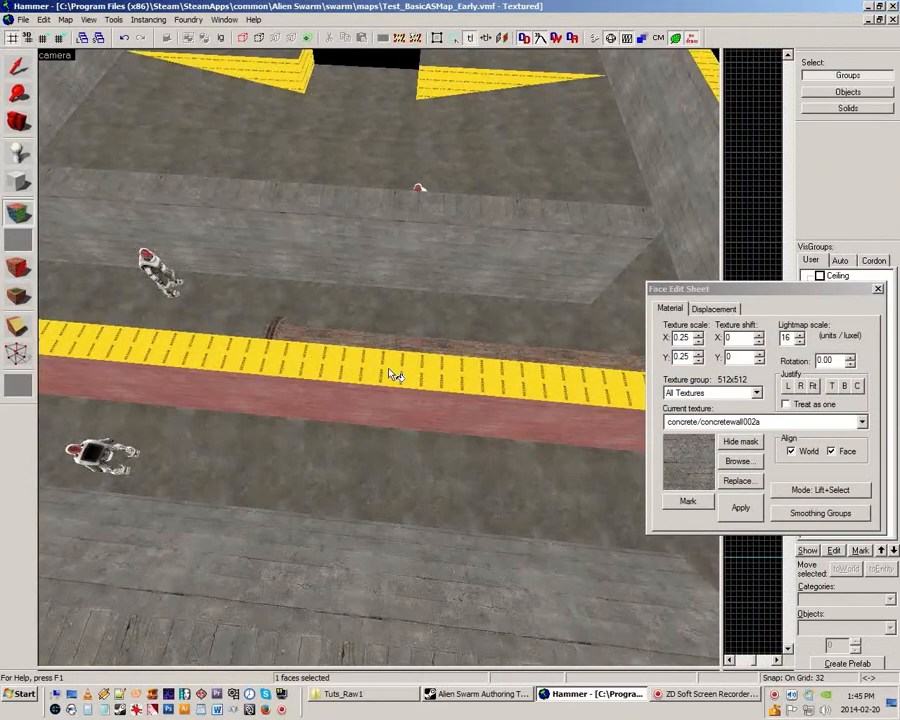
Apply the same concrete texture to the remaining nodraw tops of the middle wall, outer walls and nearest short wall
key(z)
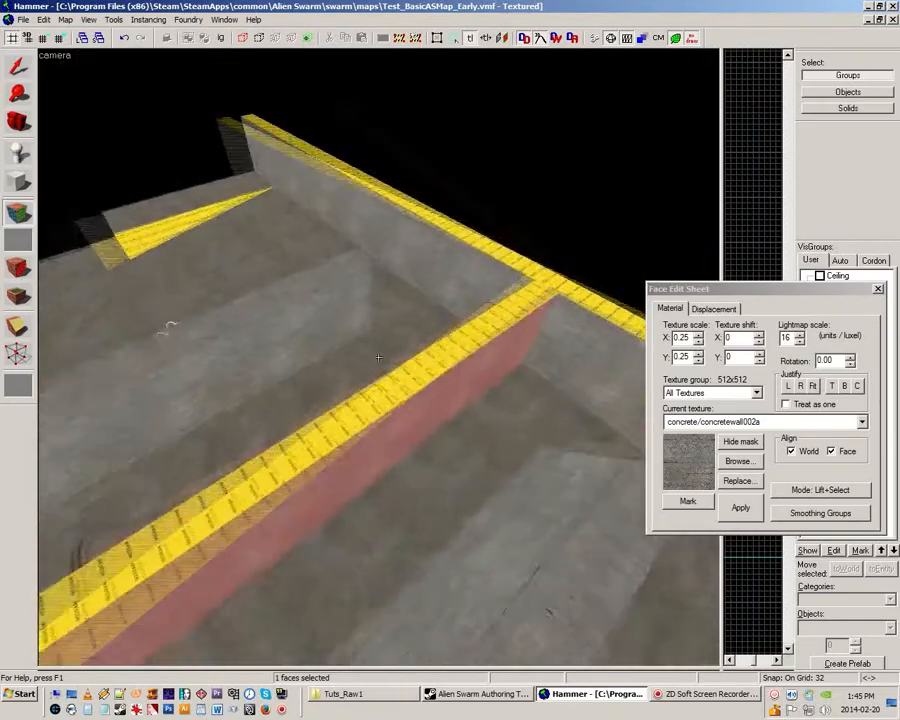
key(z)
key(z)
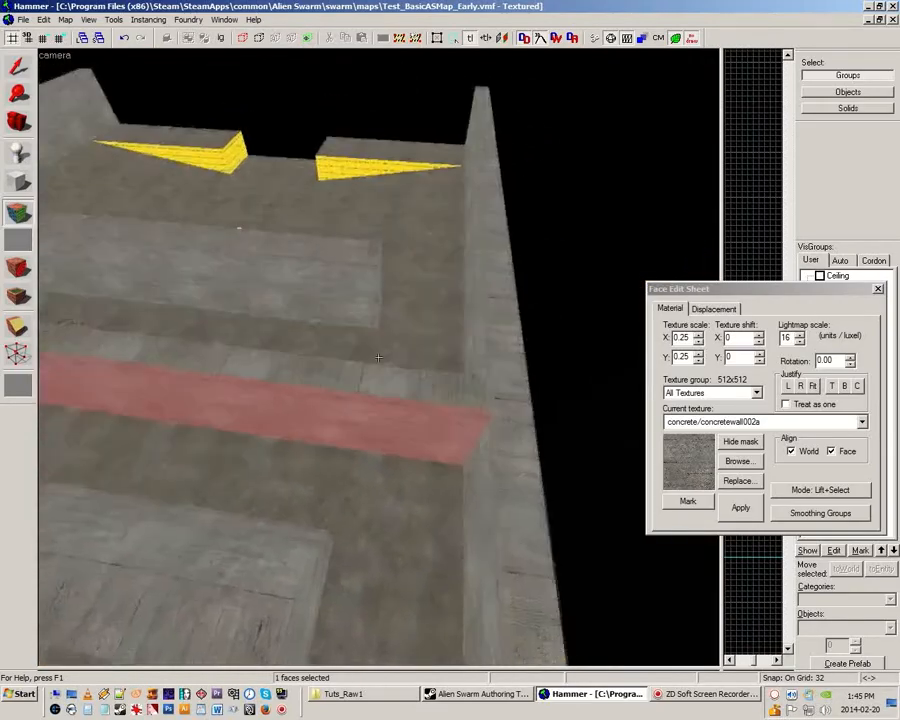
key(s)
key(z)
right_click(373, 387)
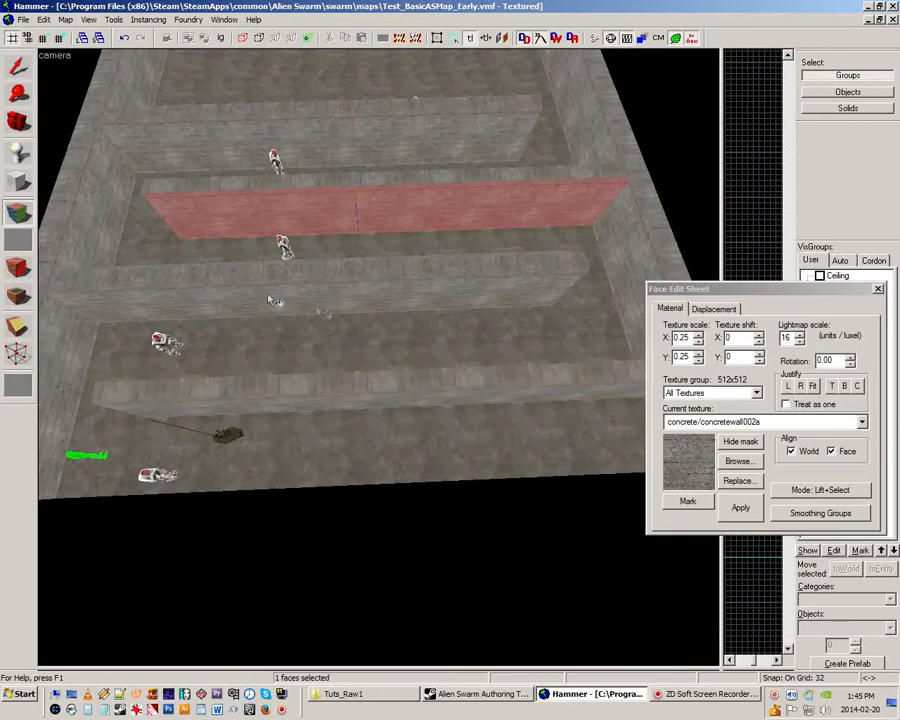
key(z)
key(w)
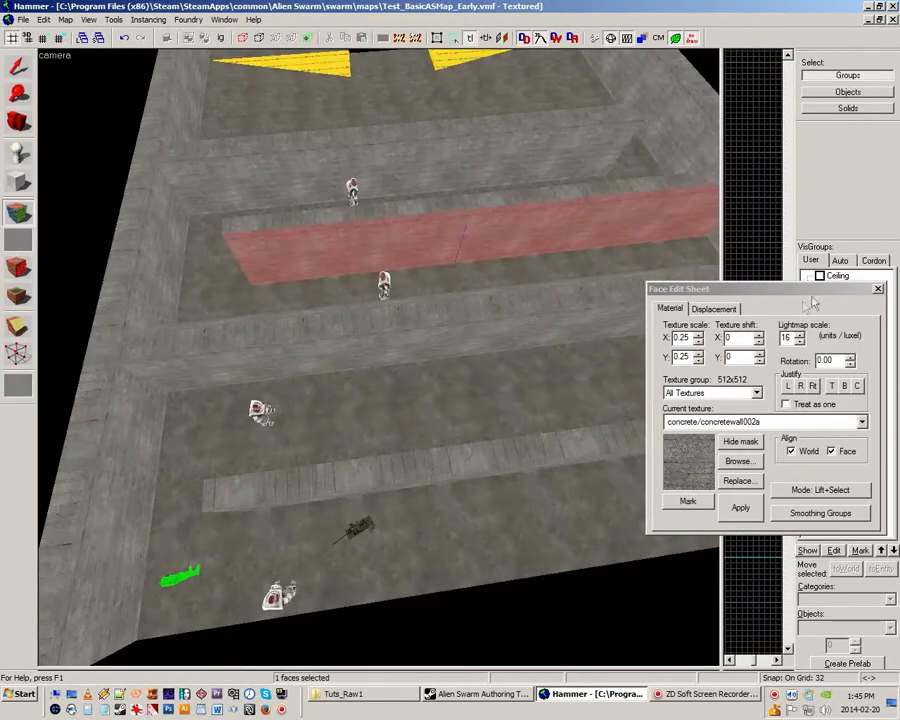
Leave face editing and examine the textured wall tops, corridors and outer walls from high and low angles
click(878, 290)
key(z)
key(w)
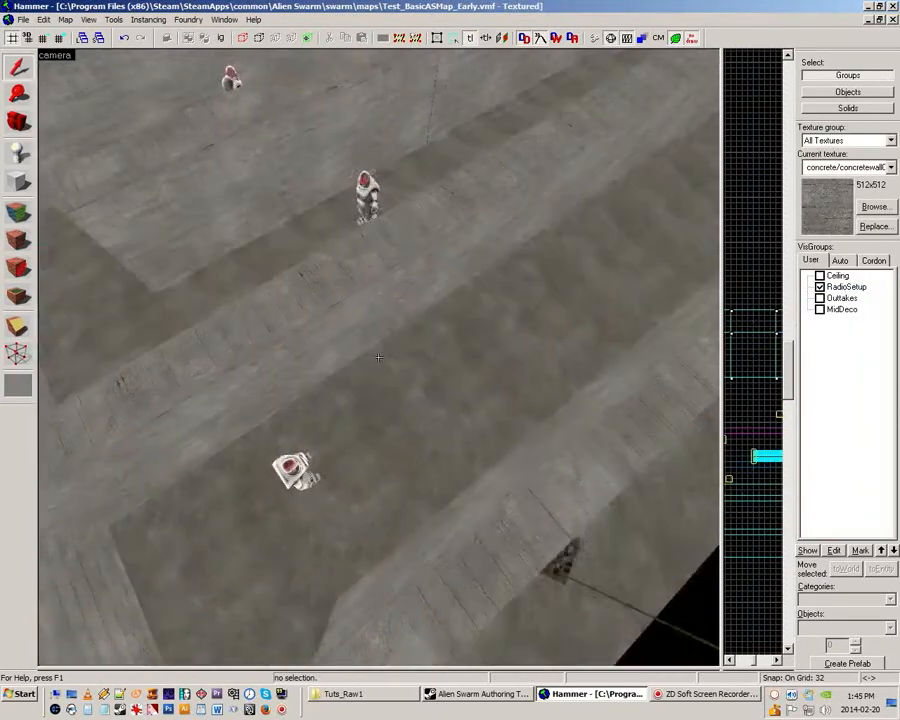
key(z)
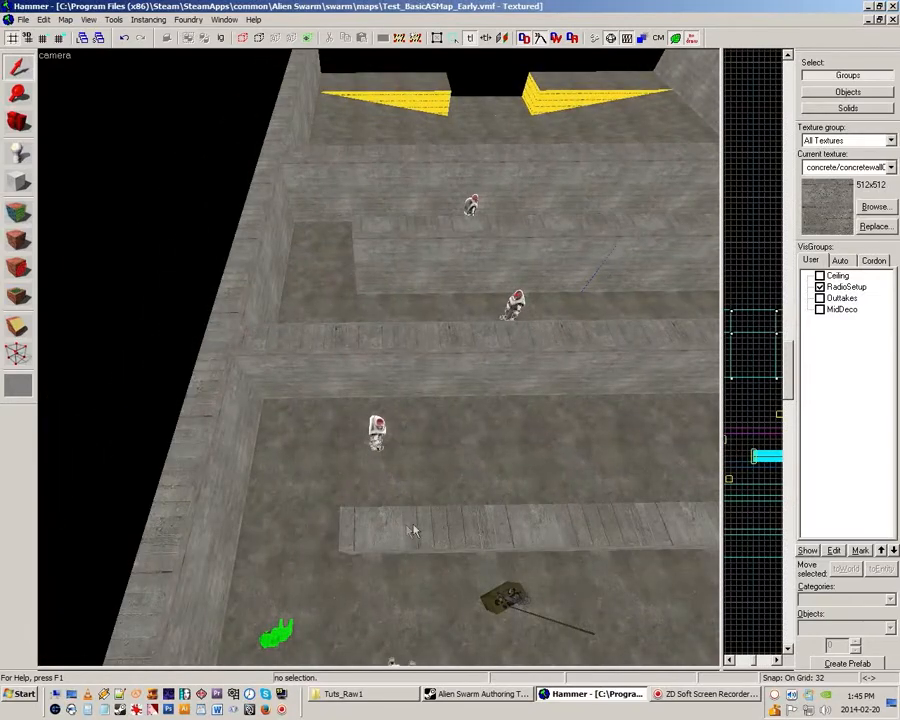
key(z)
key(z)
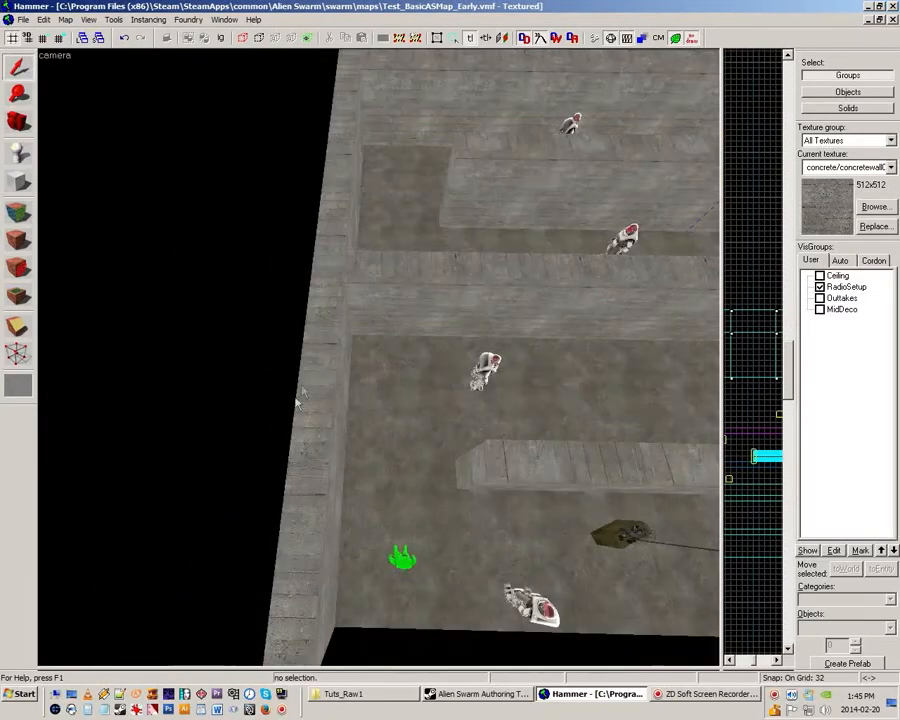
key(z)
key(z)
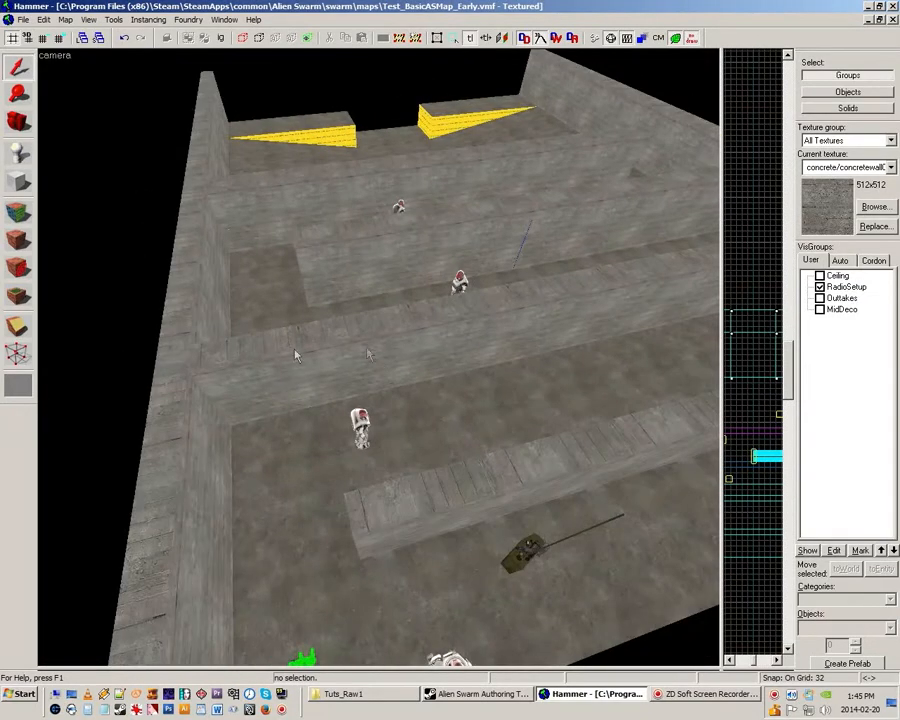
key(z)
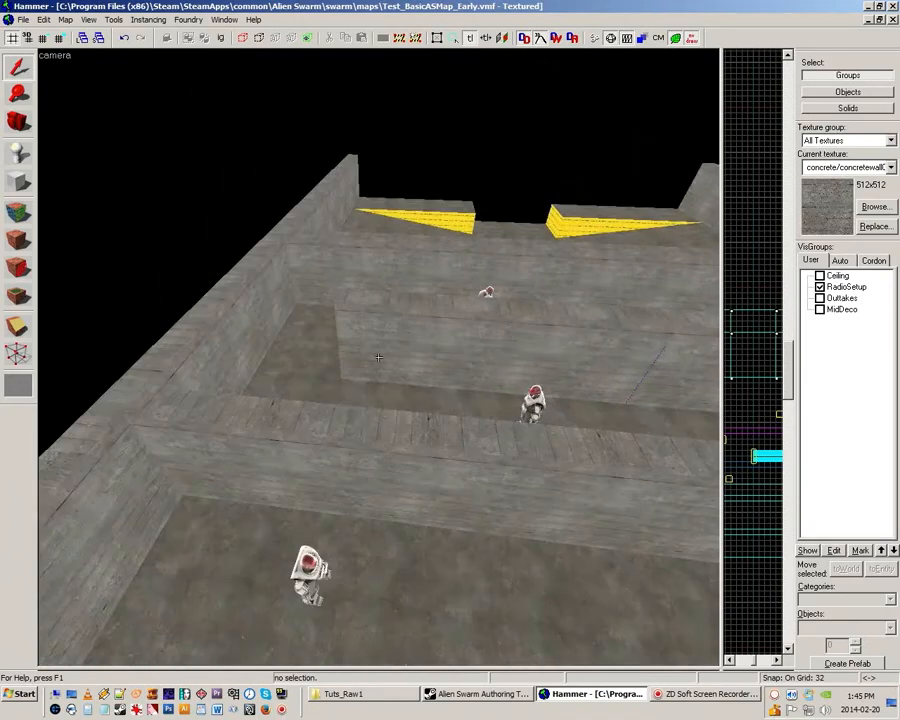
key(z)
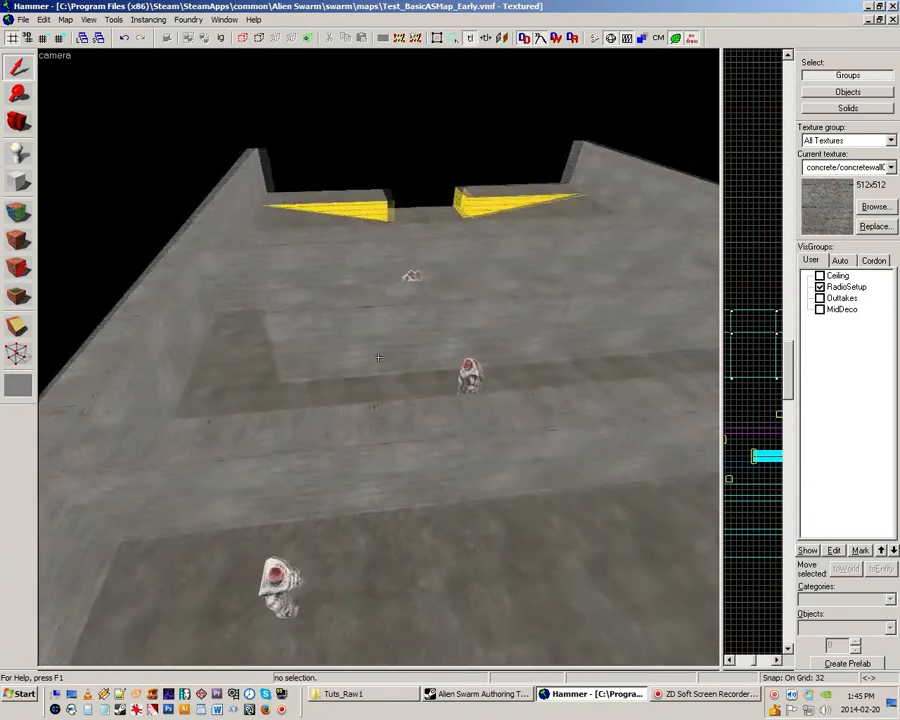
key(z)
key(z)
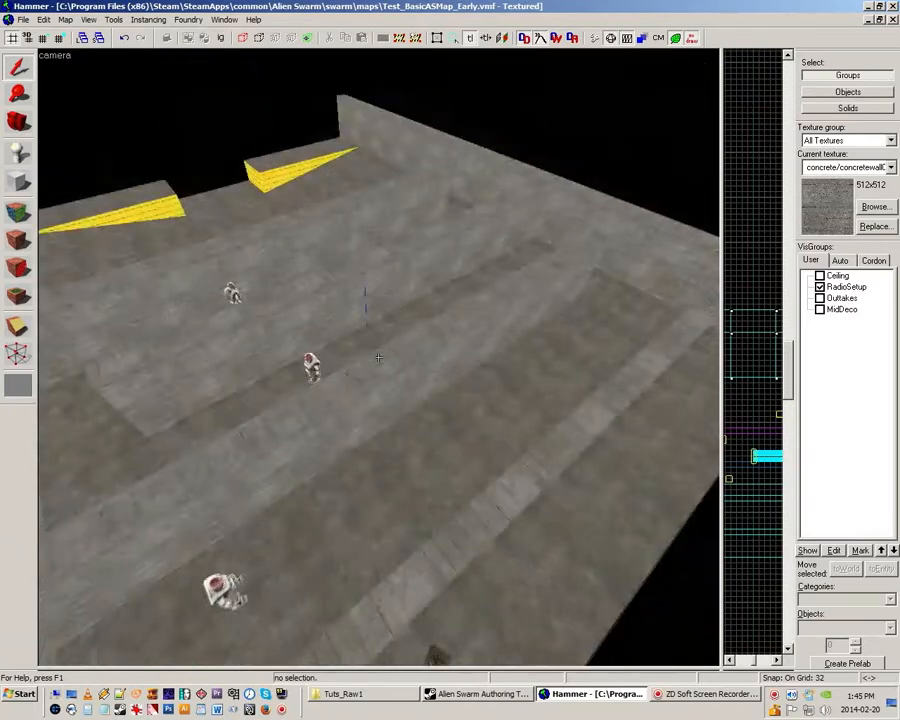
key(z)
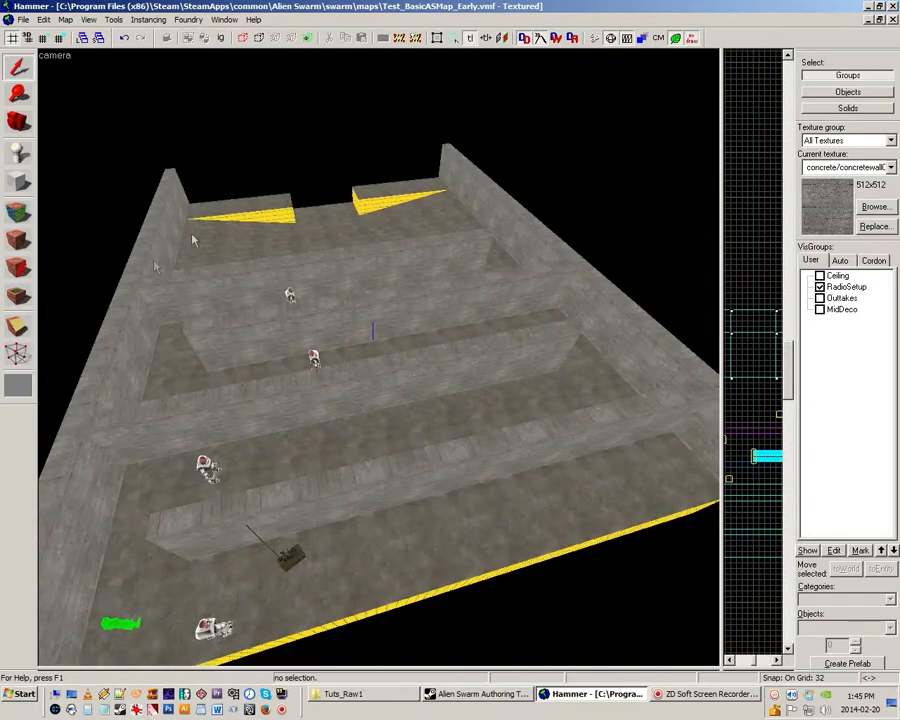
key(z)
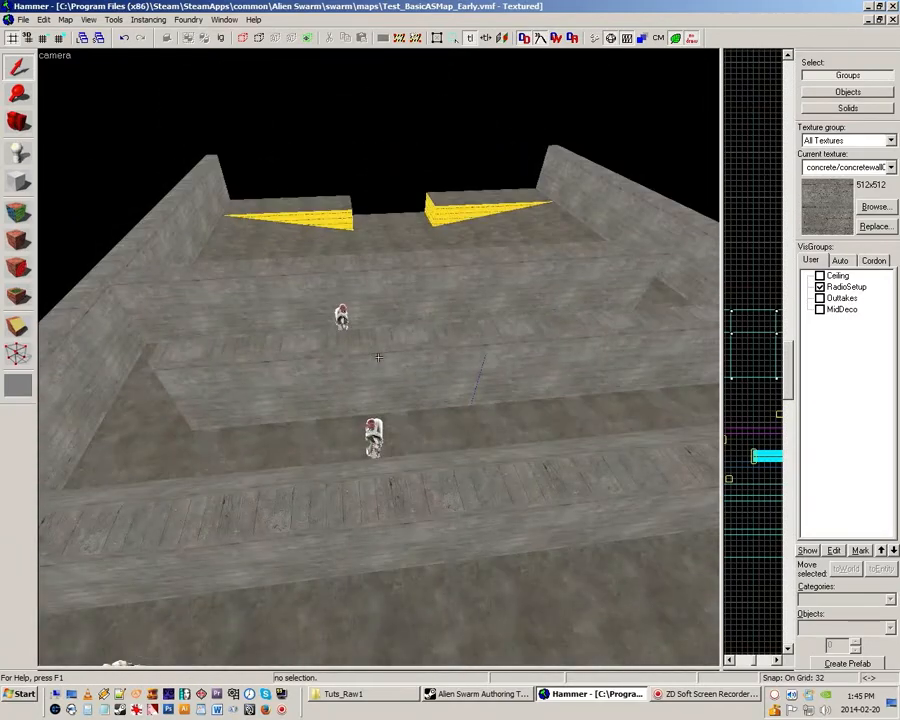
key(z)
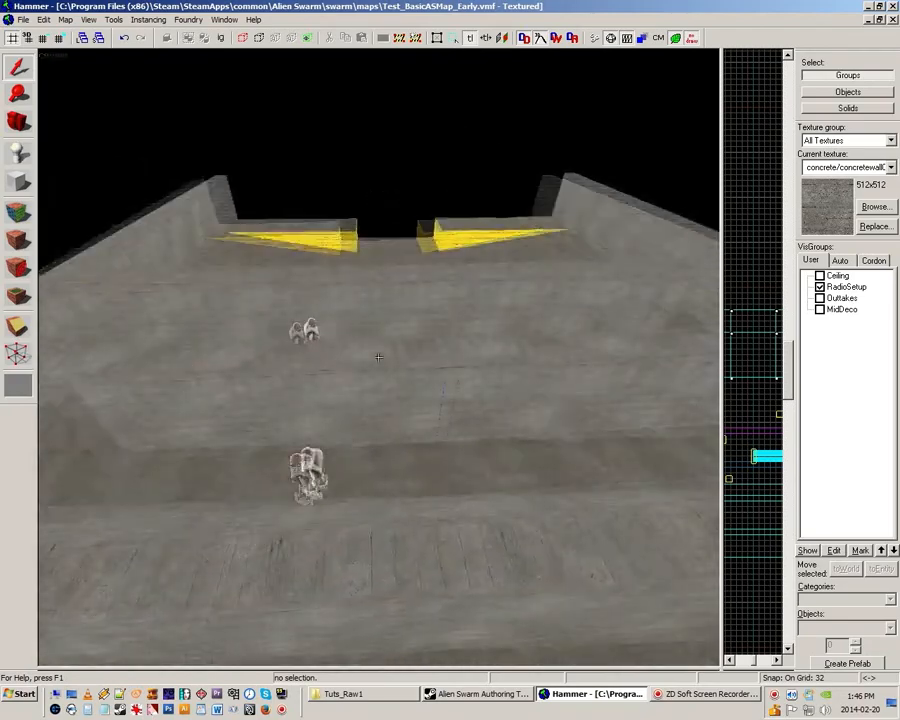
key(z)
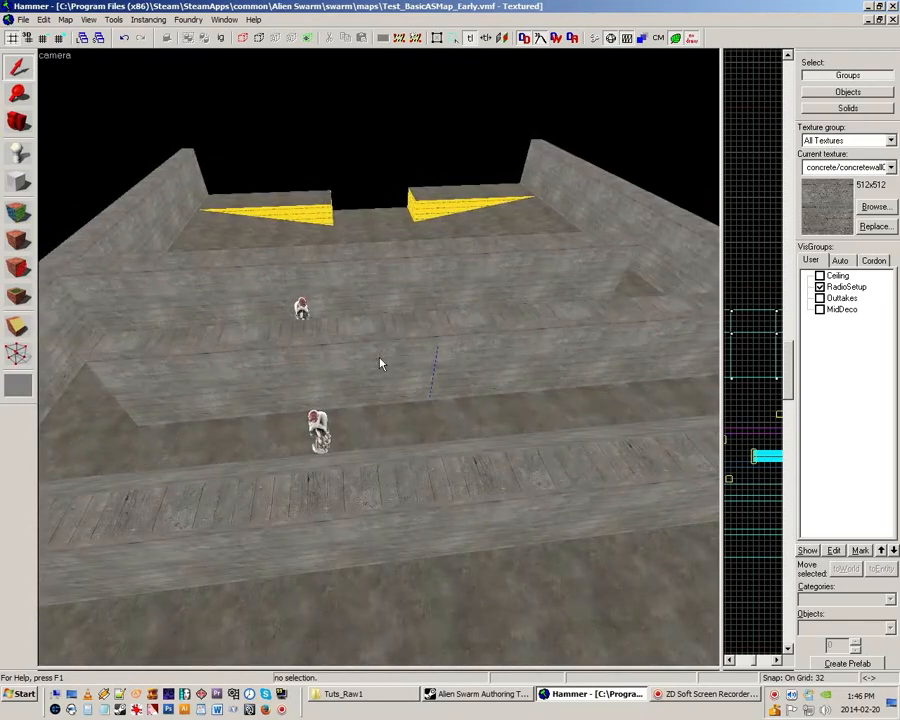
key(z)
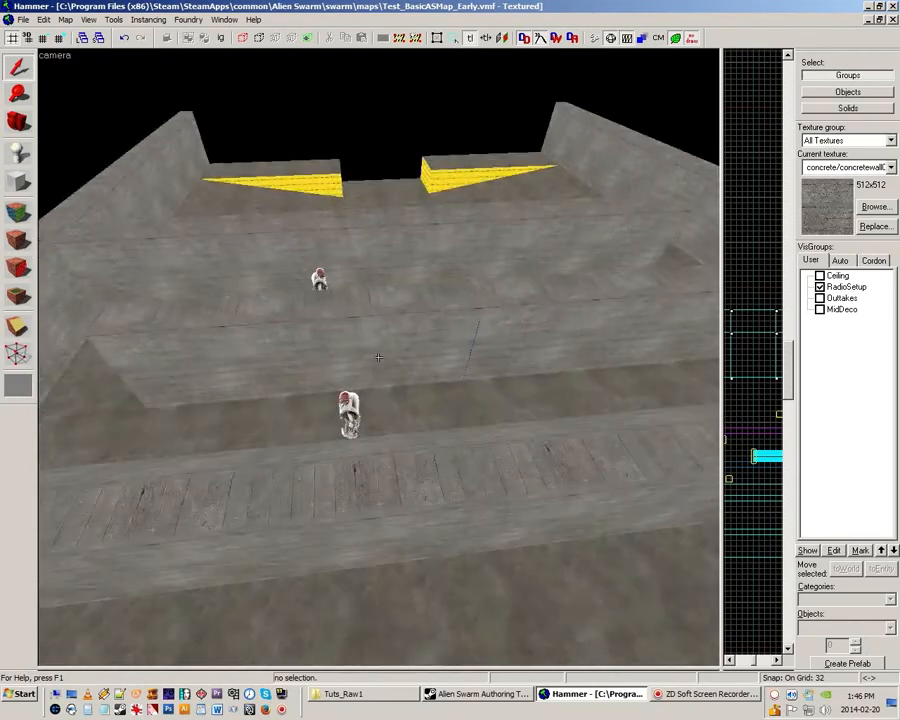
key(z)
key(z)
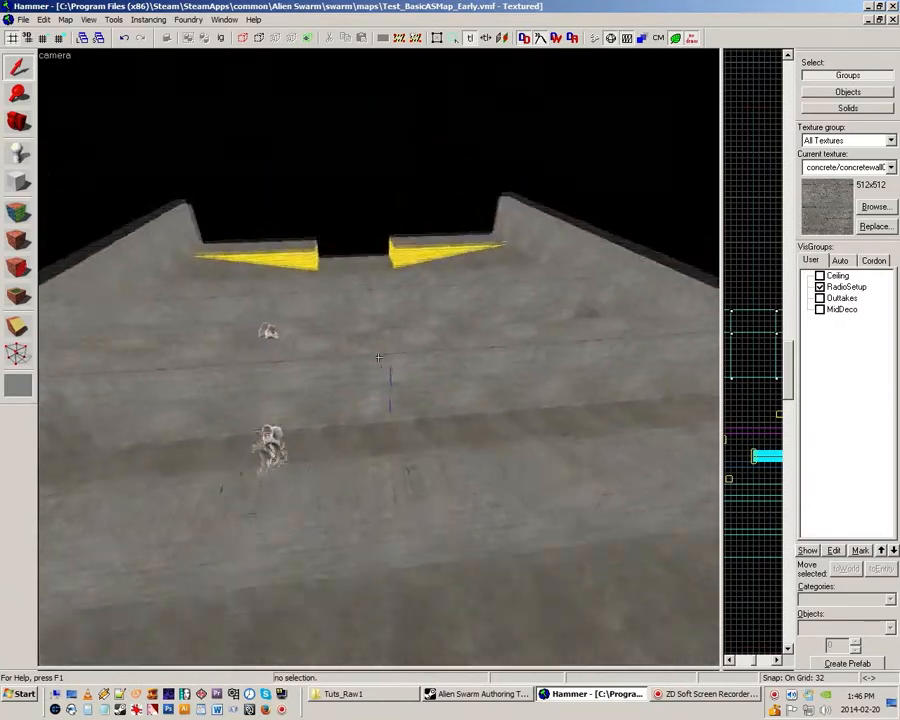
key(z)
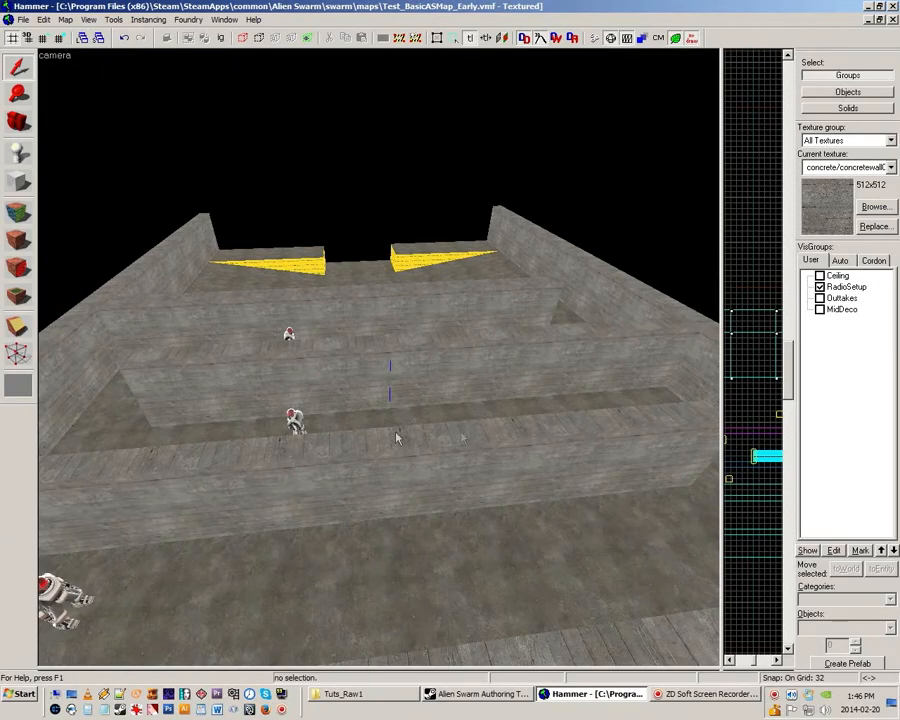
key(z)
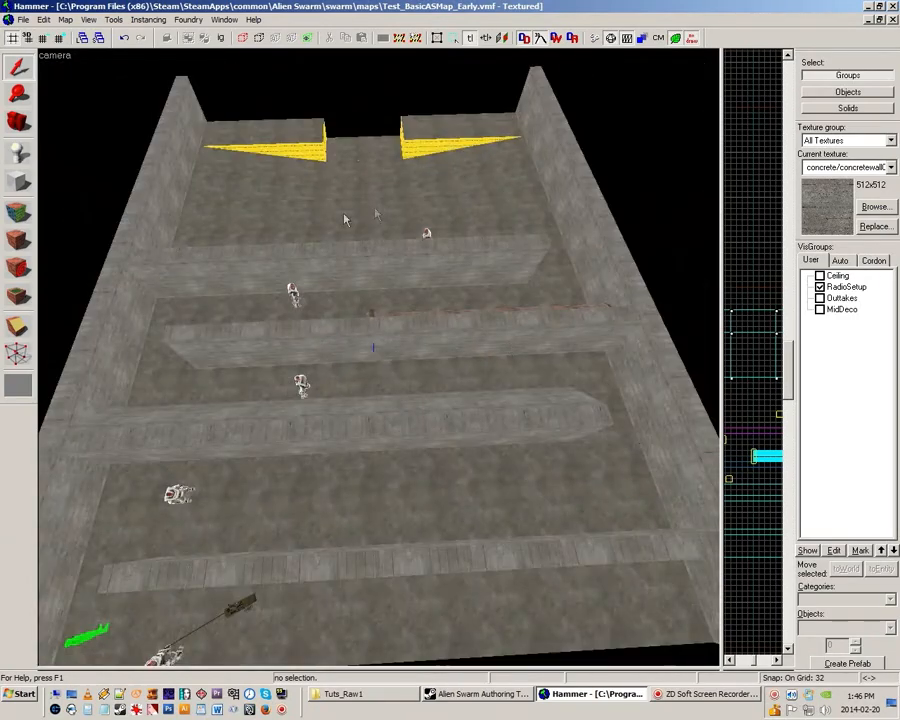
key(z)
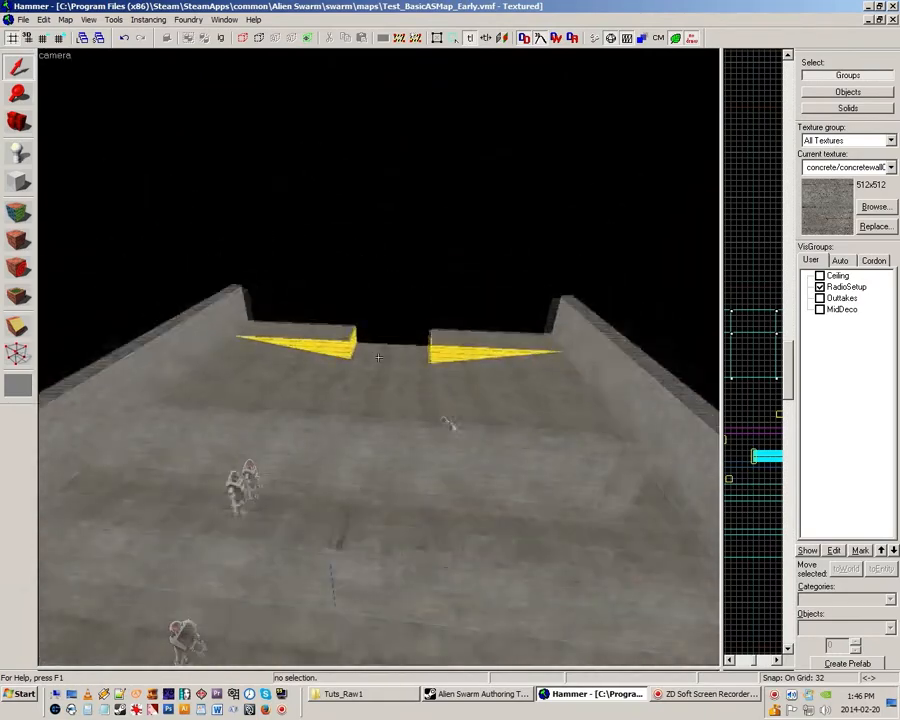
key(z)
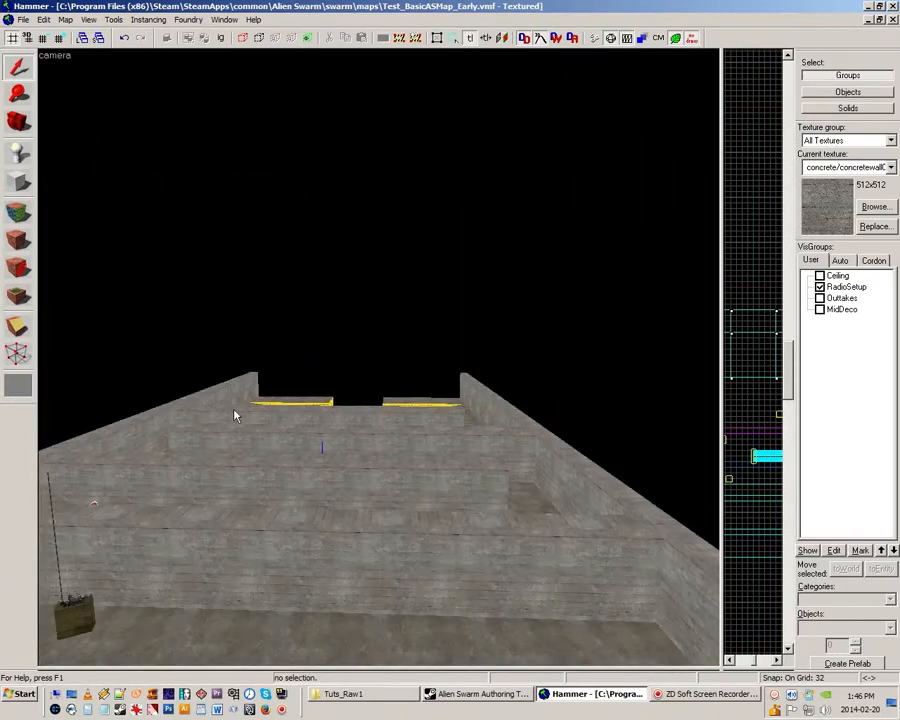
Select both long outer side walls and raise their tops to make them 576 units high
key(z)
key(z)
click(387, 388)
key(z)
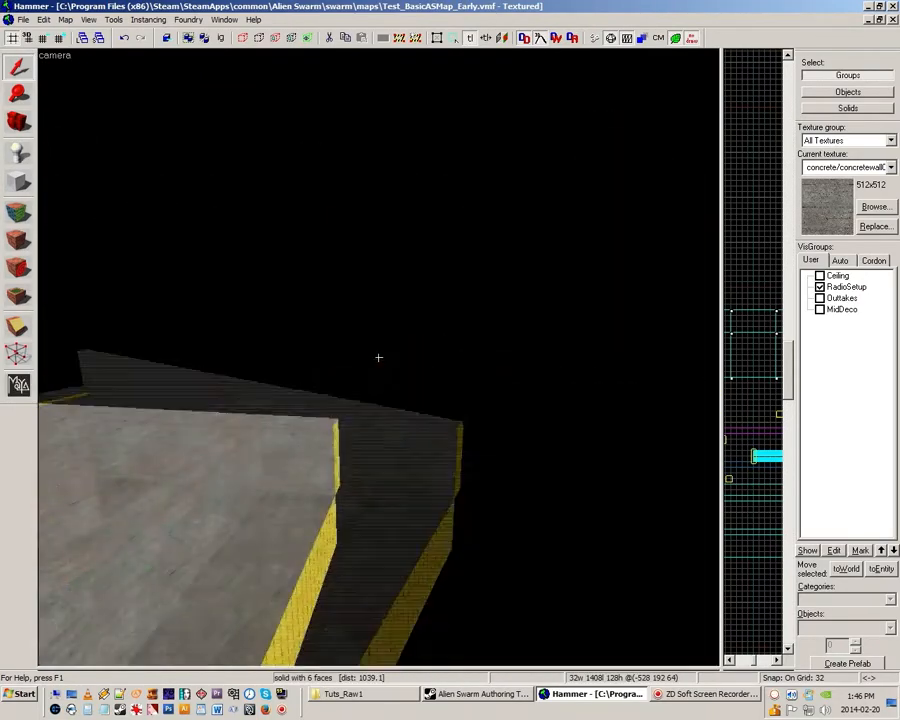
key(z)
ctrl+click(379, 376)
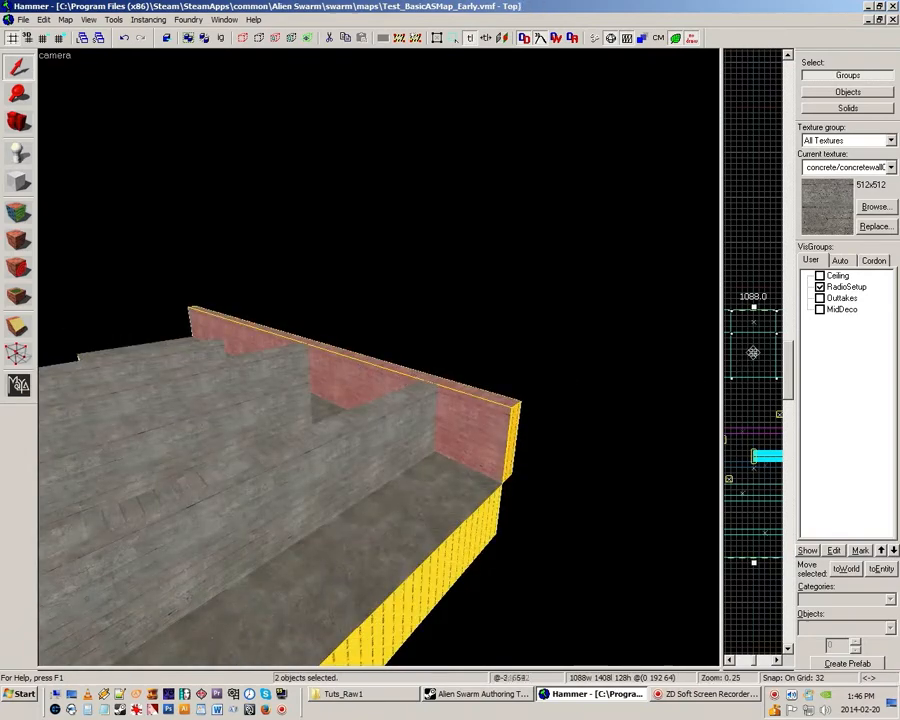
drag(724, 364, 411, 372)
key(Tab)
drag(517, 338, 525, 263)
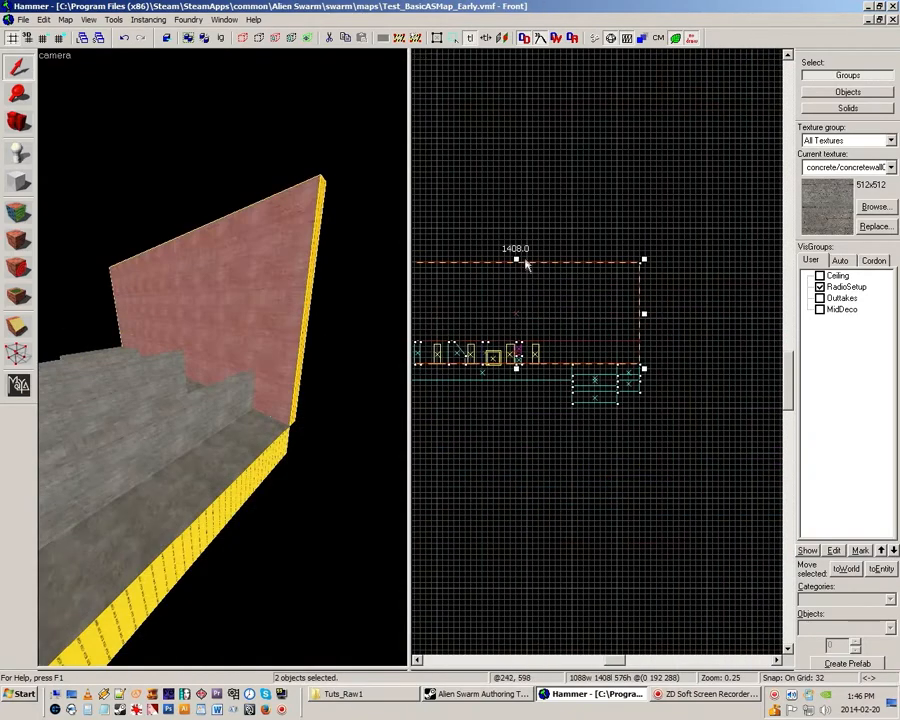
key(Escape)
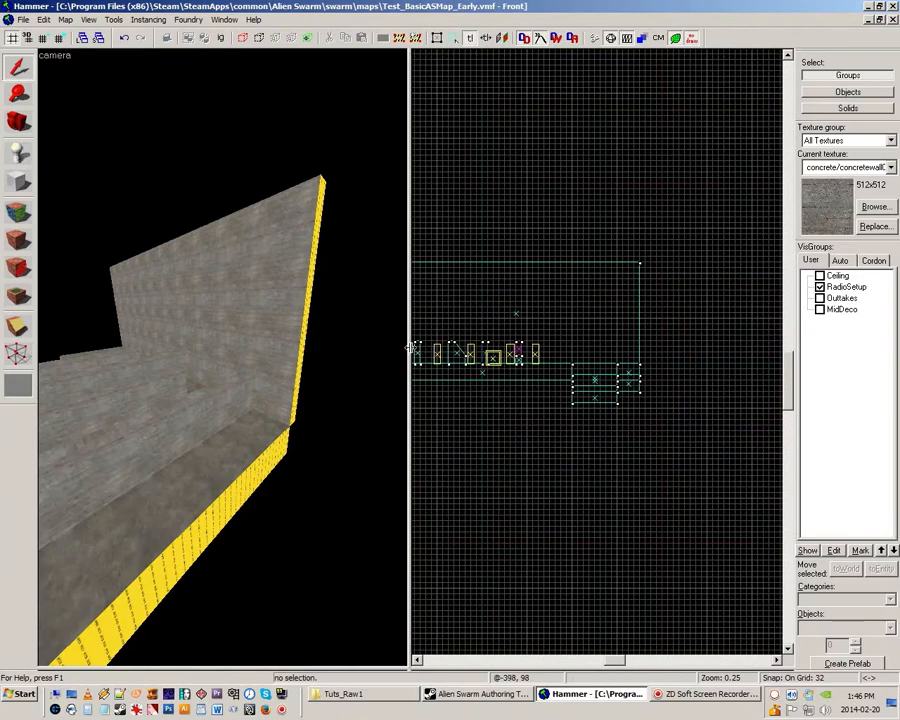
Examine the raised outer walls and the open space between them from inside, above and a distance
drag(410, 347, 600, 357)
key(z)
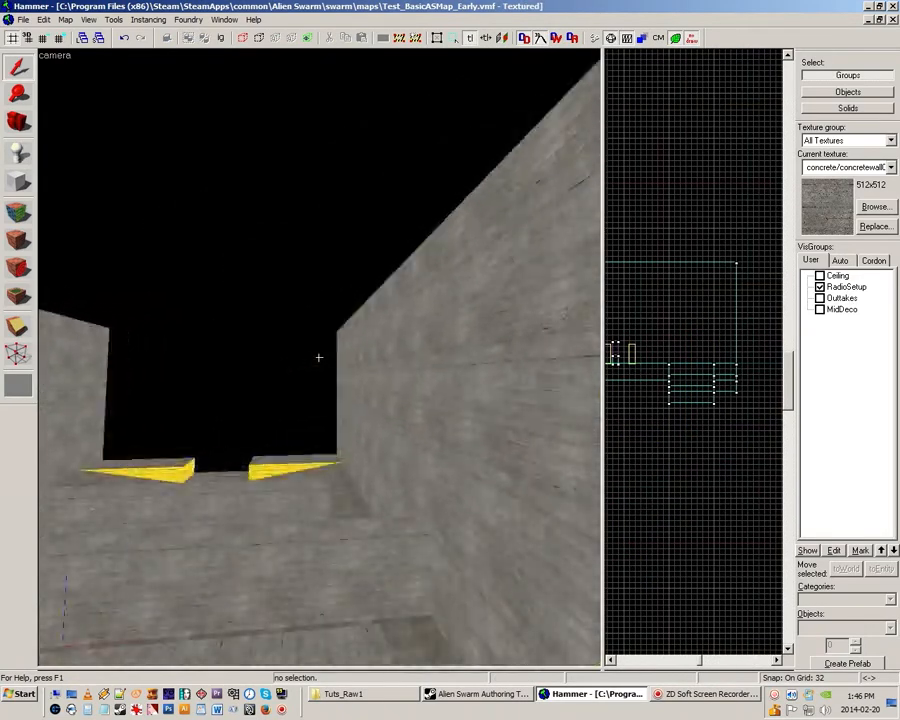
key(s)
key(z)
key(z)
key(w)
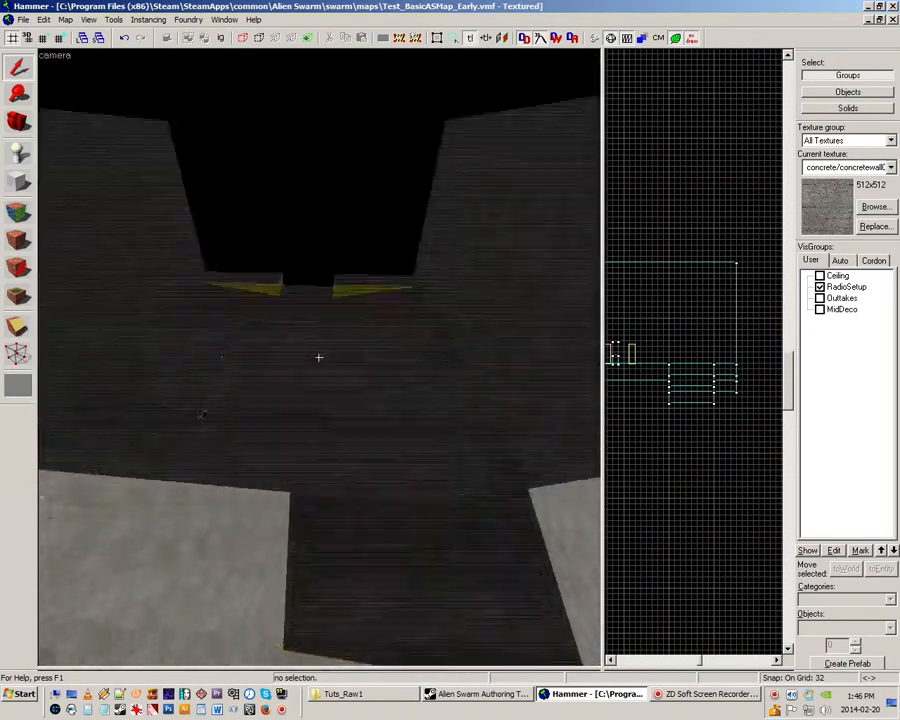
key(s)
key(z)
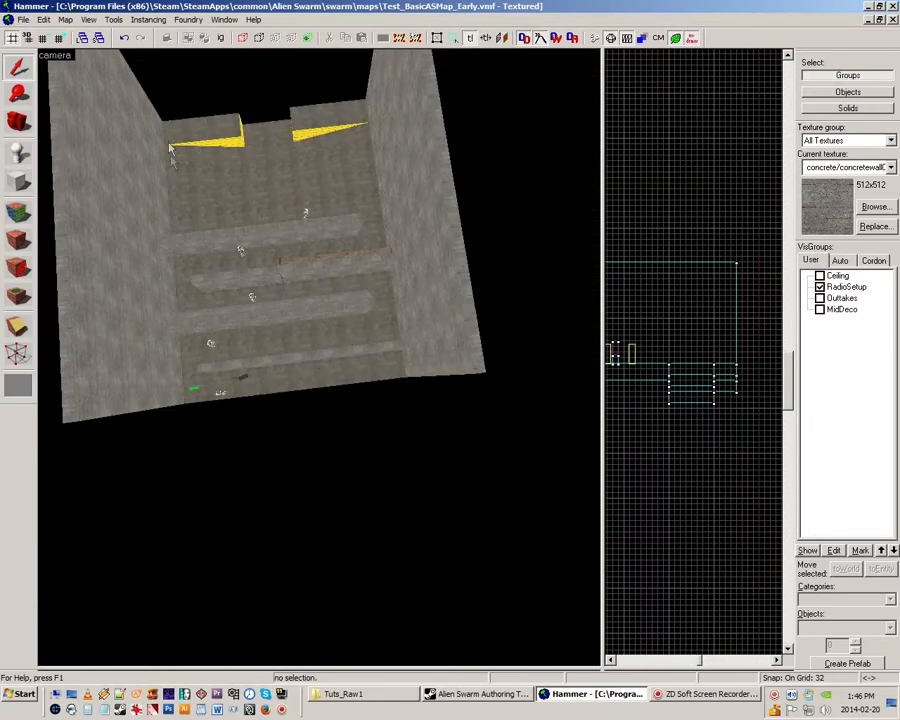
key(z)
key(w)
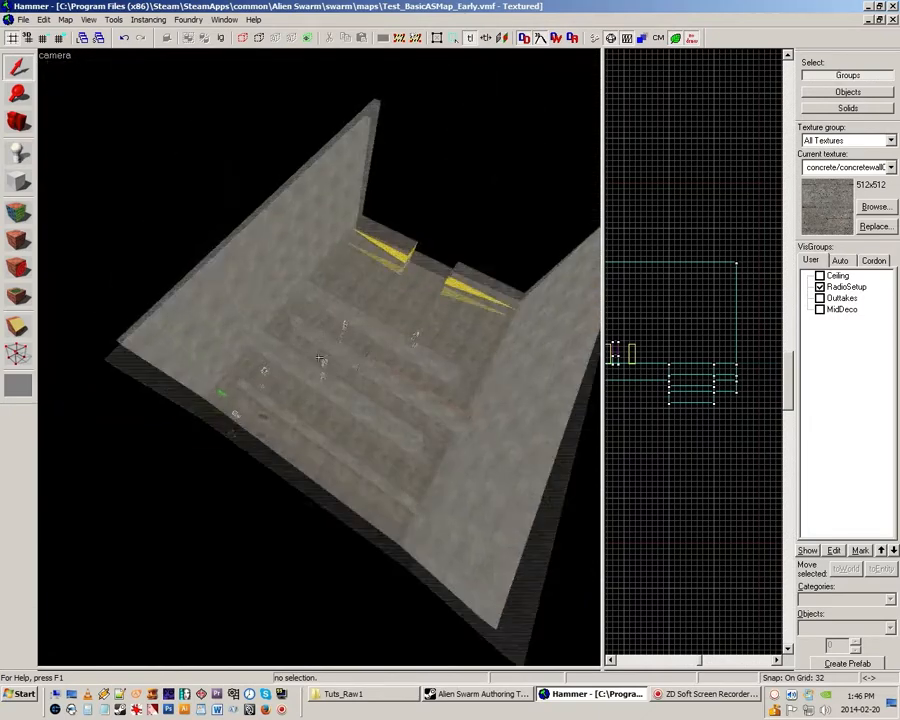
Clone the tall outer wall beside the soldiers' starting end and shift the copy 256 units inward, parallel to the original
key(z)
click(137, 347)
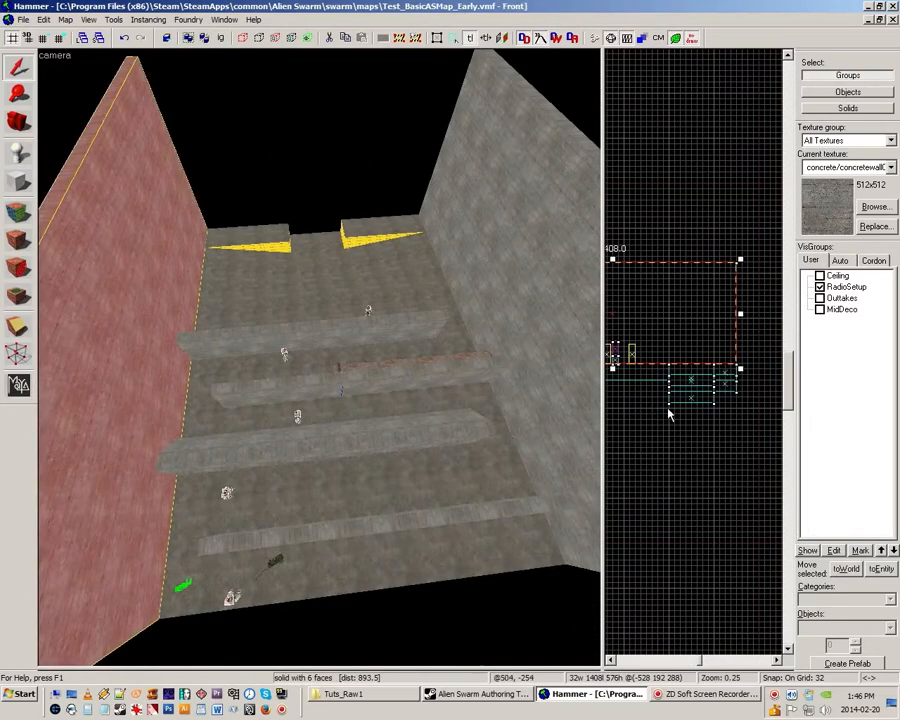
key(shift+Right)
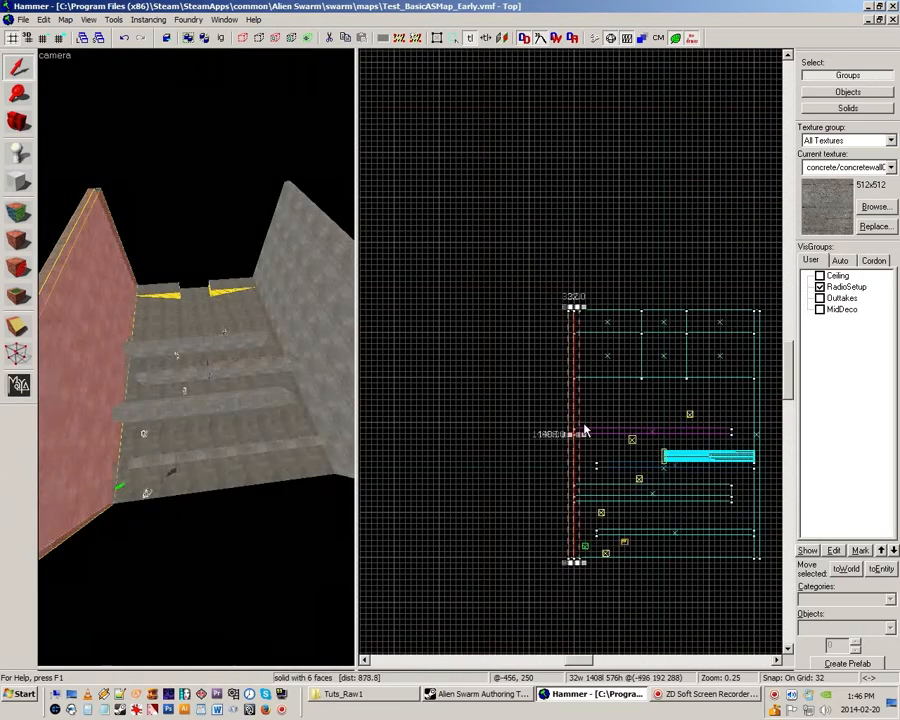
key(Right)
key(Right)
key(Right)
key(Right)
key(Right)
key(Right)
key(Right)
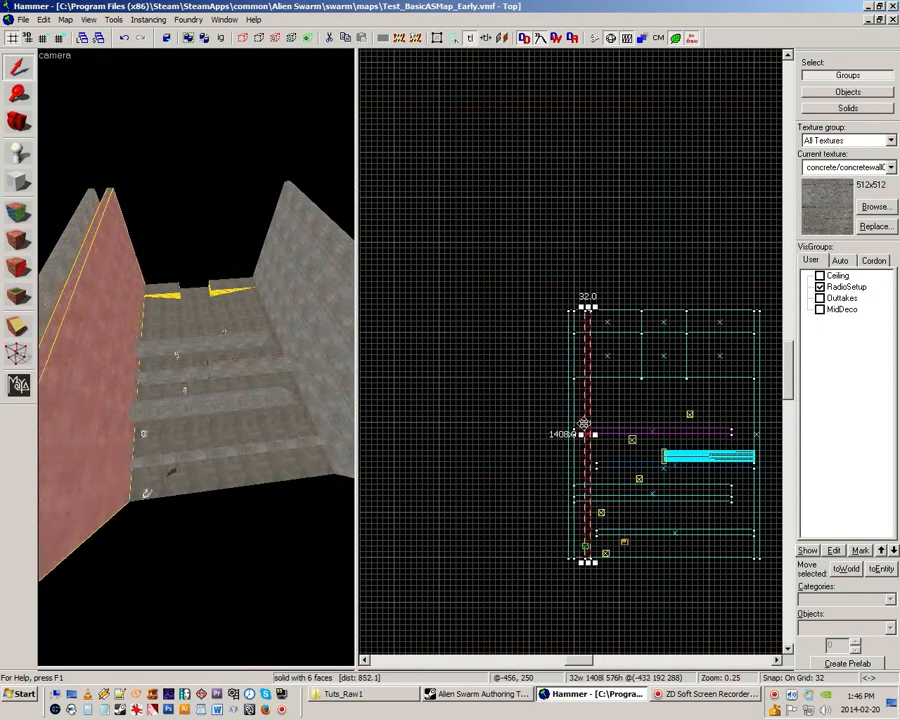
Shrink the copied wall to a 32 by 32 unit beam and lower it below the outer walls' tops
key(Tab)
scroll(616, 412, up, 3)
drag(617, 409, 624, 250)
key(Down)
key(Down)
key(Down)
key(Down)
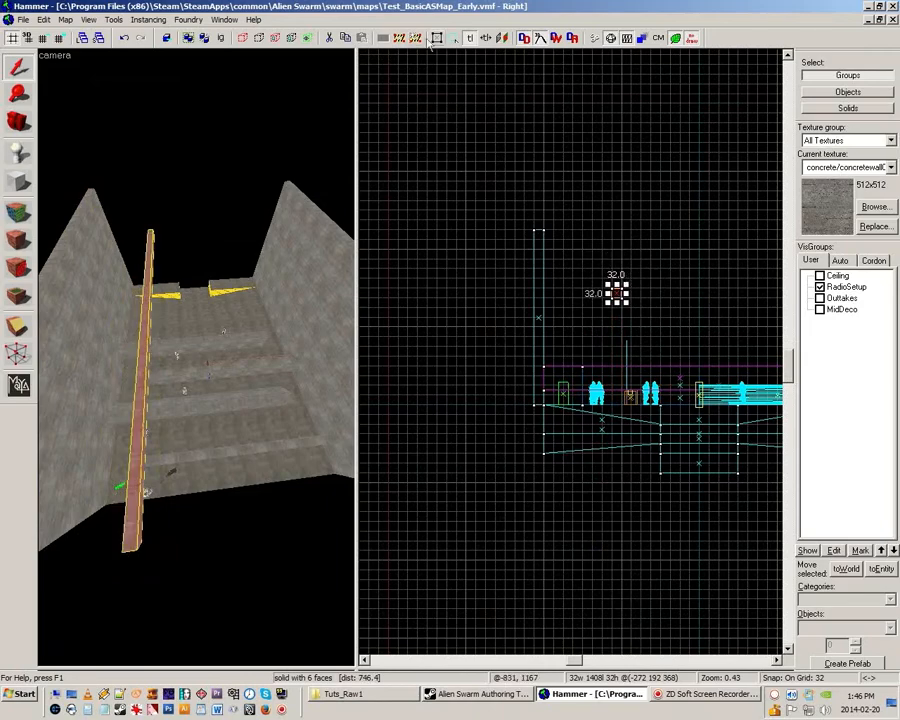
Apply the tools/toolsnodraw texture to all faces of the overhead beam
click(383, 57)
click(384, 74)
key(shift+a)
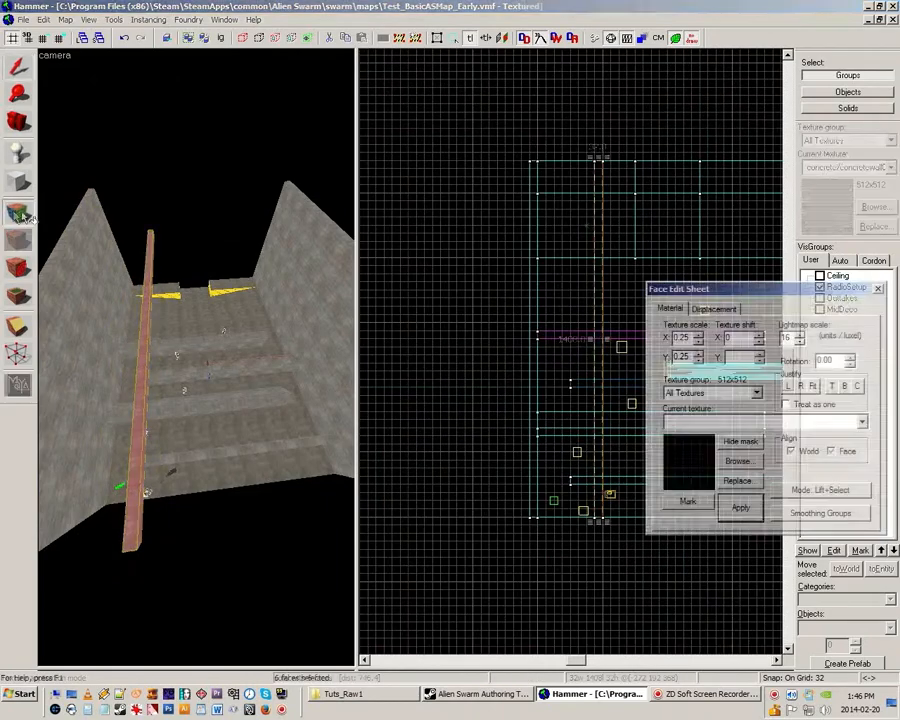
click(738, 461)
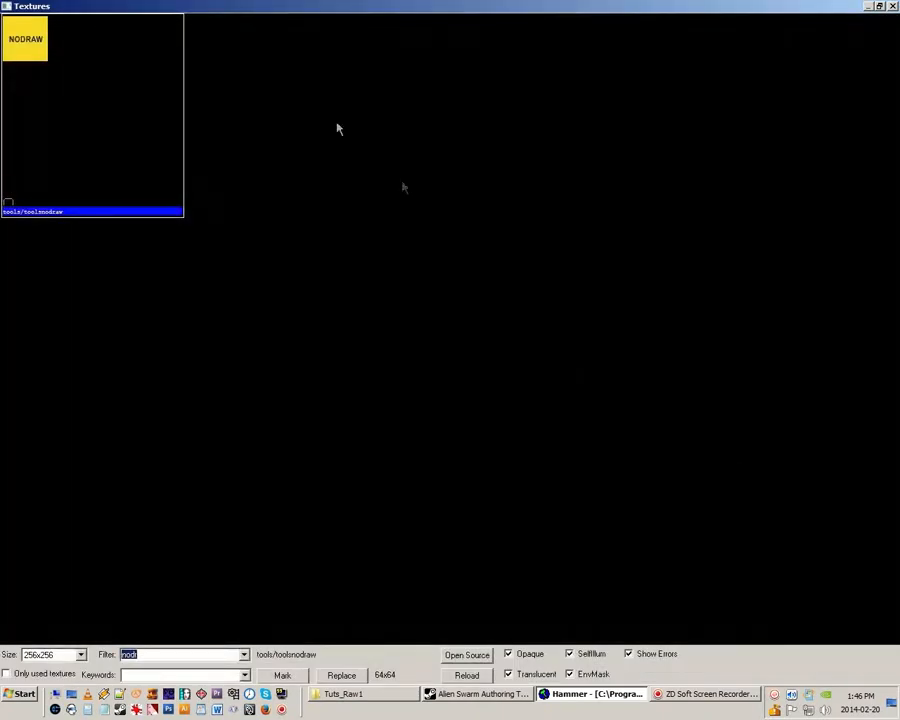
double_click(140, 148)
click(752, 514)
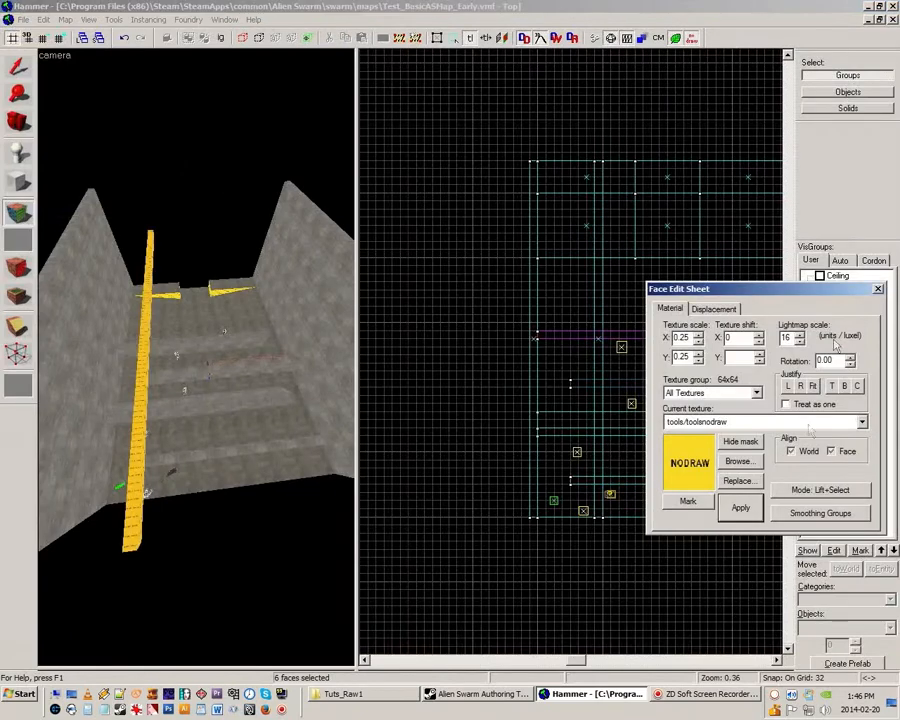
click(878, 290)
Clone the nodraw beam and resize the copy into a perpendicular crosspiece 192 units long and about 32 units wide
click(141, 372)
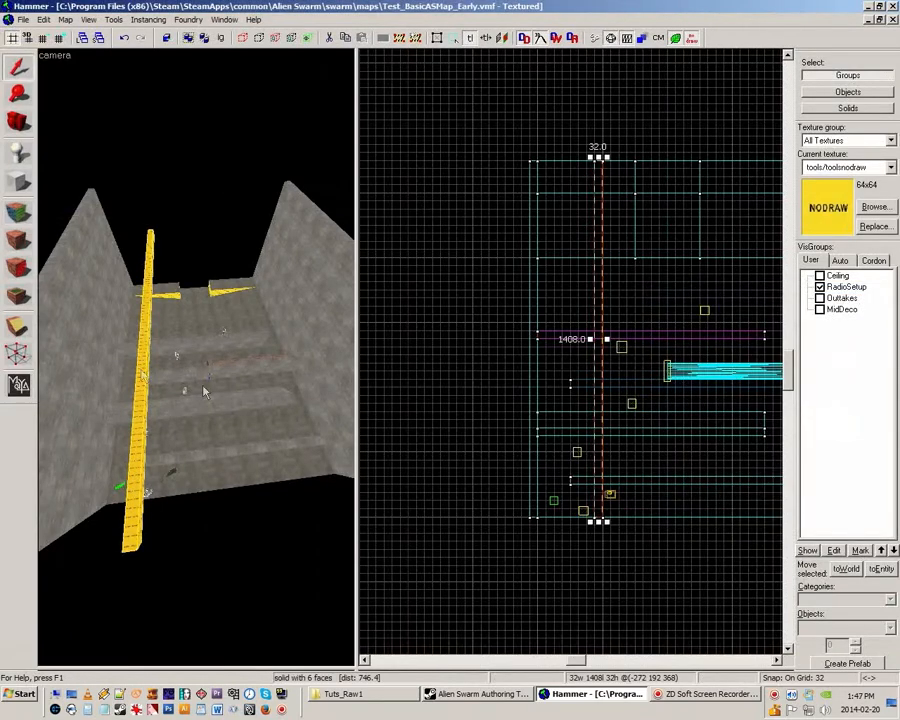
shift+drag(585, 423, 634, 423)
drag(667, 385, 667, 335)
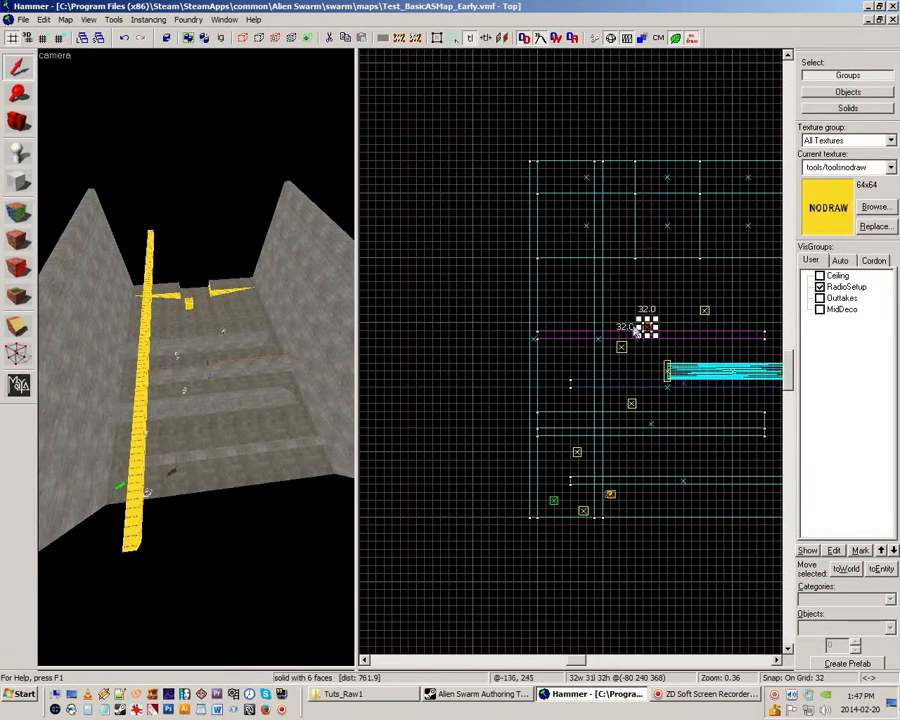
drag(646, 326, 590, 331)
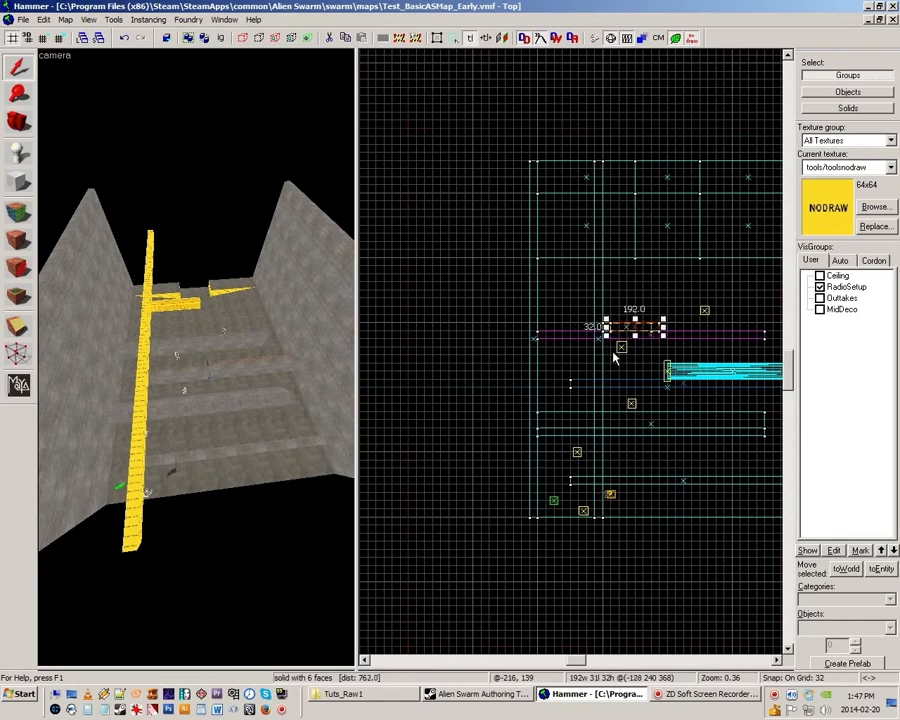
Clone the nodraw crosspiece, shift the copy farther from the long beam, and rotate it 90 degrees to run parallel to that beam
key(Right)
key(Right)
key(Right)
key(Right)
key(Right)
key(Right)
key(Right)
key(Right)
click(692, 326)
drag(680, 335, 704, 375)
Move the rotated copy to the open end of the crosspiece and lengthen it both ways to about 1216 units
key(Left)
key(Left)
key(Left)
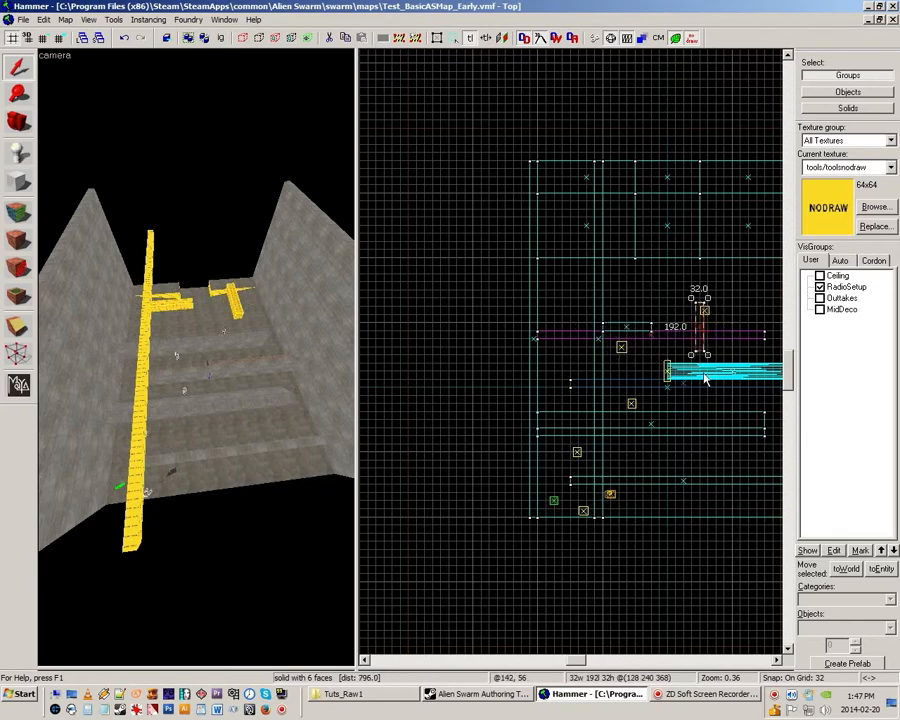
key(Left)
key(Left)
click(655, 350)
click(655, 350)
drag(659, 298, 659, 166)
drag(666, 355, 667, 481)
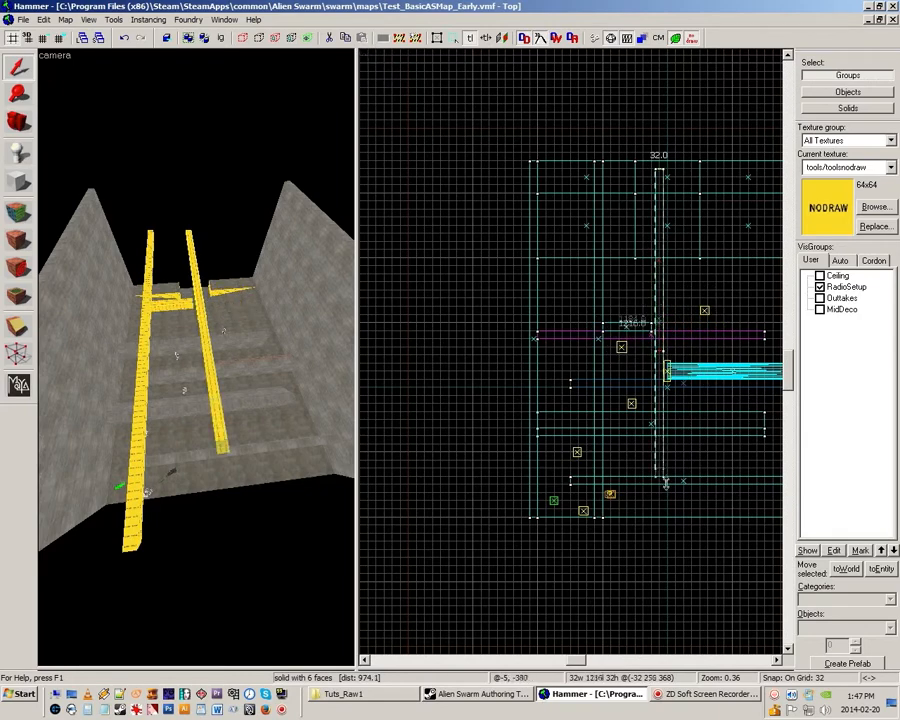
Clone the two long beams and their crosspiece together, rotate the copies 90 degrees, and position them across the originals as a grid
ctrl+click(180, 303)
ctrl+click(147, 324)
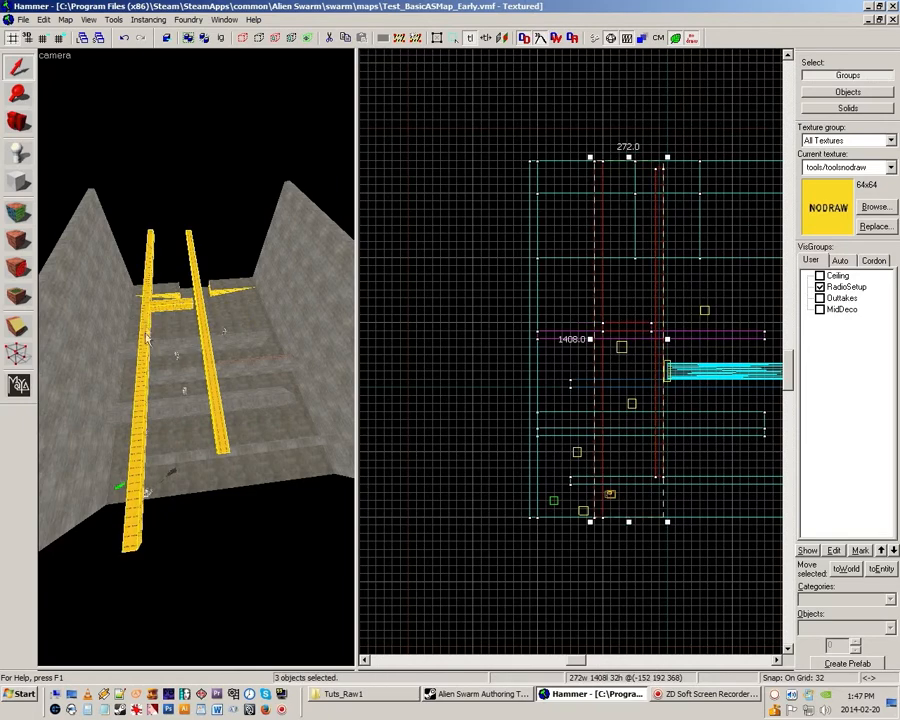
scroll(577, 370, down, 2)
shift+drag(641, 265, 692, 265)
mouse_move(687, 220)
mouse_down()
mouse_move(712, 290)
mouse_move(685, 351)
mouse_up()
key(Left)
key(Left)
key(Down)
key(Down)
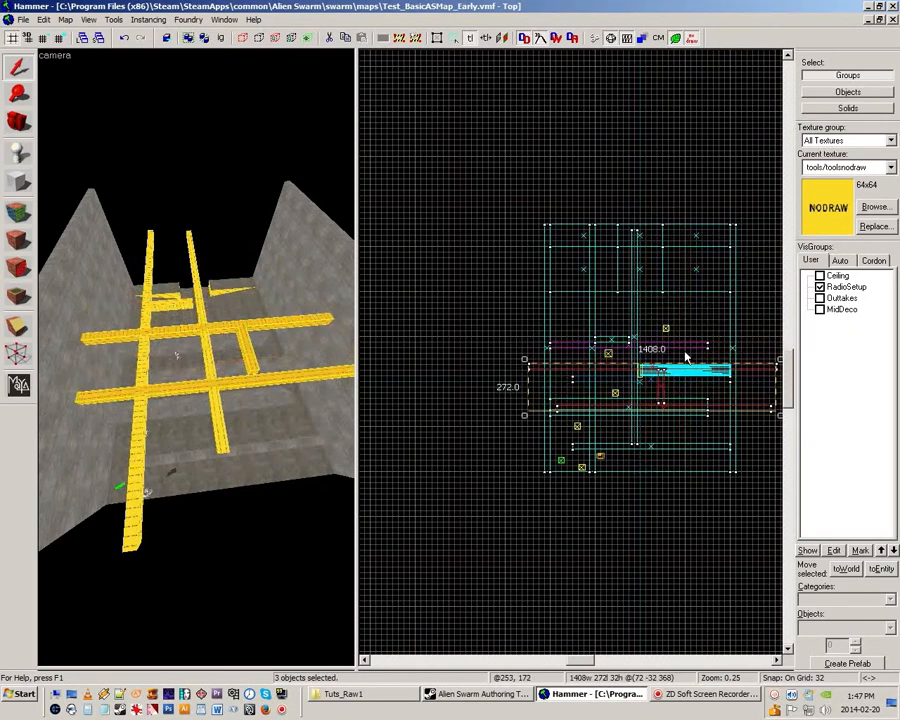
key(Left)
key(Down)
key(Down)
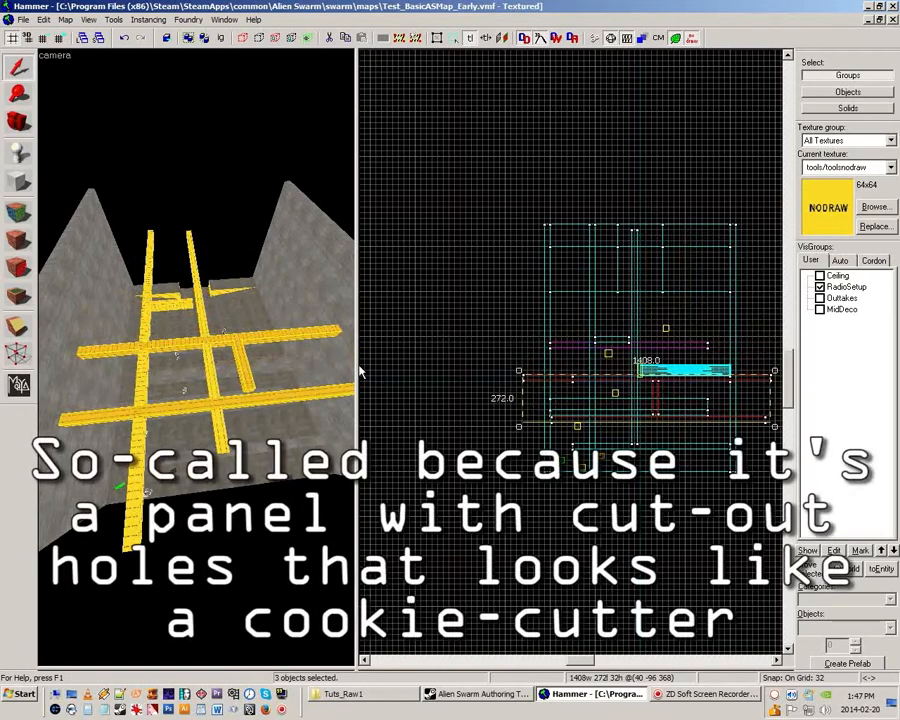
Enlarge the camera view and examine the overhead beam grid from several angles above the rooms
drag(360, 372, 667, 380)
key(Escape)
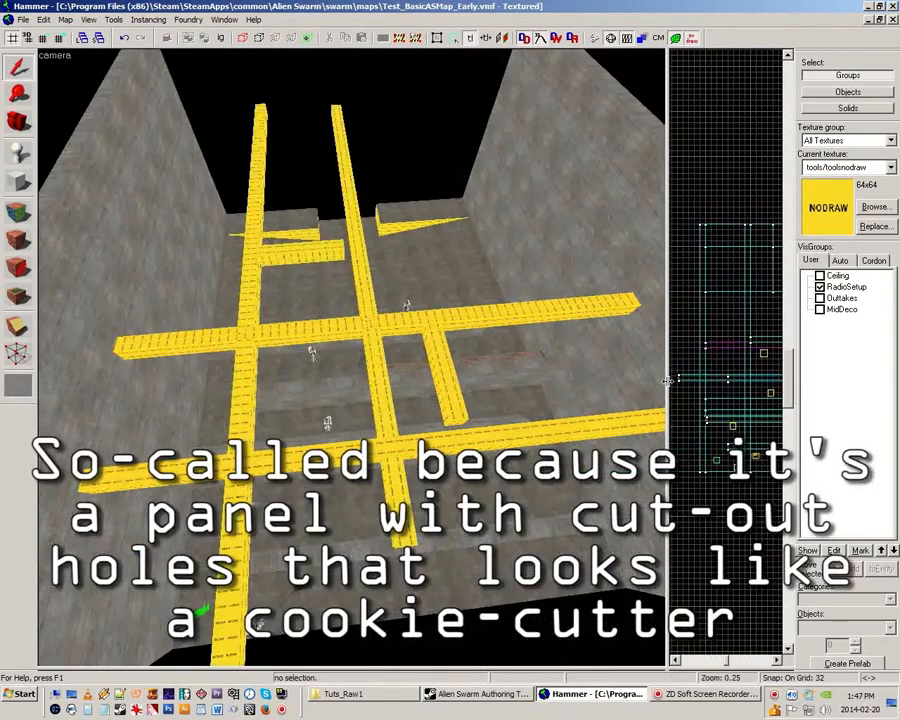
key(z)
key(d)
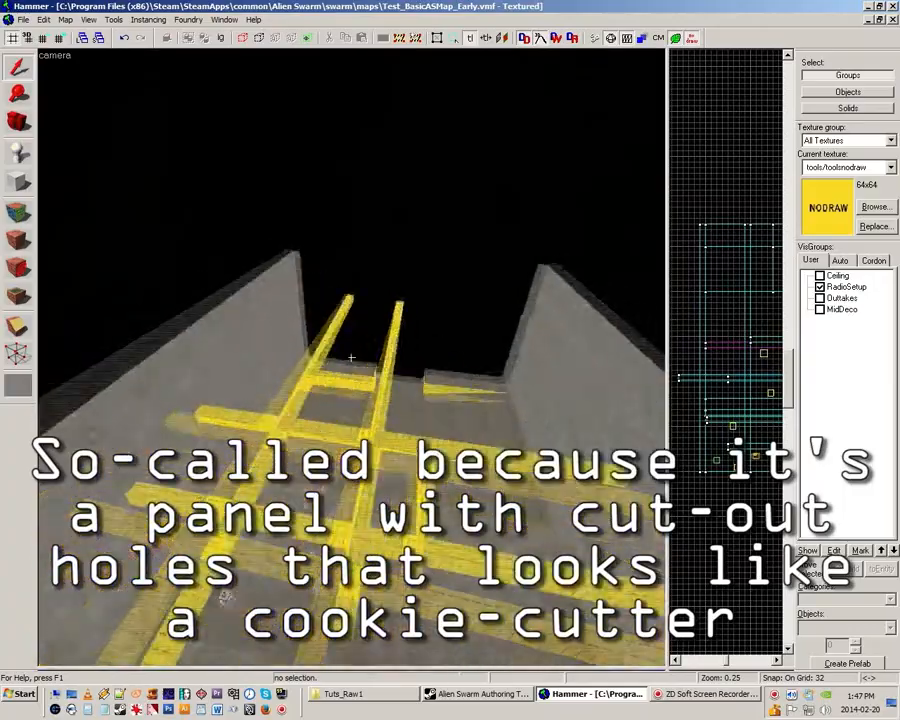
key(s)
key(w)
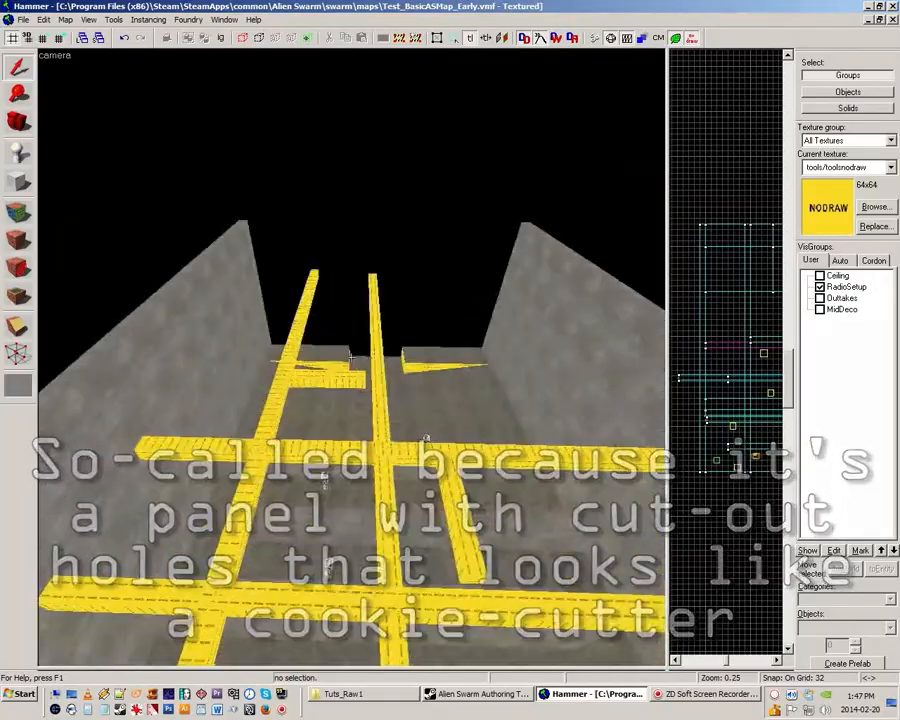
key(w)
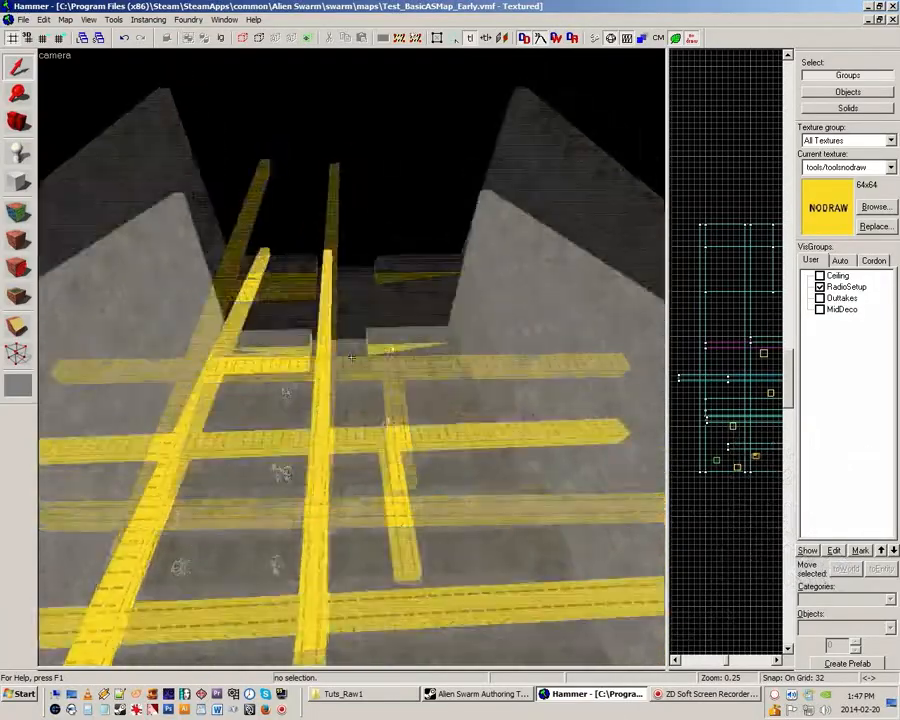
key(d)
key(s)
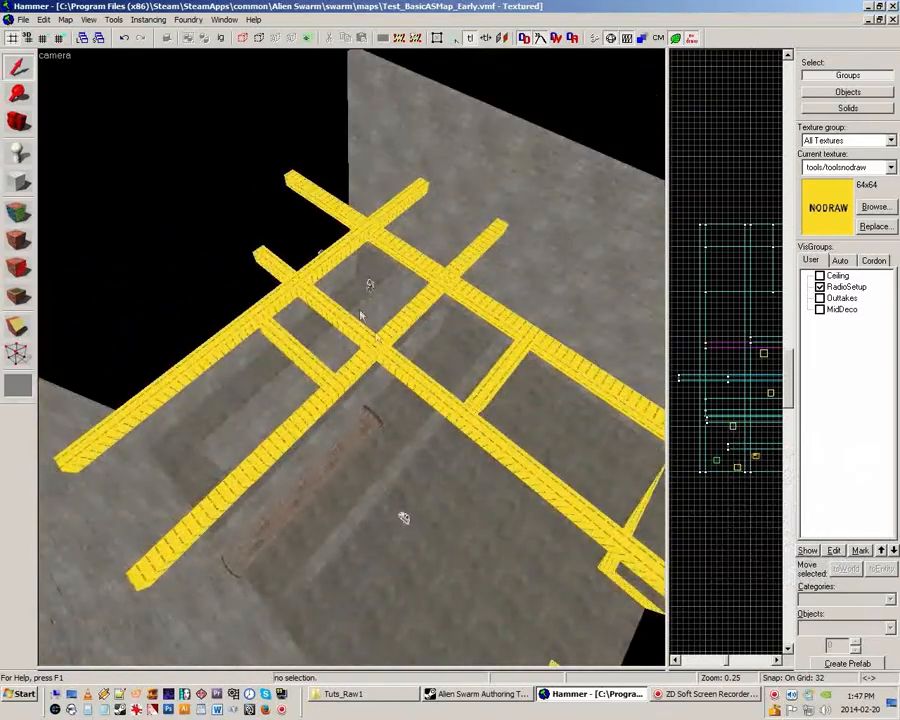
key(d)
key(s)
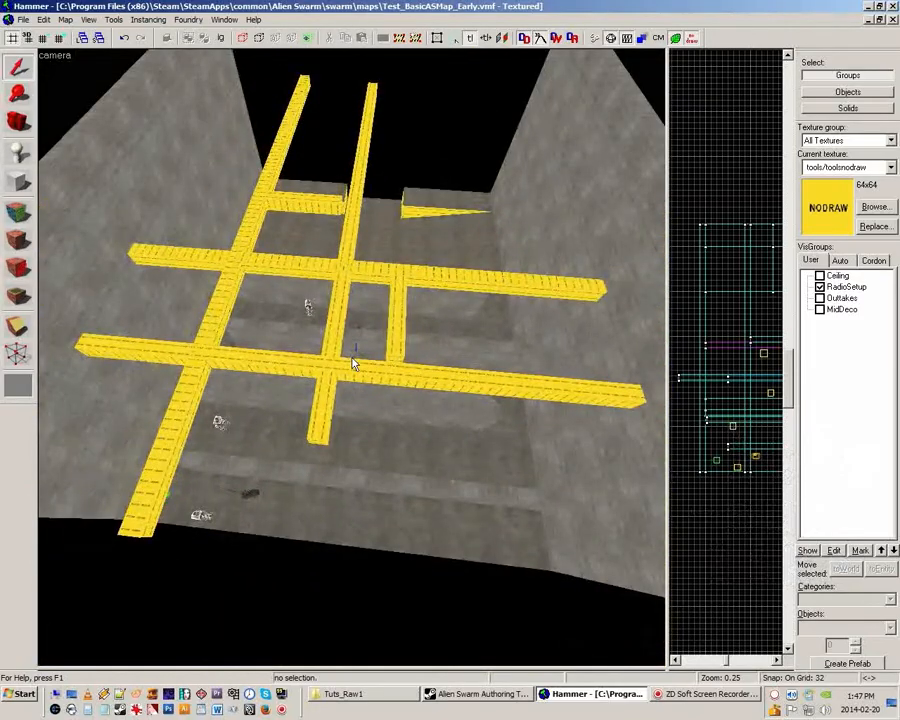
key(w)
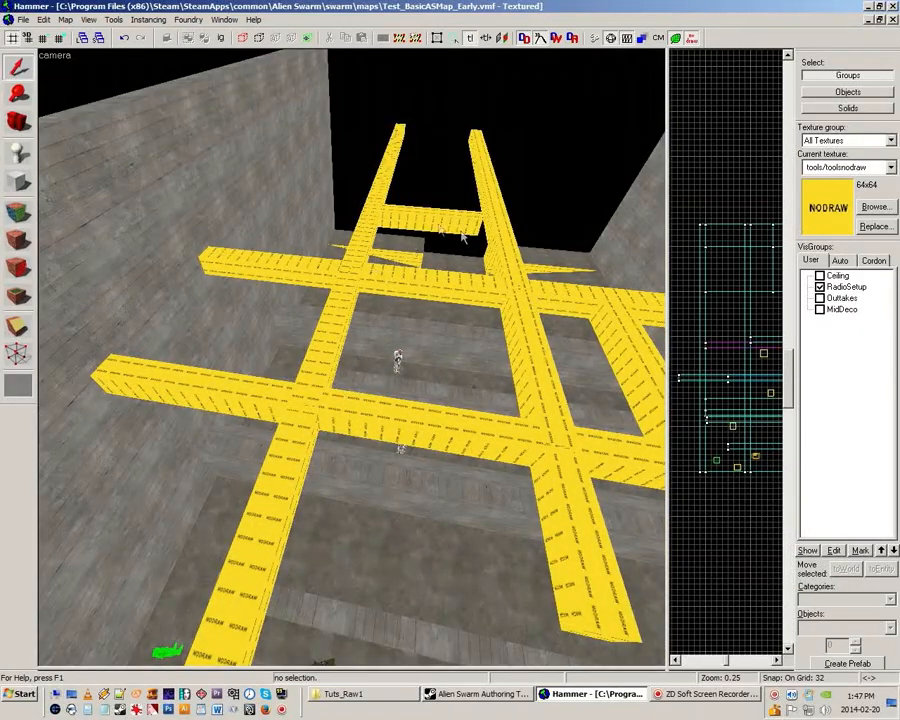
key(s)
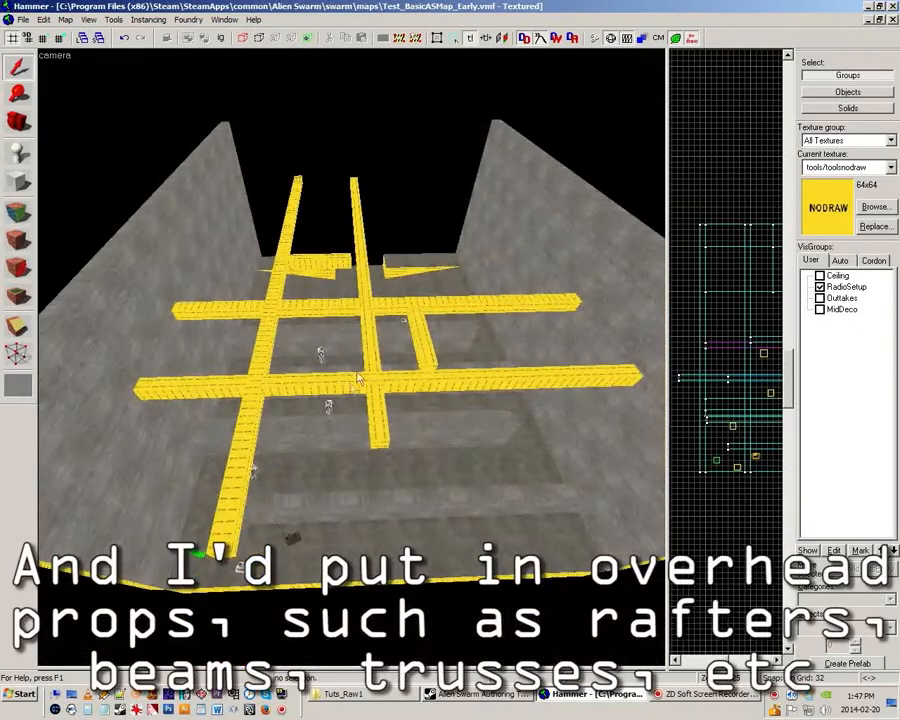
Delete the four long overhead nodraw beams and the short crosspiece between the two rotated ones
click(376, 347)
key(Delete)
click(421, 318)
key(Delete)
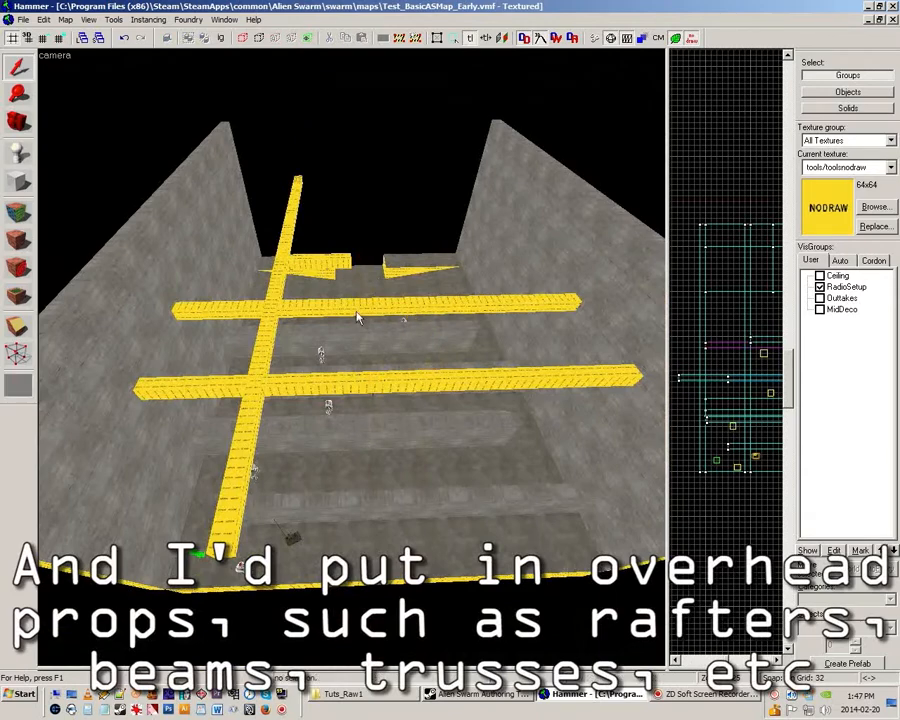
click(355, 310)
key(Delete)
click(279, 318)
key(Delete)
click(307, 392)
key(Delete)
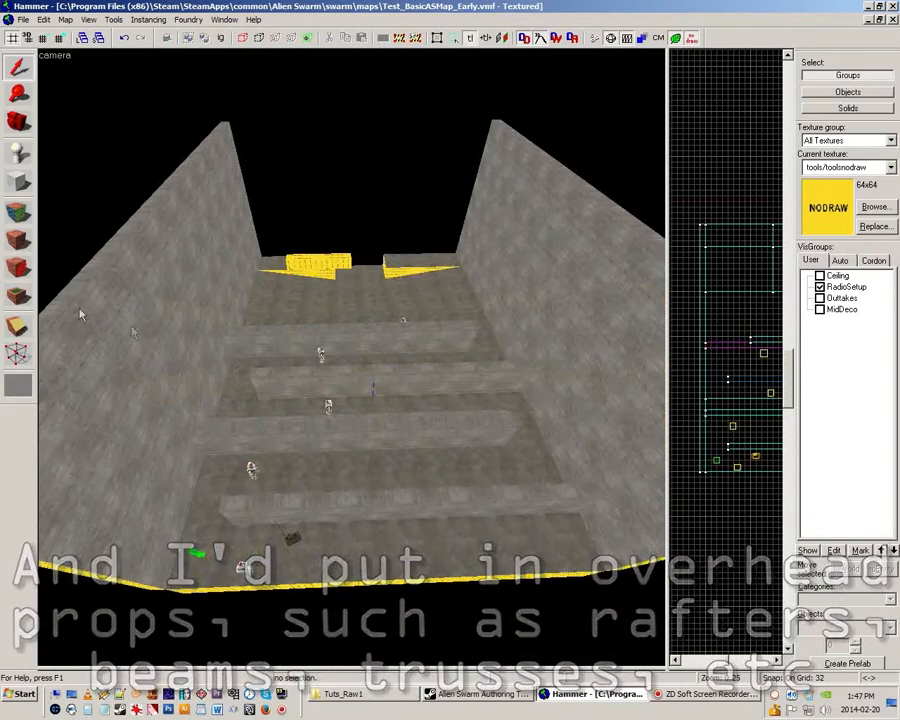
Lower the tops of both tall outer walls together so they are 128 units high
click(150, 320)
ctrl+click(632, 334)
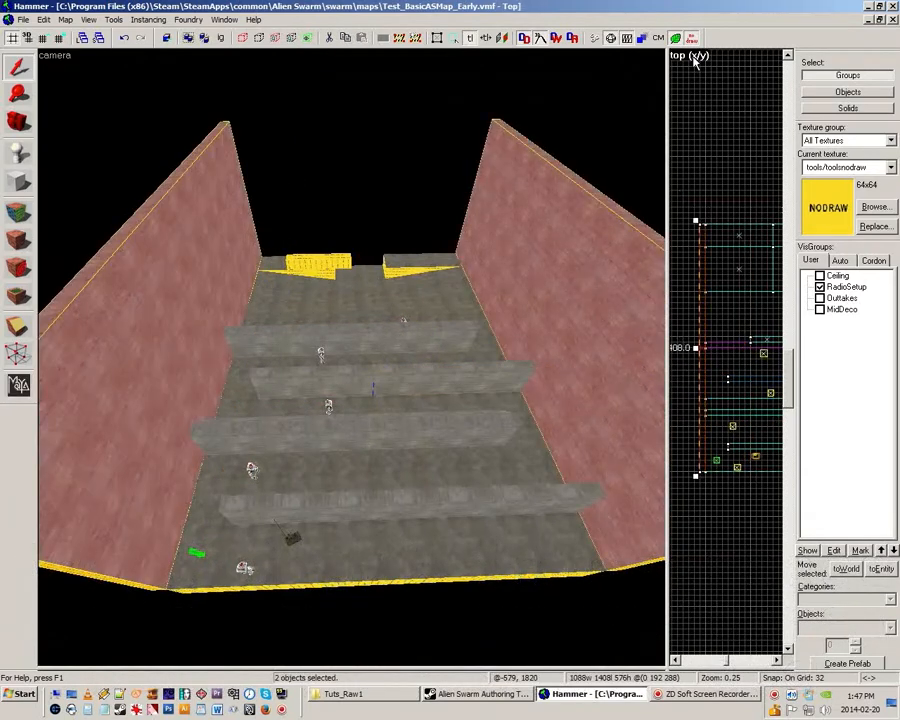
click(697, 58)
click(705, 81)
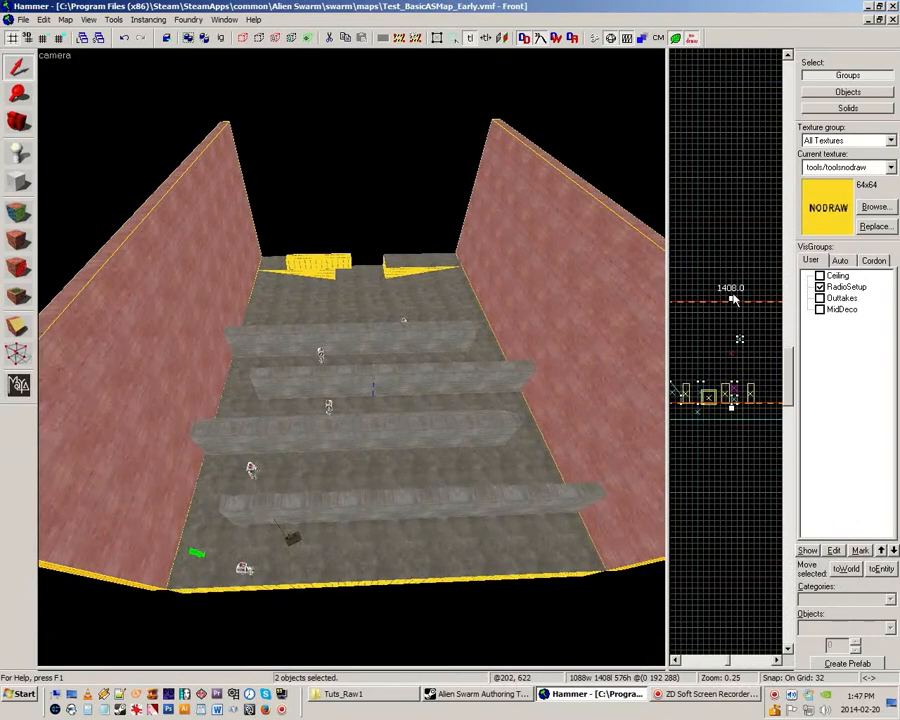
key(Escape)
click(157, 302)
ctrl+click(520, 262)
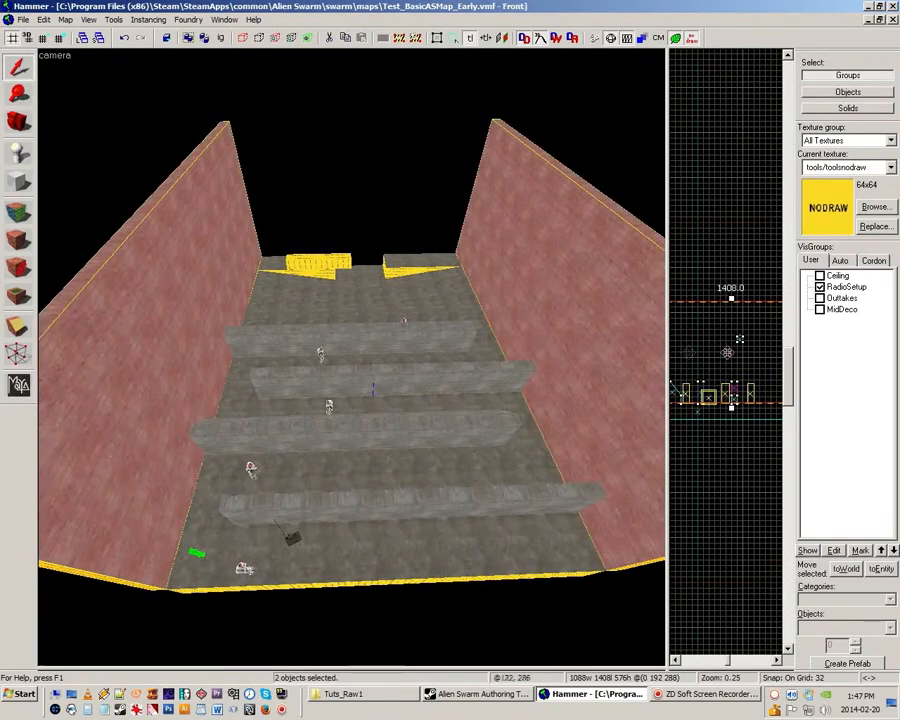
drag(731, 298, 733, 374)
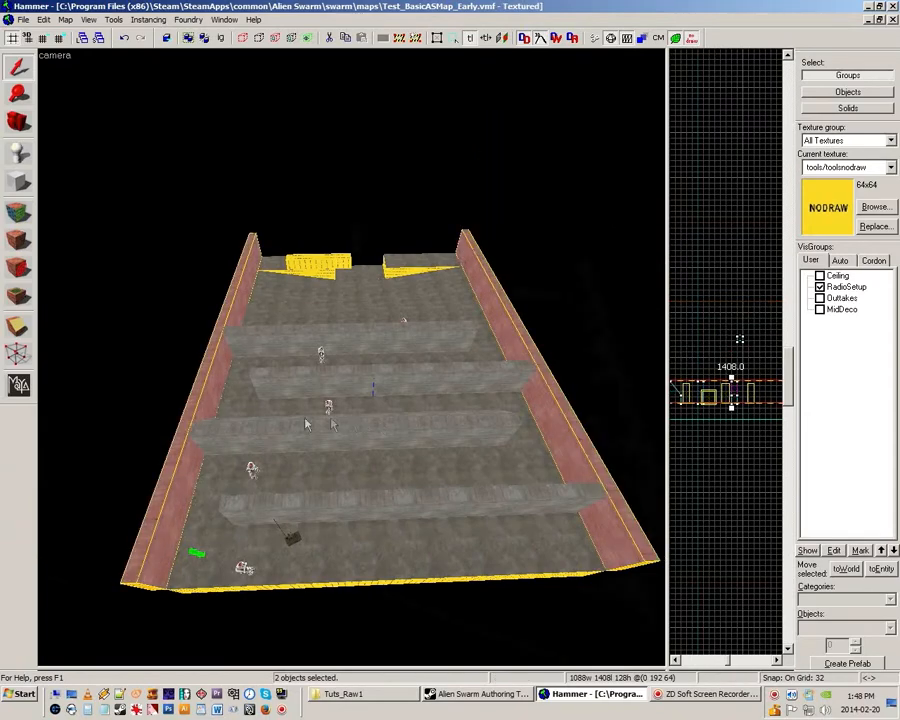
Delete the leftover nodraw crosspiece floating above the rooms
key(z)
key(Escape)
key(w)
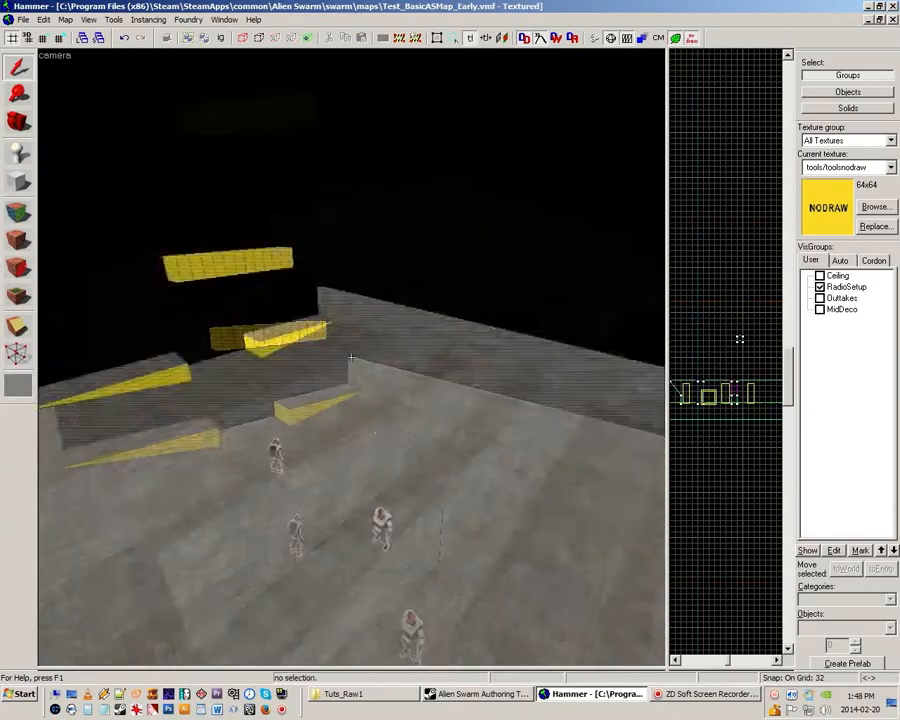
key(z)
key(z)
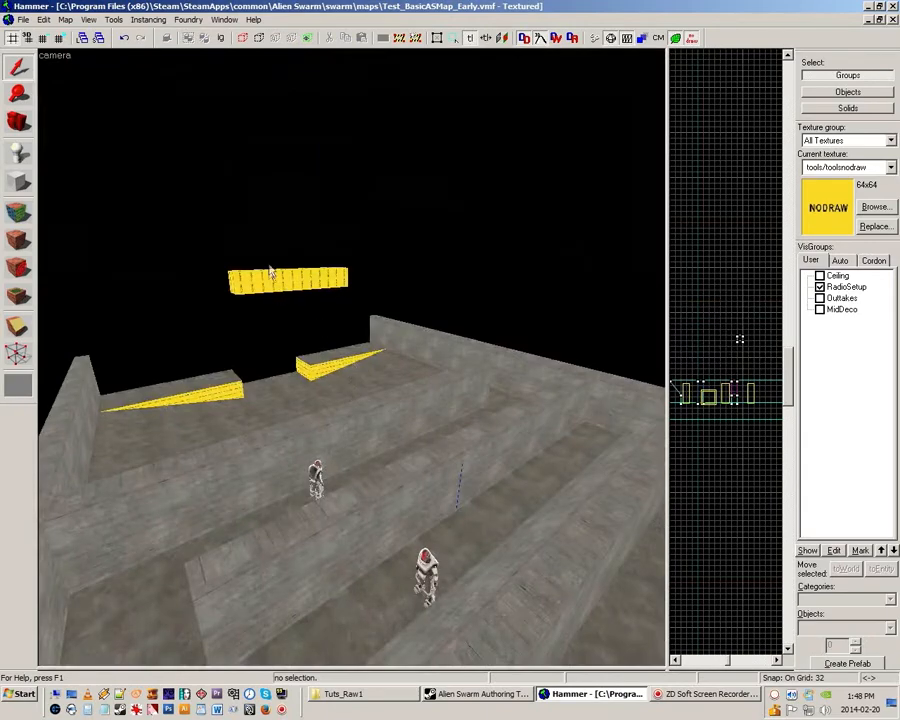
click(274, 281)
key(Delete)
Apply the tools/toolsblack texture to the top faces of the interior walls
click(12, 213)
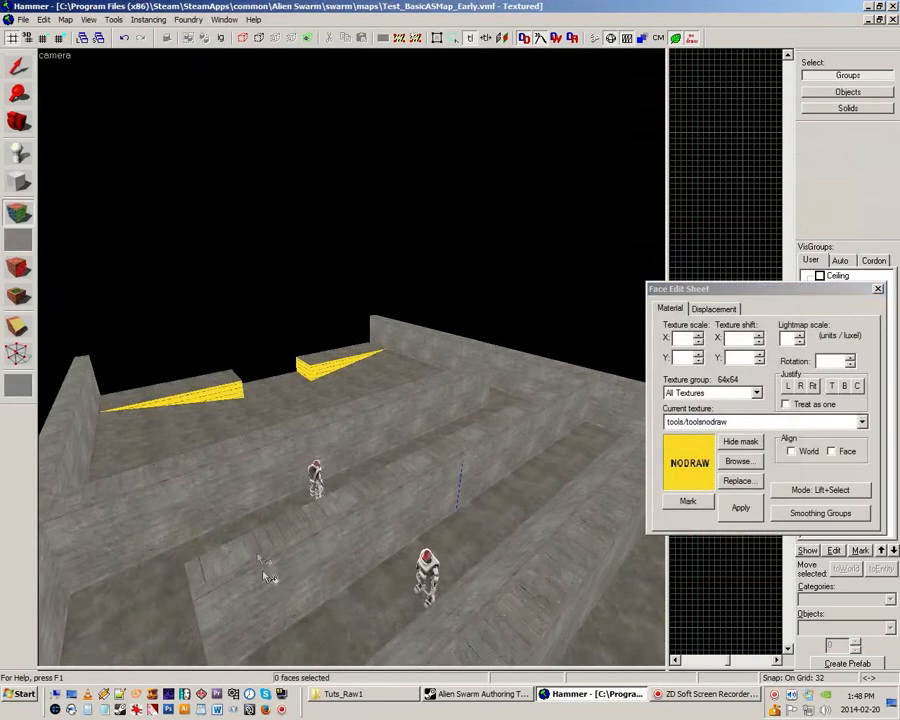
click(738, 462)
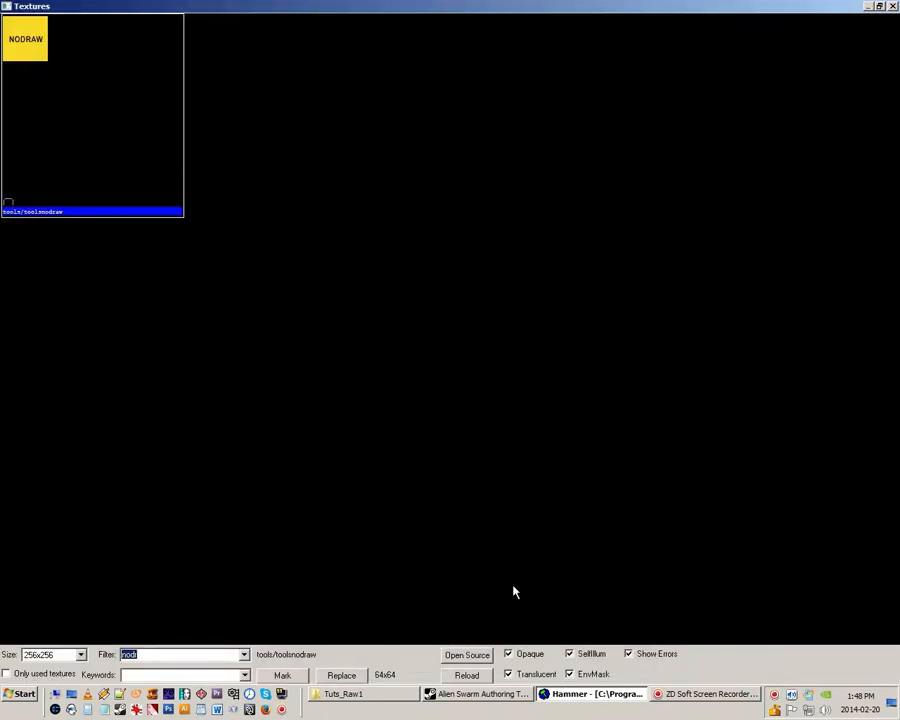
text(black)
double_click(104, 520)
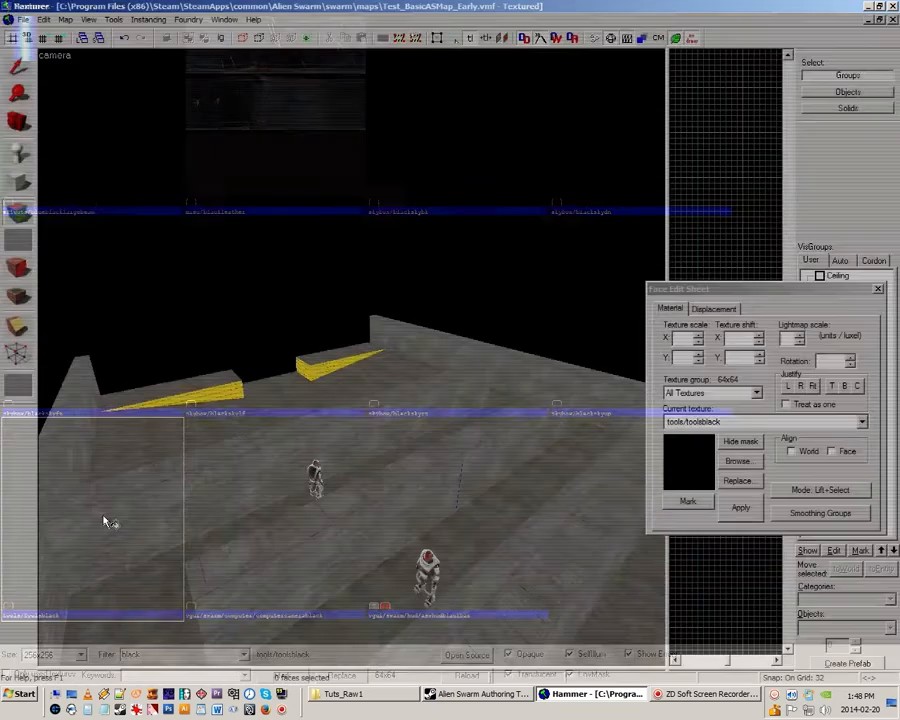
right_click(128, 487)
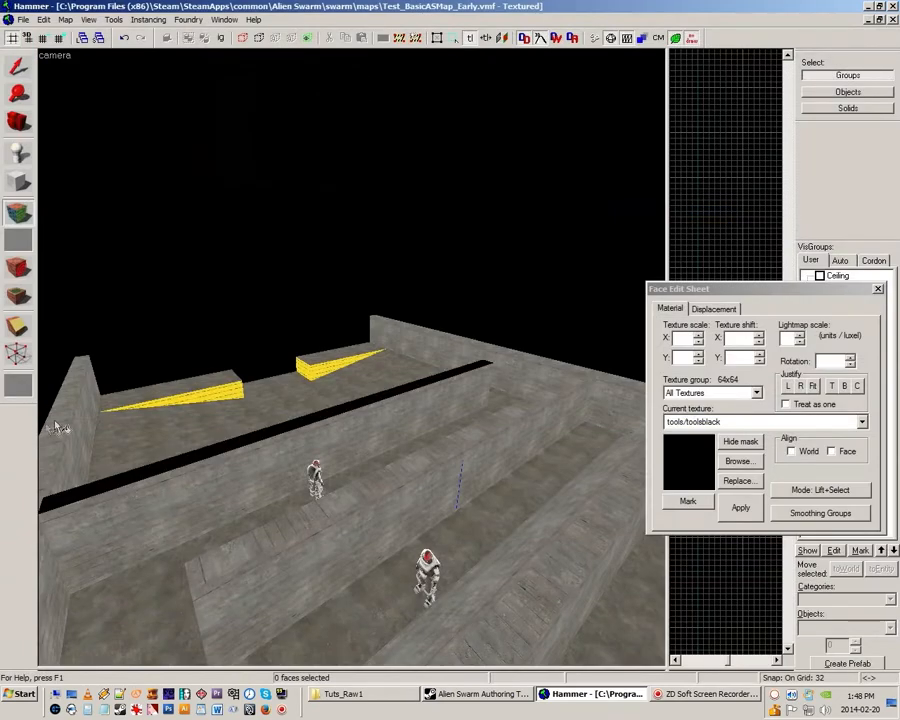
right_click(248, 555)
right_click(563, 579)
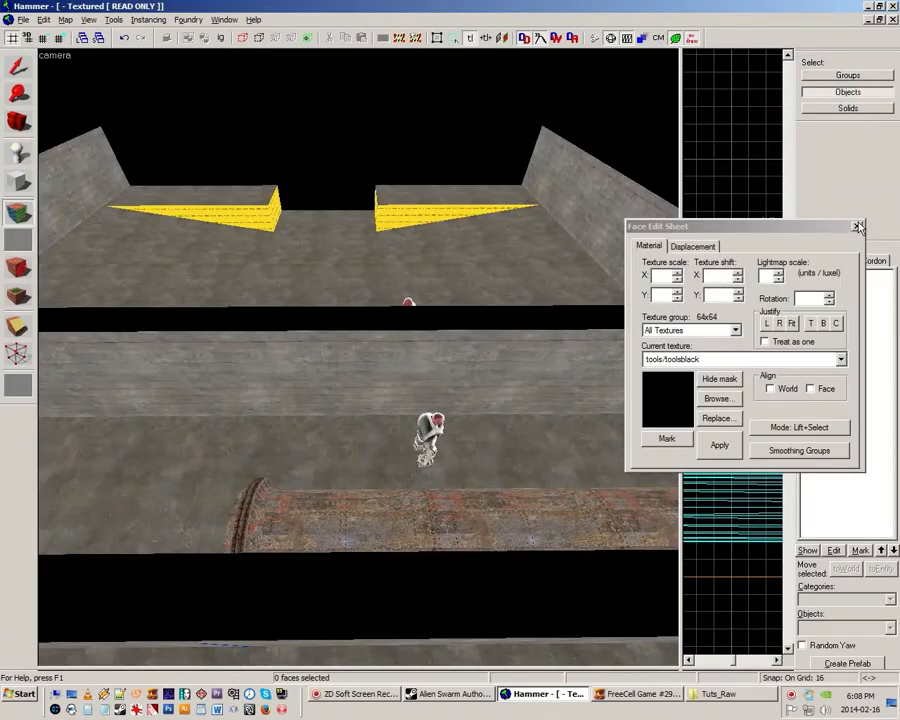
click(858, 228)
Examine the black wall tops from above and along the corridors
key(z)
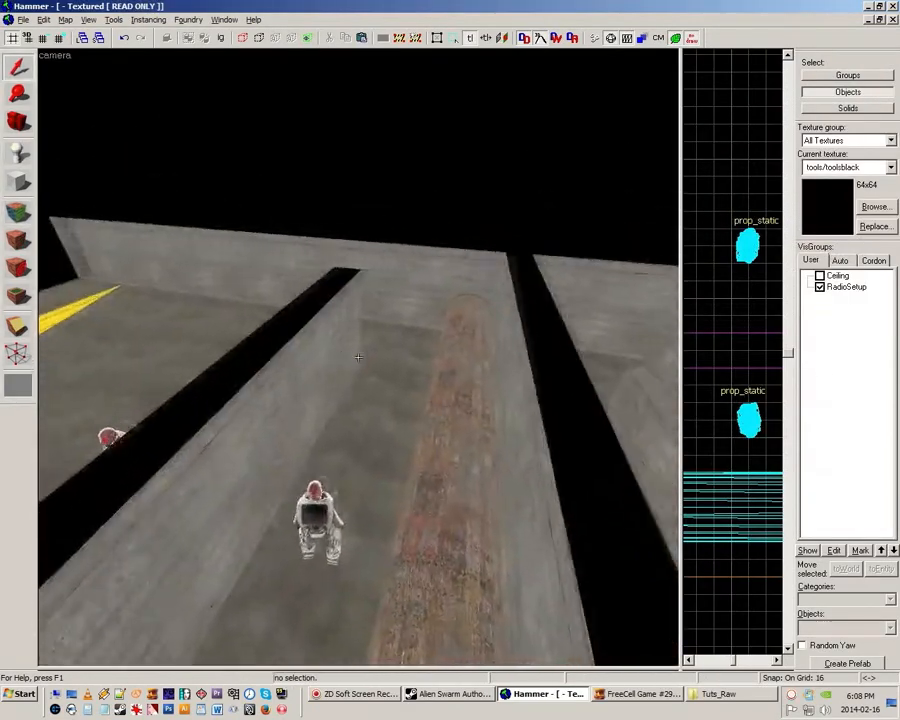
key(w)
key(d)
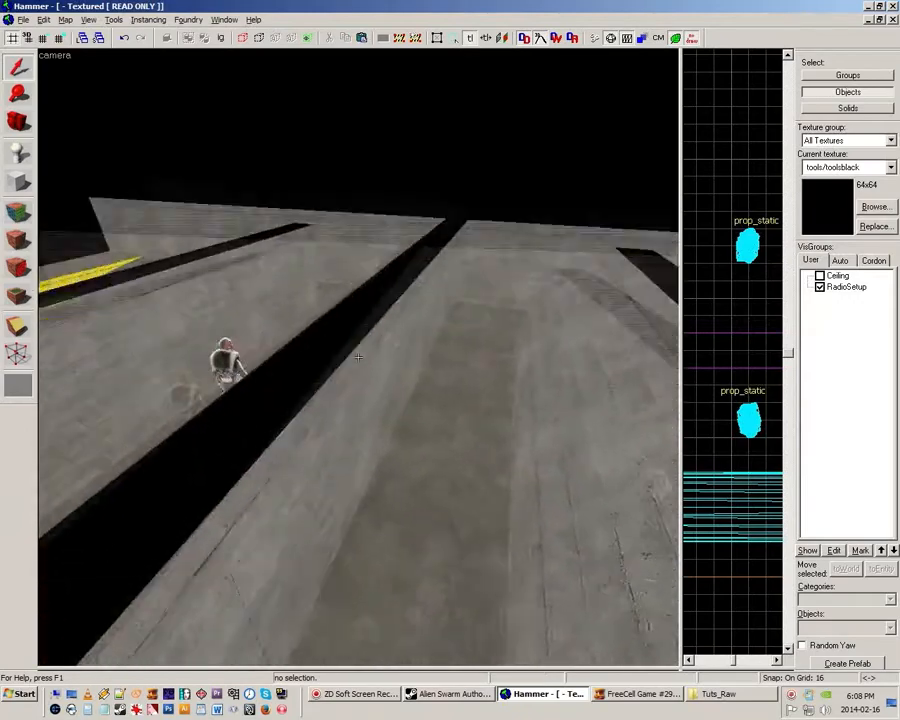
key(s)
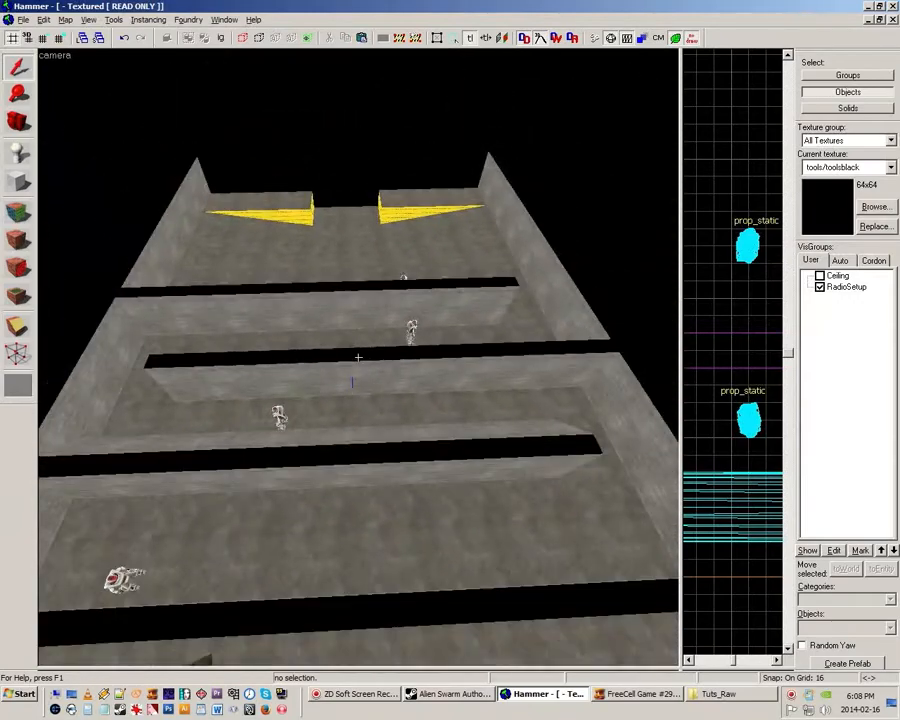
key(w)
key(a)
key(z)
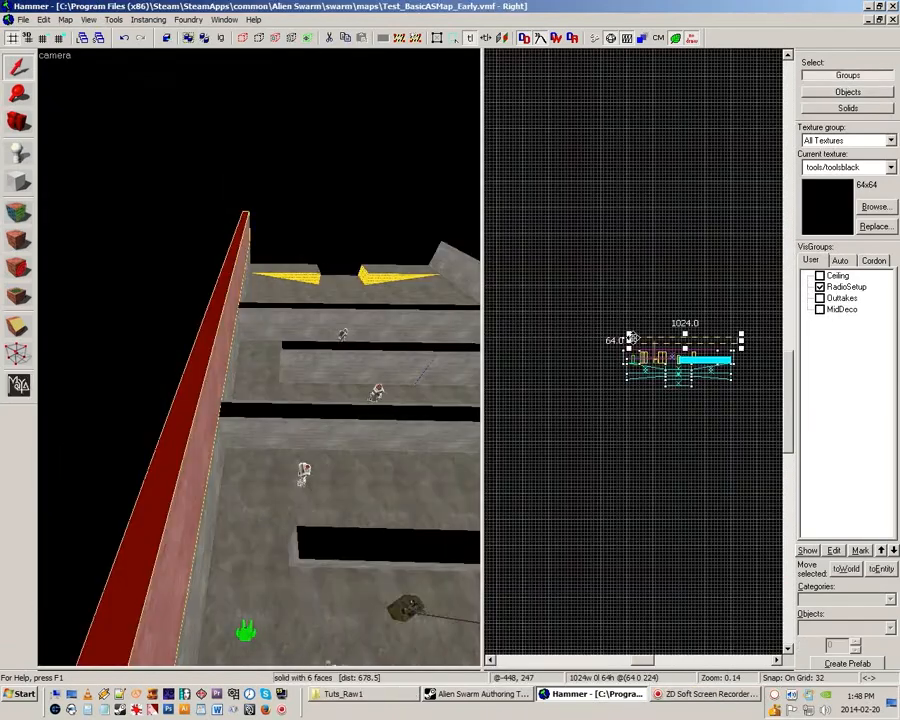
Resize the selected 64-unit-high block into a ceiling slab 1088 by 1408 units spanning the rooms
drag(589, 334, 738, 343)
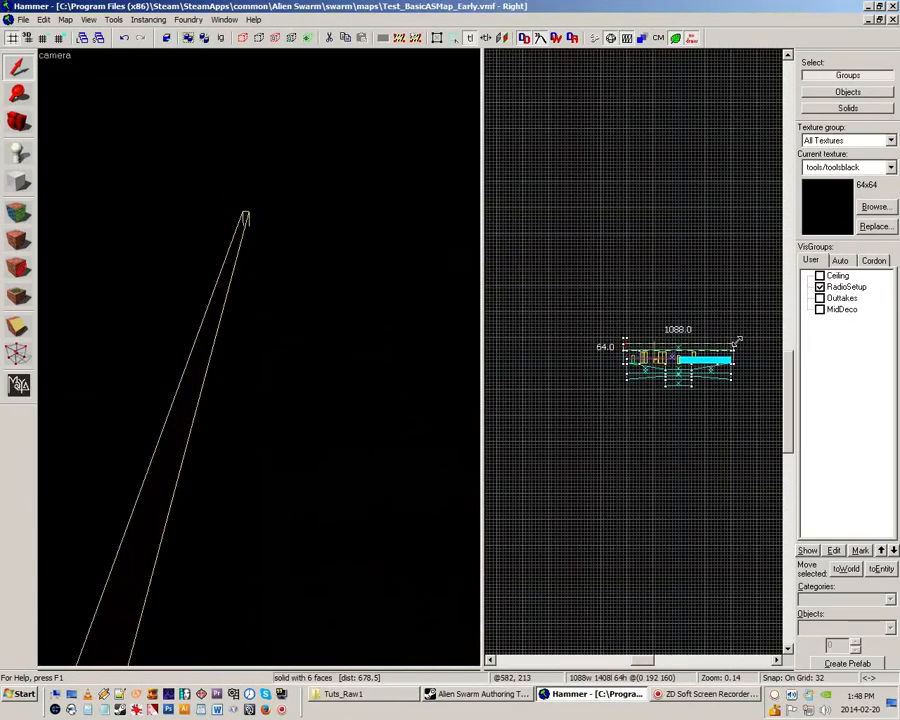
key(z)
key(w)
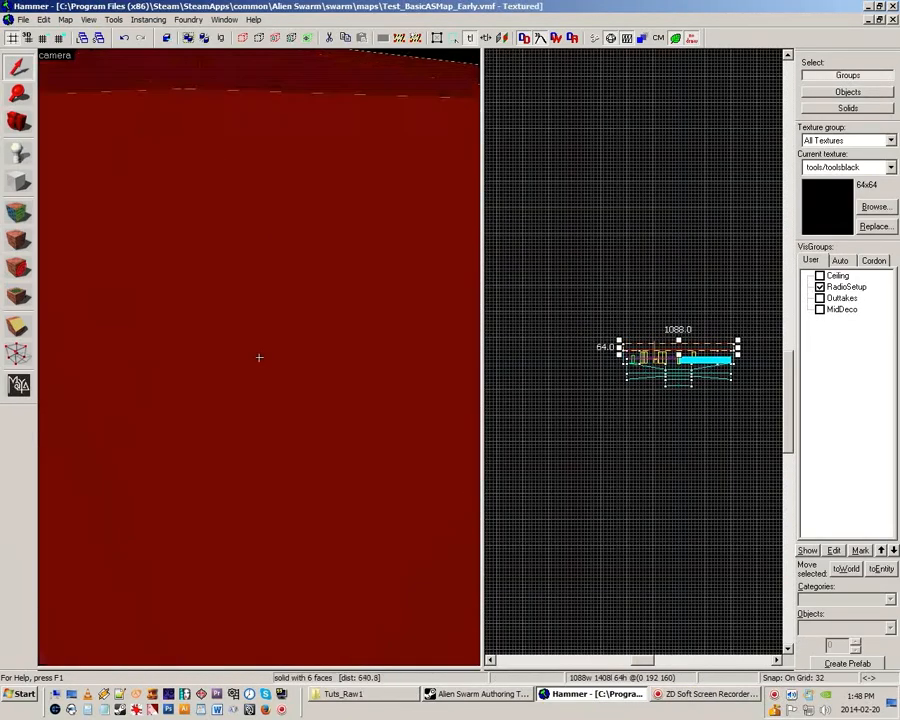
Pick up concrete/concretewall002a from the corridor wall and apply it to the underside of the nodraw ceiling
key(z)
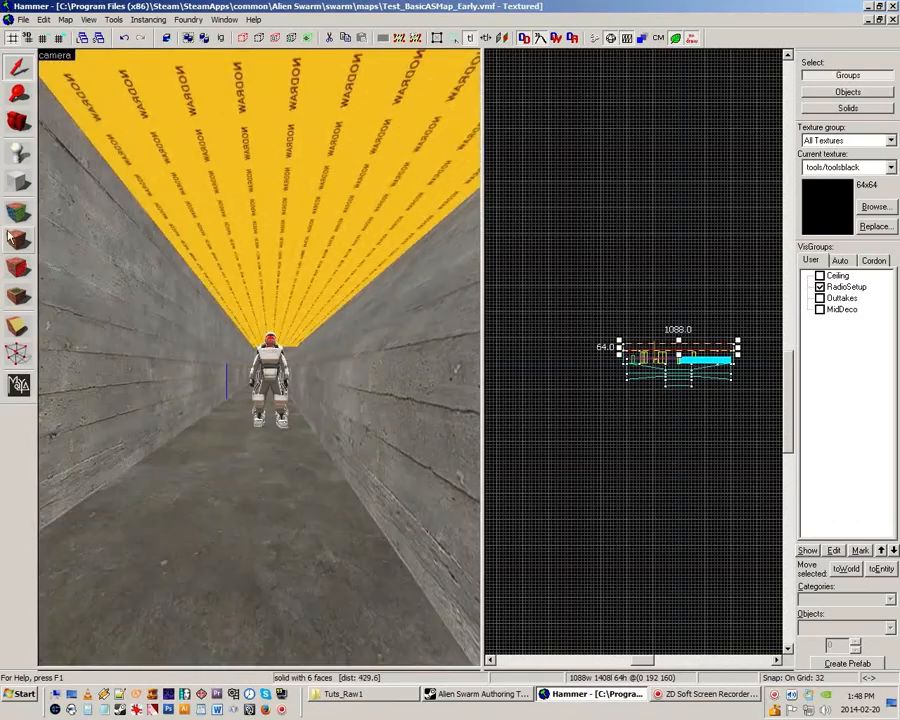
click(17, 213)
click(100, 307)
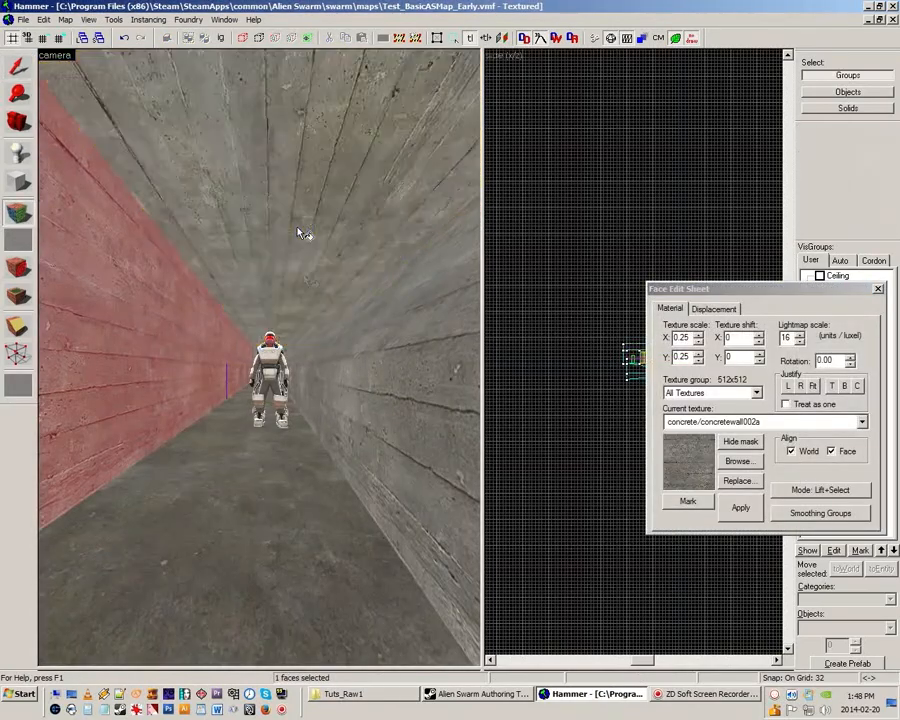
click(878, 289)
key(z)
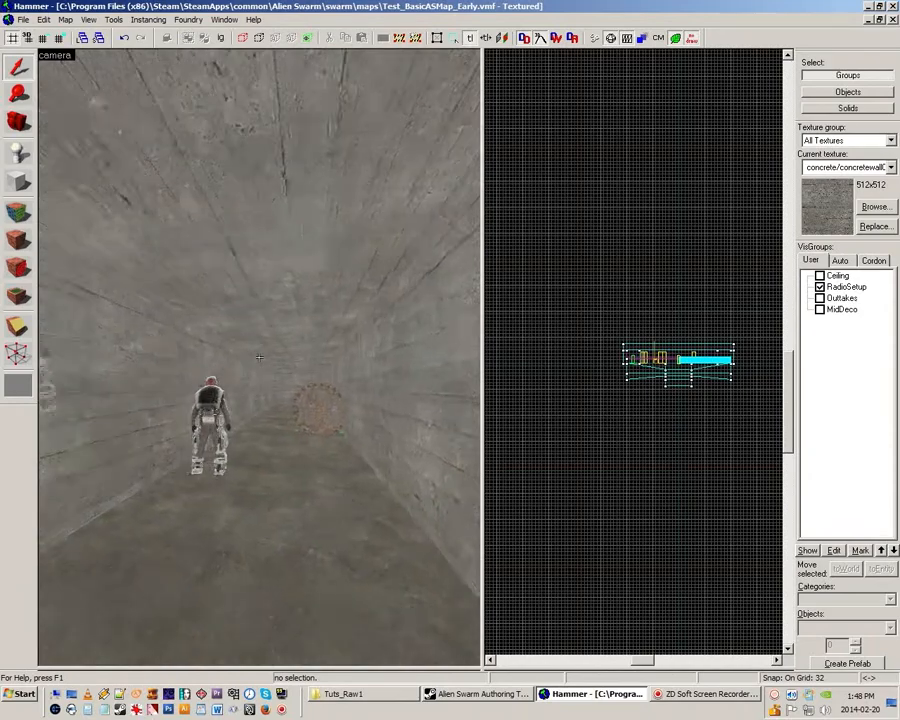
Delete the 1088 by 1408 unit ceiling slab covering the rooms and corridors
key(w)
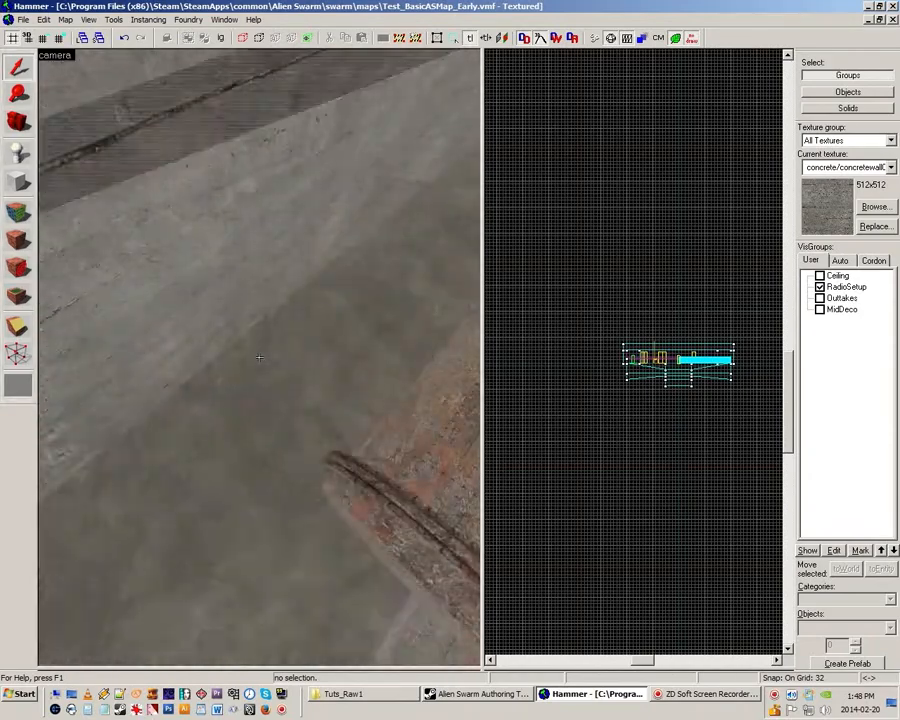
key(w)
click(282, 370)
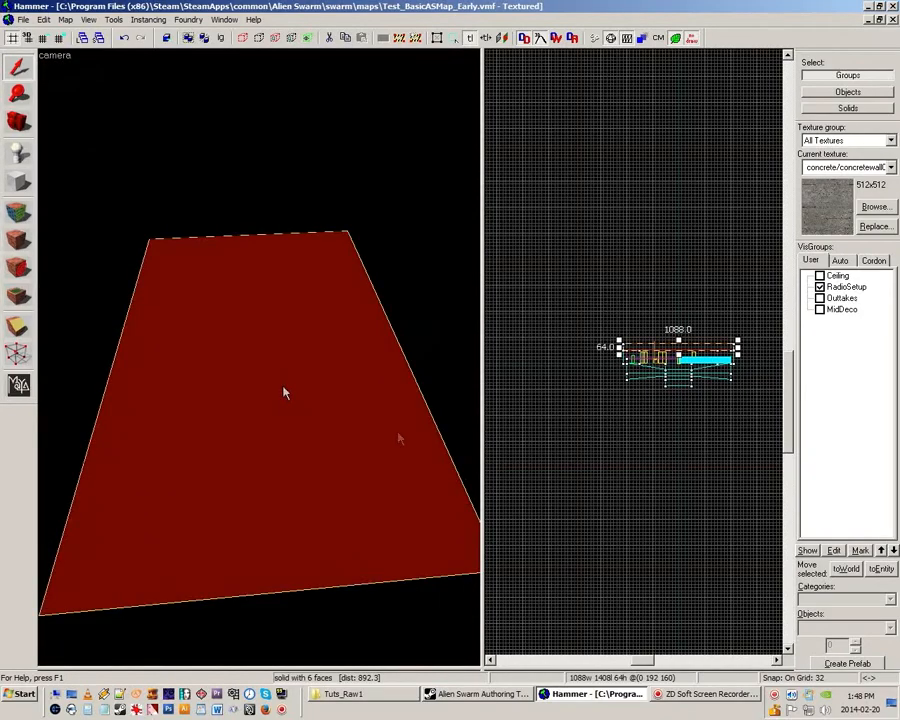
key(Delete)
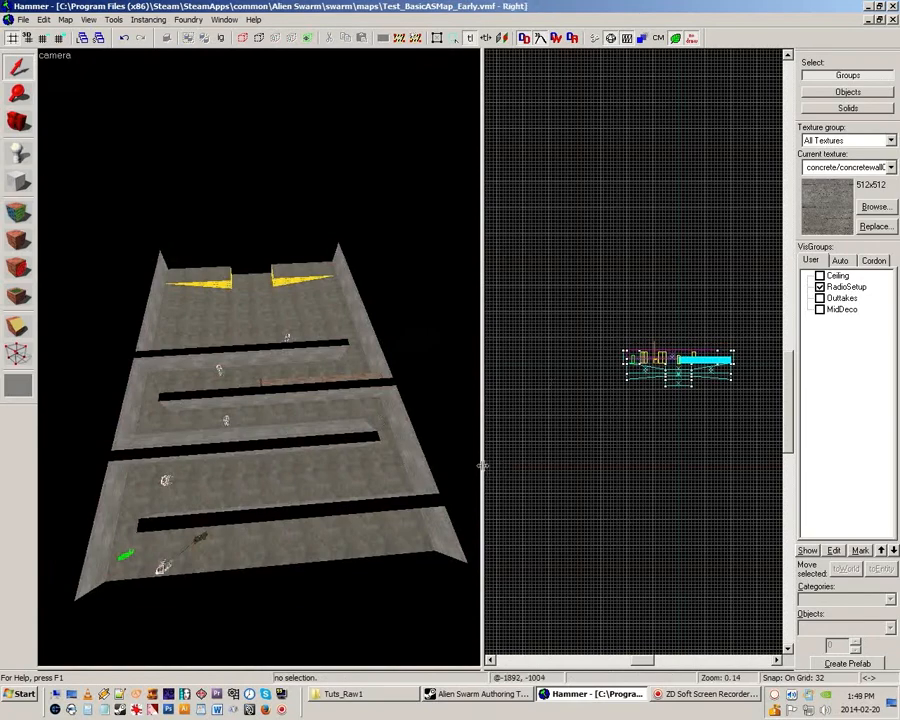
Examine the open-topped rooms, marine props and black wall tops from above in an enlarged 3D view
drag(482, 466, 740, 466)
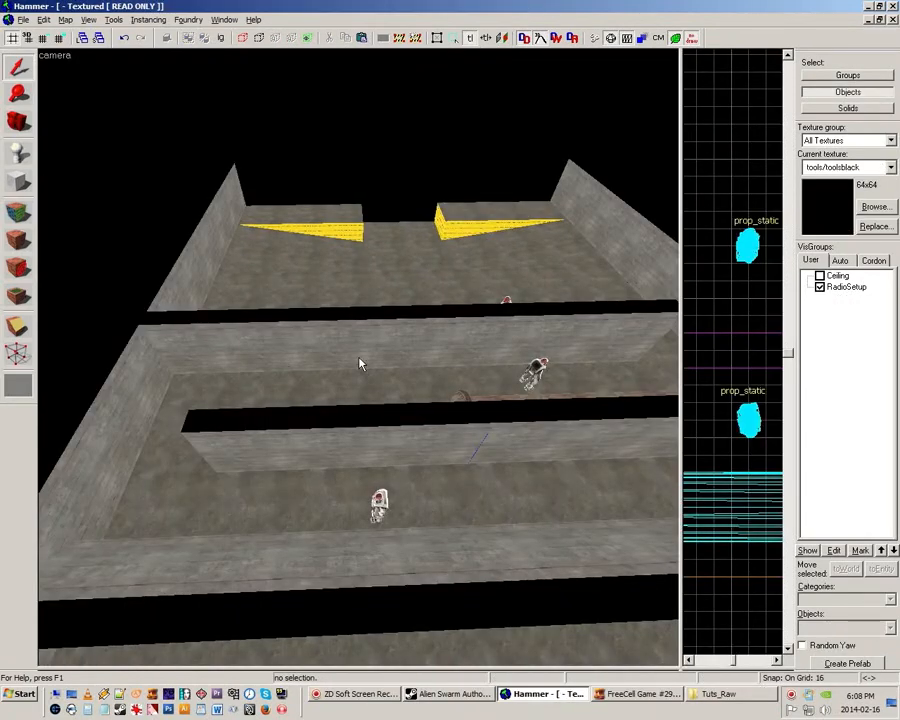
key(z)
key(d)
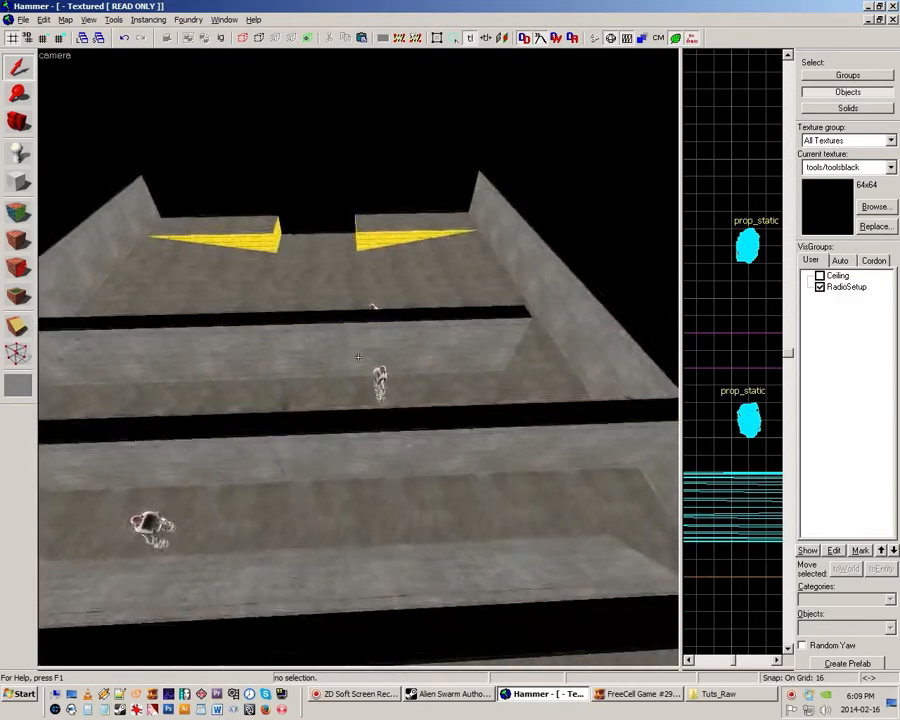
key(w)
key(s)
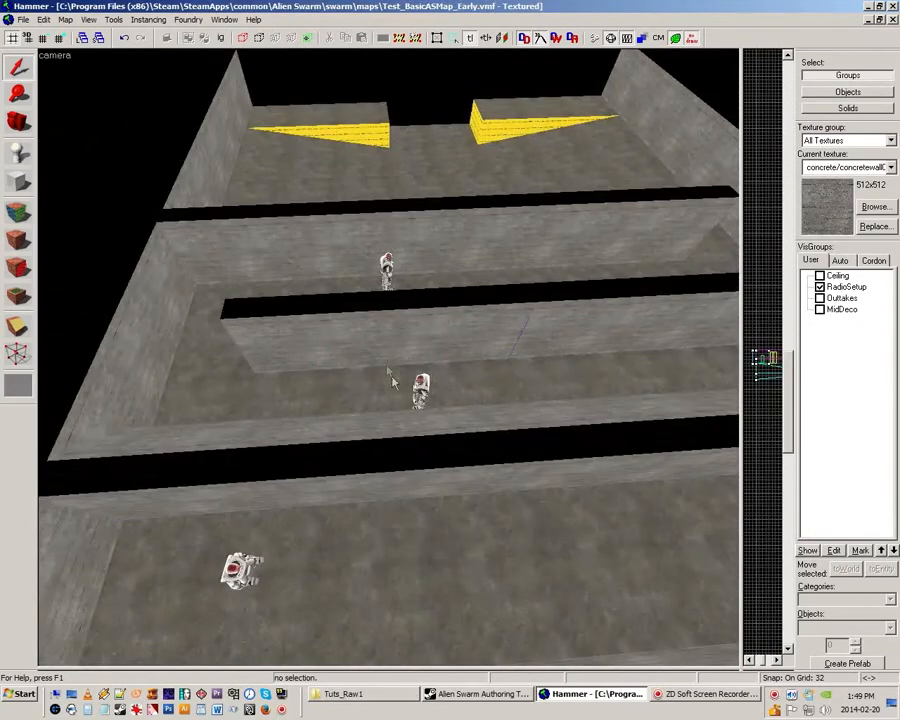
key(a)
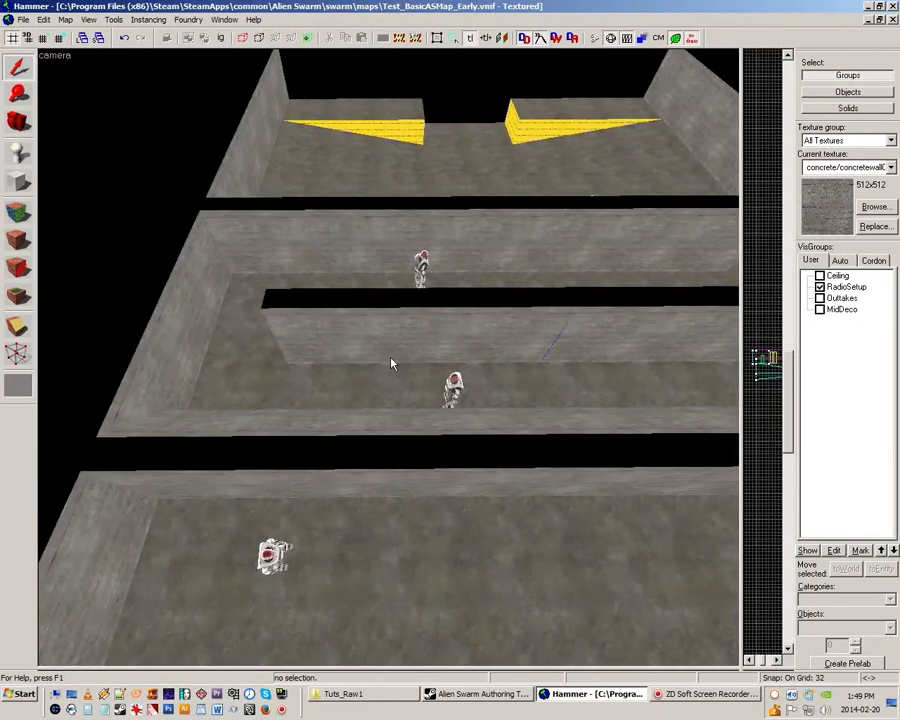
key(z)
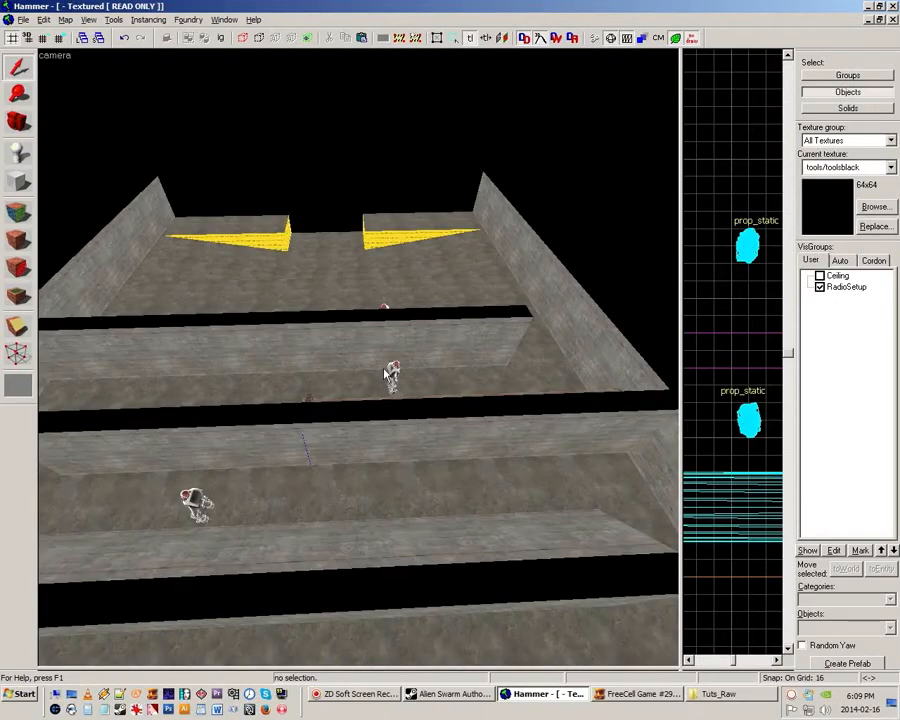
key(z)
key(w)
key(s)
key(z)
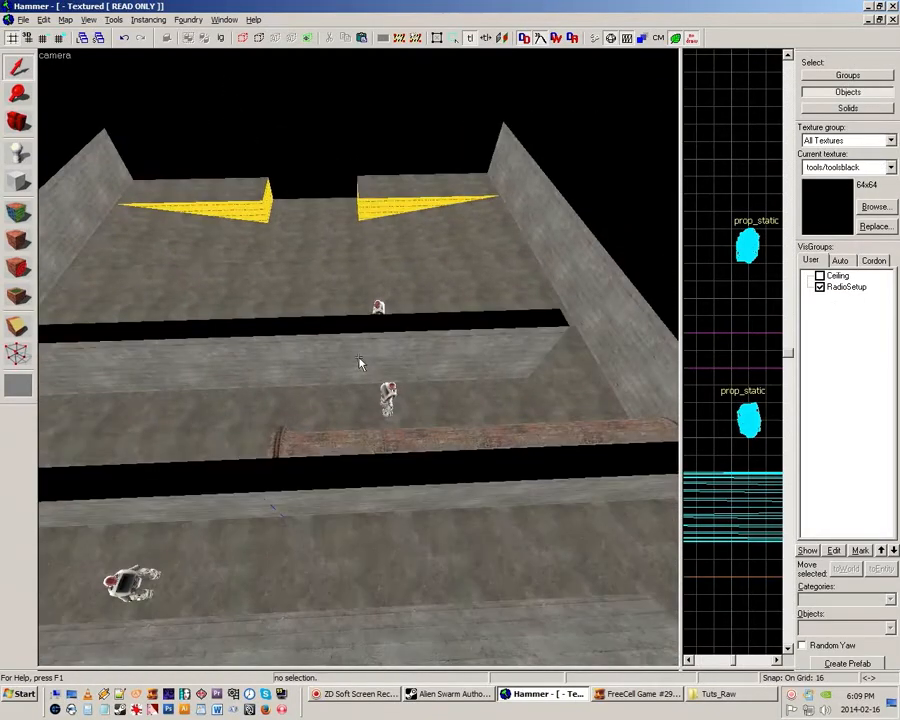
key(z)
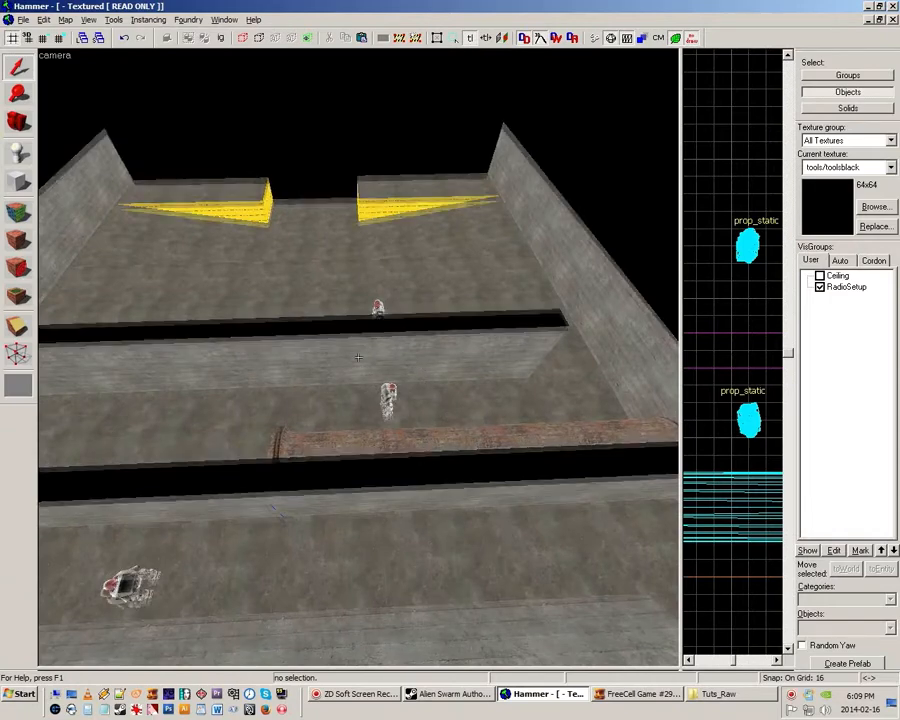
key(s)
key(a)
key(z)
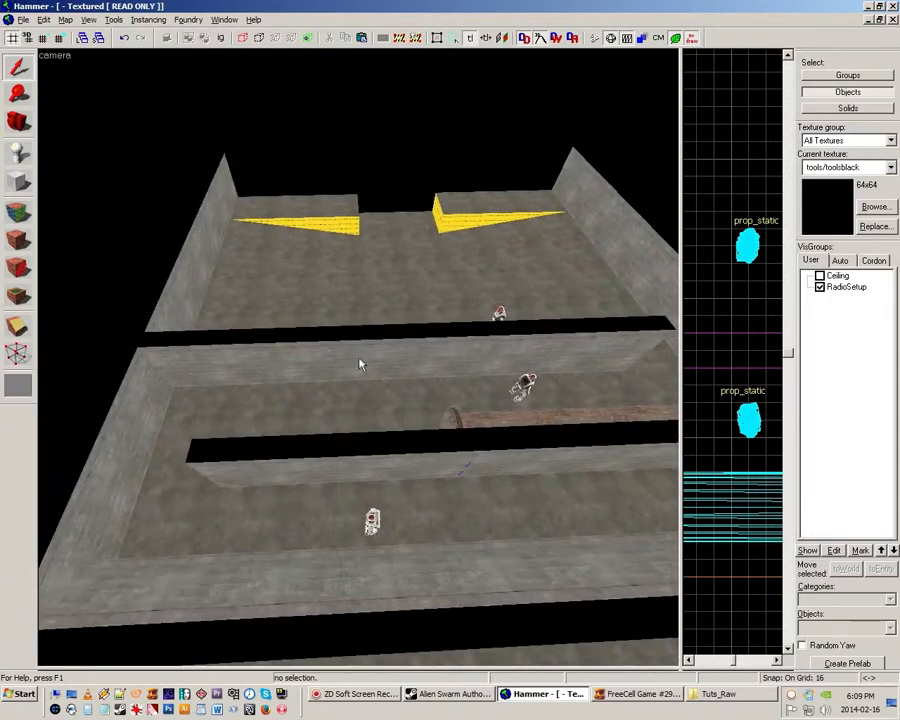
key(z)
key(s)
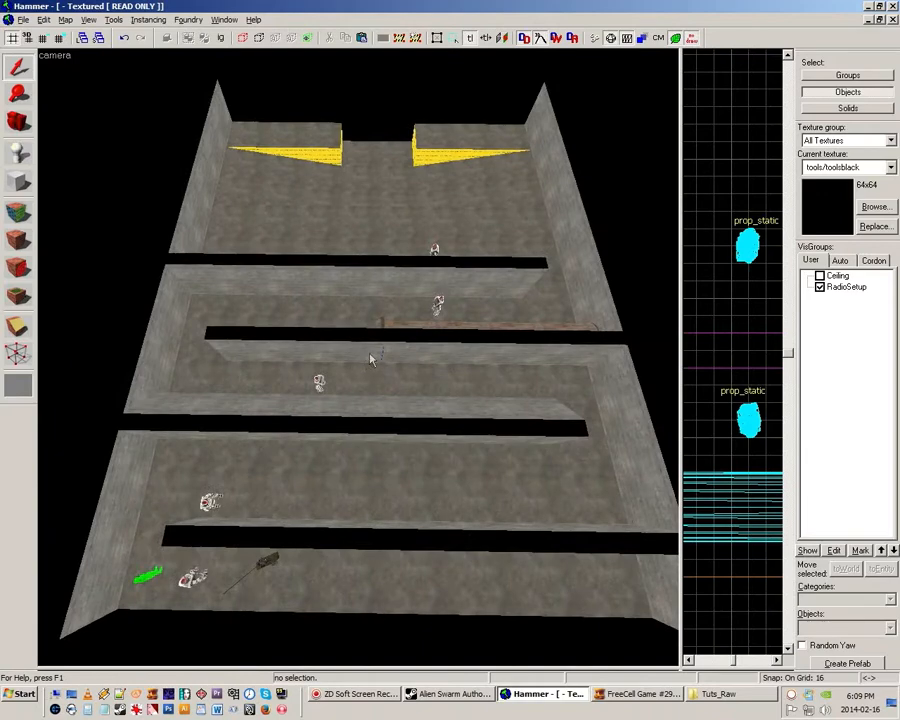
key(z)
key(w)
key(z)
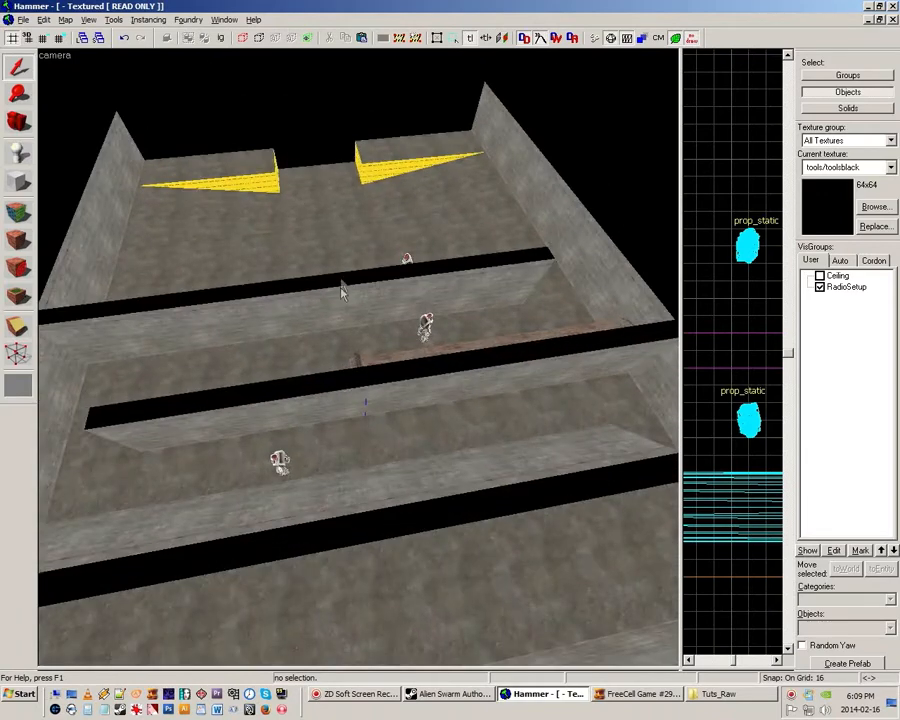
click(280, 462)
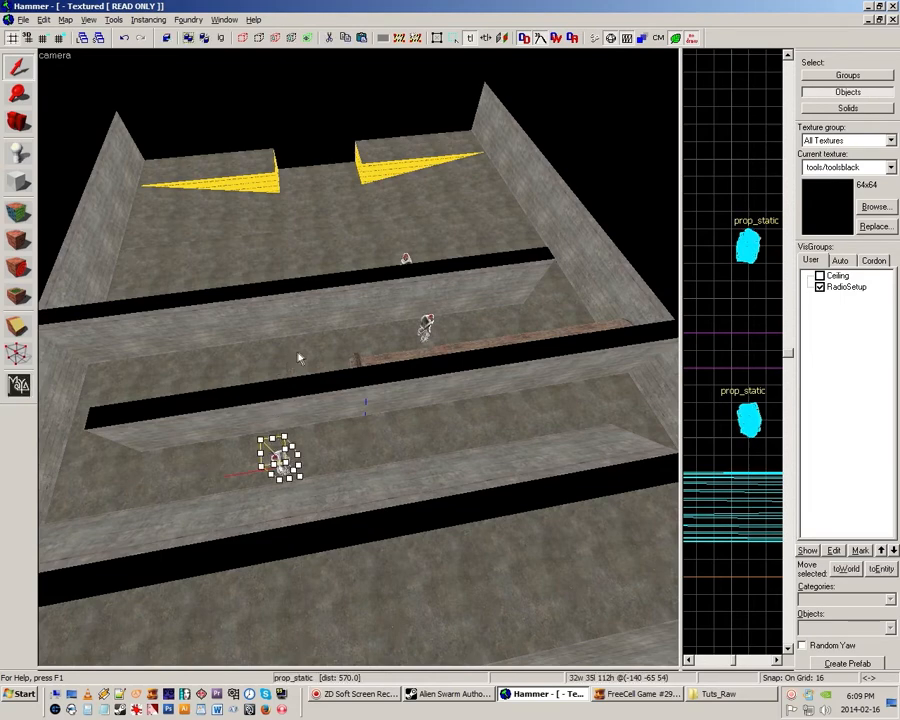
key(Escape)
key(z)
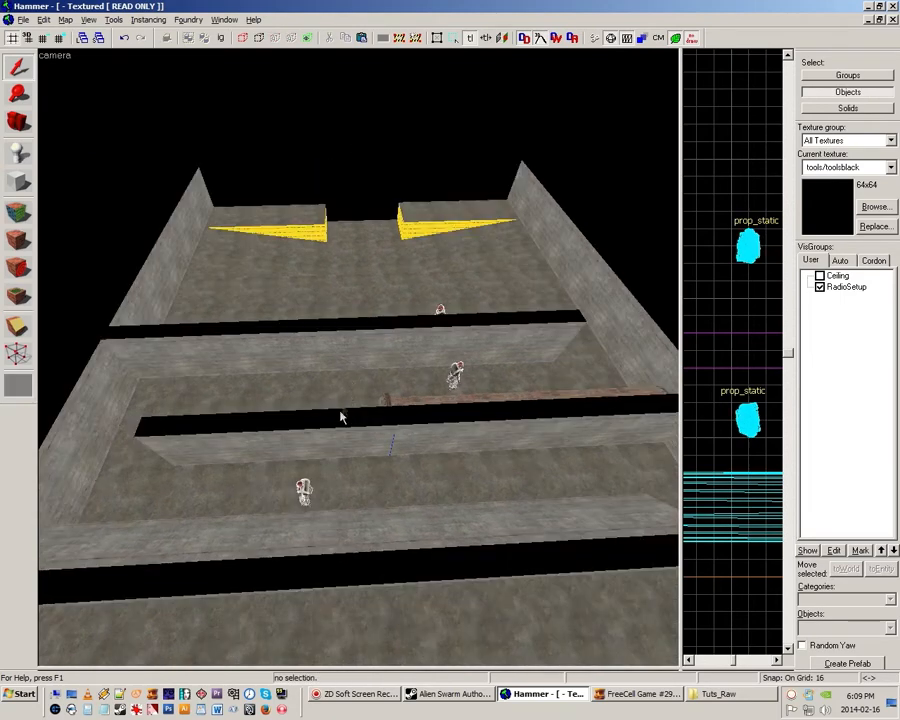
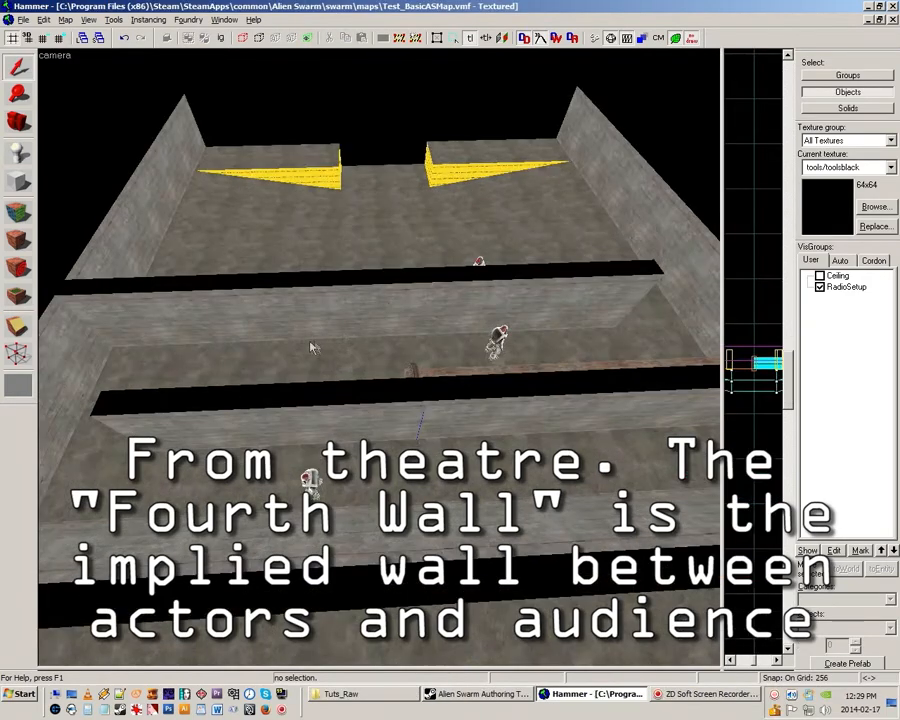
Inspect the corridors and the empty space above the interior walls from several overhead angles
key(z)
key(w)
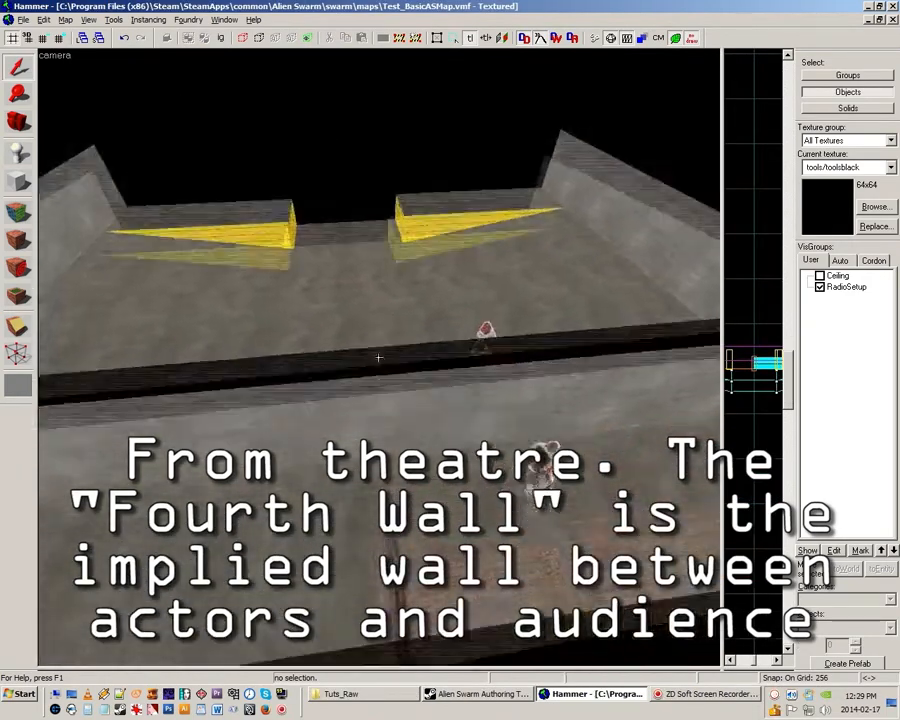
key(s)
key(z)
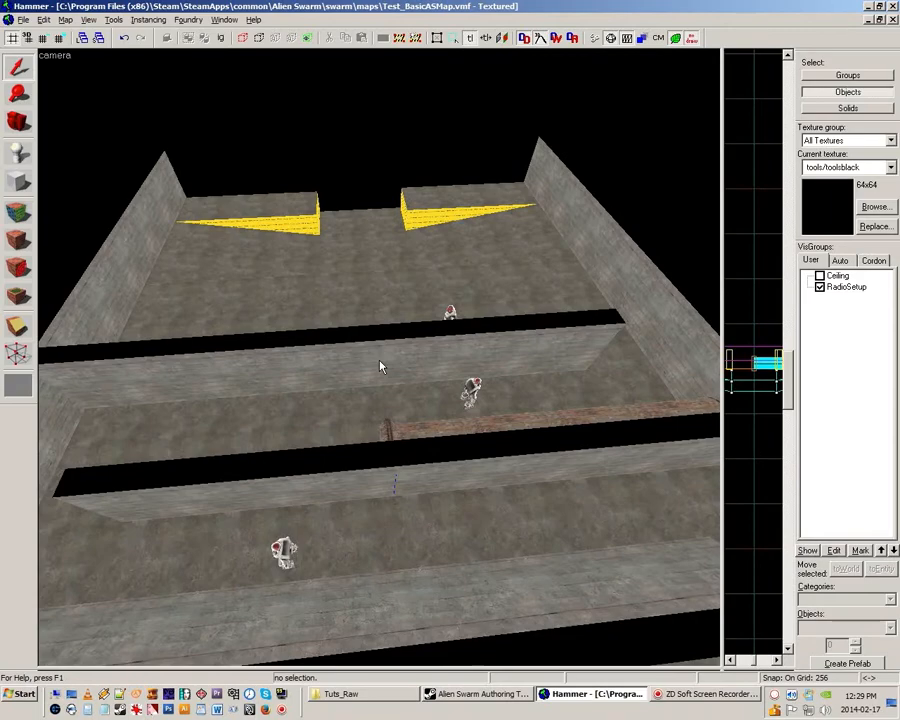
key(z)
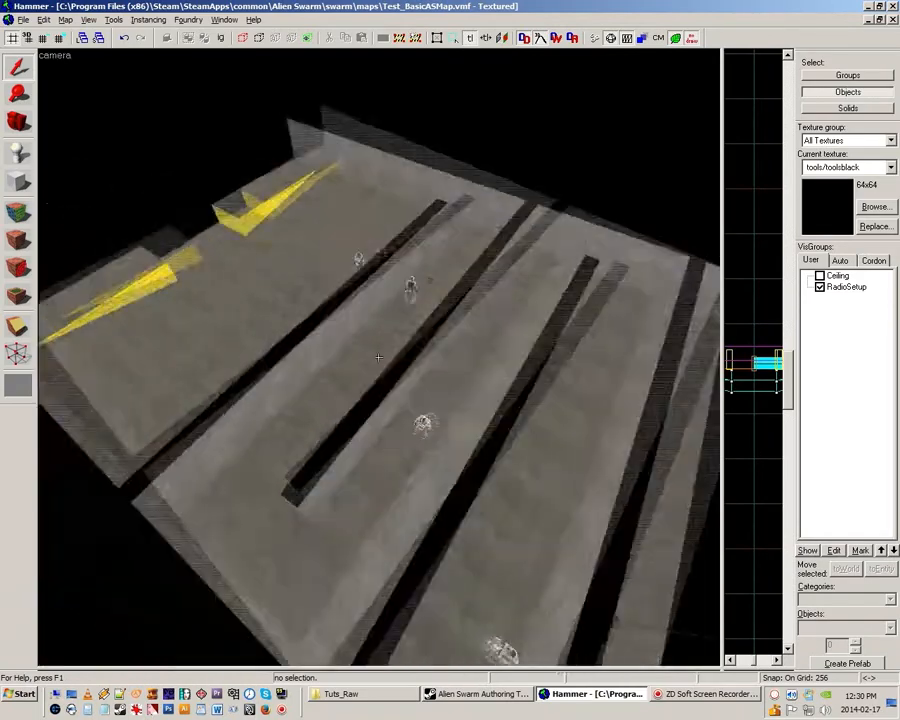
key(w)
key(z)
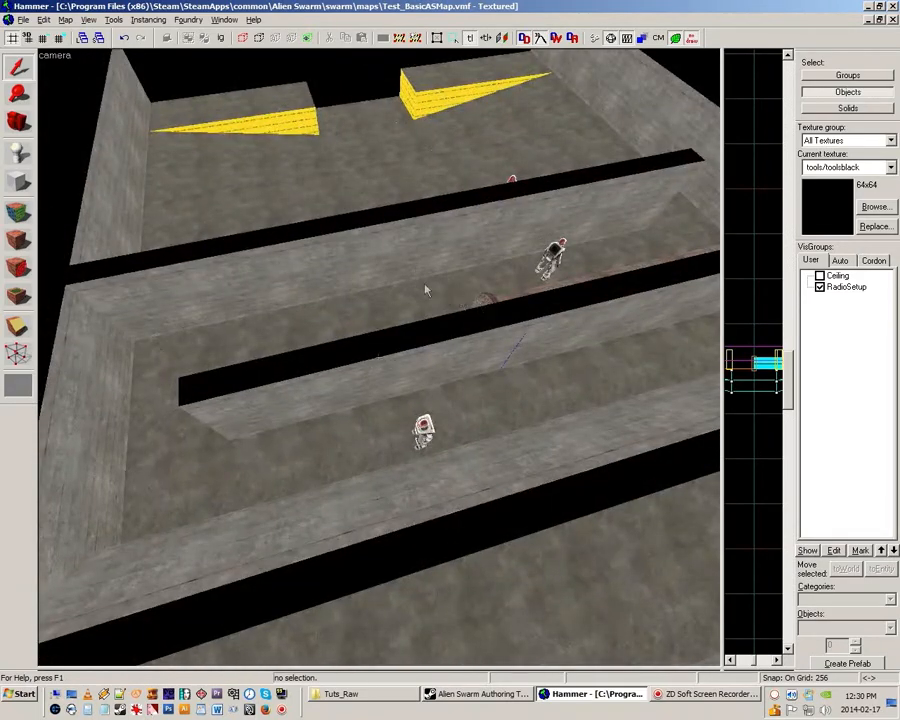
key(z)
key(s)
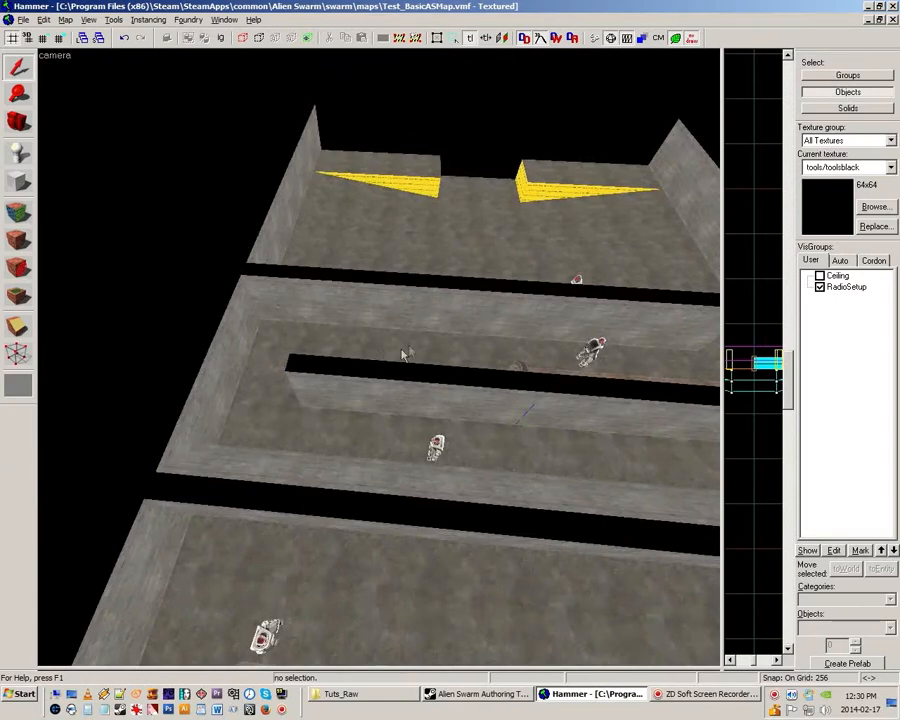
key(a)
key(z)
key(z)
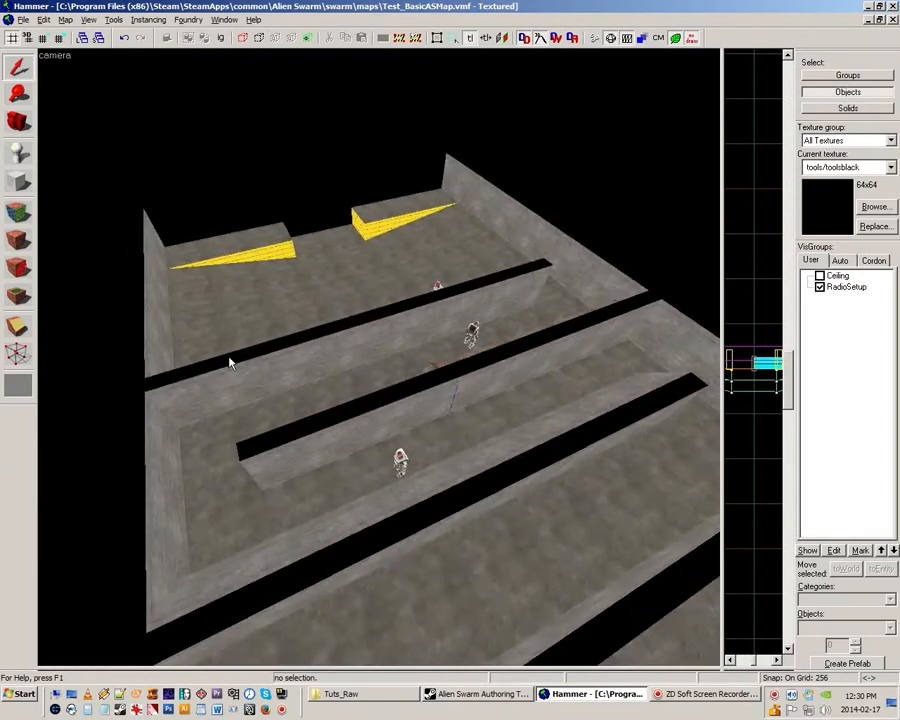
Duplicate the 896-unit interior wall beside the pipe directly on top of itself and stretch the copy to 256 units high
click(390, 419)
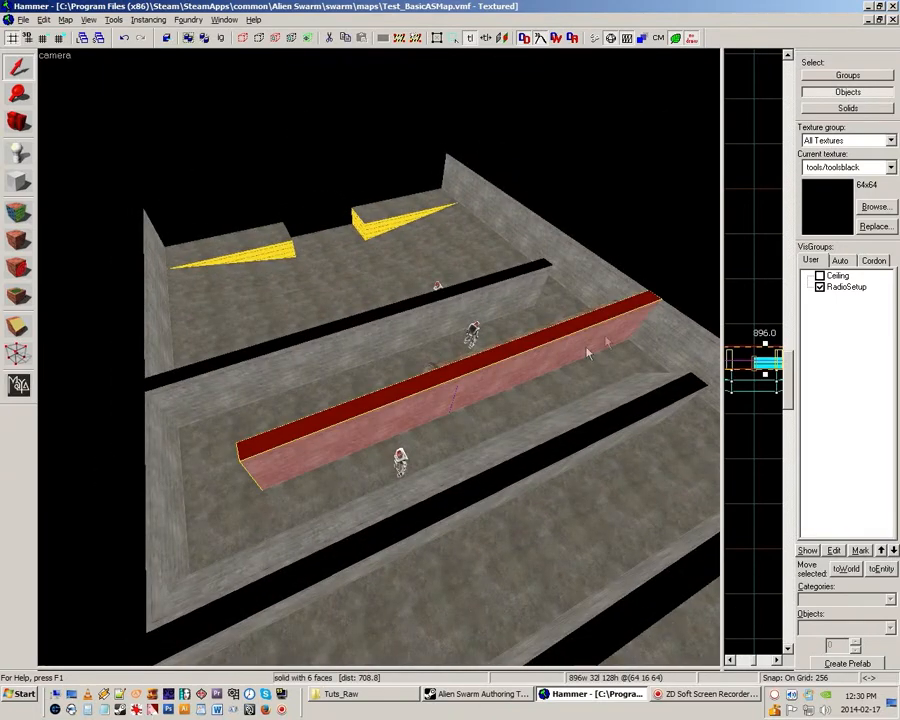
key(z)
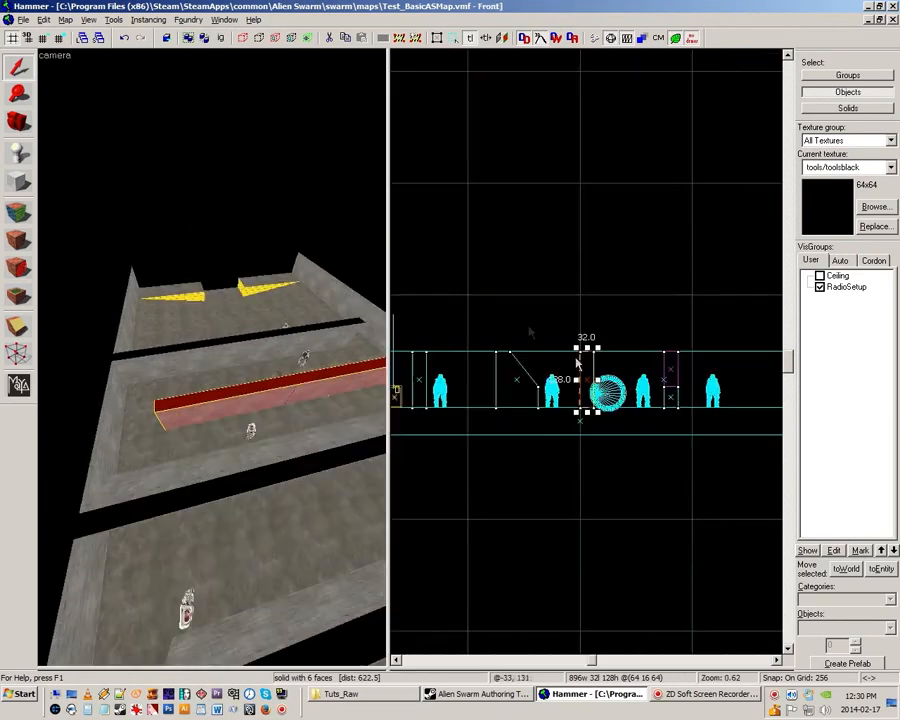
scroll(580, 358, up, 6)
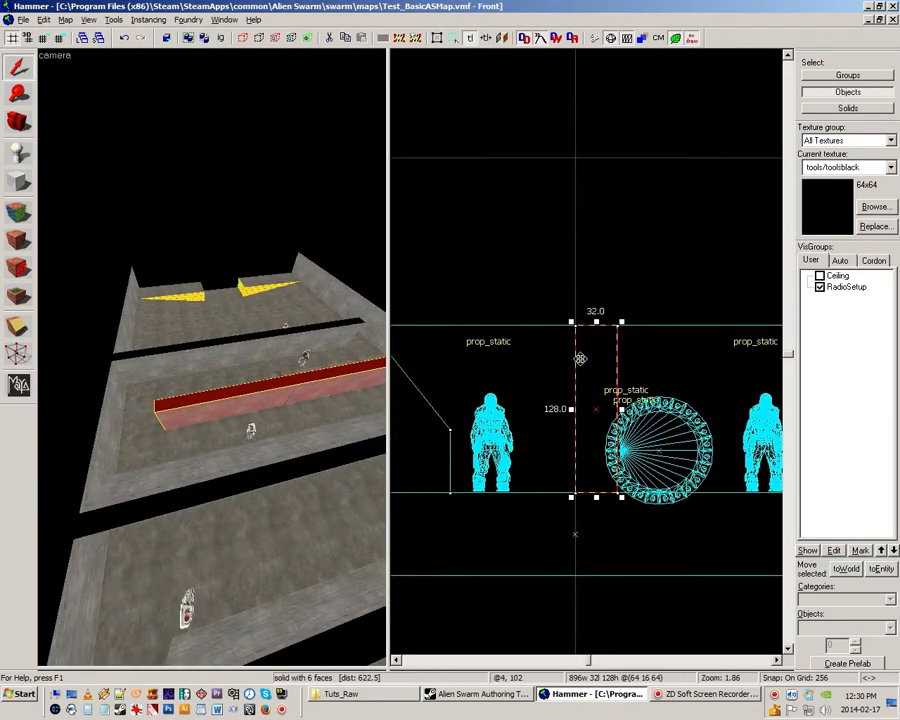
key(Up)
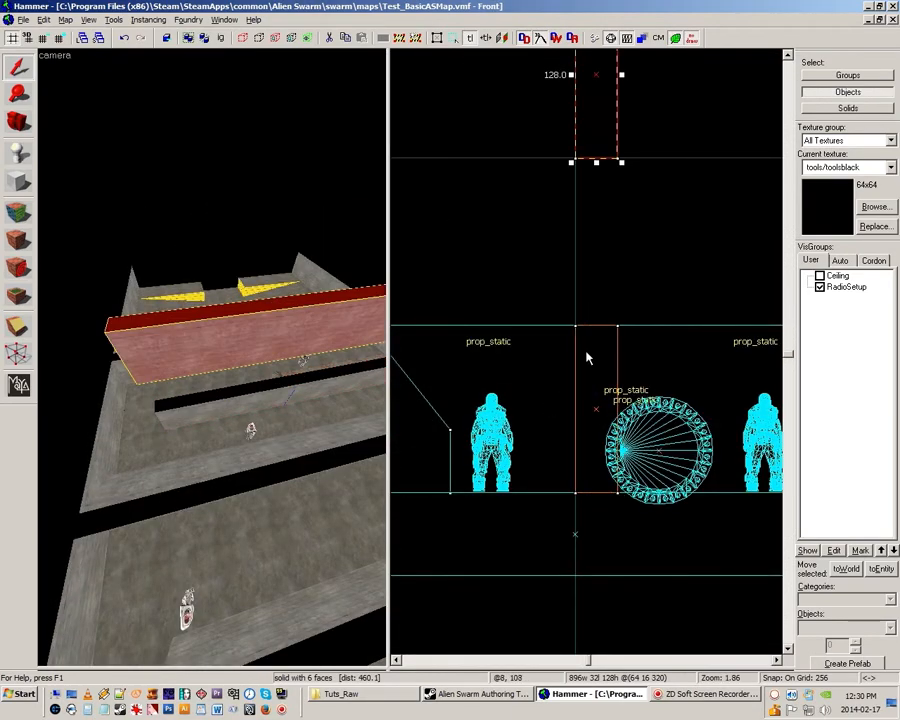
key(bracketleft)
key(Down)
scroll(576, 320, down, 5)
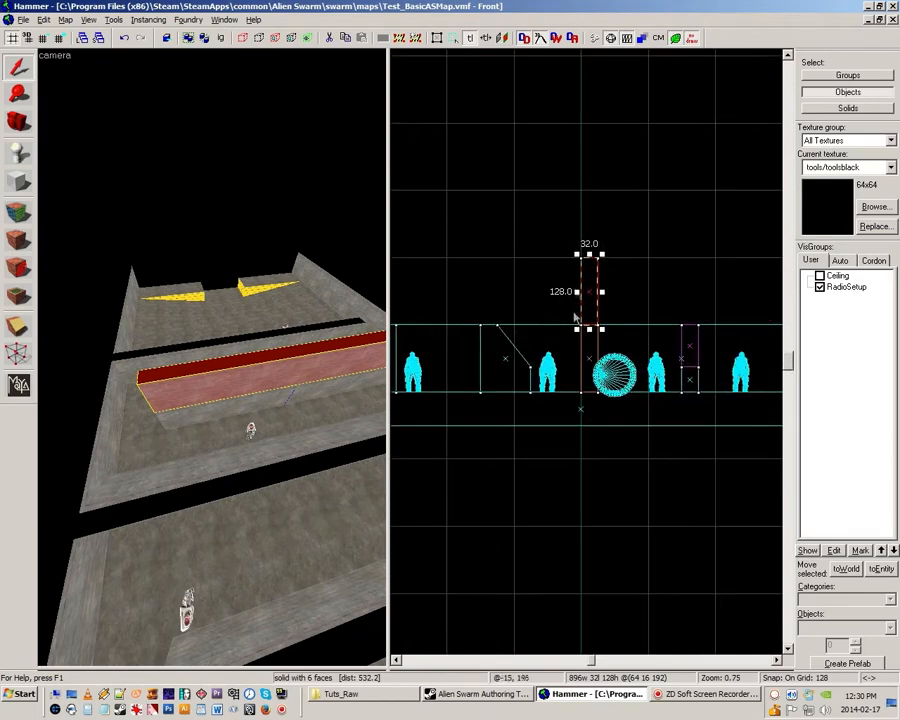
drag(590, 253, 590, 186)
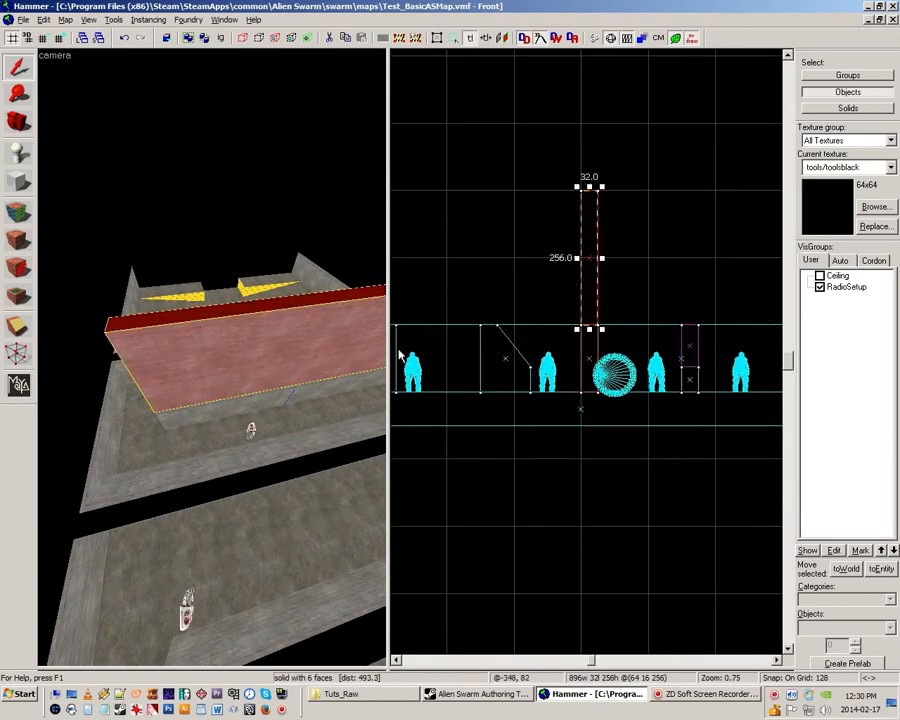
Find the tools/toolsblockbullets texture and apply it to all faces of the tall block above the interior wall
drag(390, 354, 637, 354)
key(shift+a)
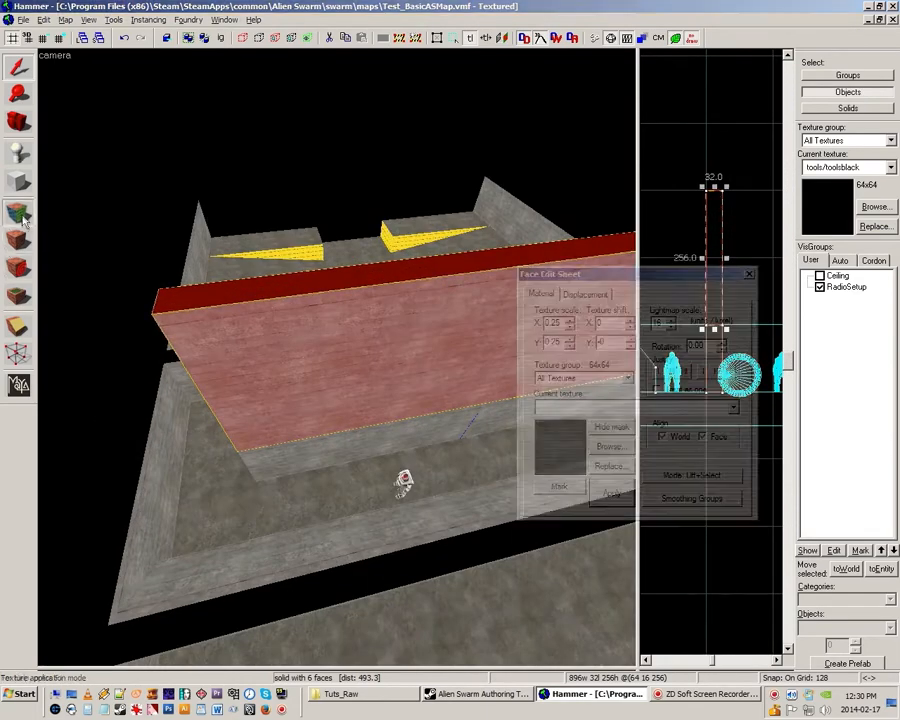
click(609, 448)
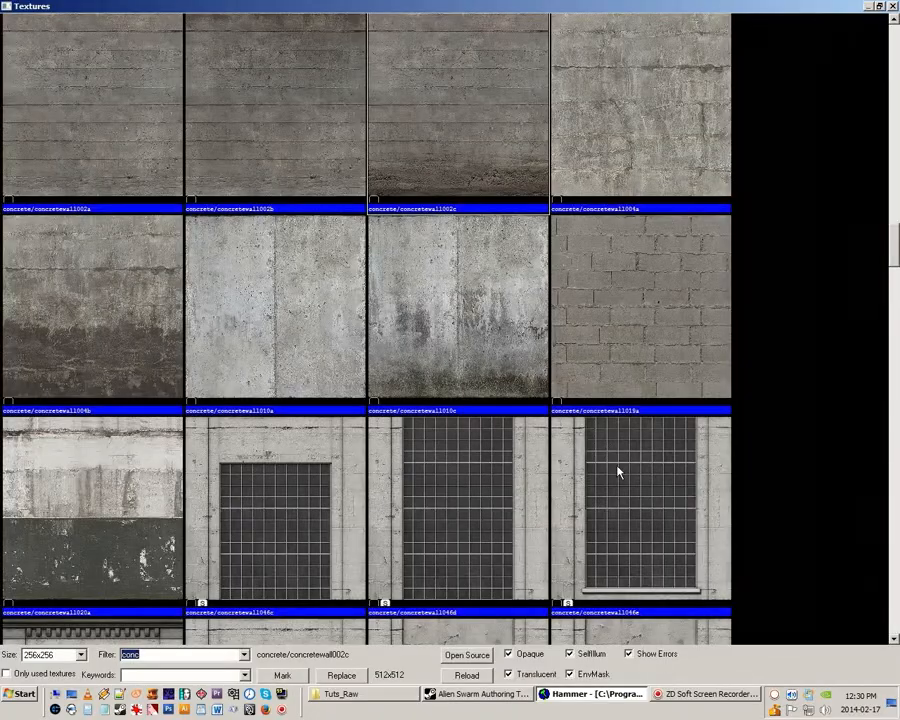
text(clip)
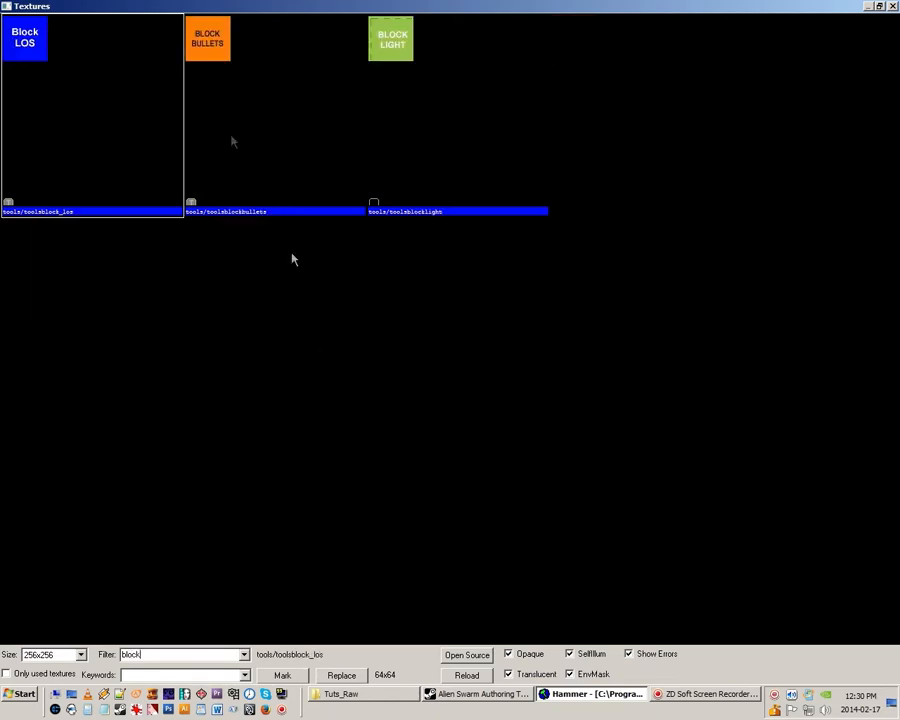
double_click(208, 44)
click(615, 498)
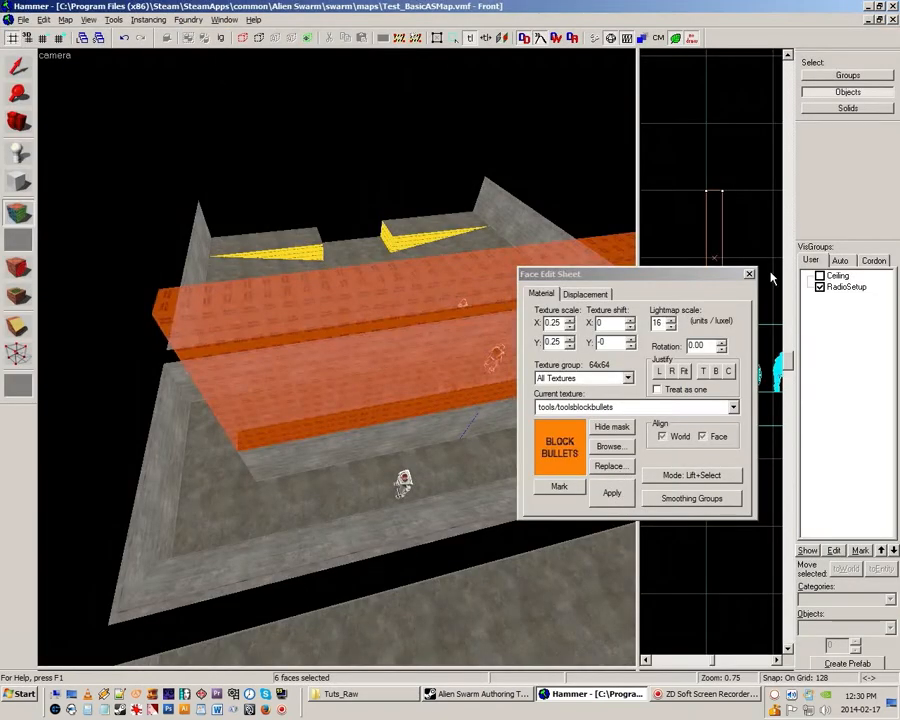
click(750, 275)
Examine the block-bullets barrier above the interior wall from several angles, close up and from above
key(z)
key(w)
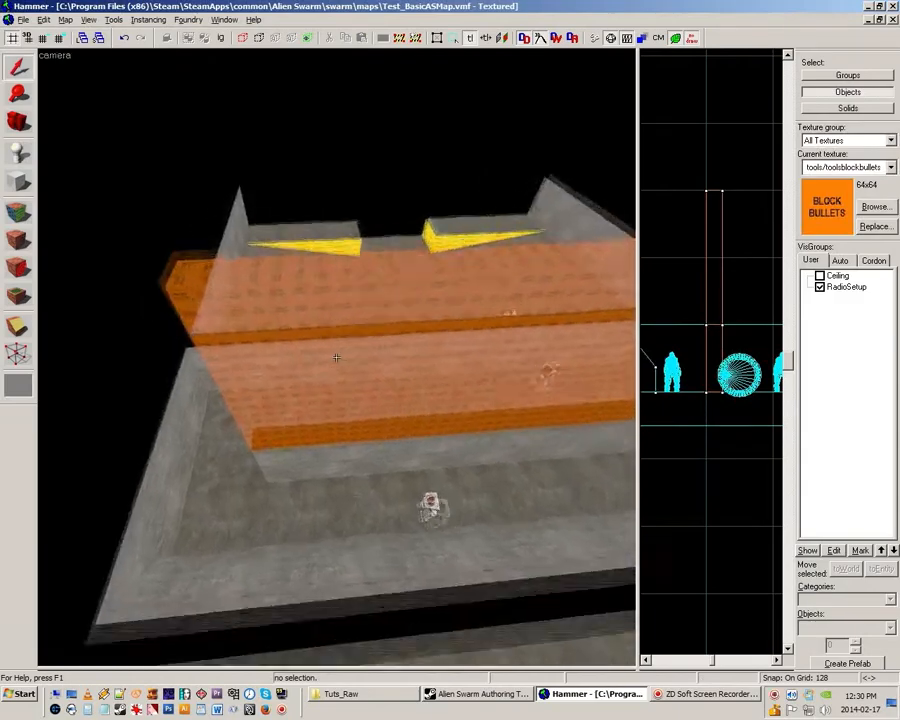
key(z)
key(z)
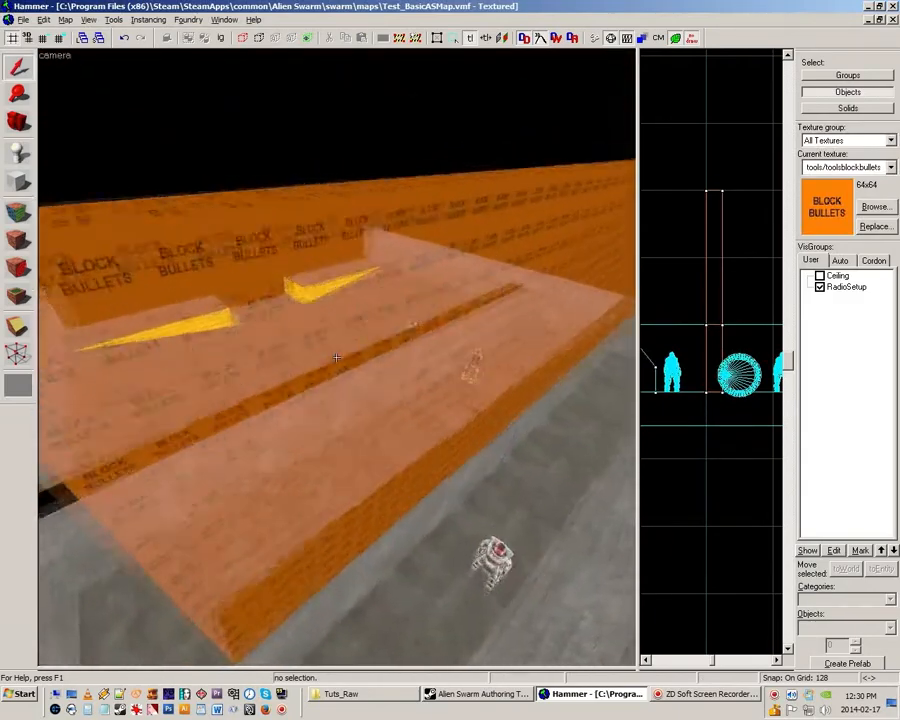
key(z)
key(z)
key(s)
key(z)
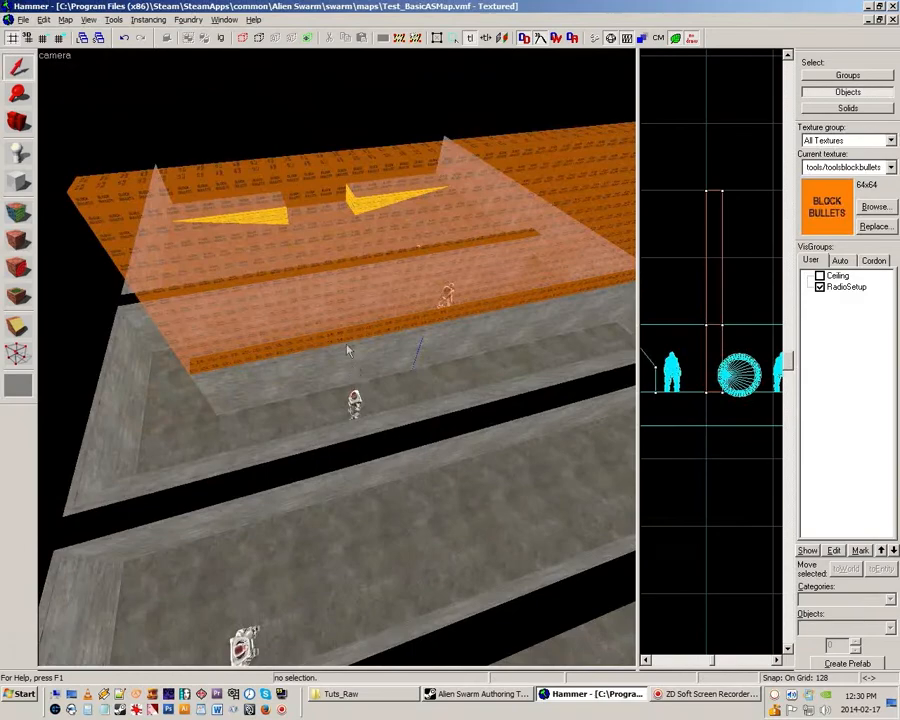
Examine the corridor beside the tall block-bullets barrier from floor level and from above
key(z)
key(w)
key(z)
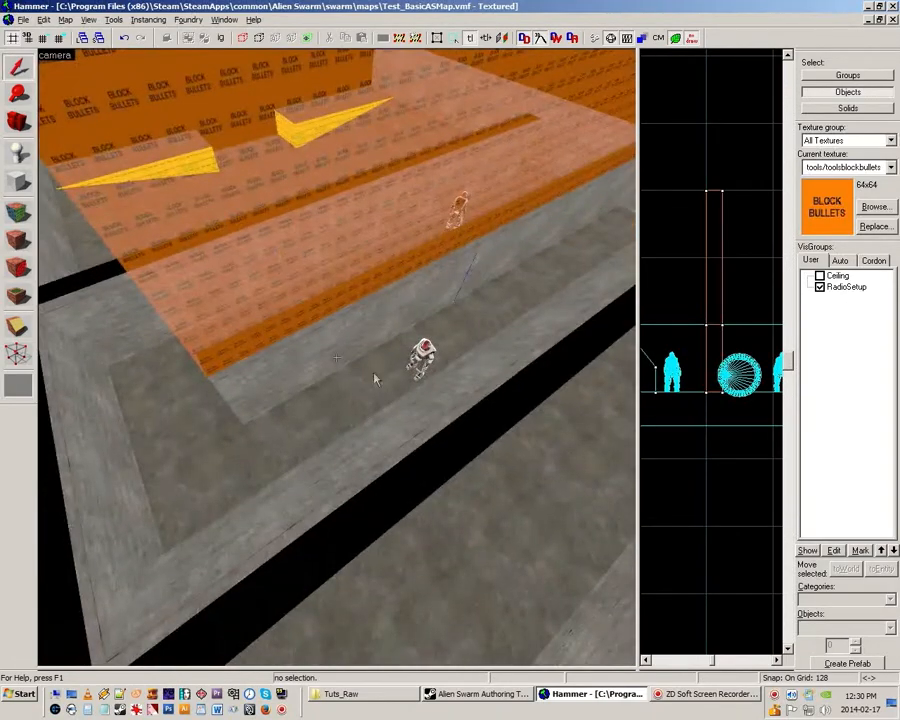
key(z)
key(w)
key(z)
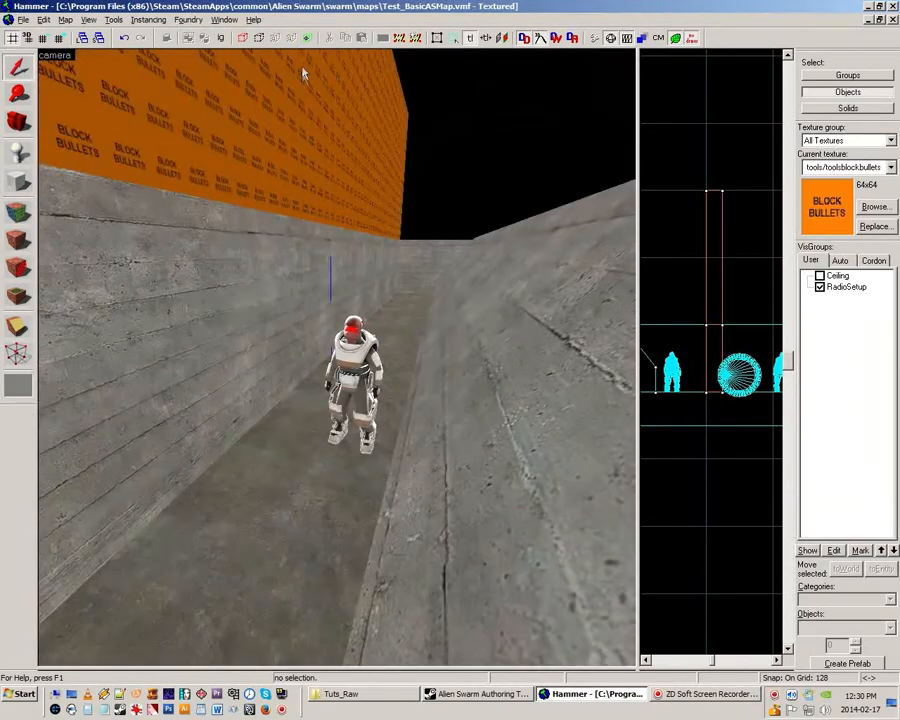
key(z)
key(s)
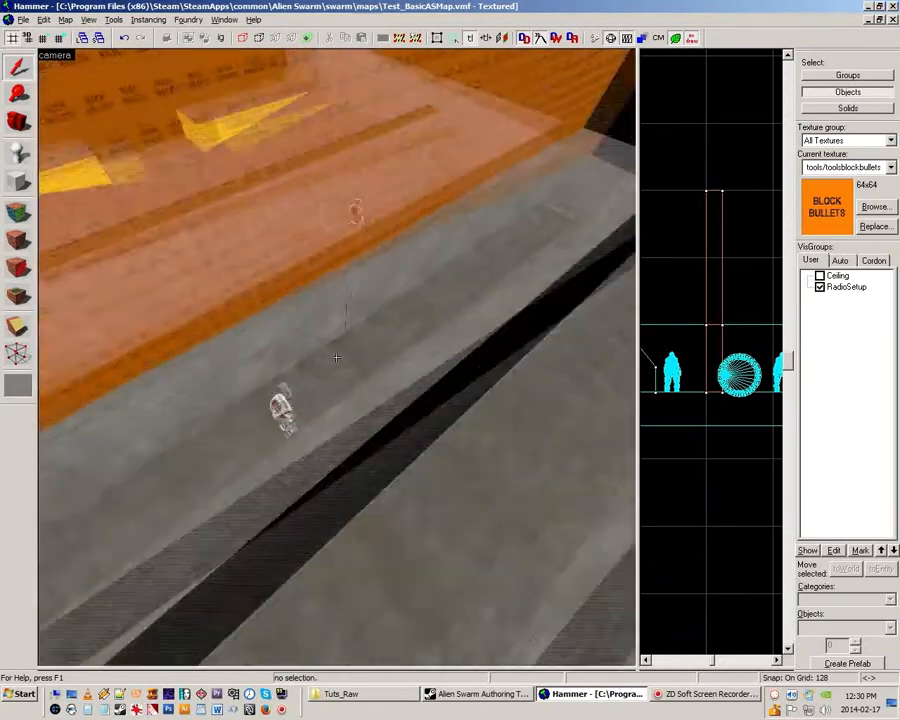
key(z)
Try flattening the block-bullets brush, with the grid at 16, into a sheet 432 units wide and 16 units high over the wall tops
click(295, 255)
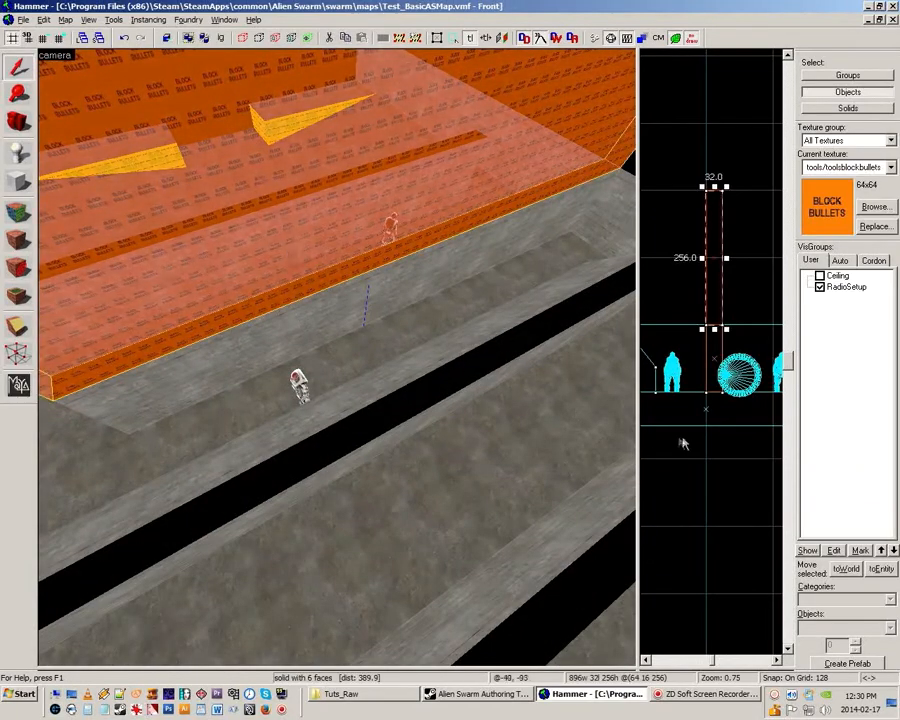
drag(637, 440, 283, 435)
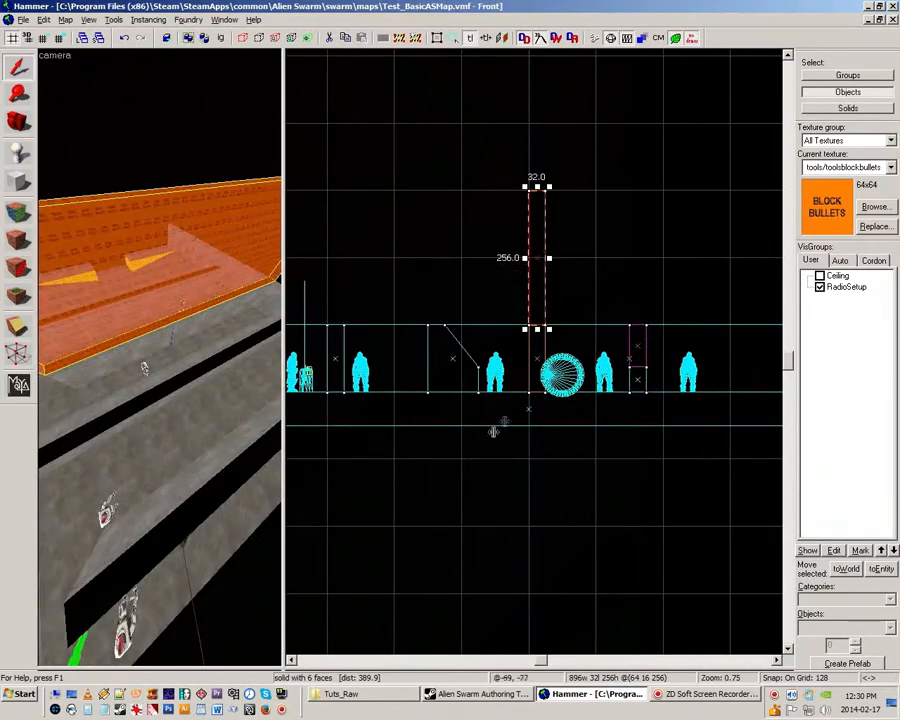
key(bracketleft)
key(bracketleft)
key(bracketleft)
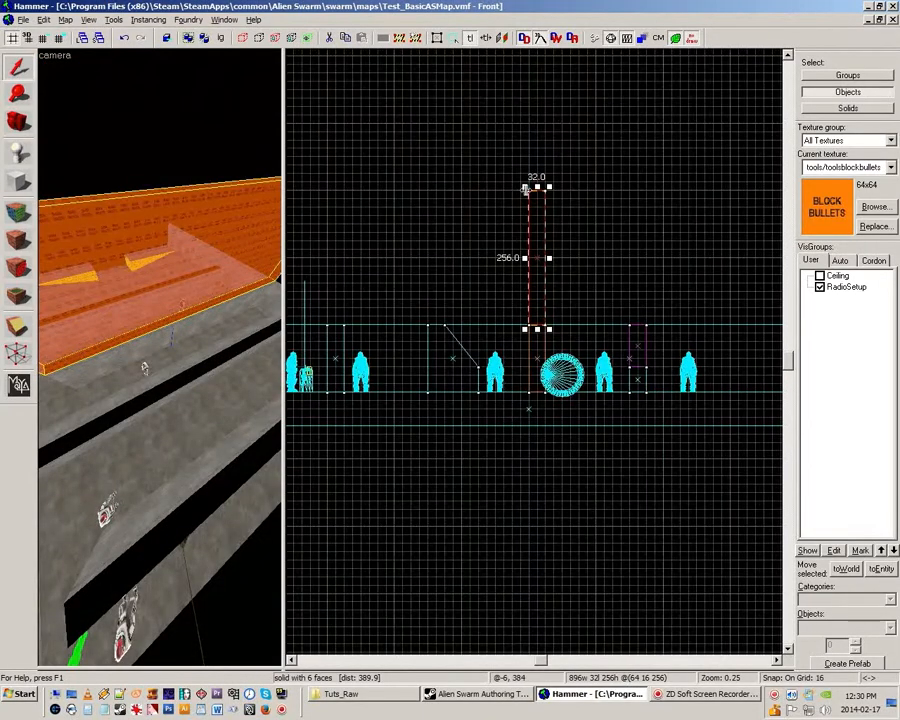
mouse_move(523, 186)
mouse_down()
mouse_move(402, 250)
mouse_move(316, 314)
mouse_up()
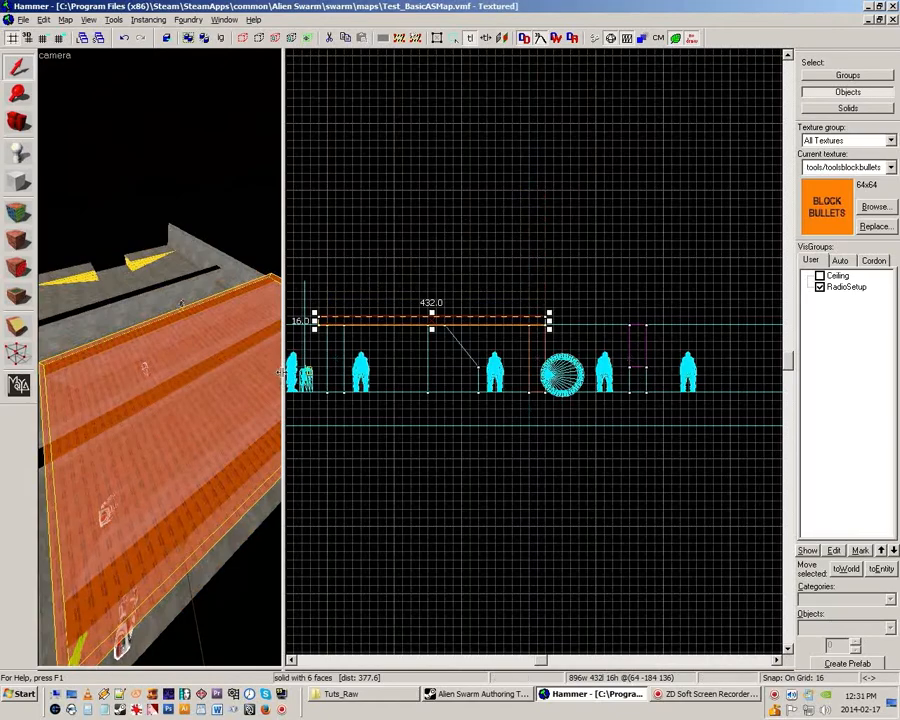
Examine the flat block-bullets sheet over the corridors from overhead and from inside the corridor beneath it
drag(281, 373, 651, 384)
key(z)
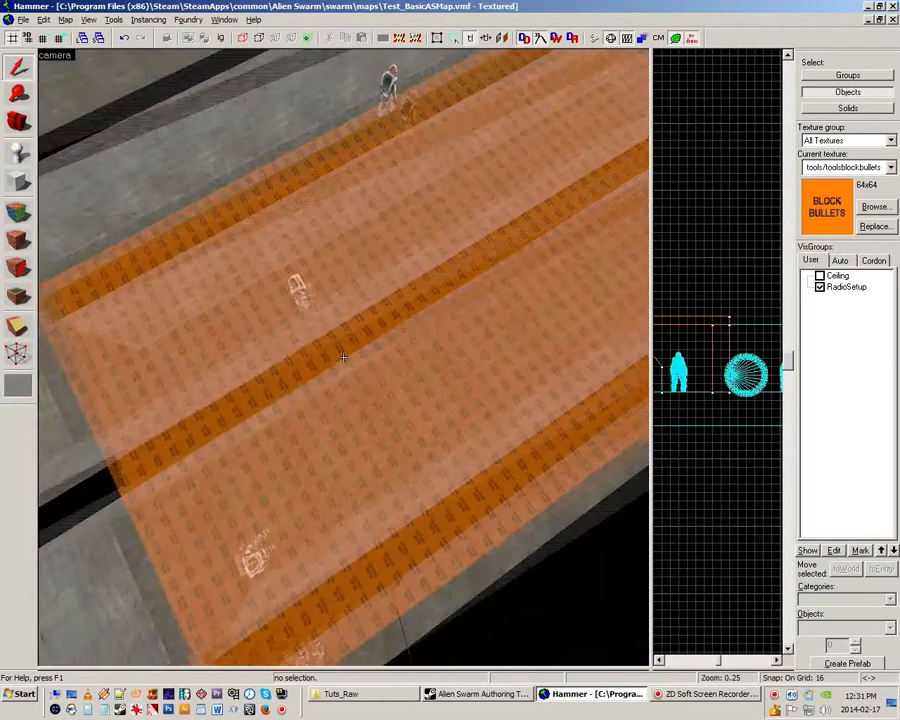
key(s)
key(w)
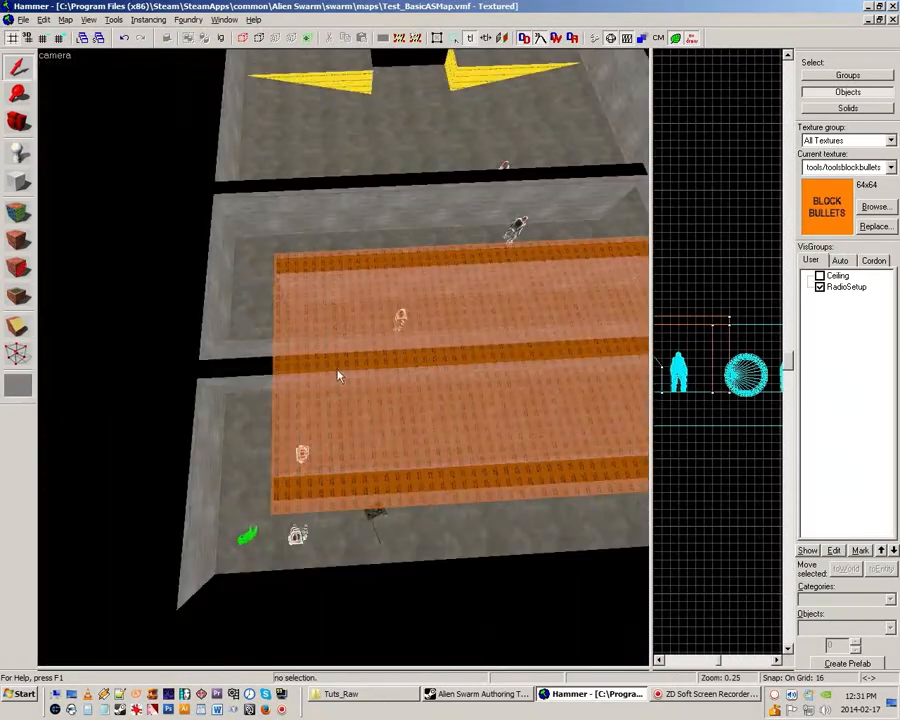
key(z)
key(w)
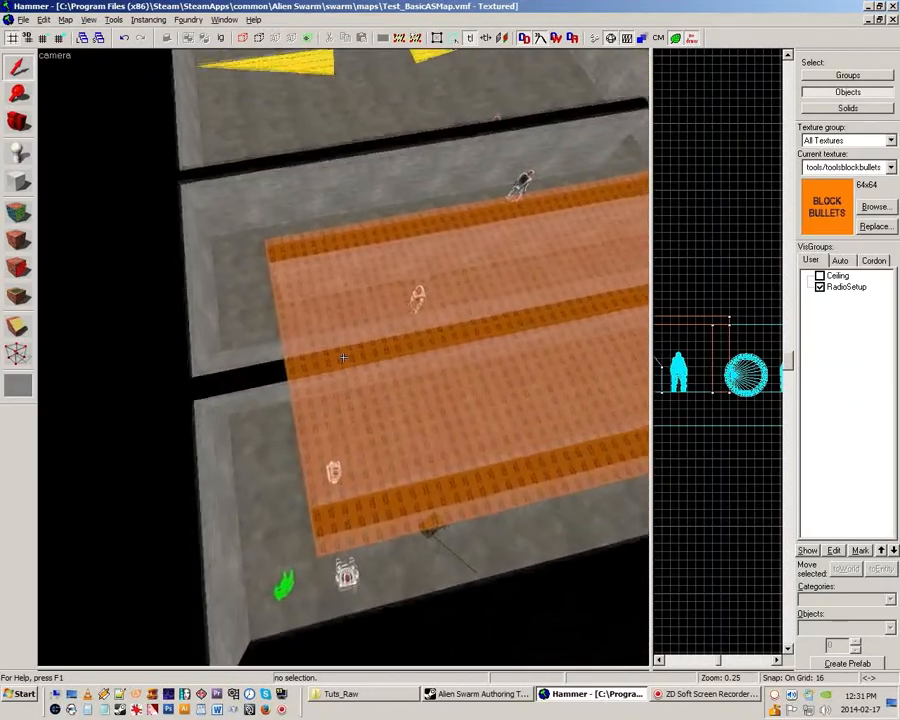
key(z)
key(z)
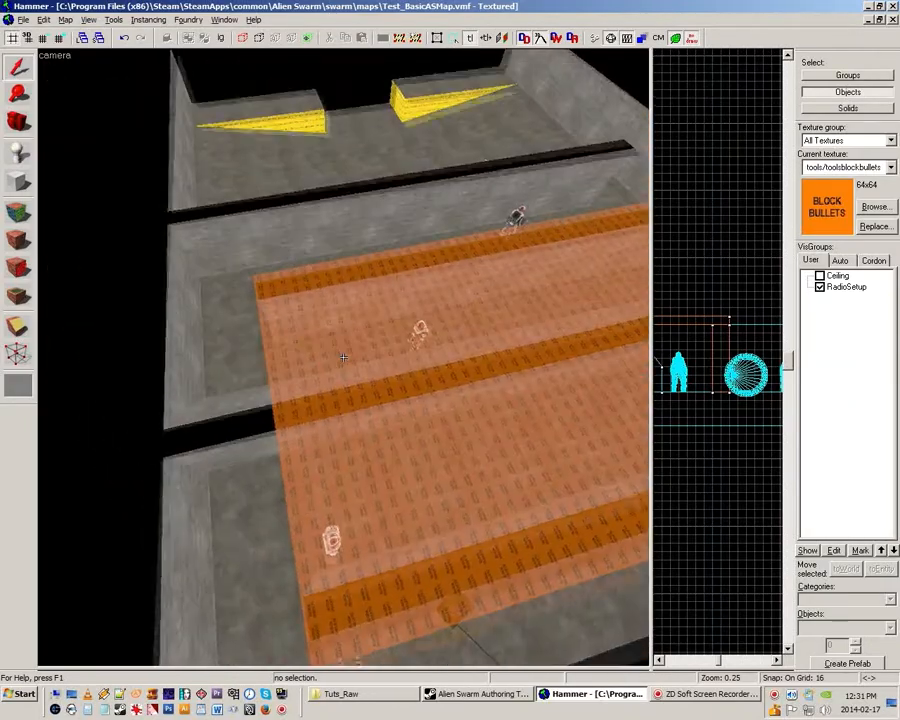
key(w)
key(w)
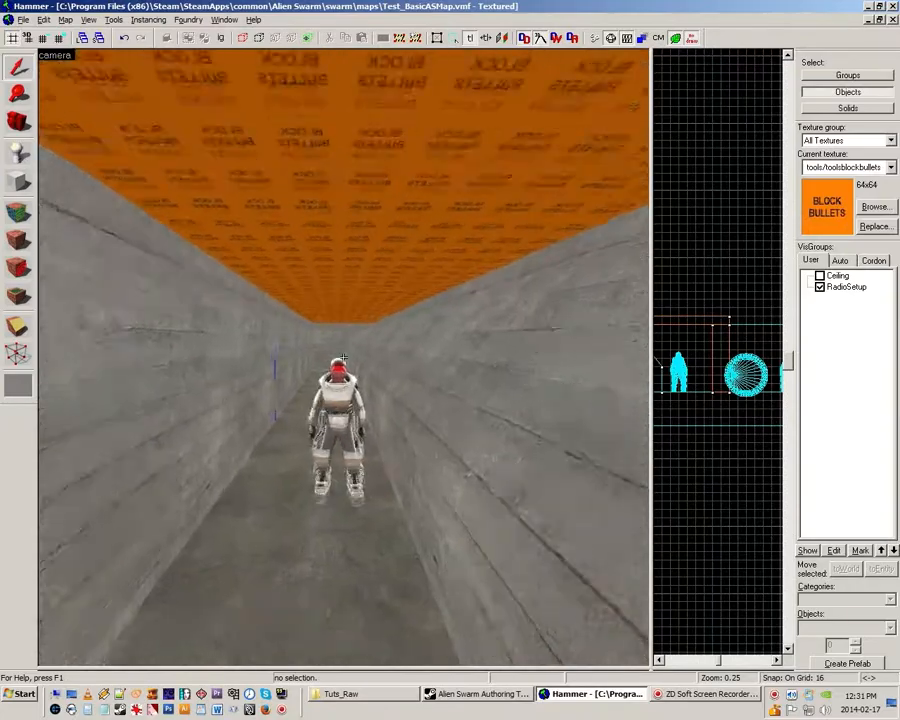
key(z)
key(z)
key(s)
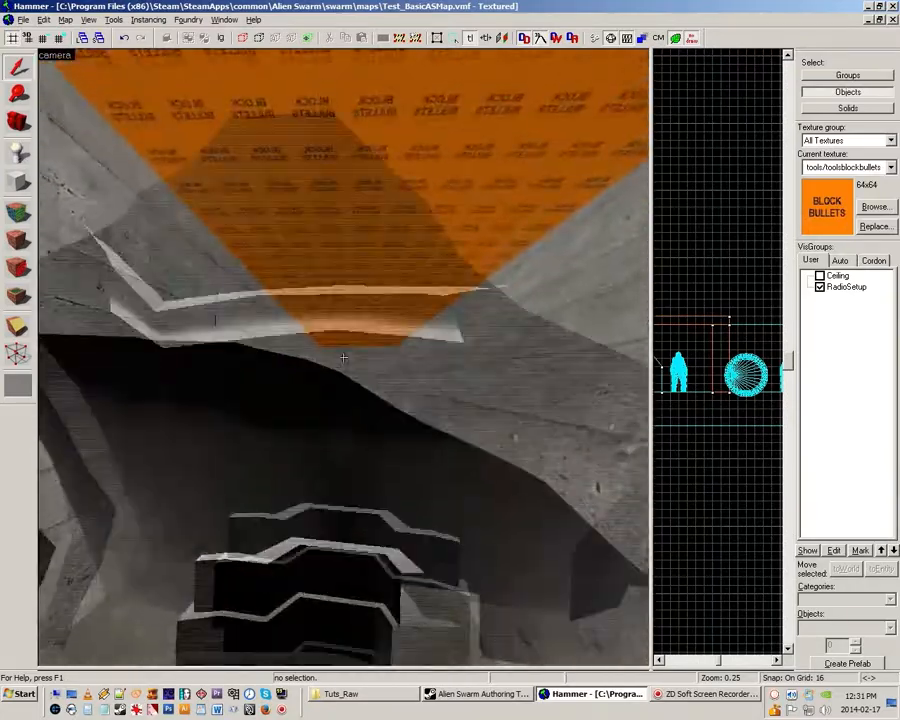
key(s)
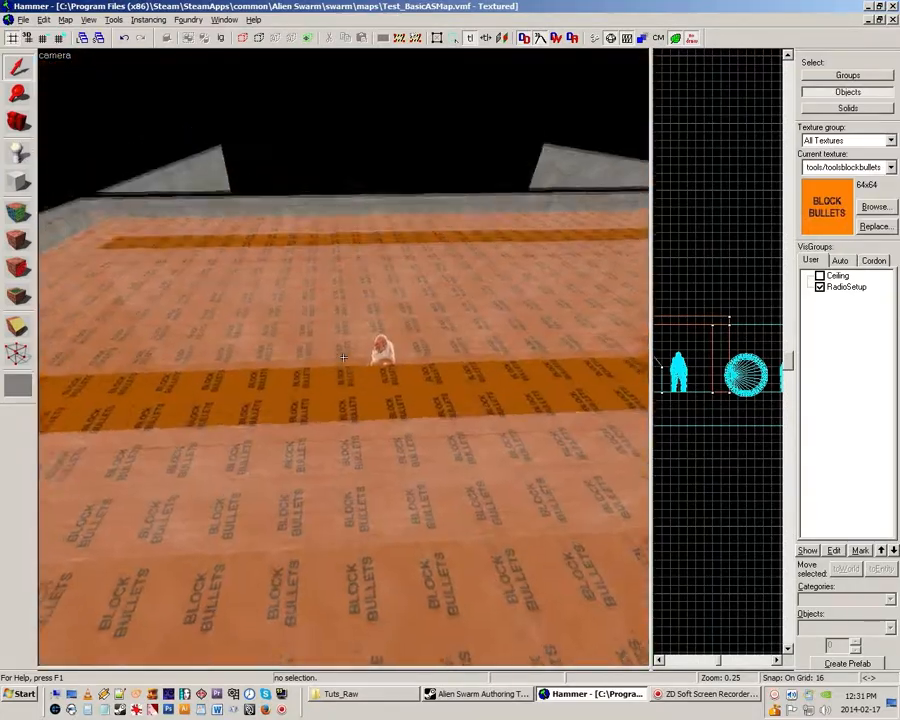
key(z)
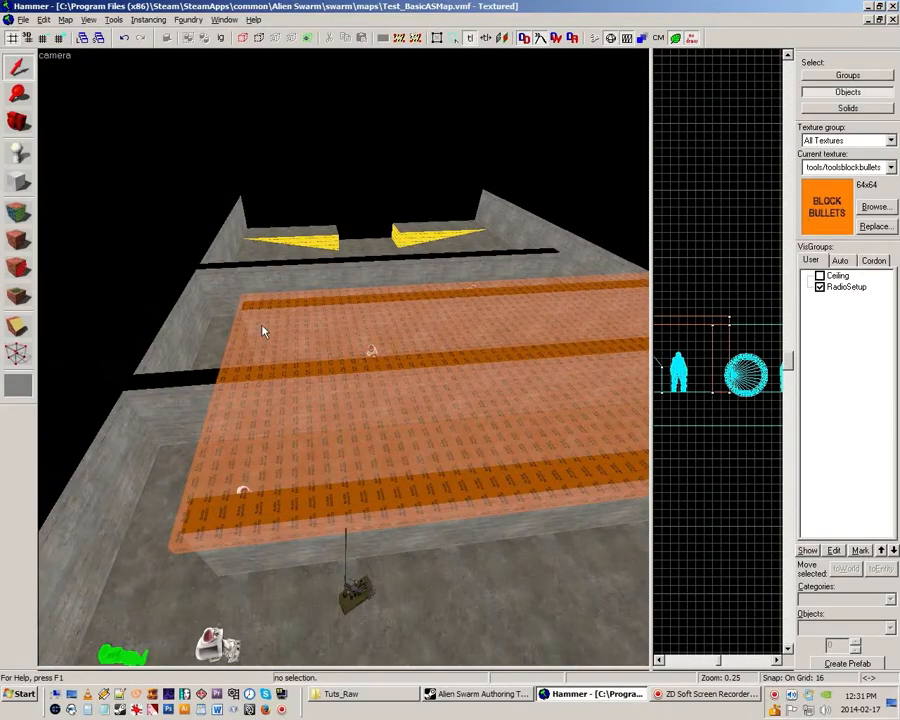
key(z)
key(w)
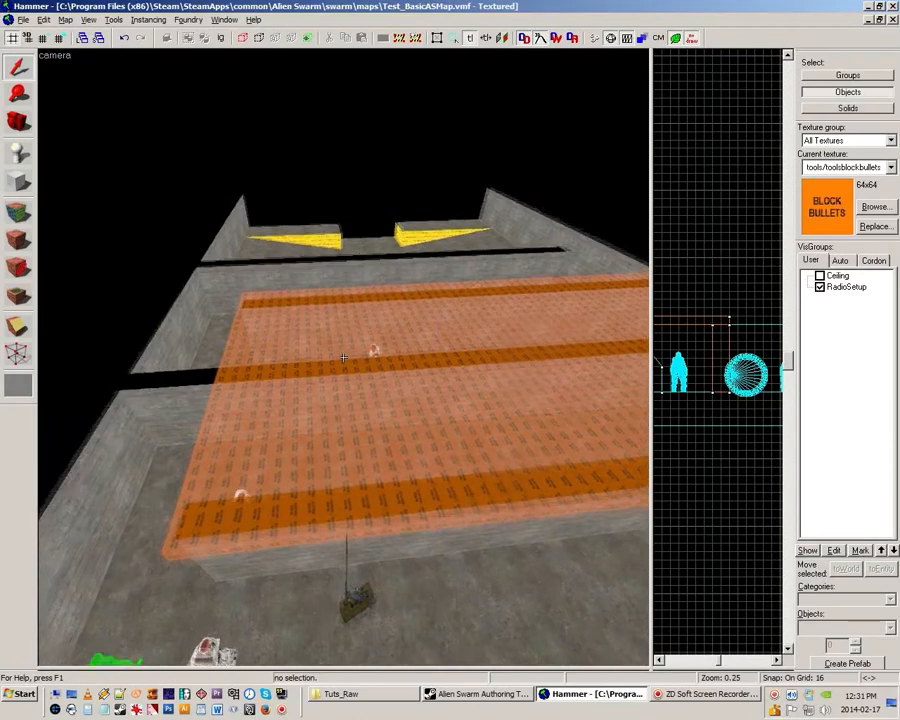
key(z)
key(z)
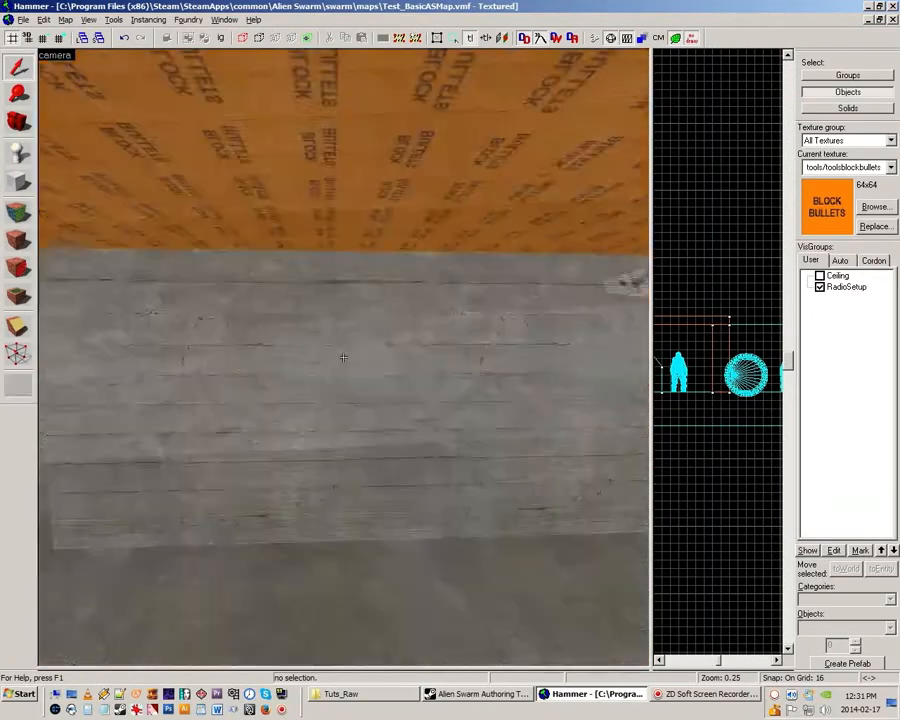
Undo the flattening of the block-bullets brush and clear the selection
key(s)
key(z)
key(ctrl+z)
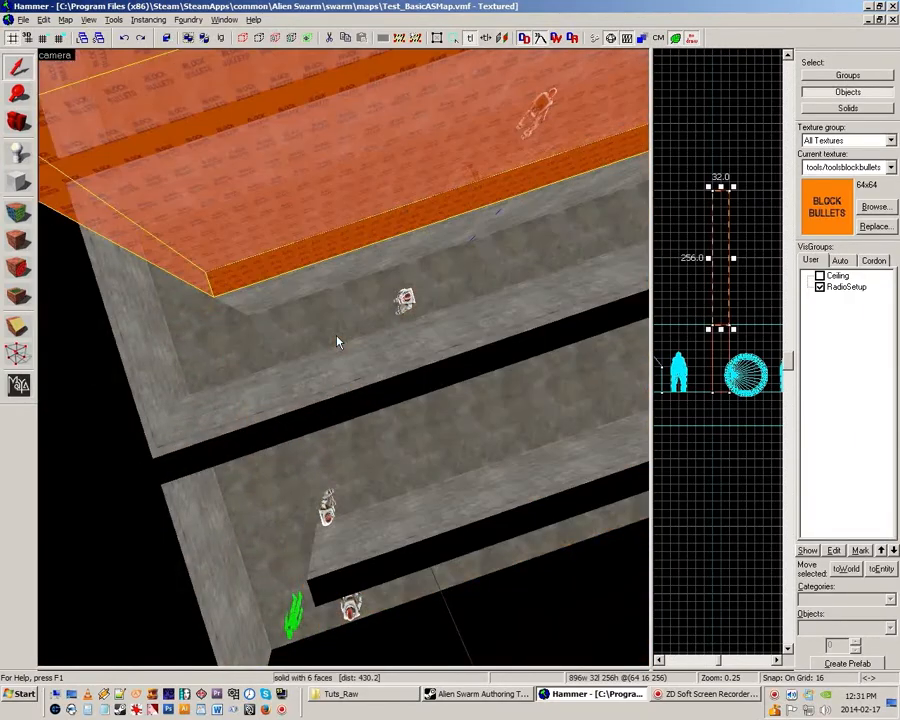
key(Escape)
Duplicate the tall block-bullets barrier and place the copy above the neighbouring interior wall, centred at (64 -176 256)
key(z)
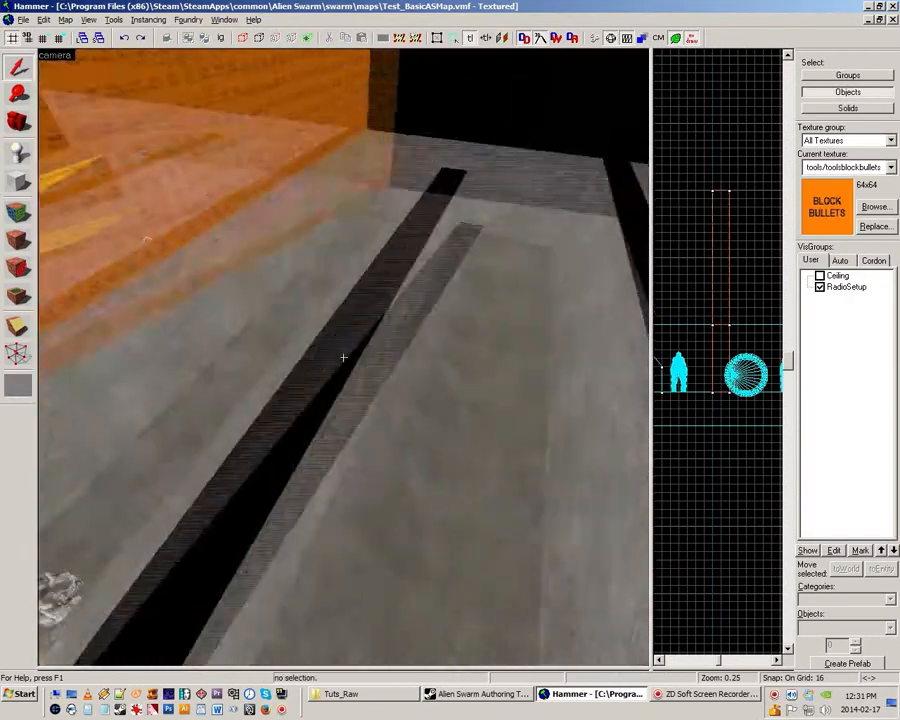
key(z)
key(z)
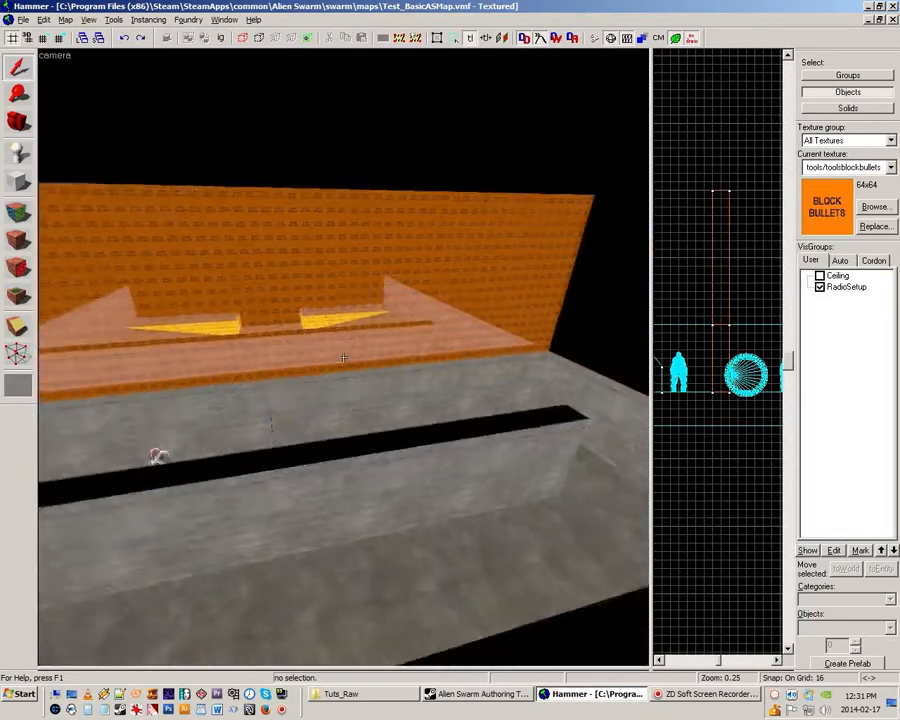
key(w)
key(z)
click(455, 333)
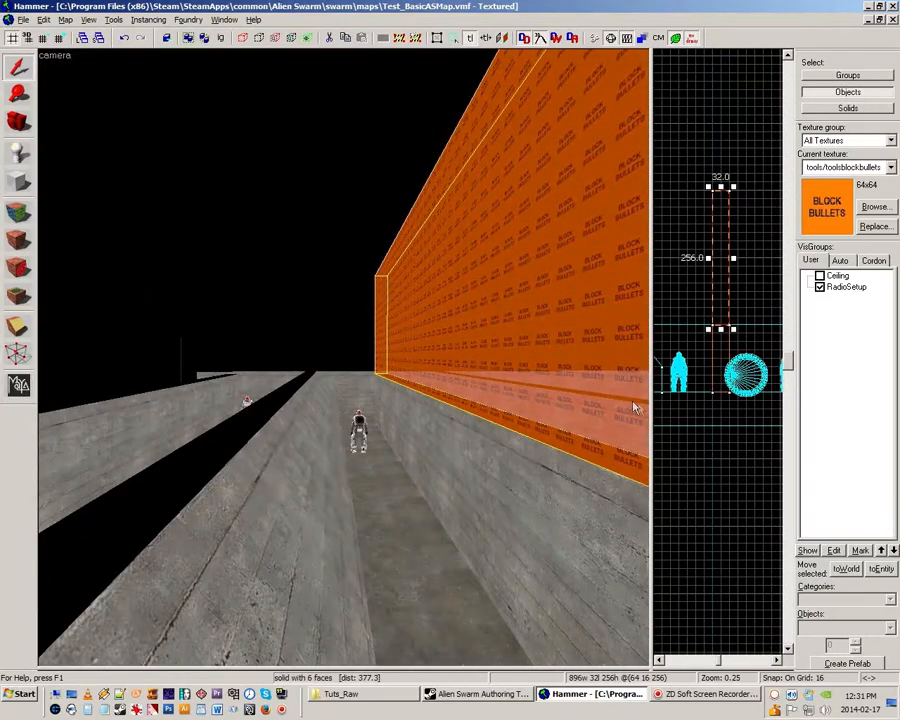
drag(651, 420, 438, 412)
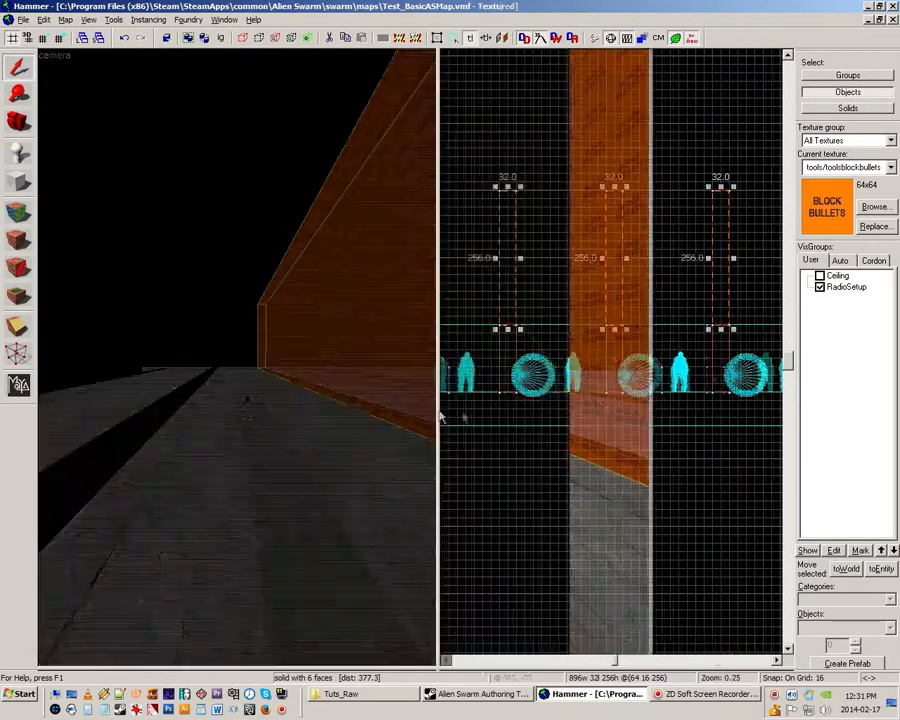
key(Left)
key(Left)
key(Left)
key(Left)
key(Left)
key(Left)
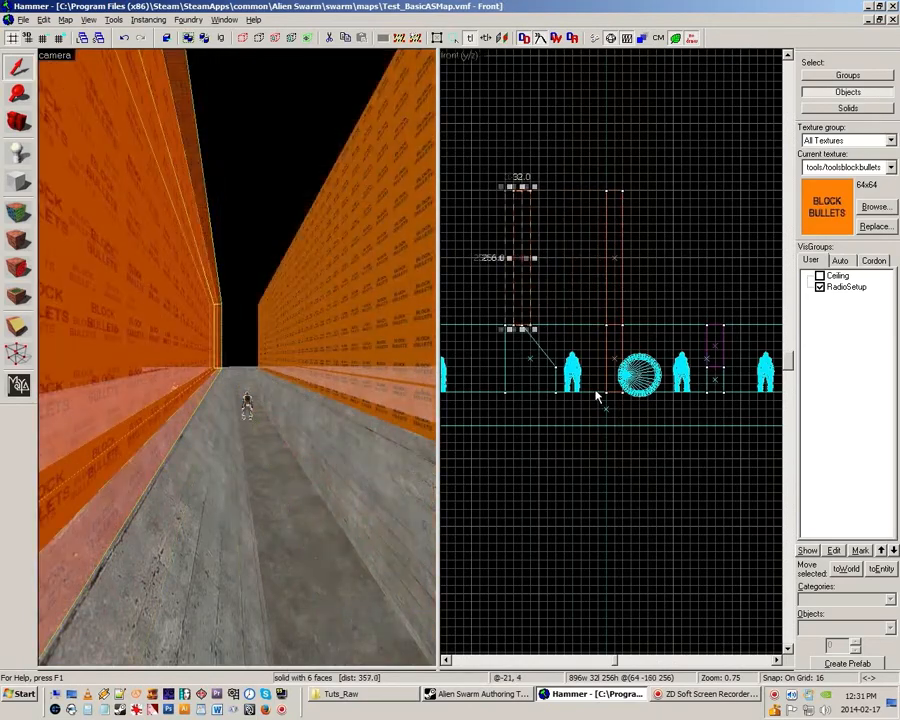
key(z)
key(s)
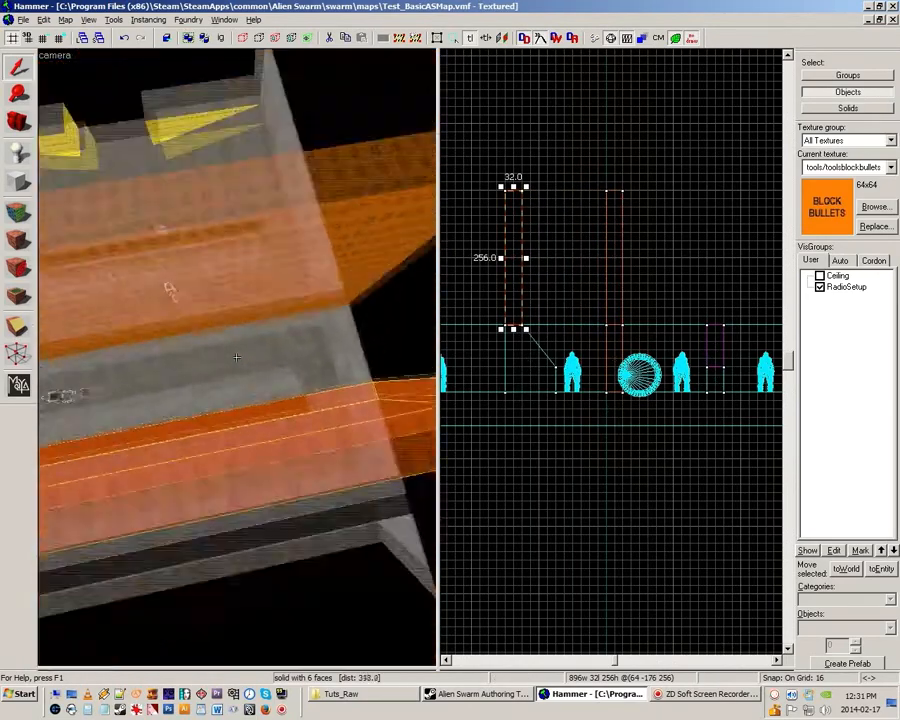
key(Escape)
Select both block-bullets barriers and move them into the existing Ceiling visgroup with Hide Objects enabled
key(z)
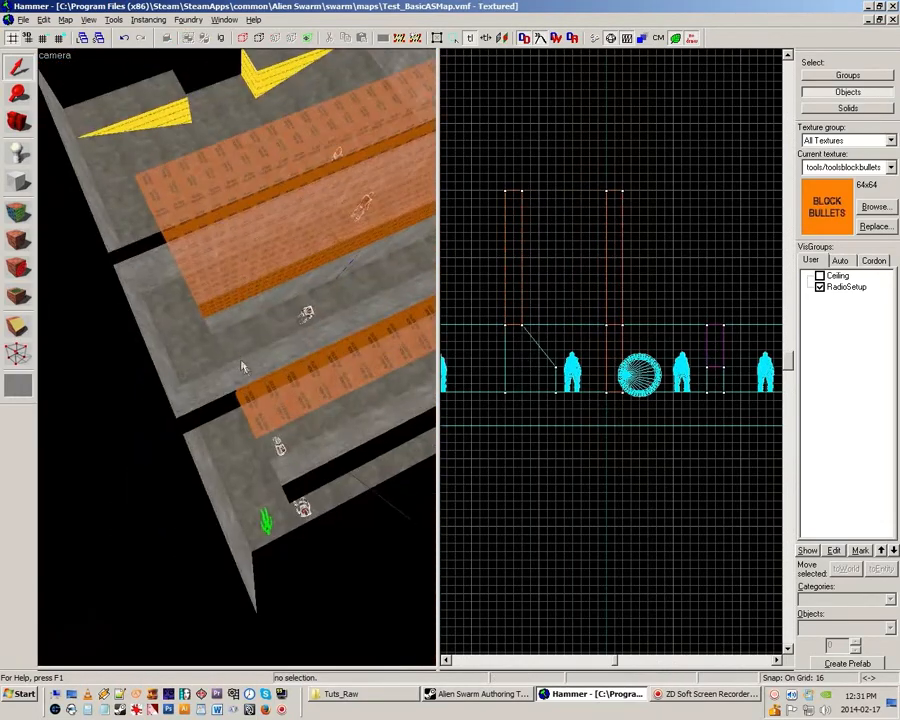
drag(436, 297, 607, 301)
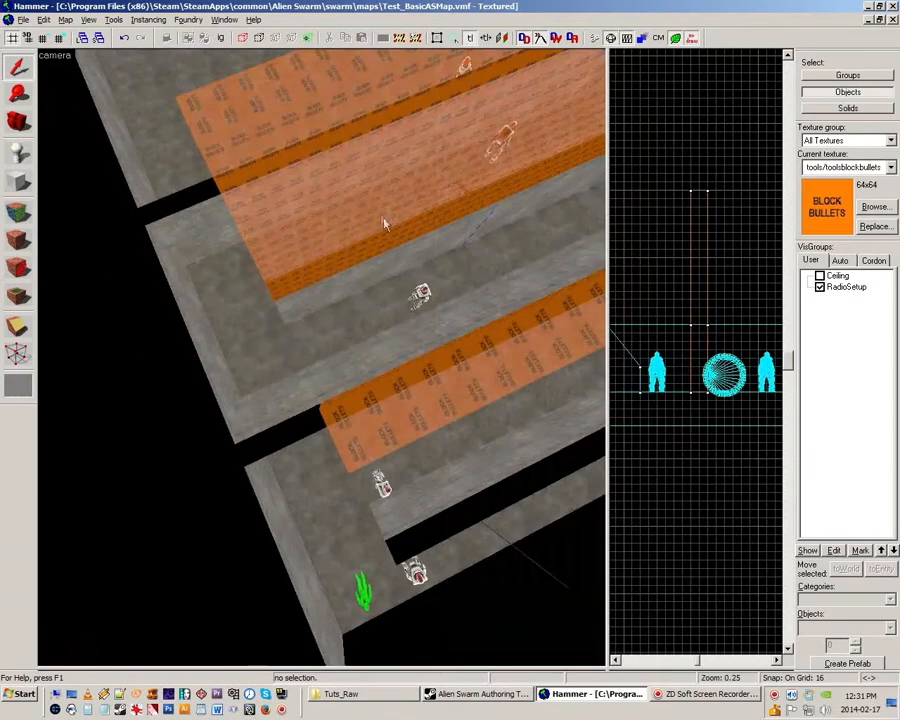
click(371, 203)
ctrl+click(449, 408)
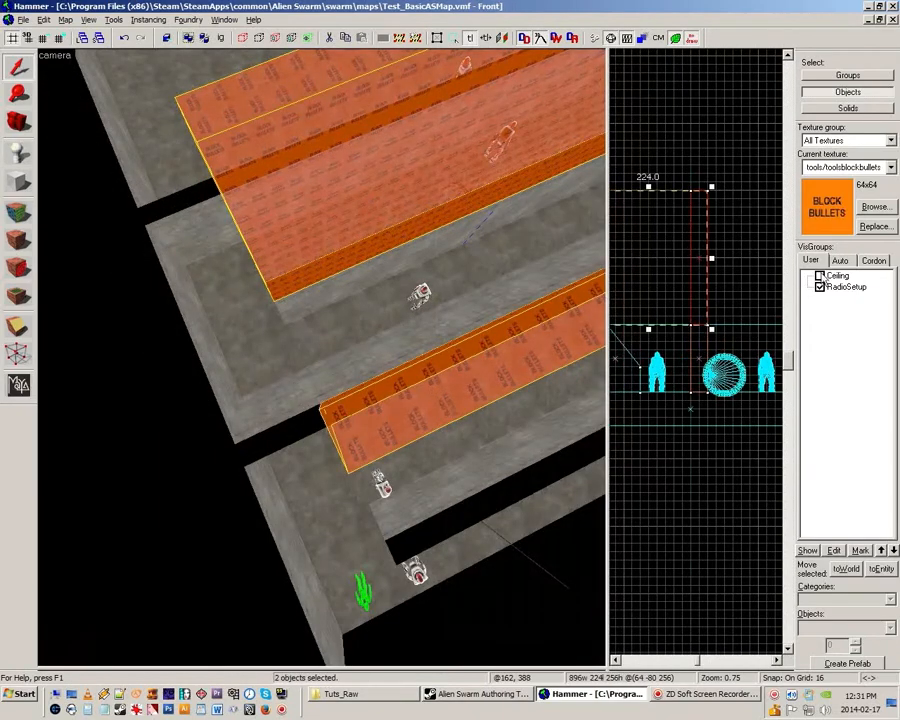
click(240, 42)
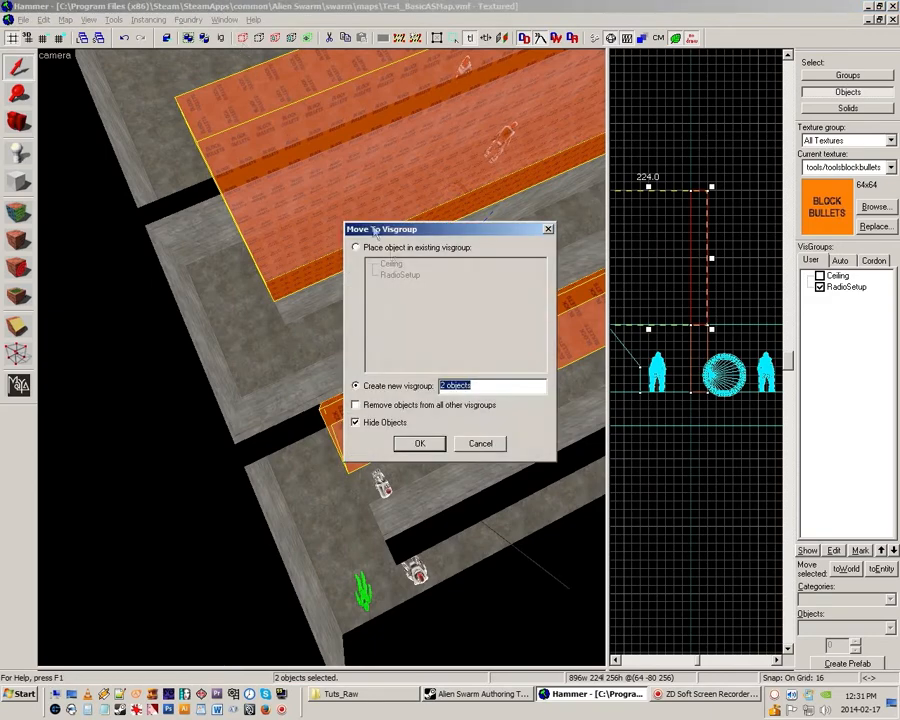
click(366, 248)
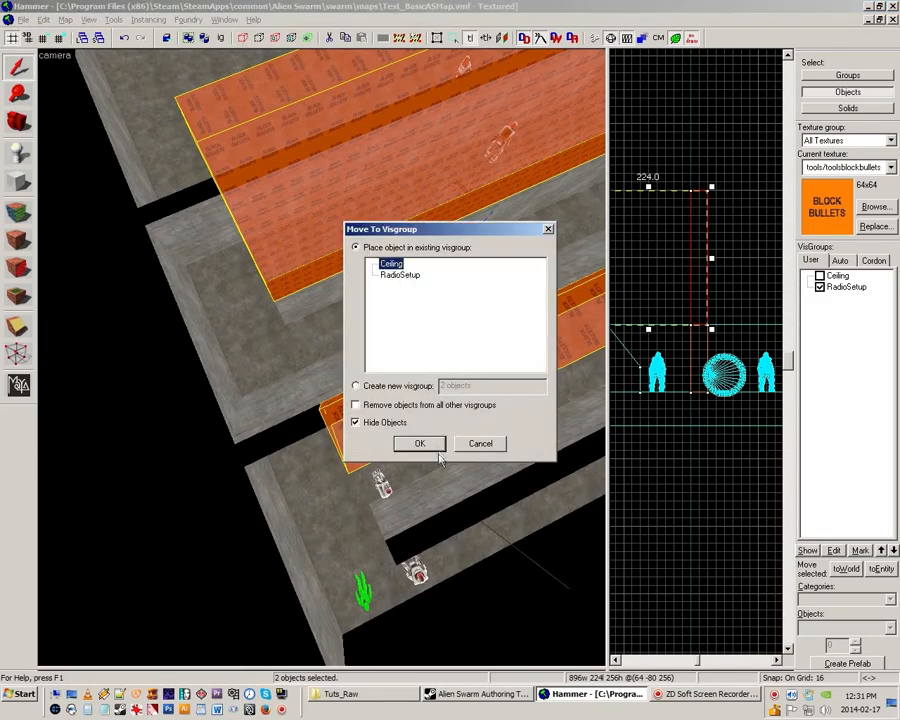
click(421, 444)
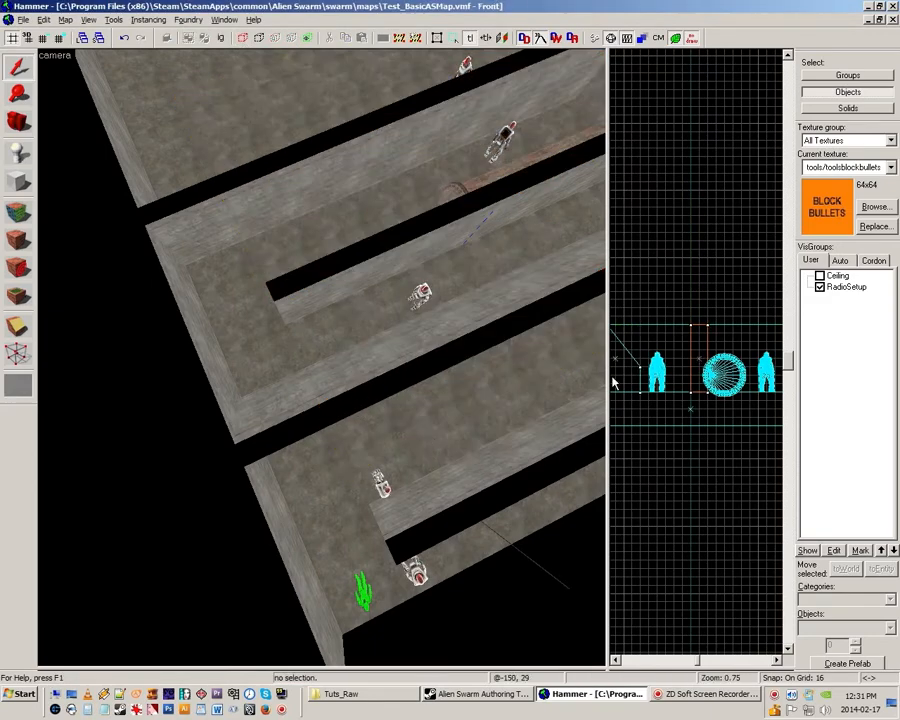
Inspect the open-topped rooms and the black wall tops from above with the Ceiling visgroup hidden
drag(681, 375, 720, 373)
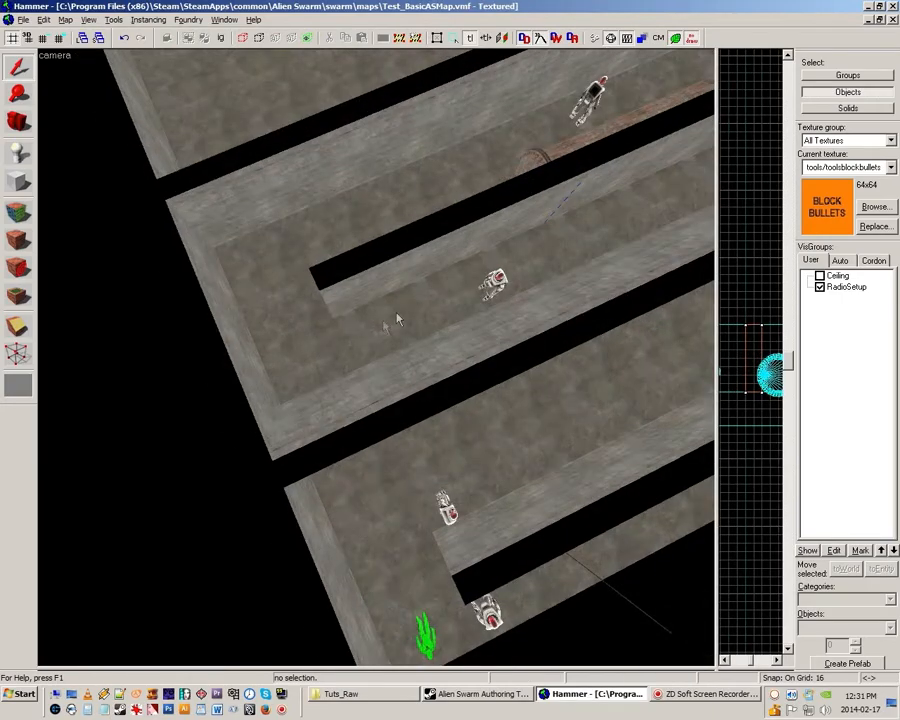
key(z)
key(w)
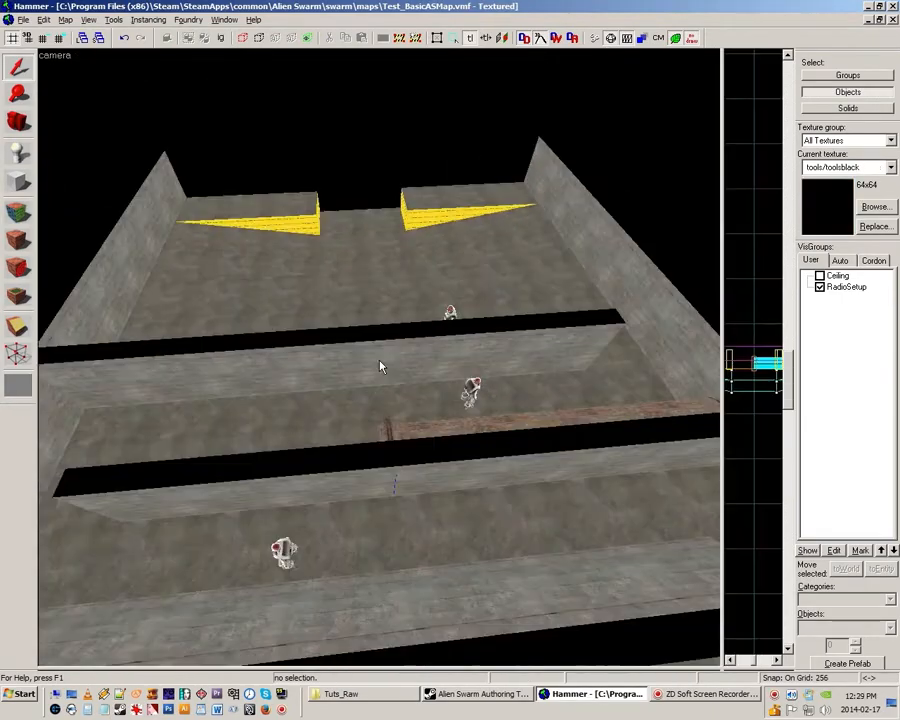
key(z)
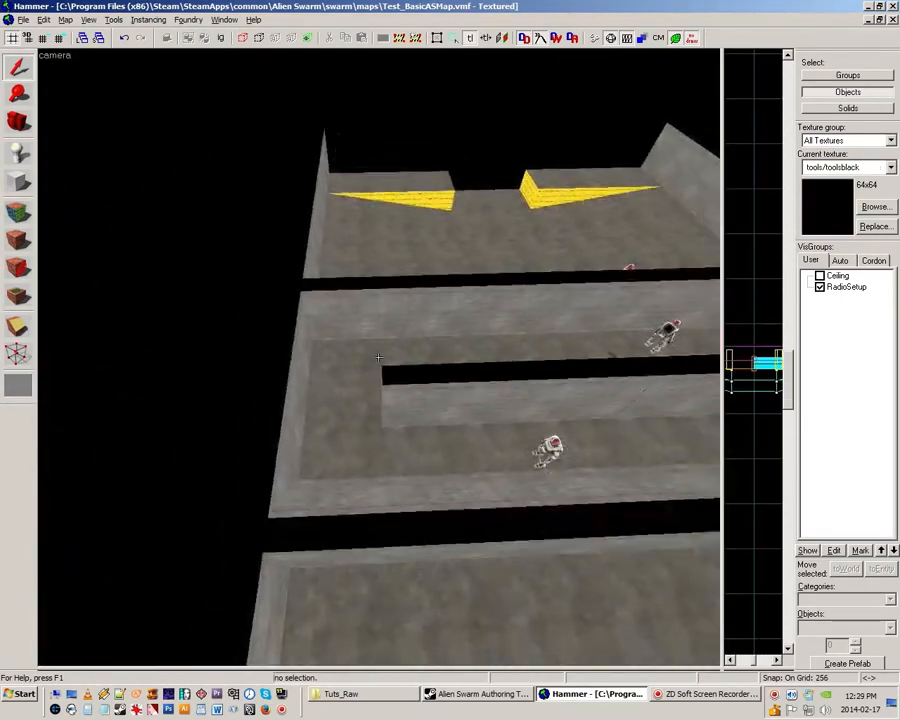
key(z)
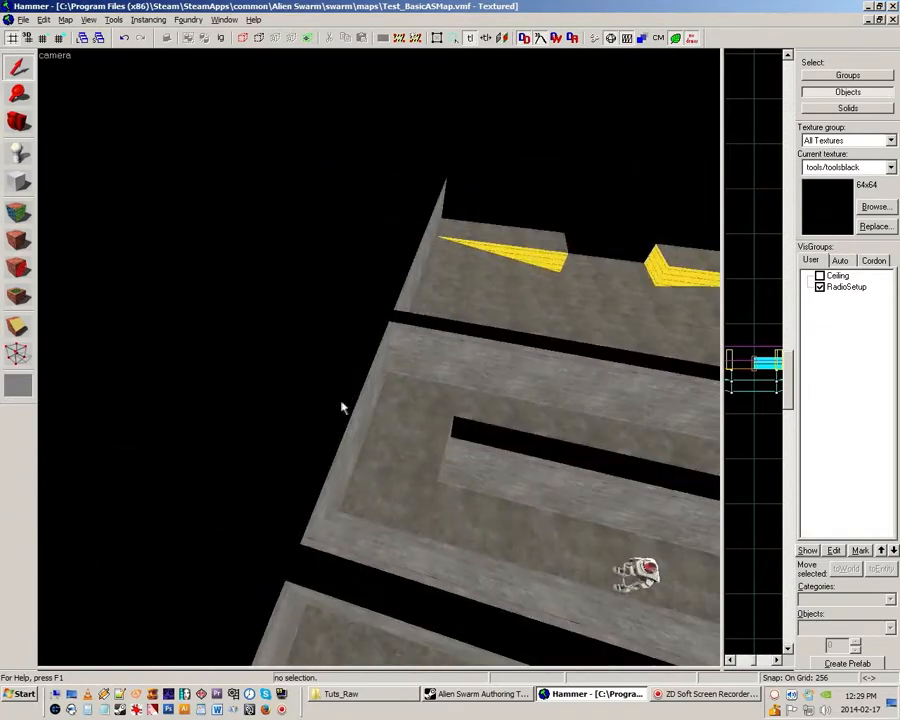
click(335, 418)
key(Escape)
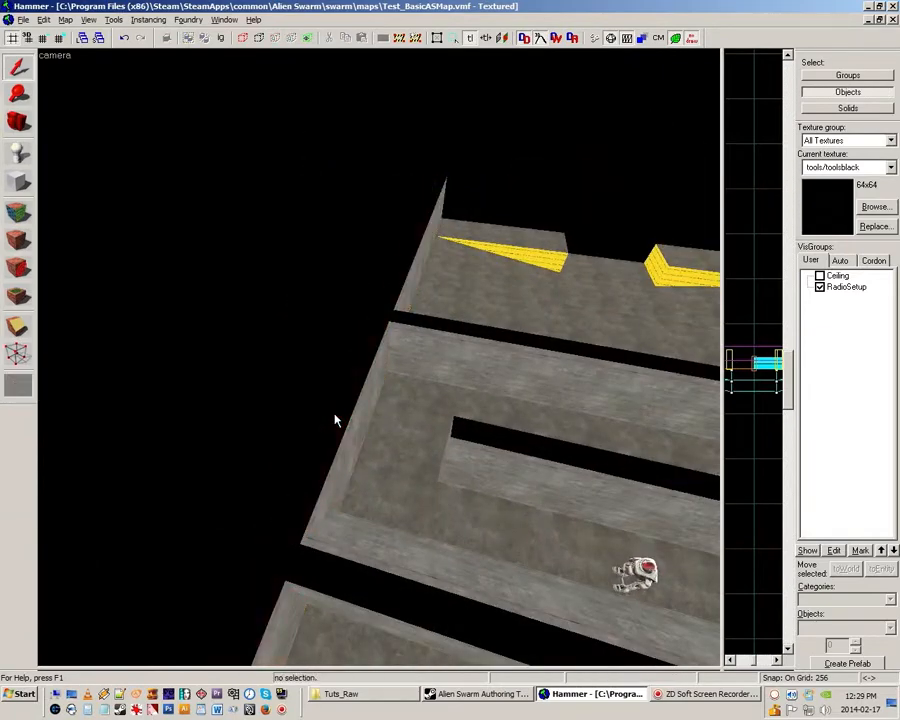
Examine the textured 3D view of the interior walls and open-topped corridors from several angles above the map
key(z)
key(z)
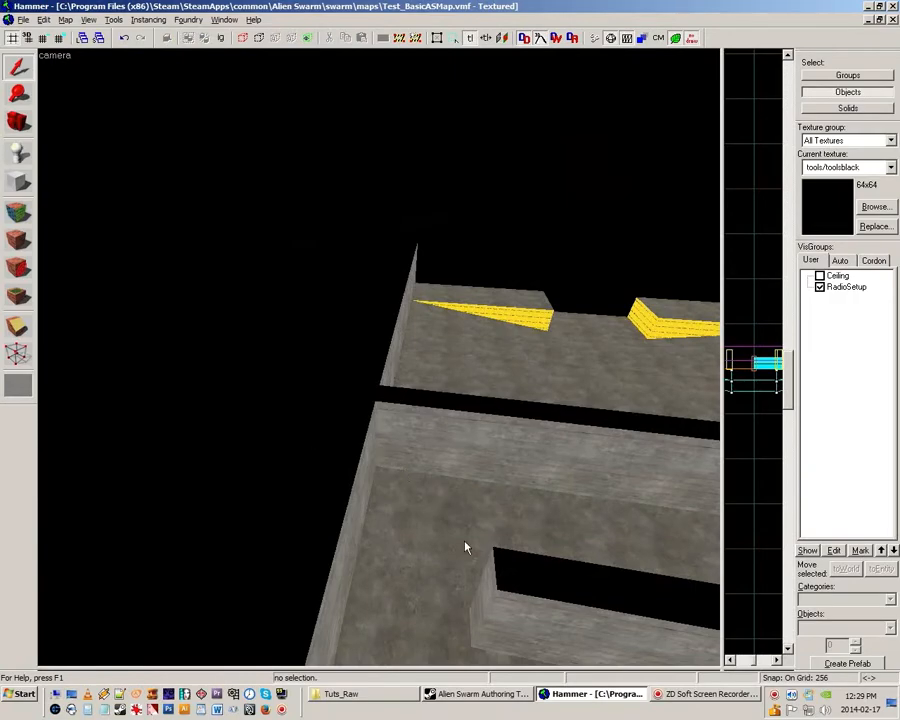
key(z)
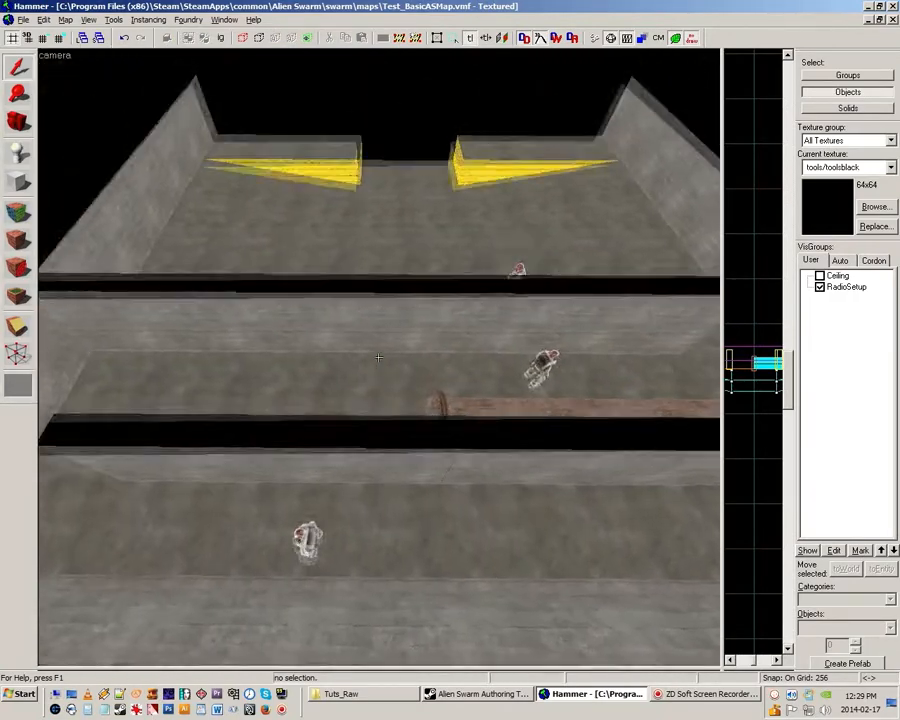
key(z)
key(d)
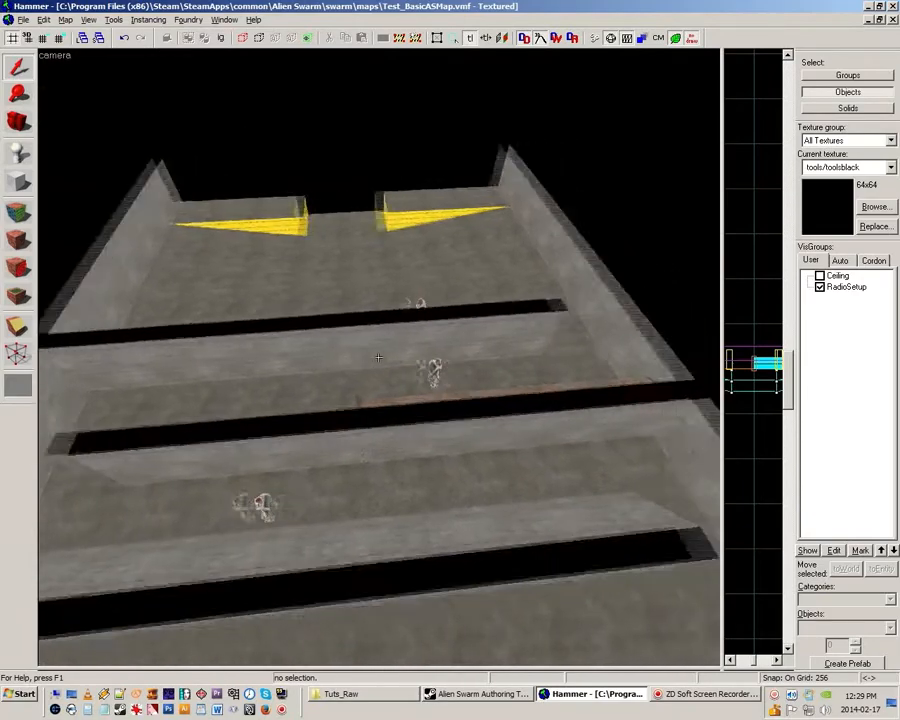
key(z)
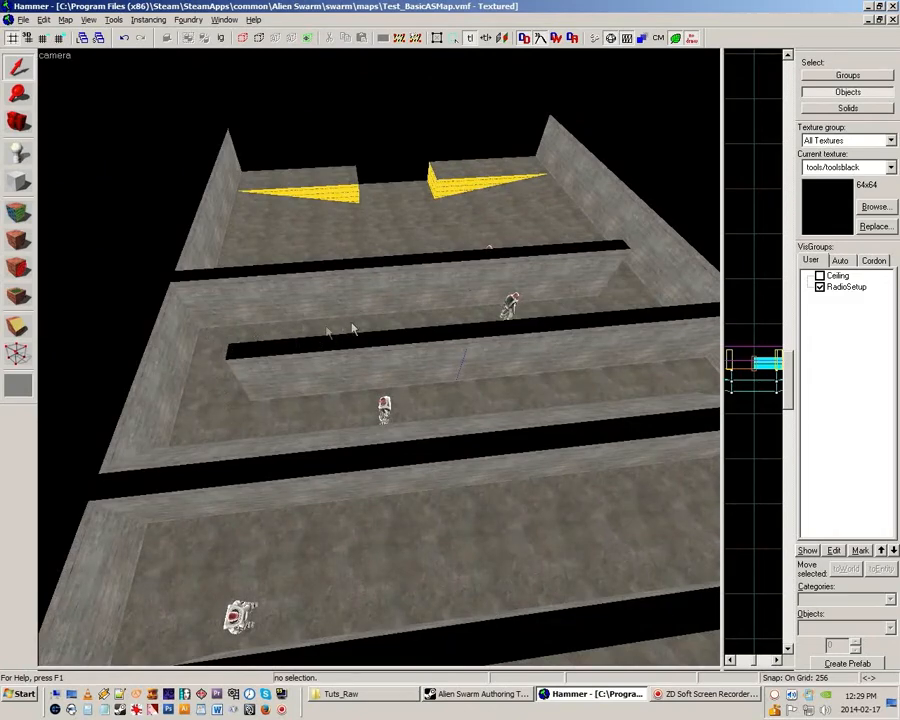
key(z)
key(w)
key(z)
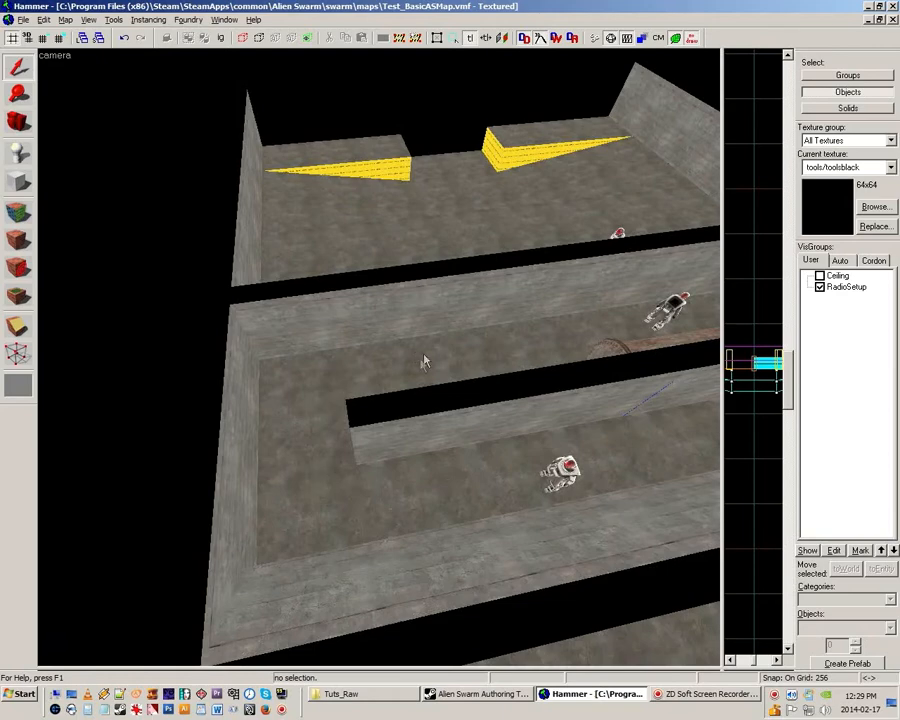
key(z)
key(z)
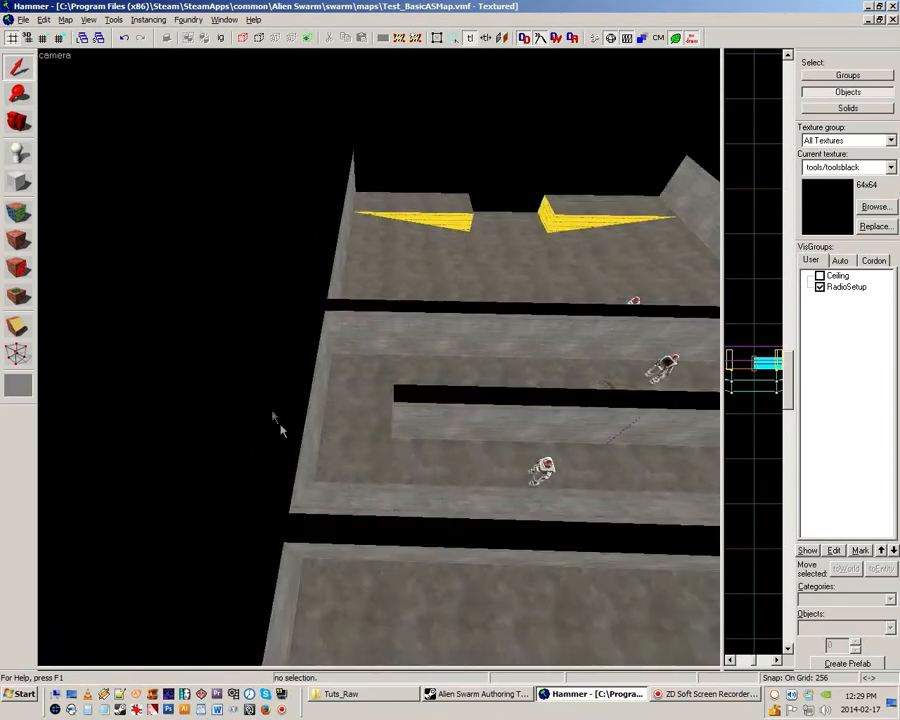
key(z)
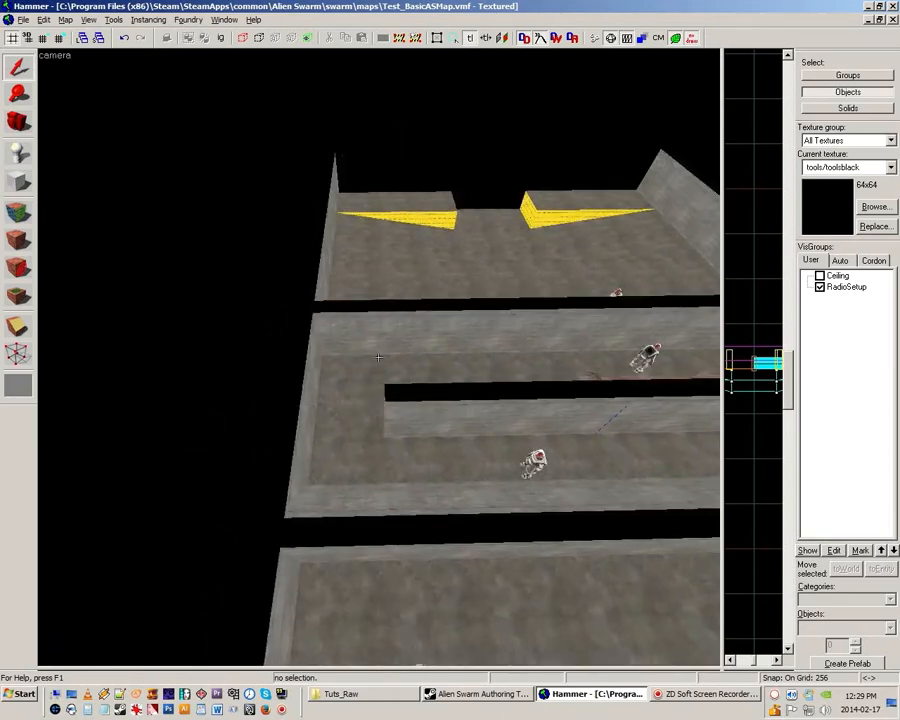
key(w)
key(z)
key(z)
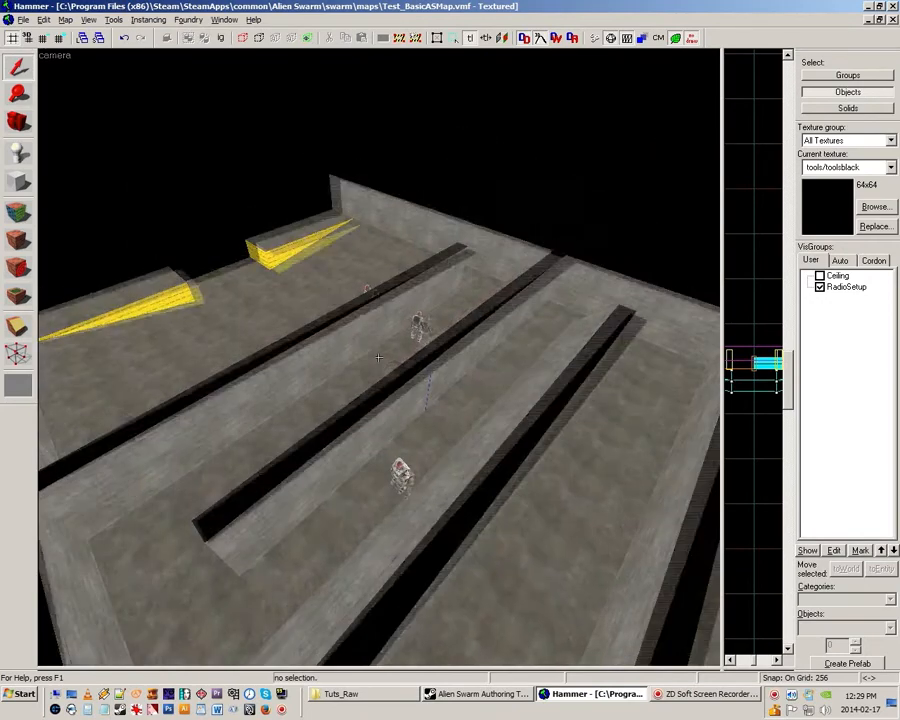
key(z)
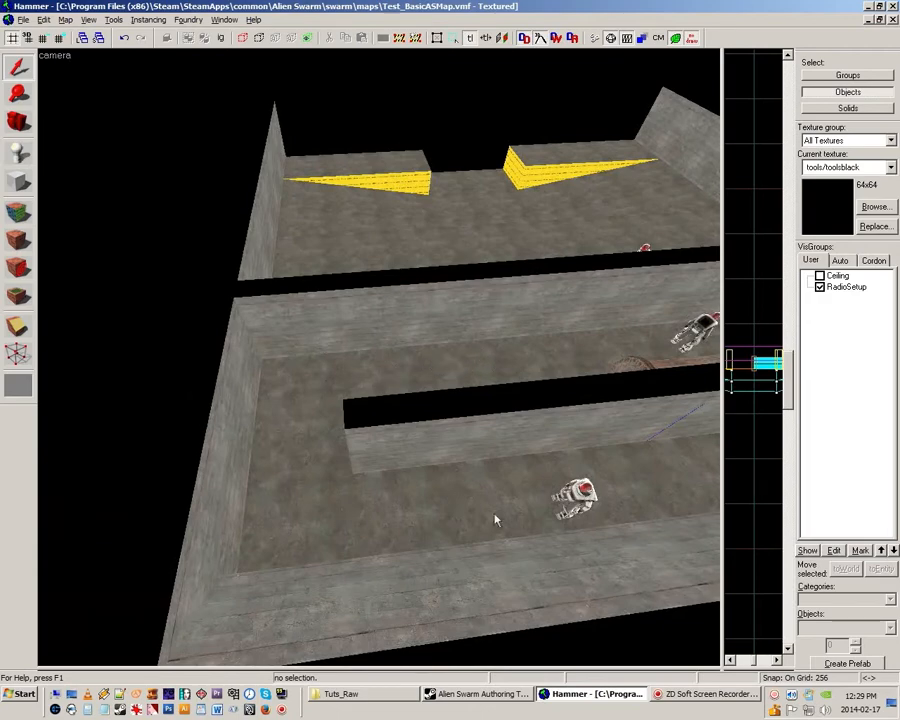
key(z)
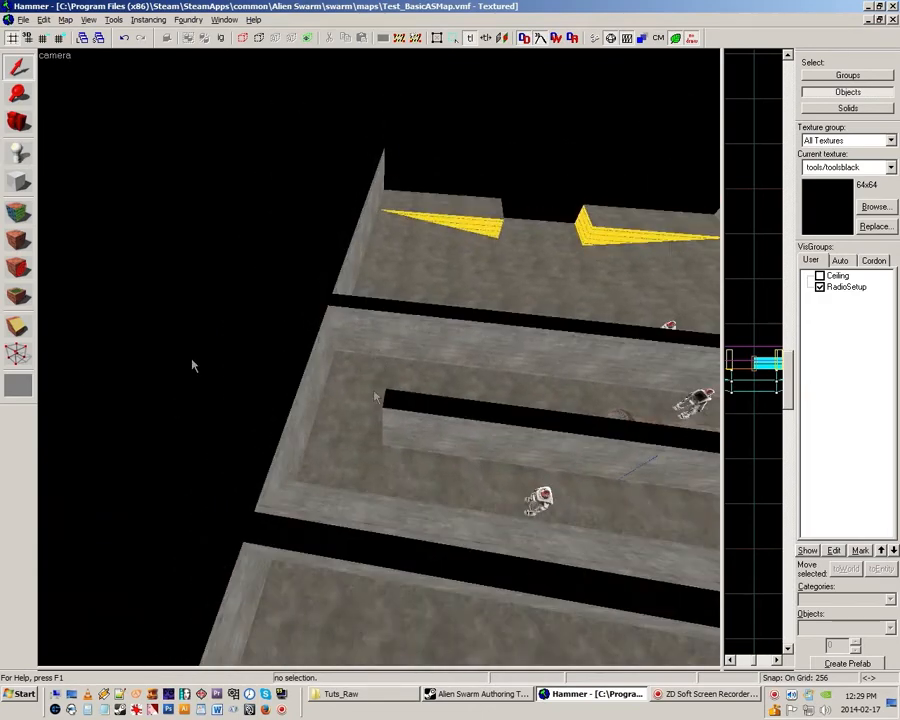
key(z)
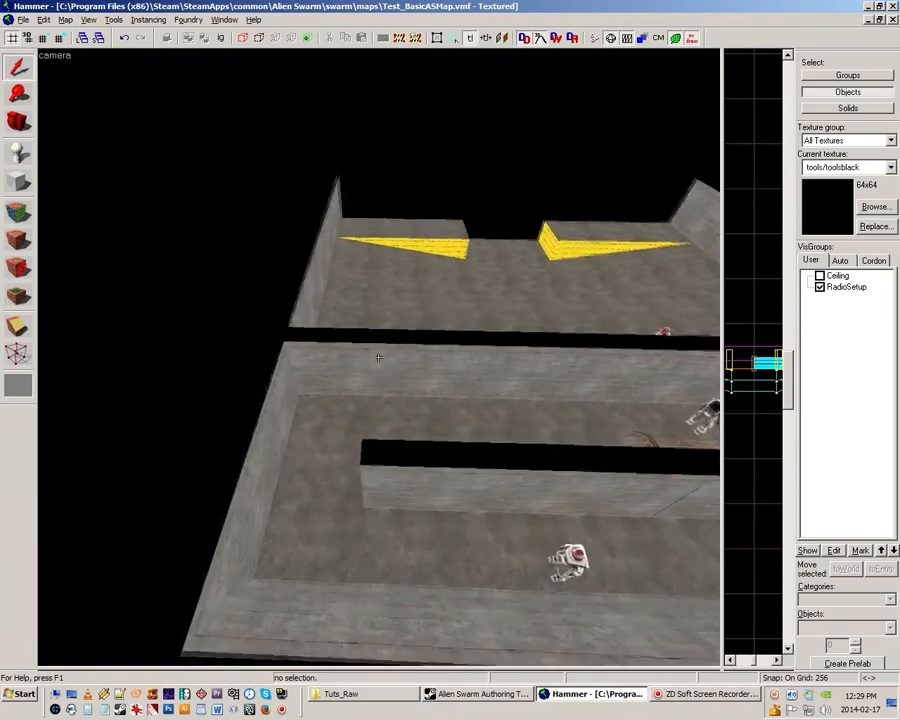
key(z)
key(z)
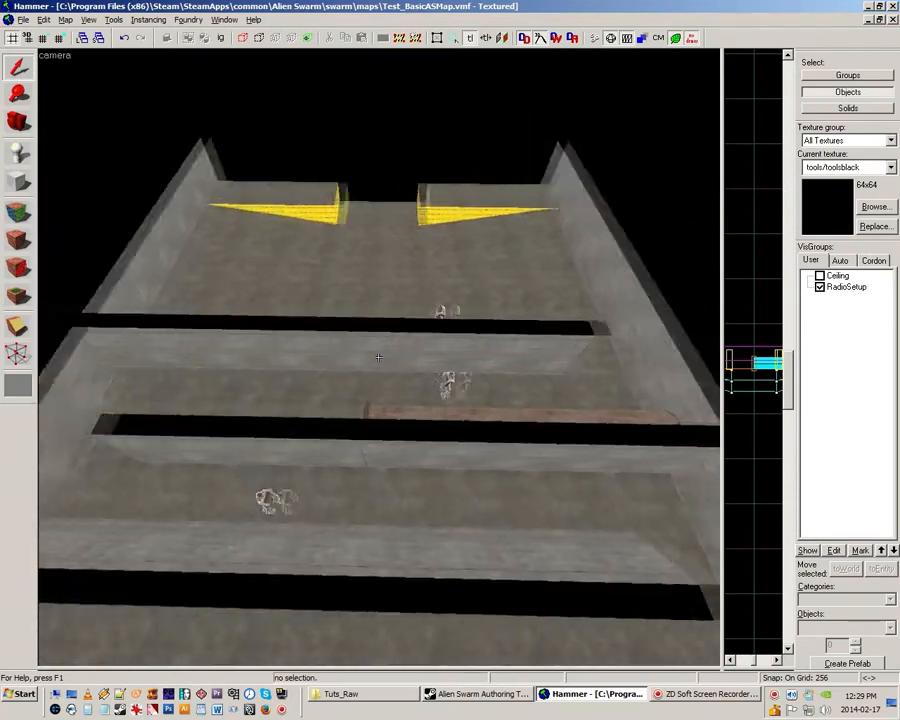
key(z)
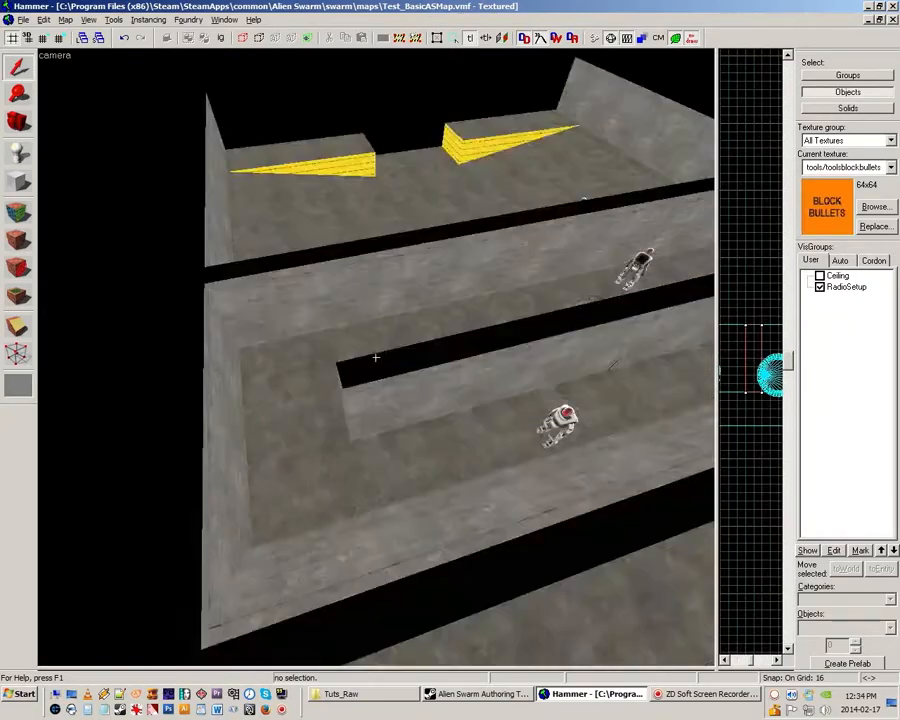
key(w)
key(s)
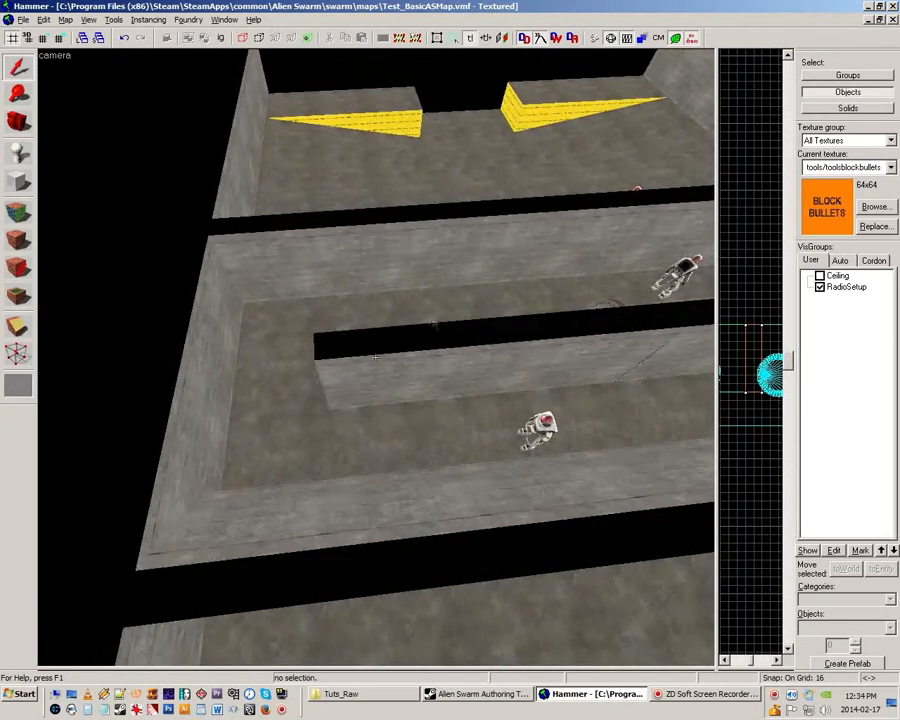
key(z)
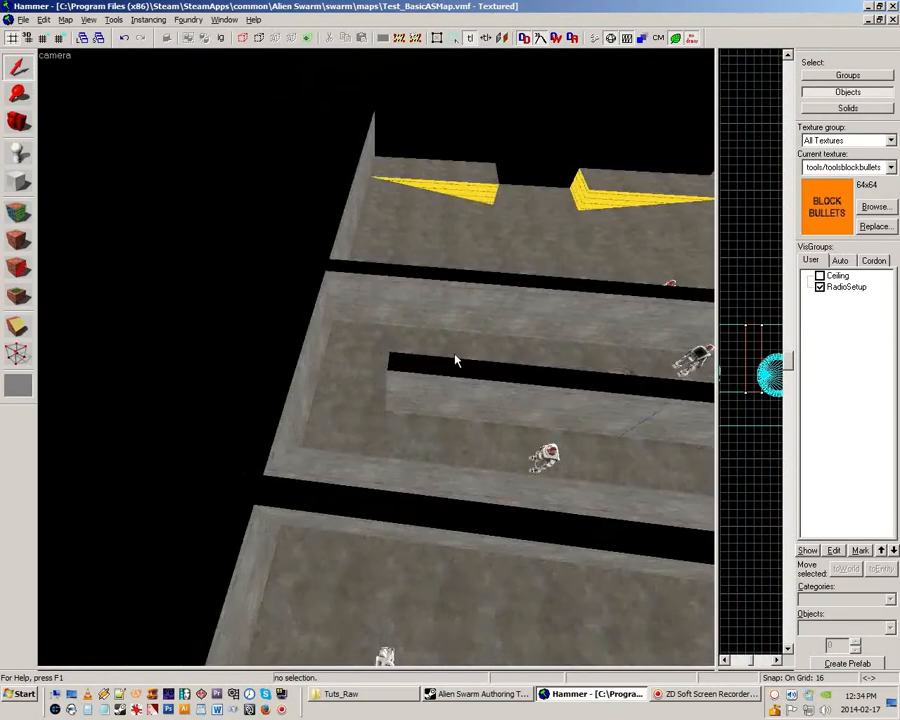
key(z)
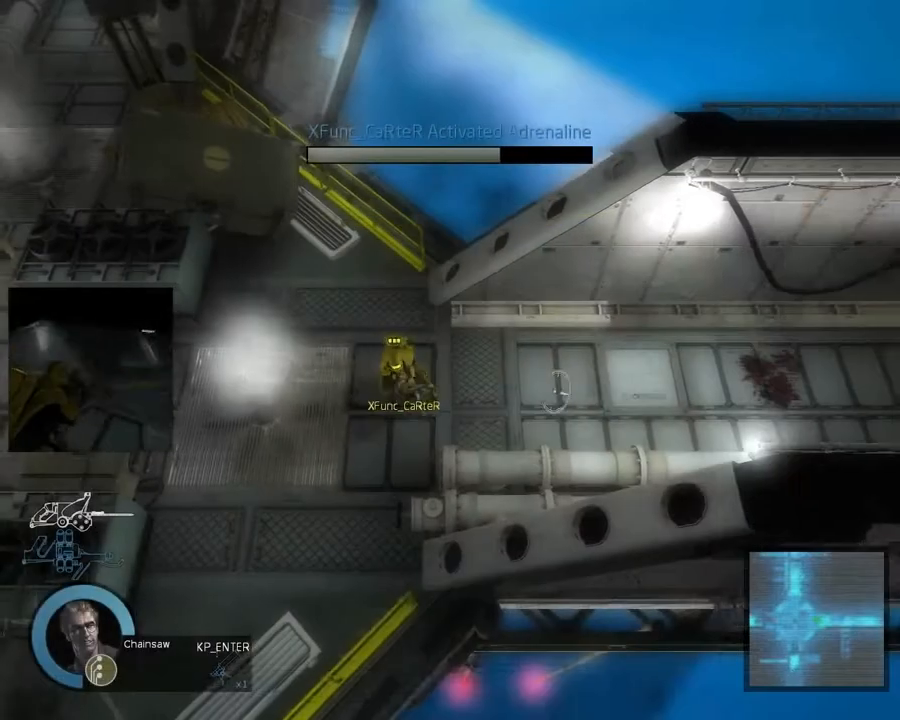
key(d)
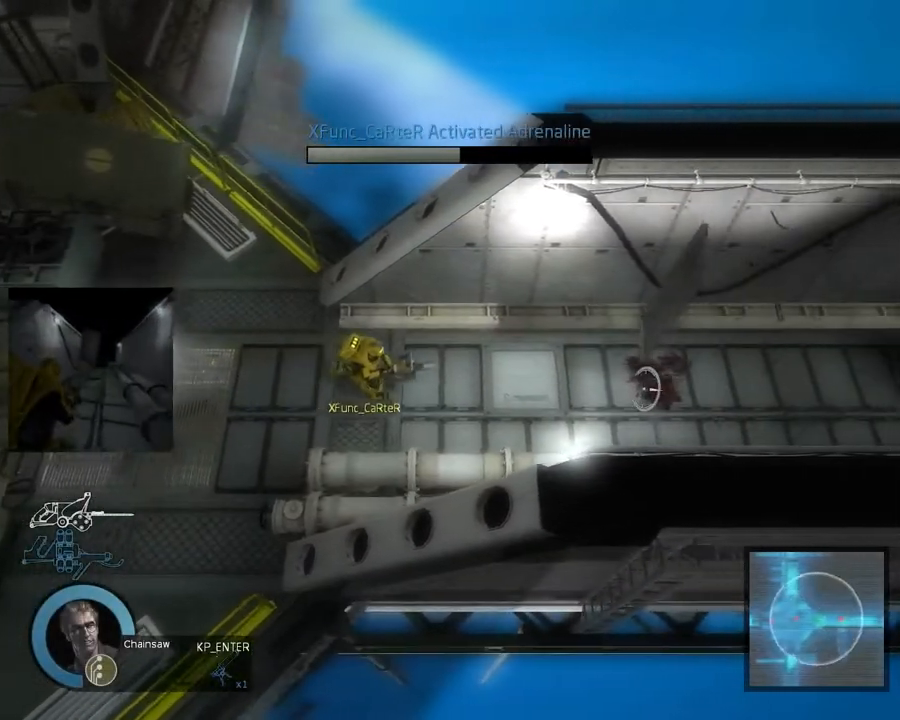
key(d)
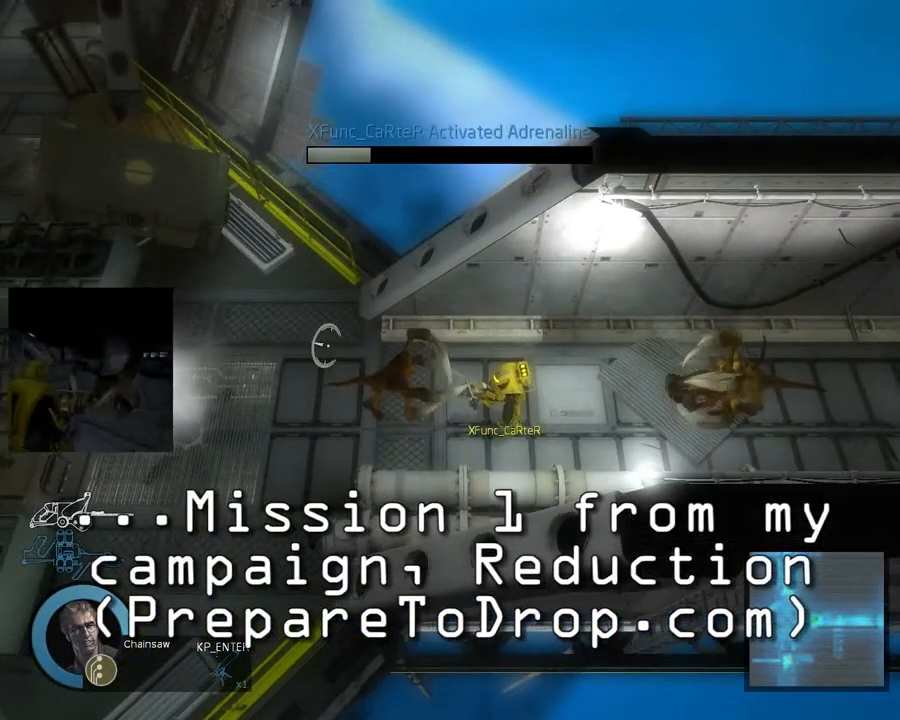
click(327, 345)
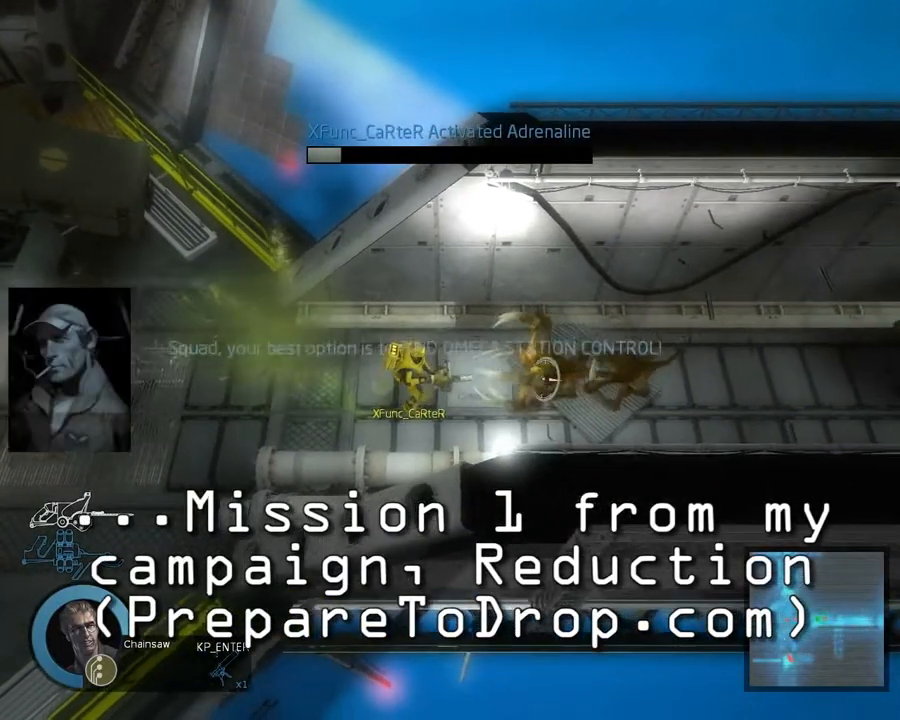
click(549, 378)
key(d)
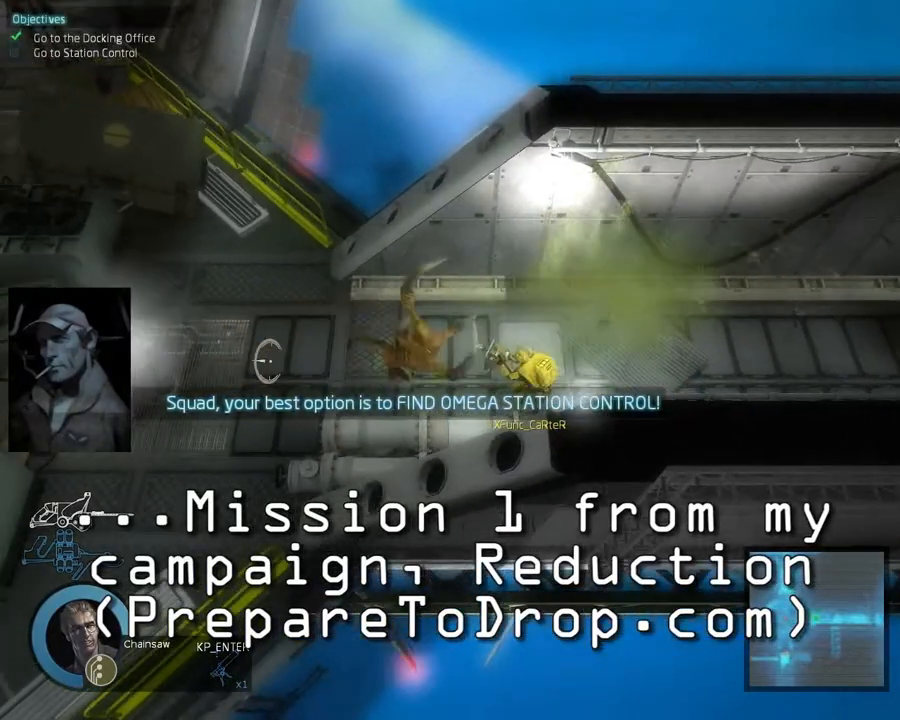
click(315, 388)
key(a)
key(w)
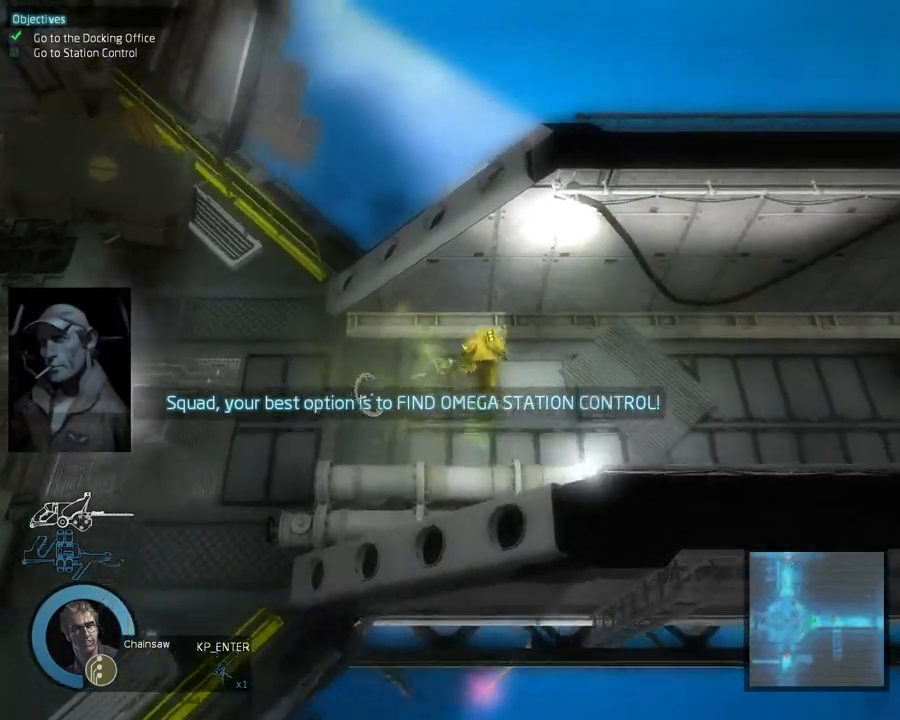
key(s)
key(a)
click(402, 331)
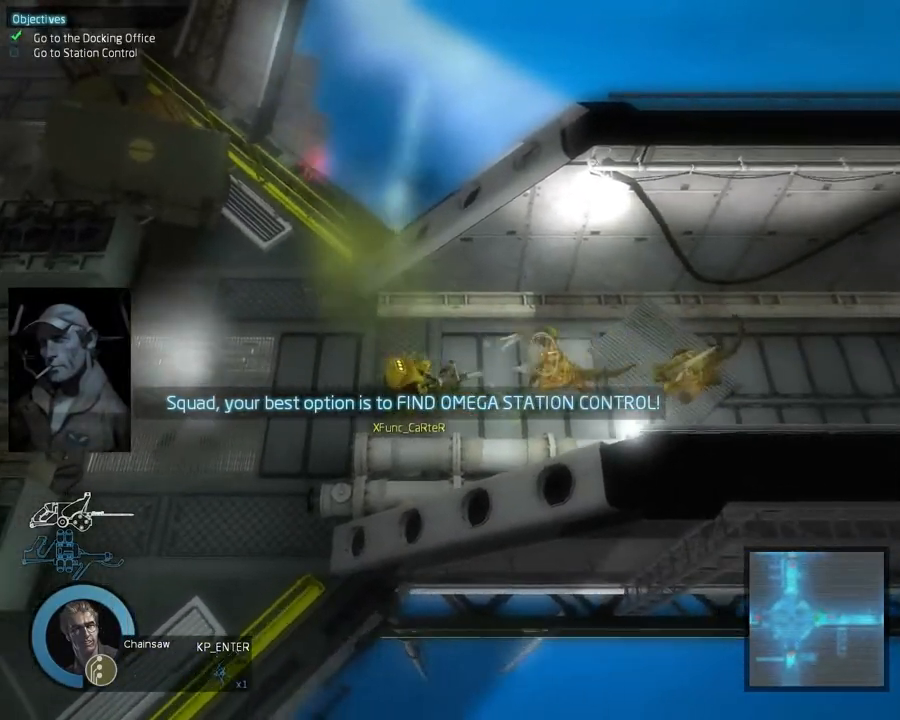
click(546, 354)
key(d)
click(546, 364)
key(a)
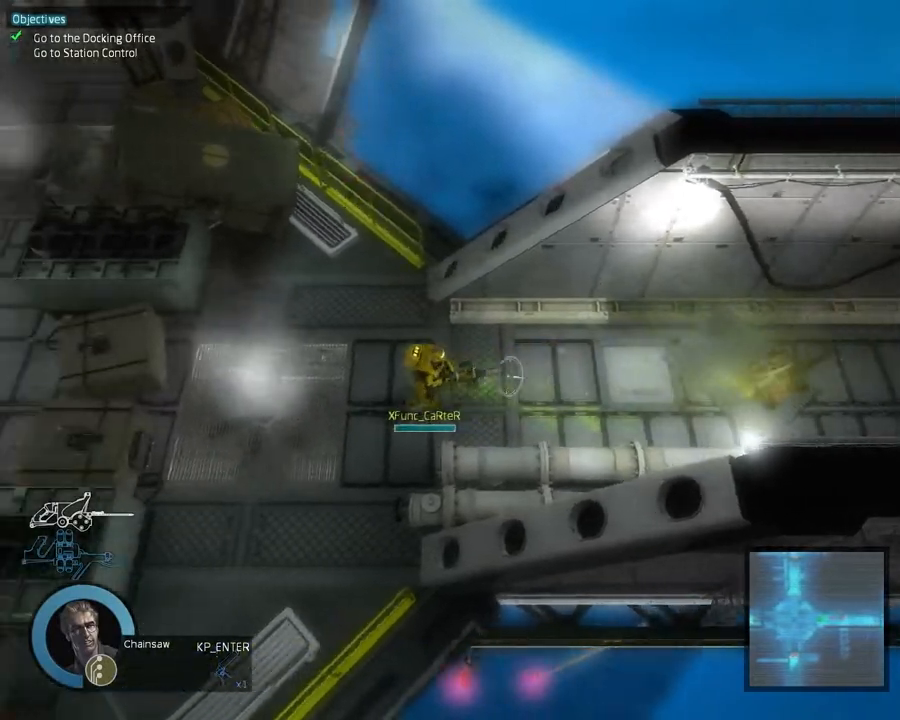
key(s)
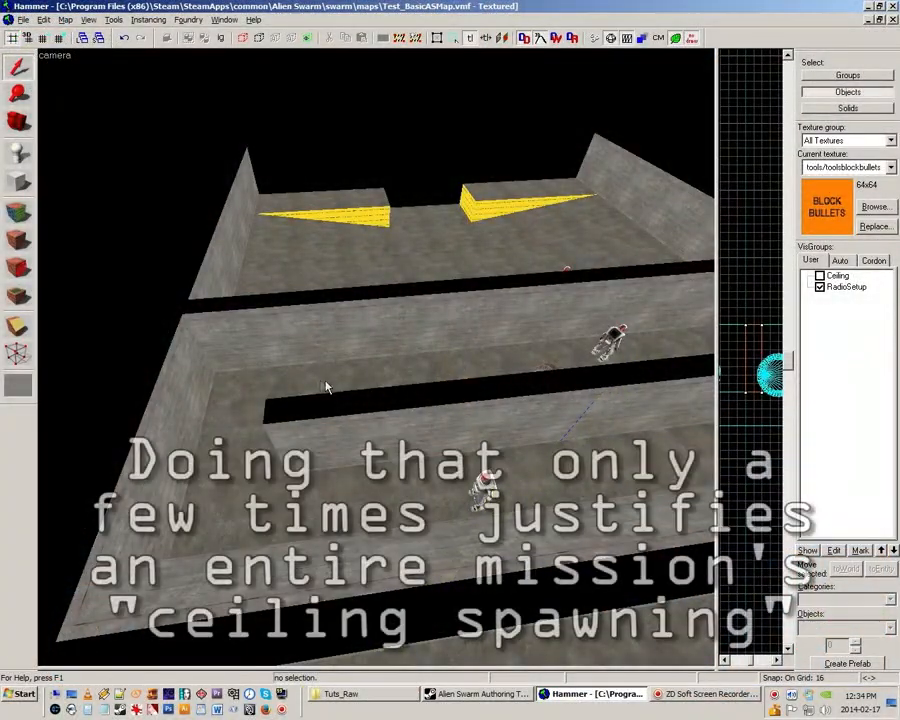
Look over the black-topped walls, the pipe corridor and the character models from the side and from above
key(z)
key(w)
key(z)
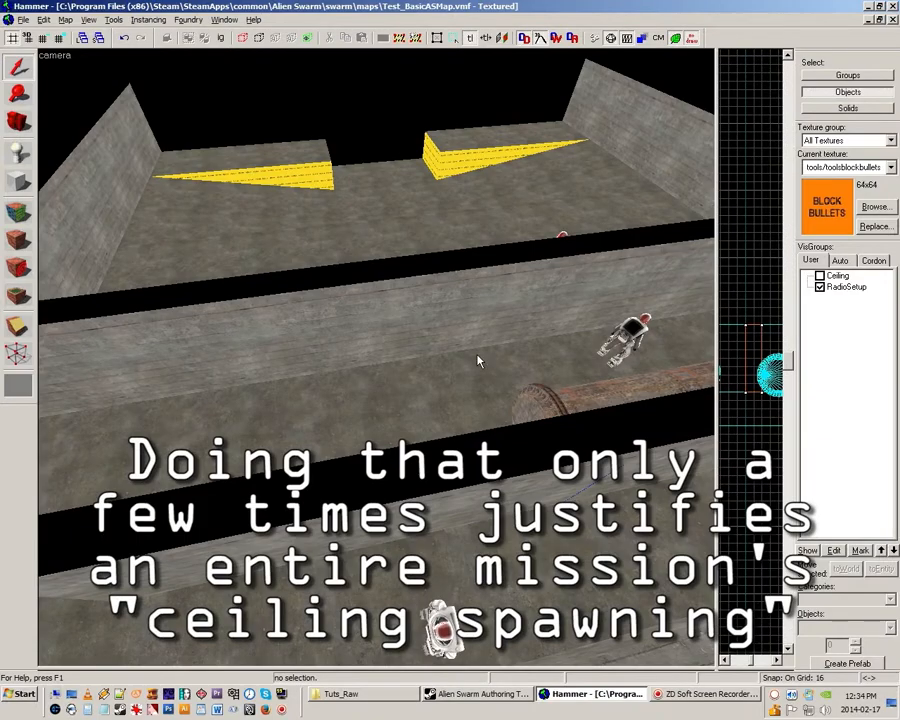
key(z)
key(z)
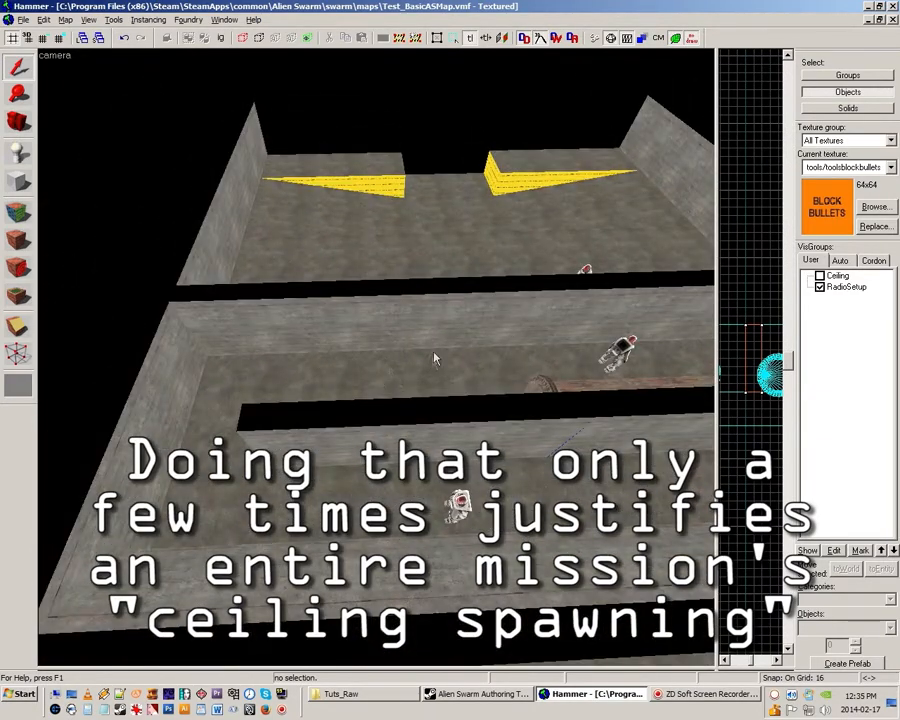
key(z)
key(a)
key(z)
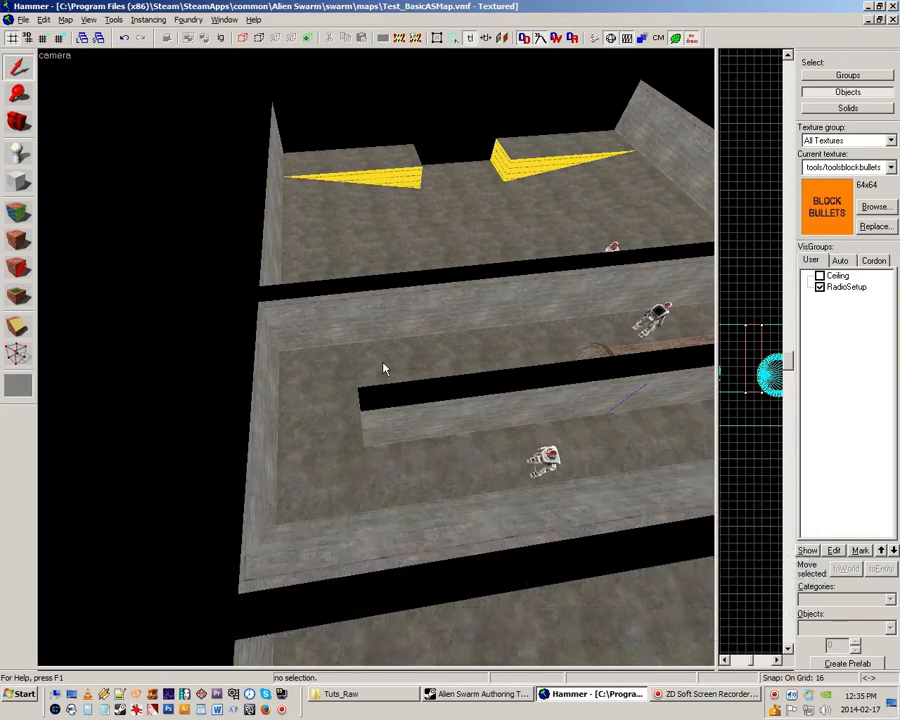
key(z)
key(w)
key(z)
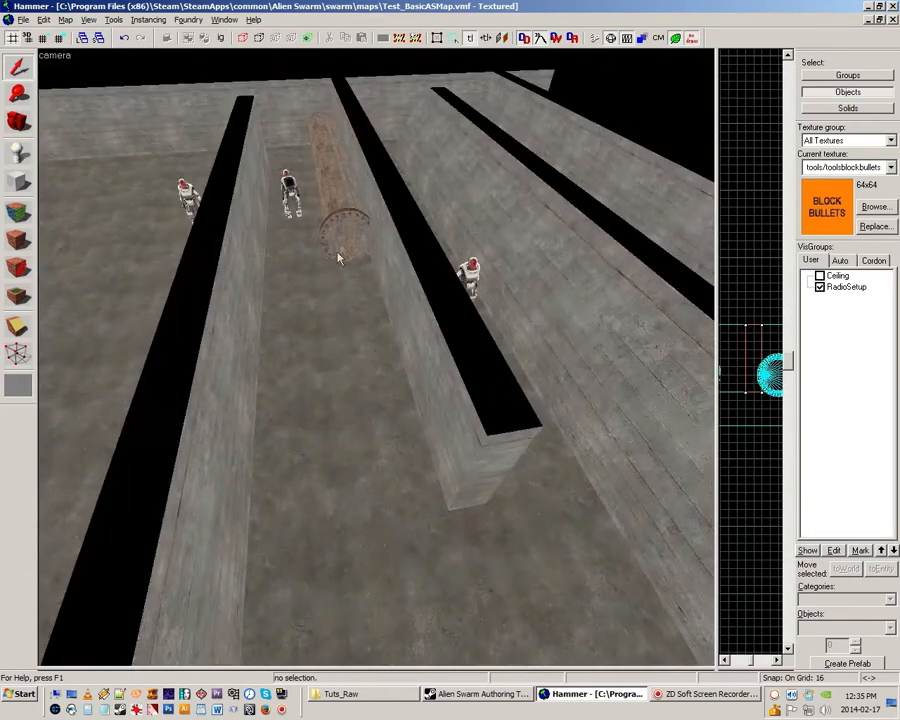
key(z)
key(d)
key(z)
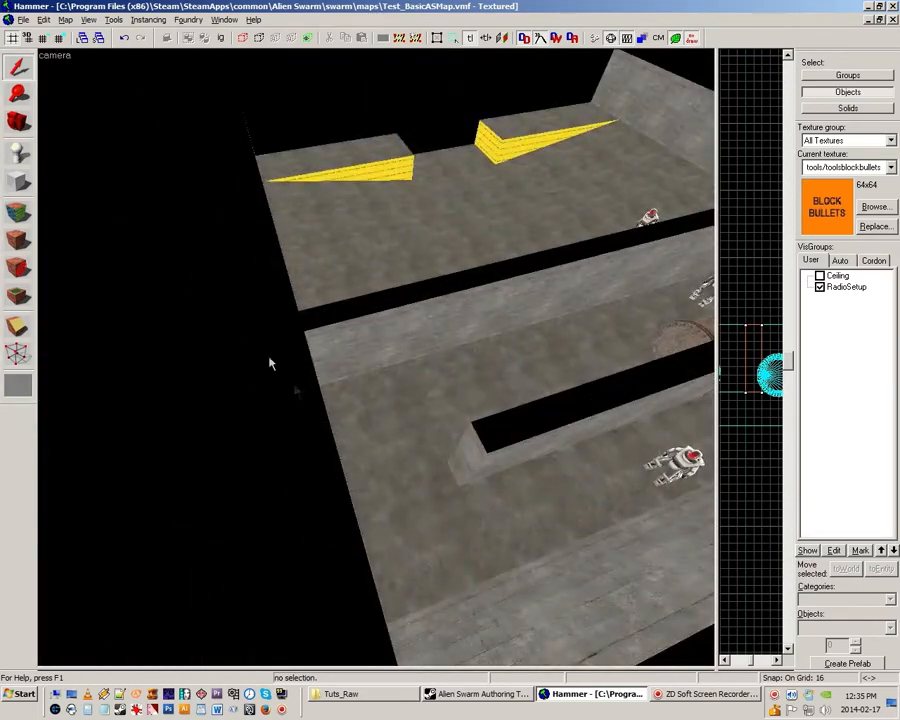
key(z)
key(z)
key(z)
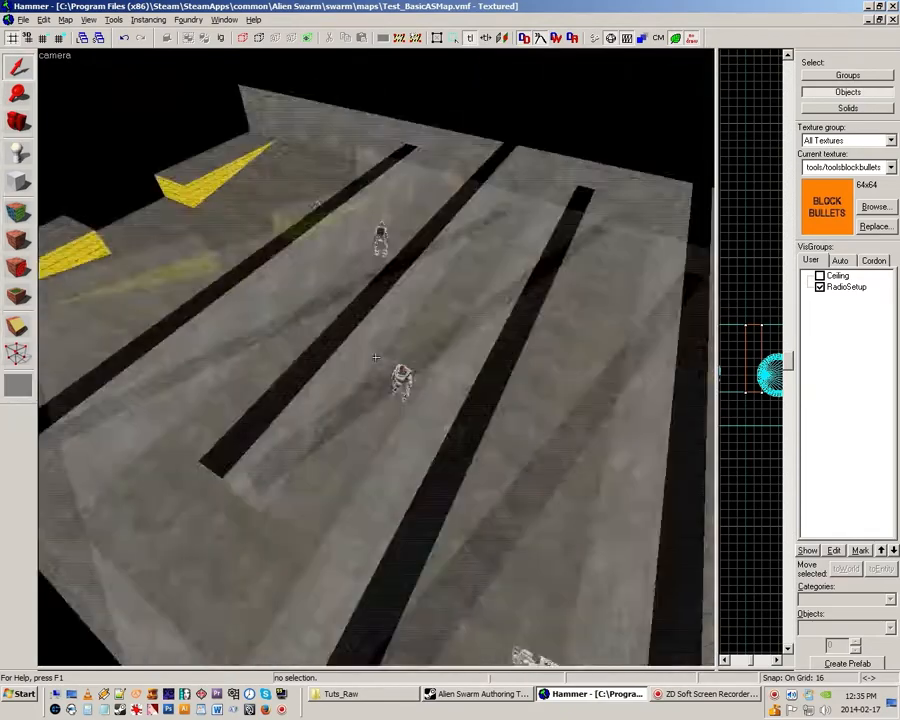
key(a)
key(z)
key(z)
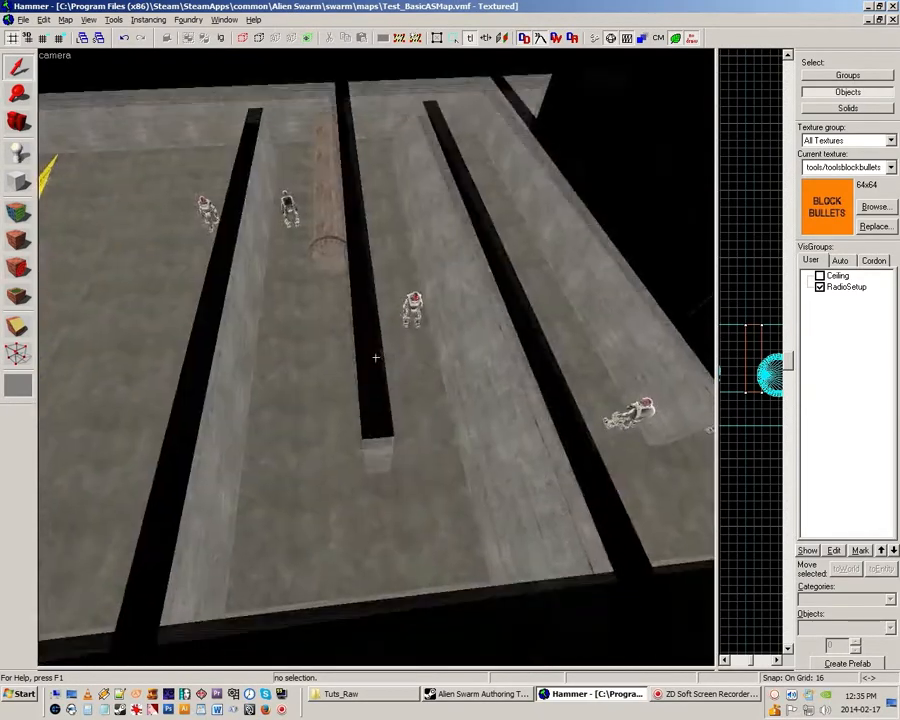
key(z)
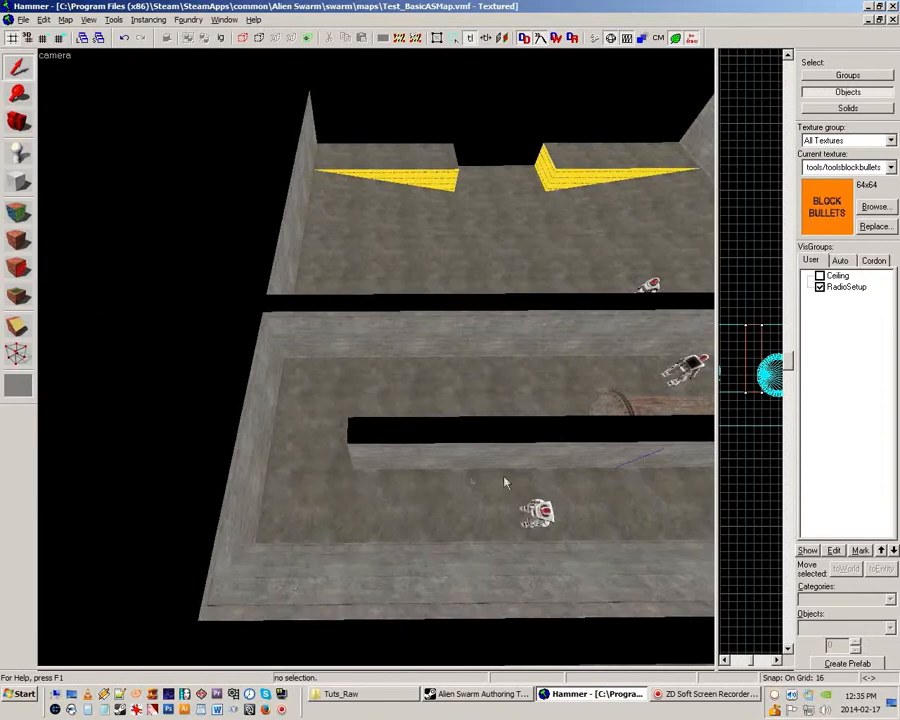
key(z)
key(a)
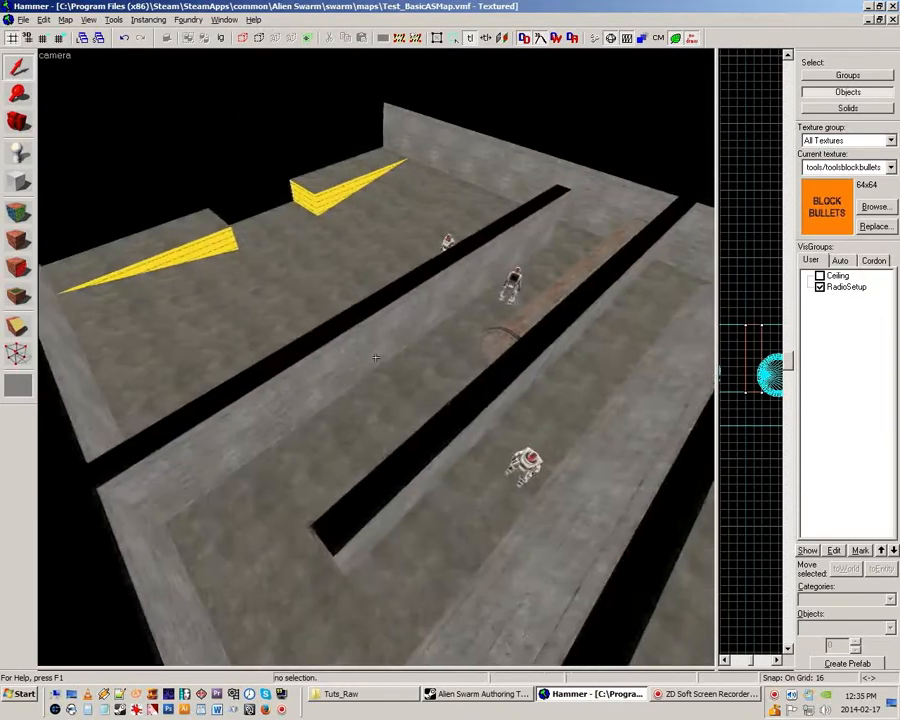
key(z)
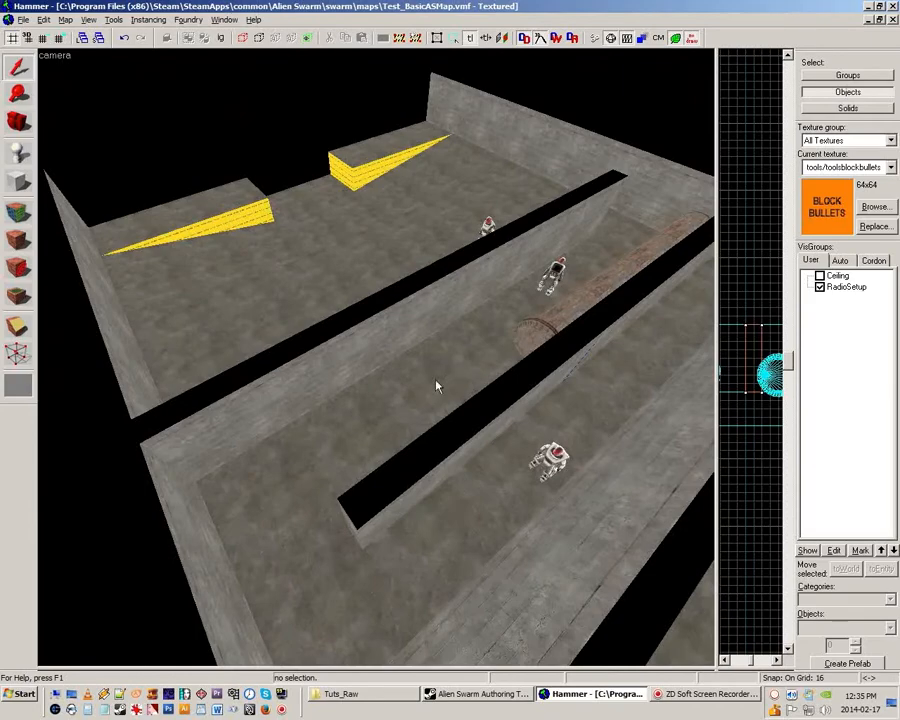
key(z)
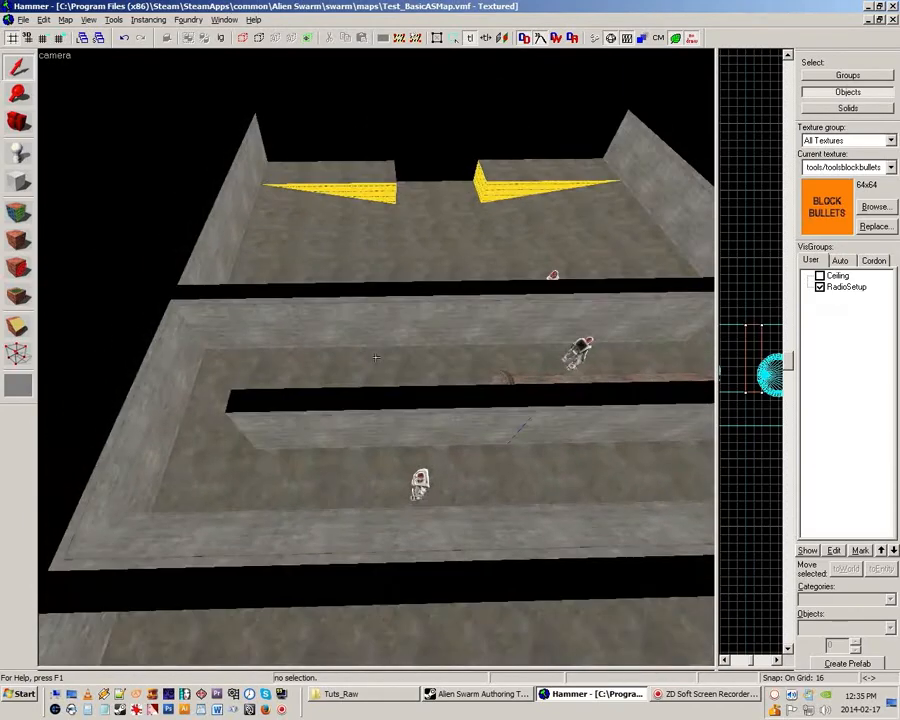
key(z)
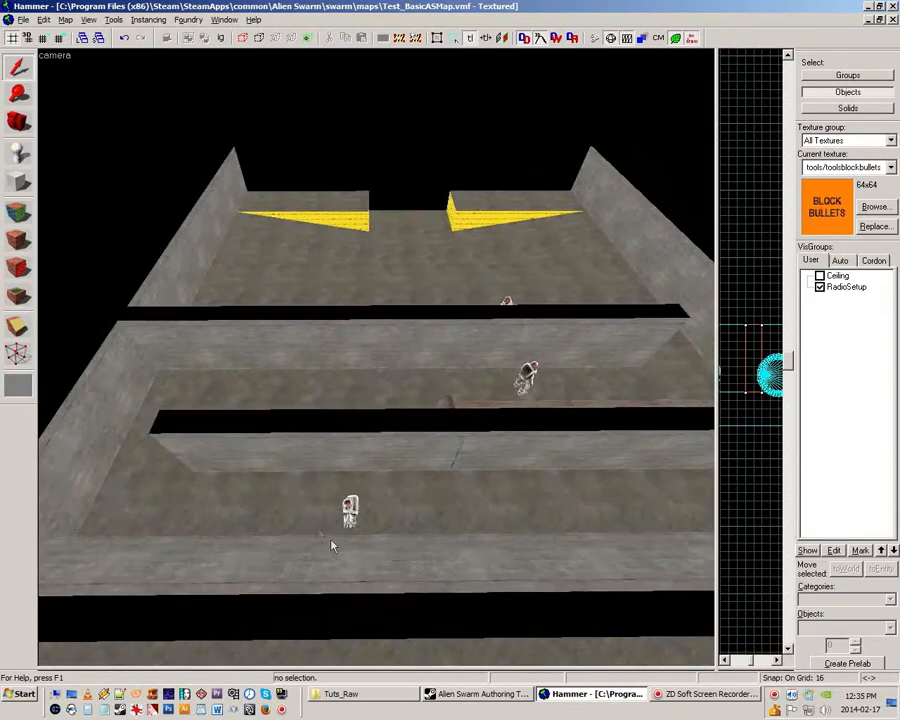